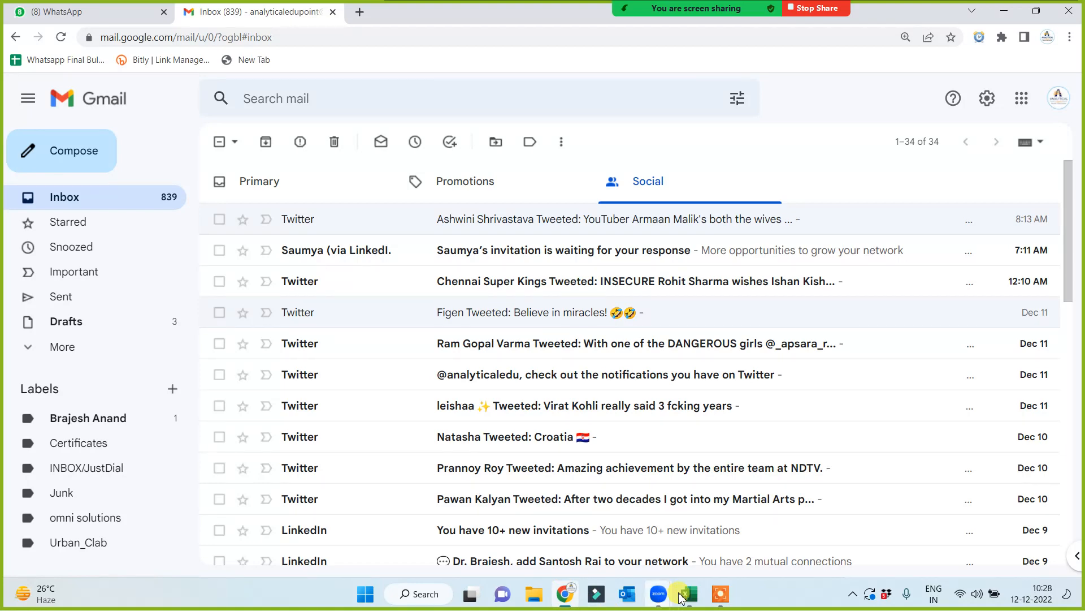
- Switch to the Book1 workbook in Excel and select cell A1
click(689, 593)
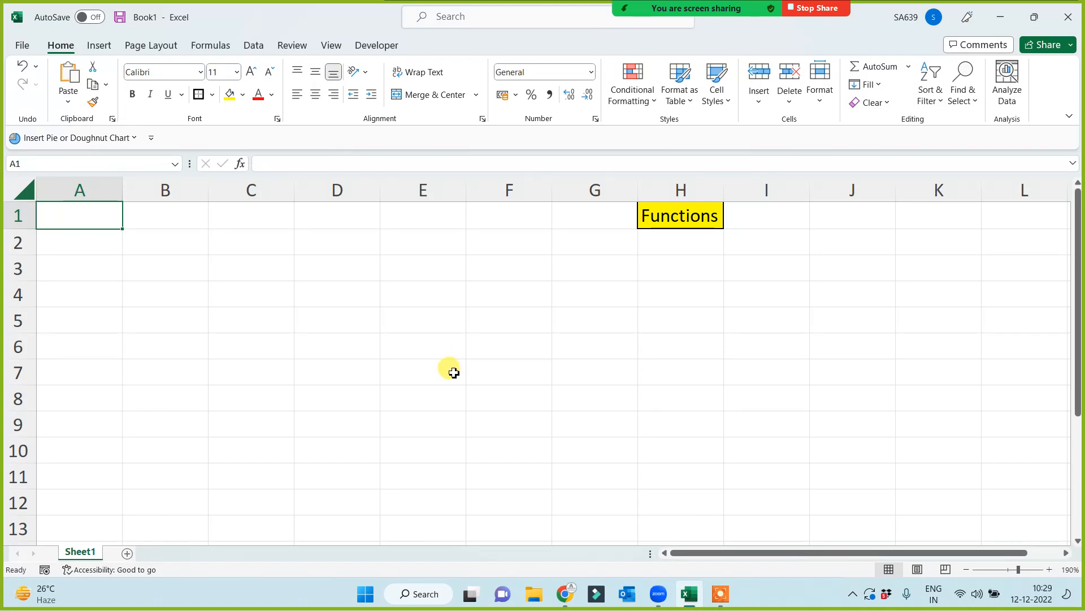
click(554, 344)
click(703, 217)
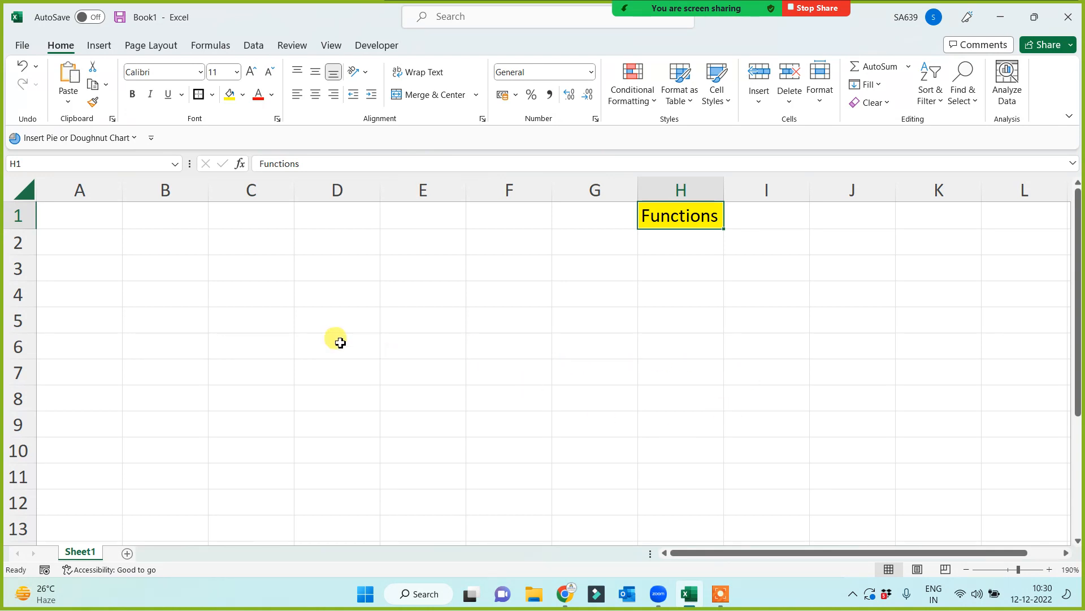
click(62, 210)
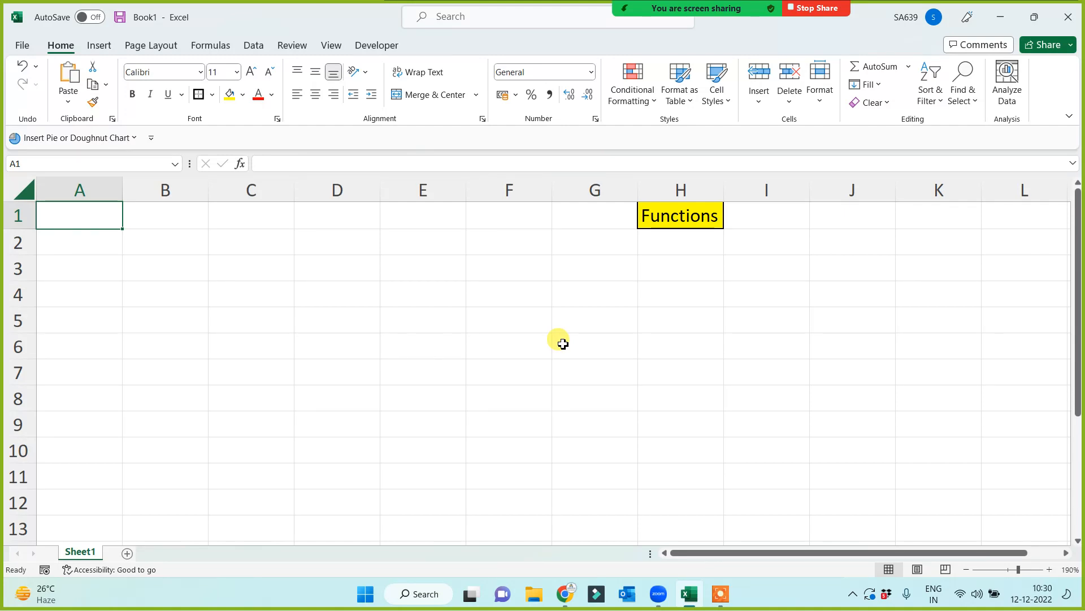
click(723, 596)
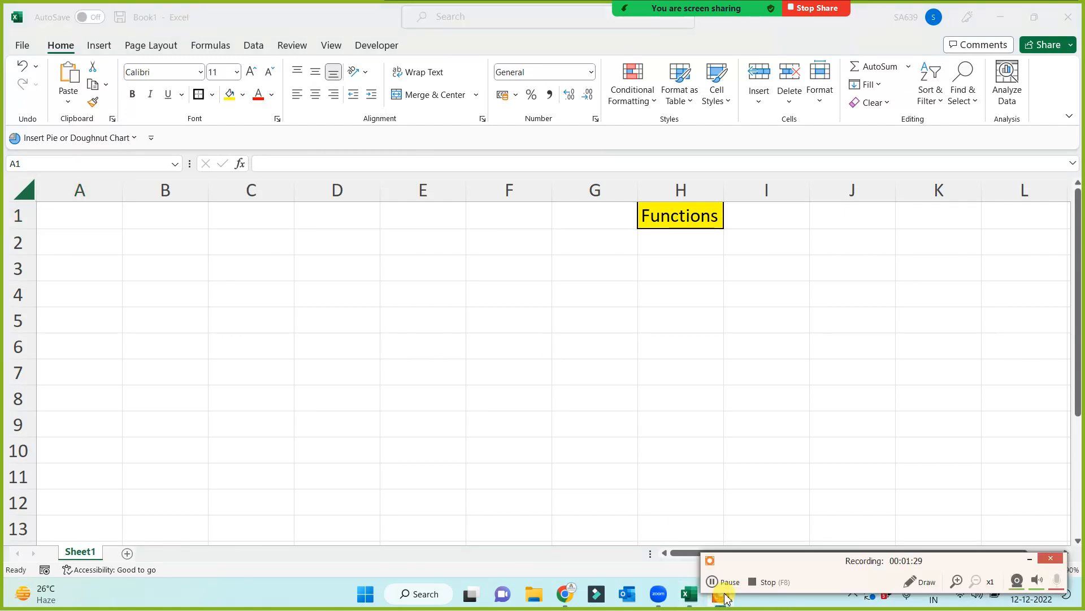
click(1029, 559)
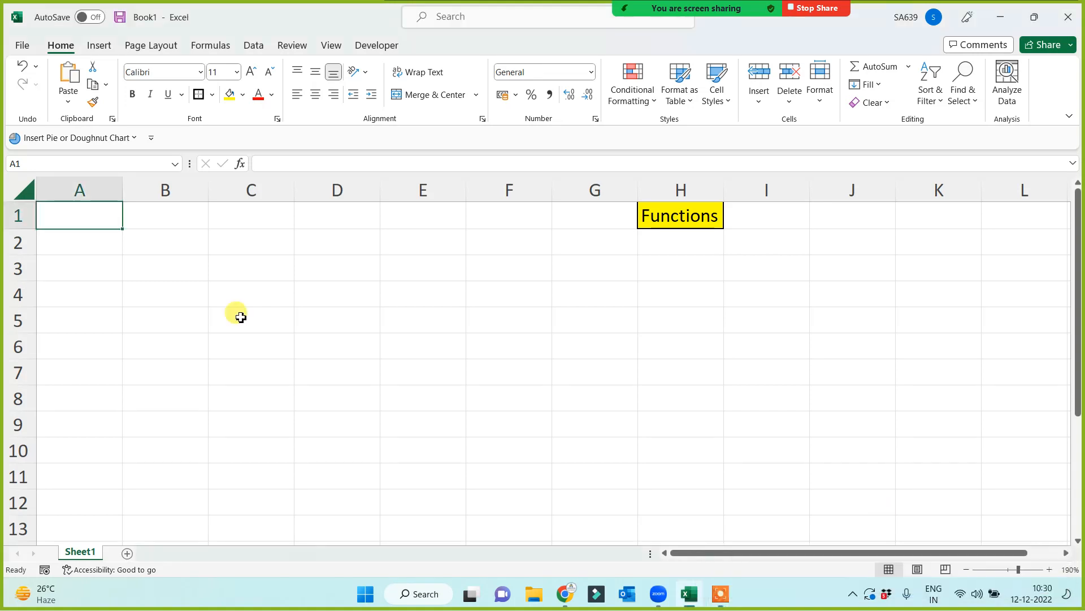
- Enter the function names isnumber, istext, isodd, iseven, iserror and isblank down cells A1 to A6
click(173, 295)
click(93, 216)
text(isnumber)
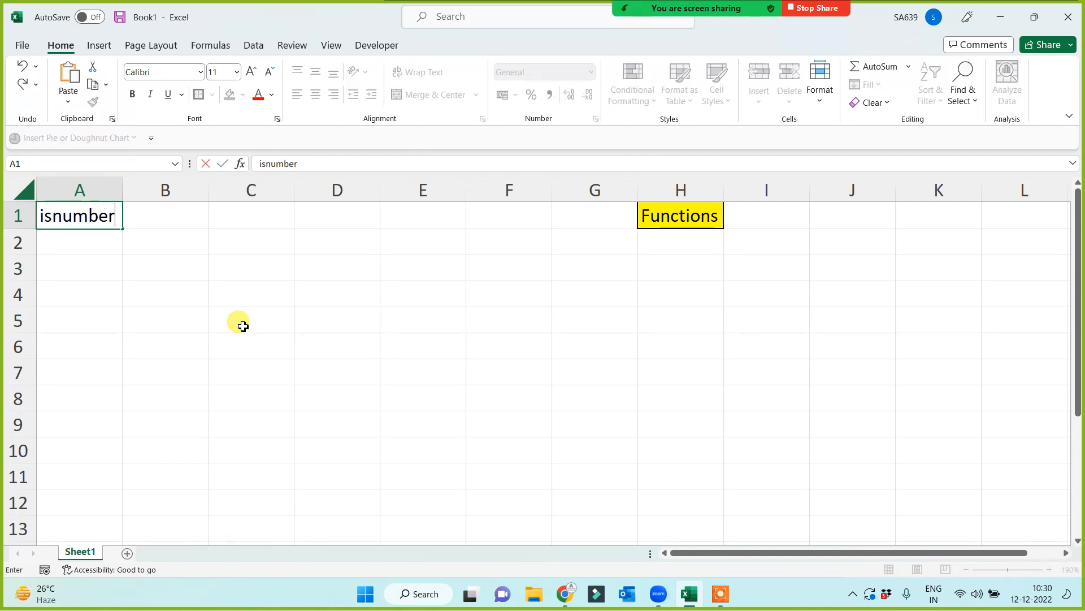
key(Return)
text(istext)
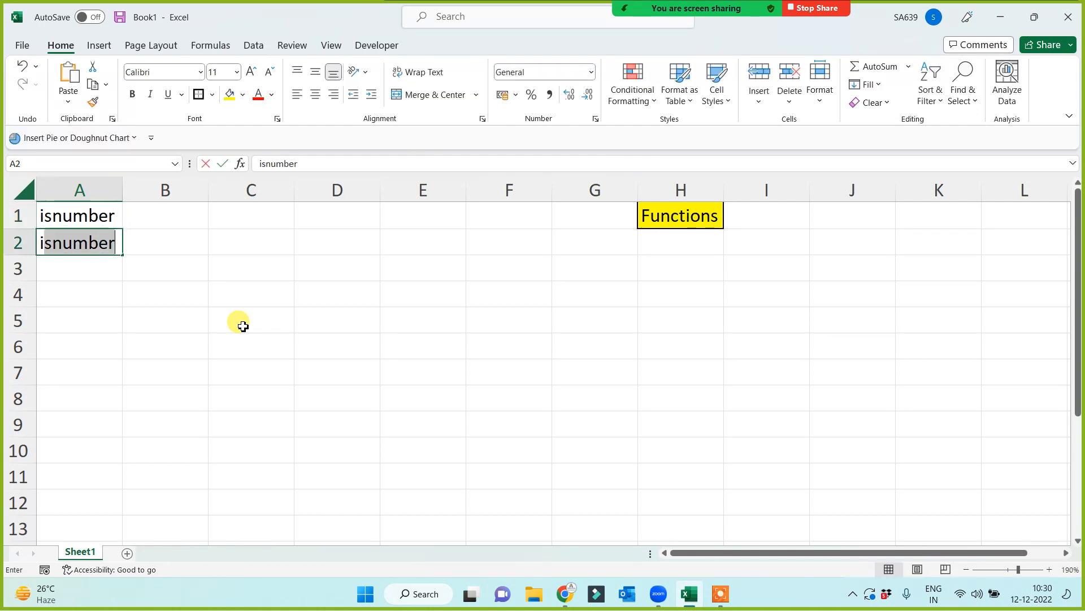
key(Return)
text(isodd)
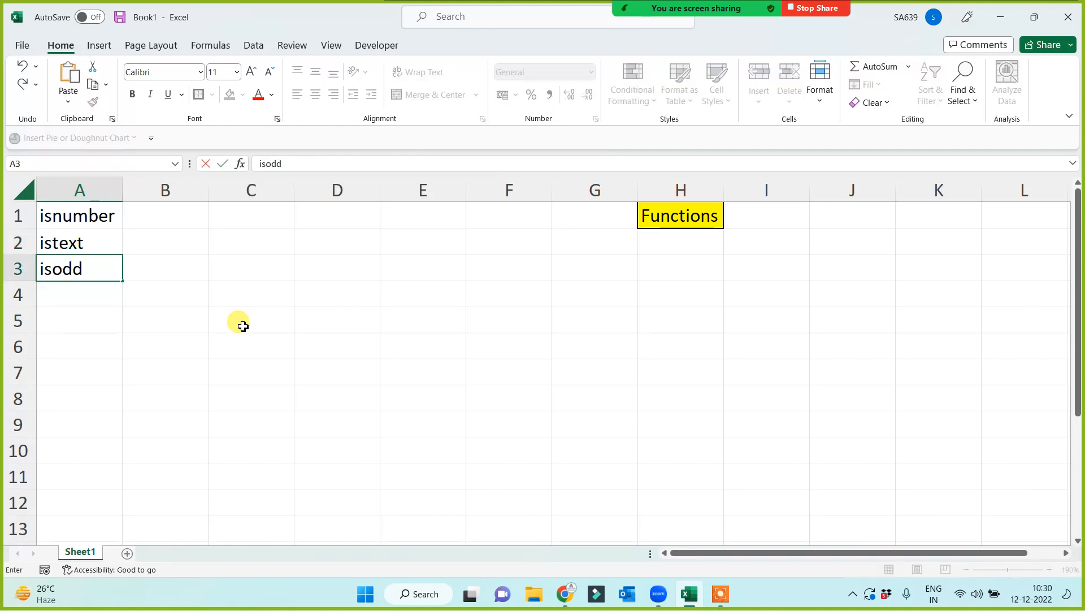
key(Return)
text(iseven)
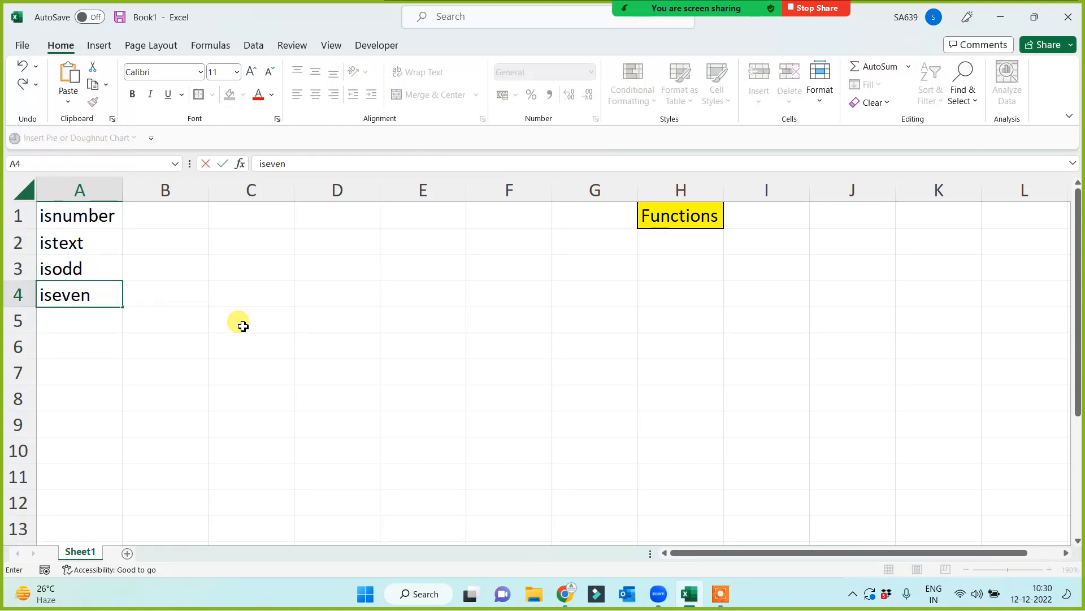
key(Return)
text(iserror)
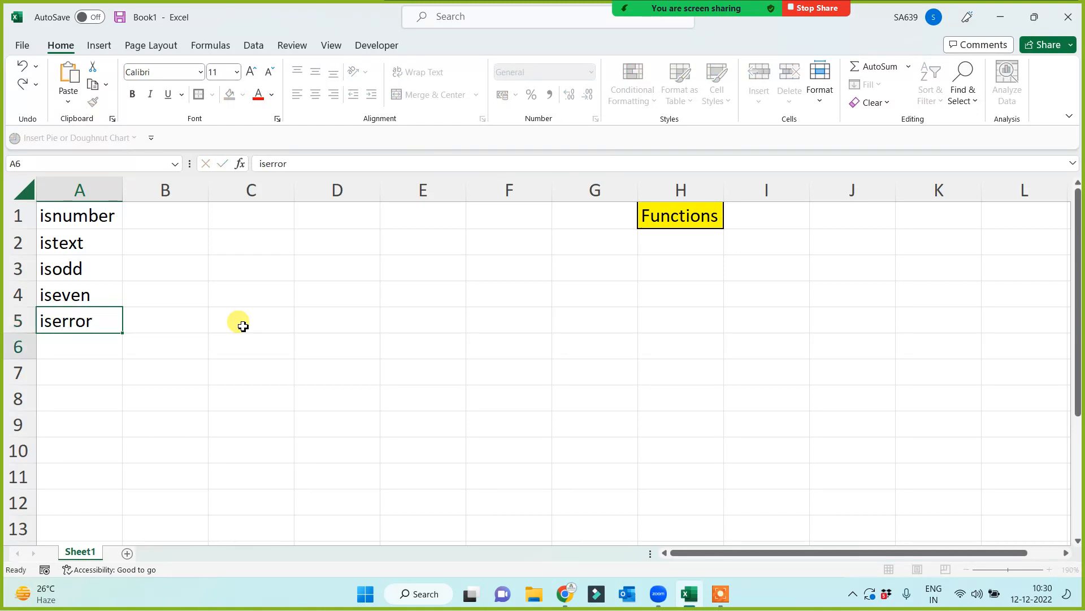
key(Return)
text(isbl)
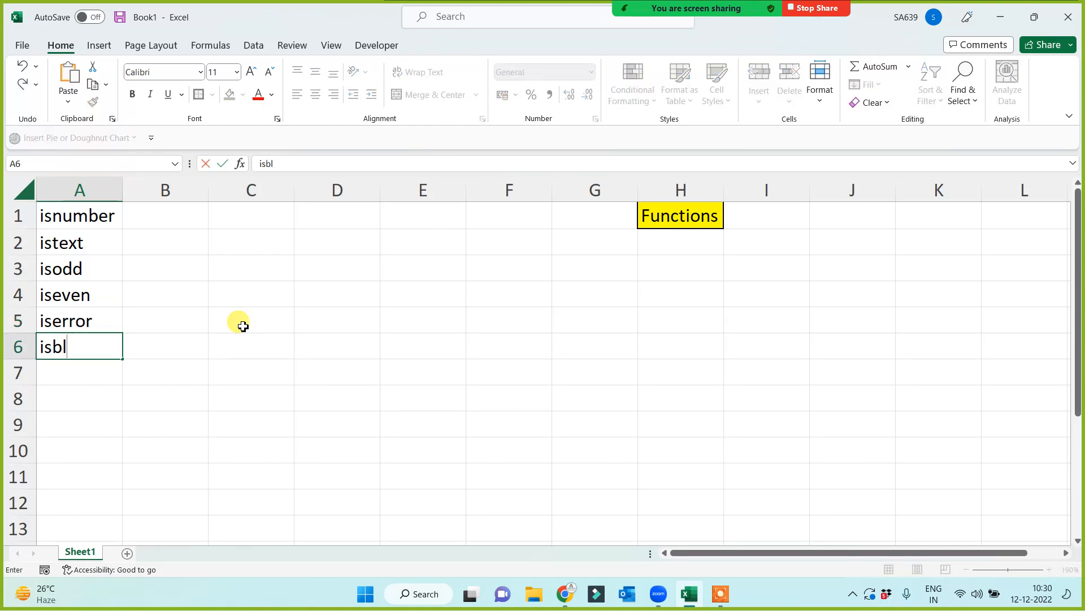
text(ank)
click(190, 416)
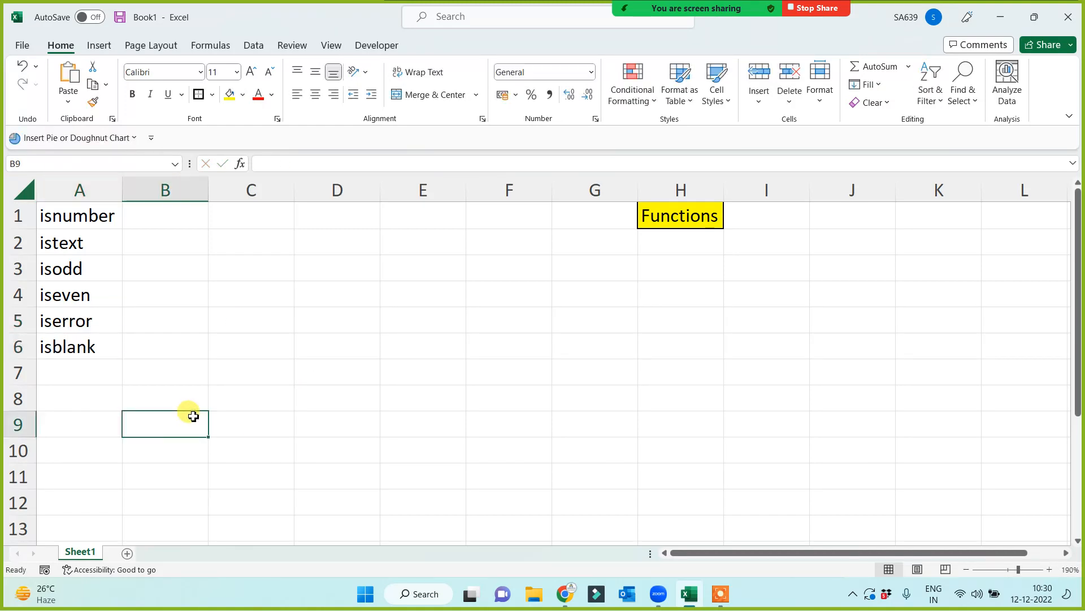
- Apply a yellow fill to the function names in cells A1 to A6
scroll(183, 390, up, 1)
scroll(153, 345, up, 1)
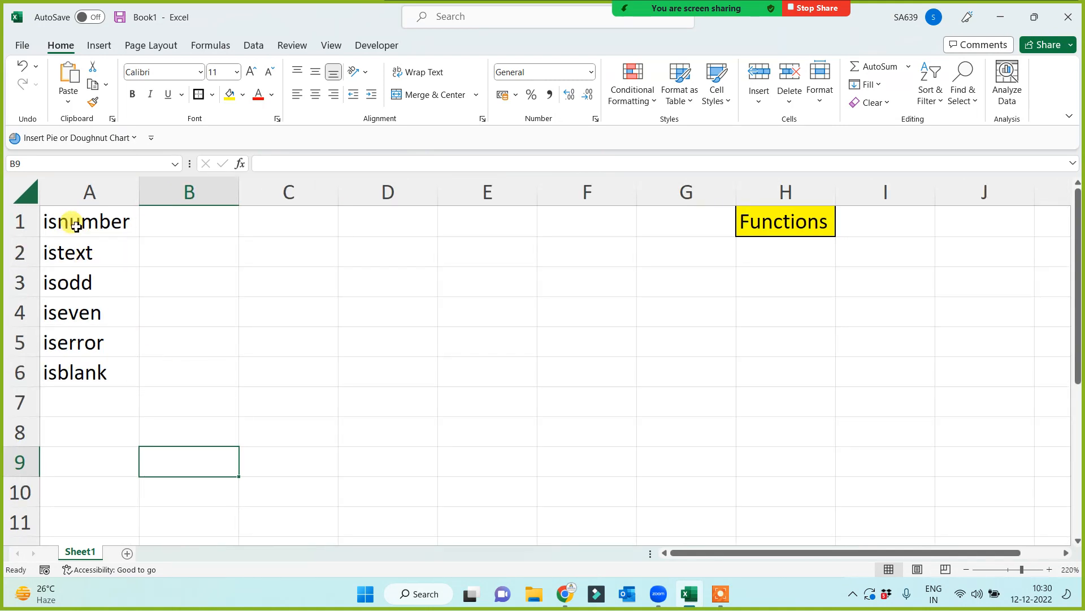
drag(77, 226, 78, 370)
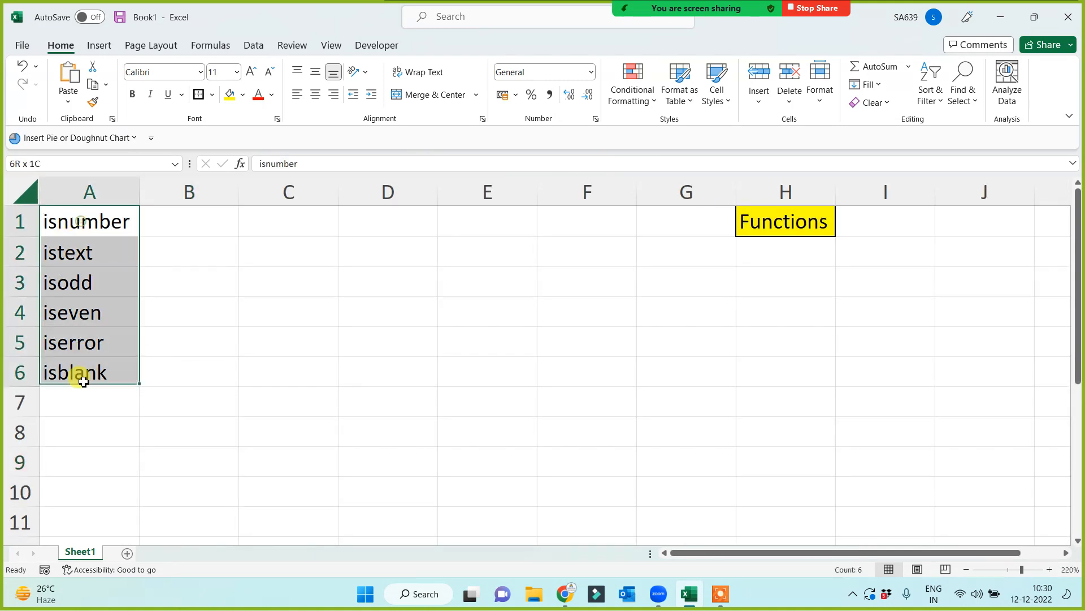
click(229, 101)
click(327, 290)
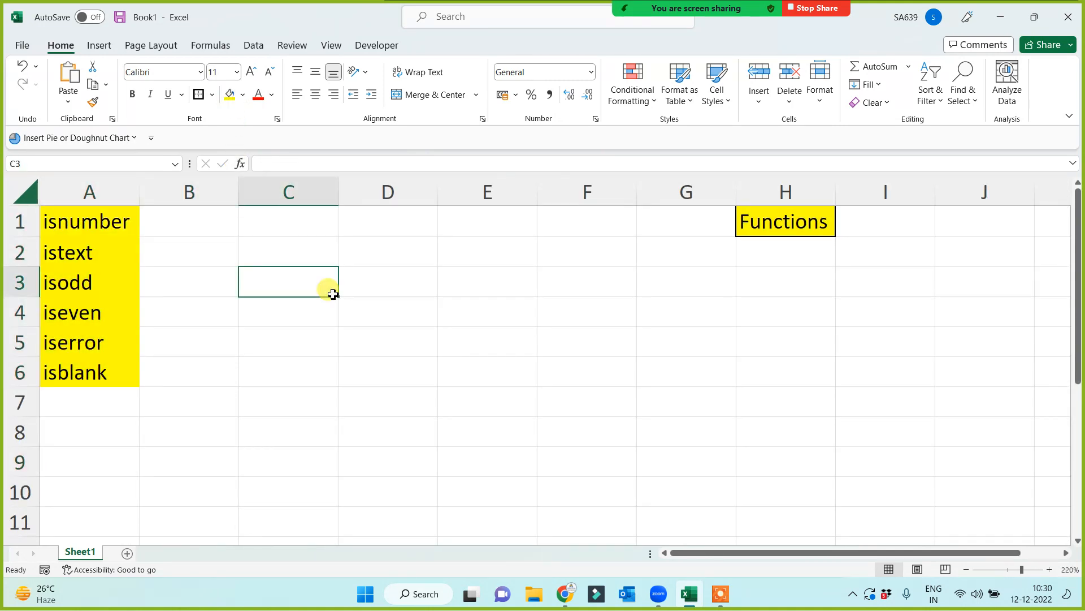
- Enter the number 15 in cell F1 as the test value
click(565, 215)
text(15)
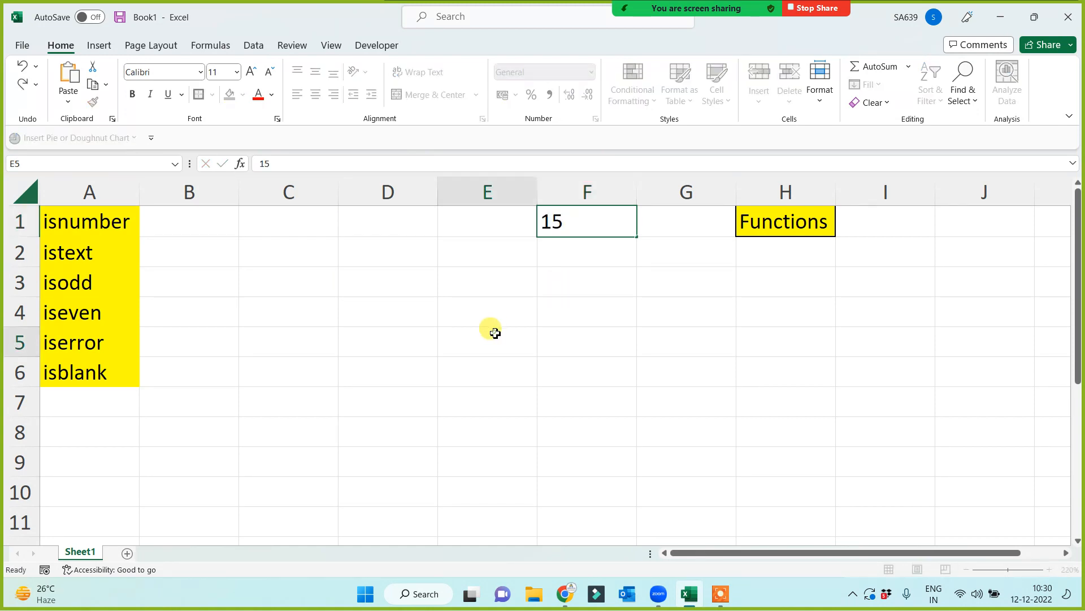
click(495, 333)
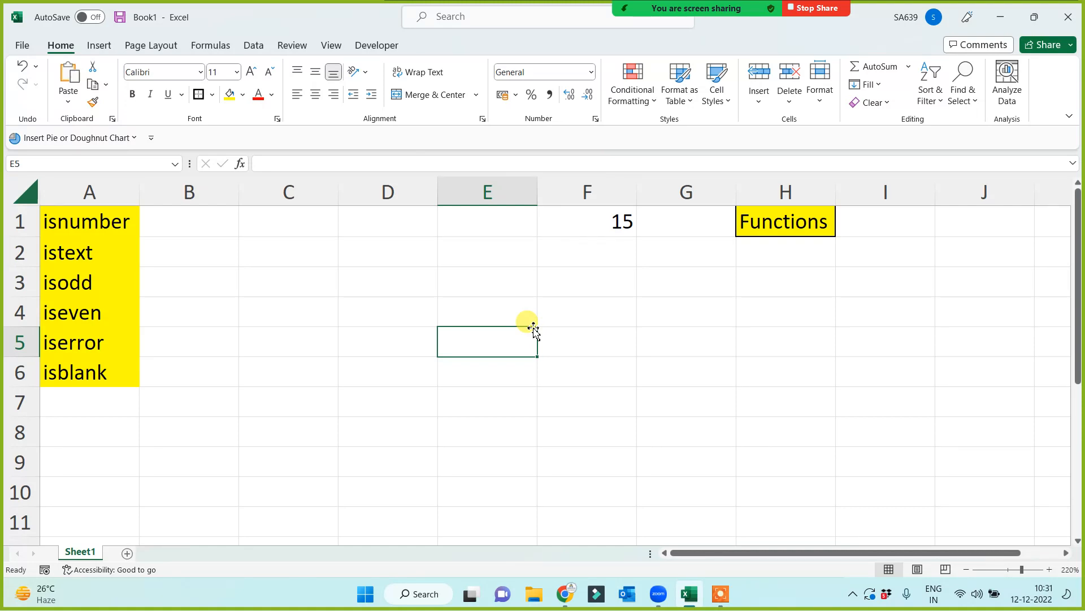
click(346, 310)
click(129, 223)
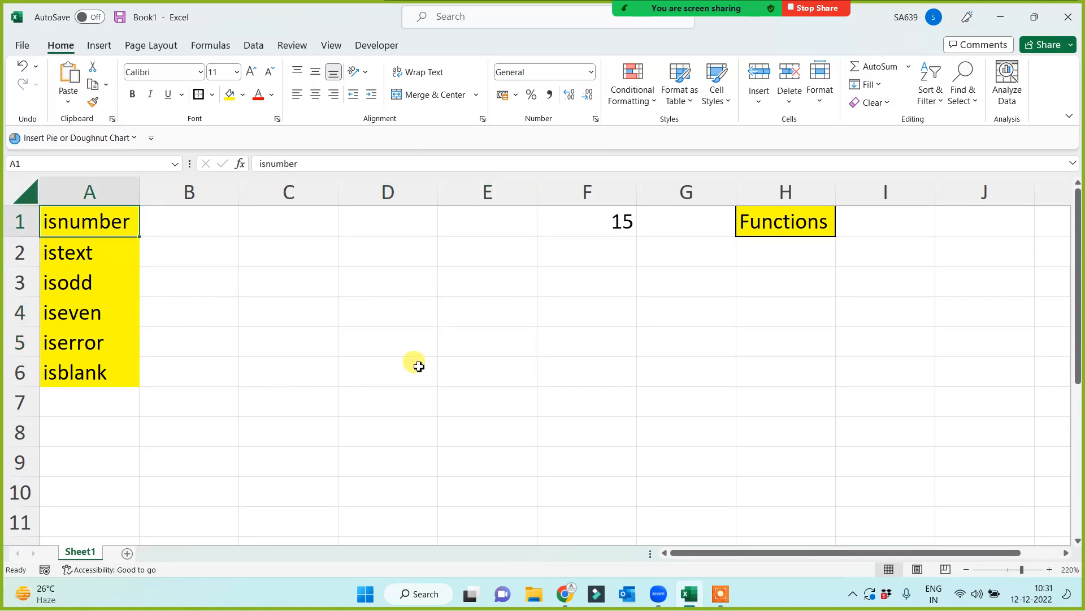
click(212, 219)
click(576, 216)
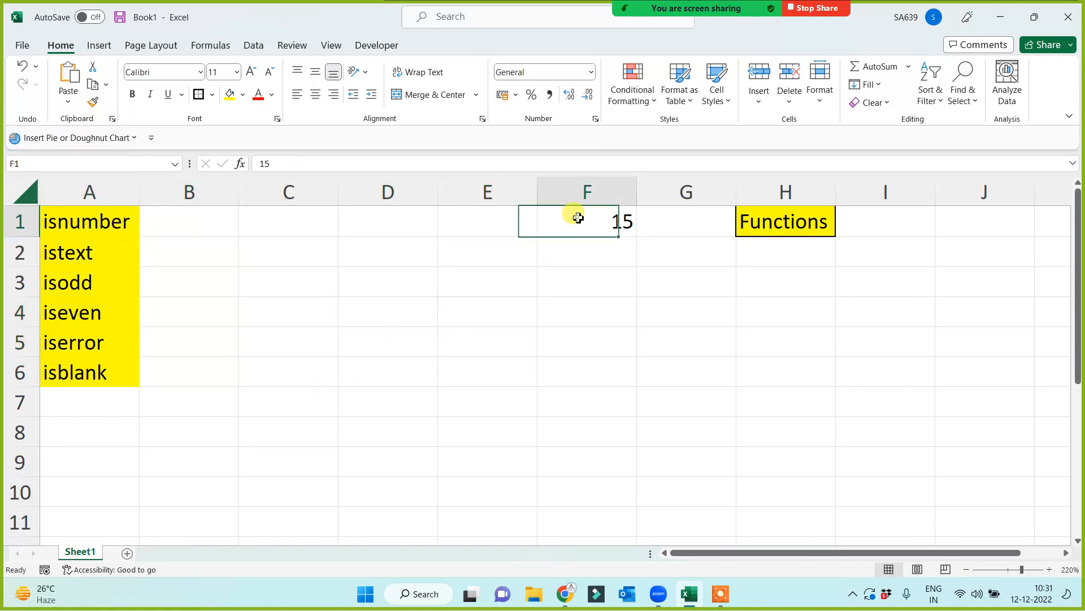
- Enter the formula =ISNUMBER(F1) in cell B1, beside the isnumber label
click(181, 217)
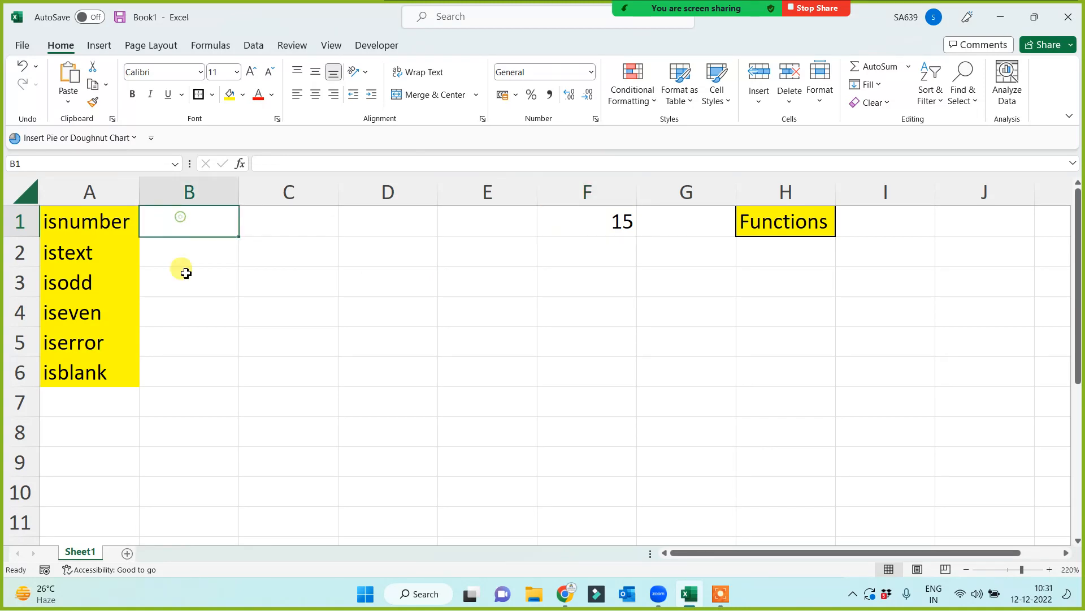
text(=isnum)
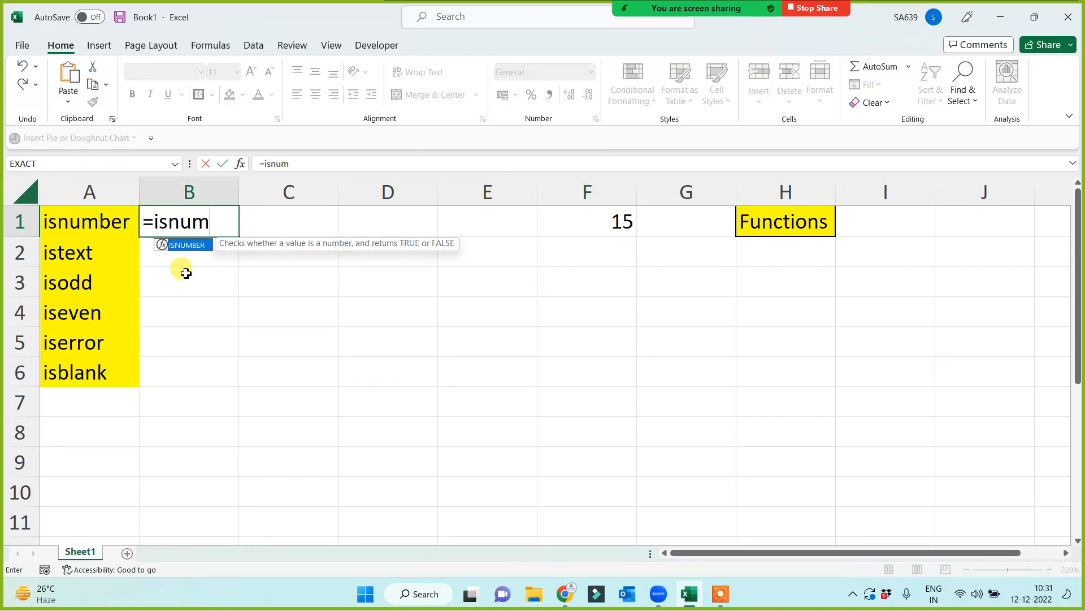
key(Tab)
click(614, 229)
text())
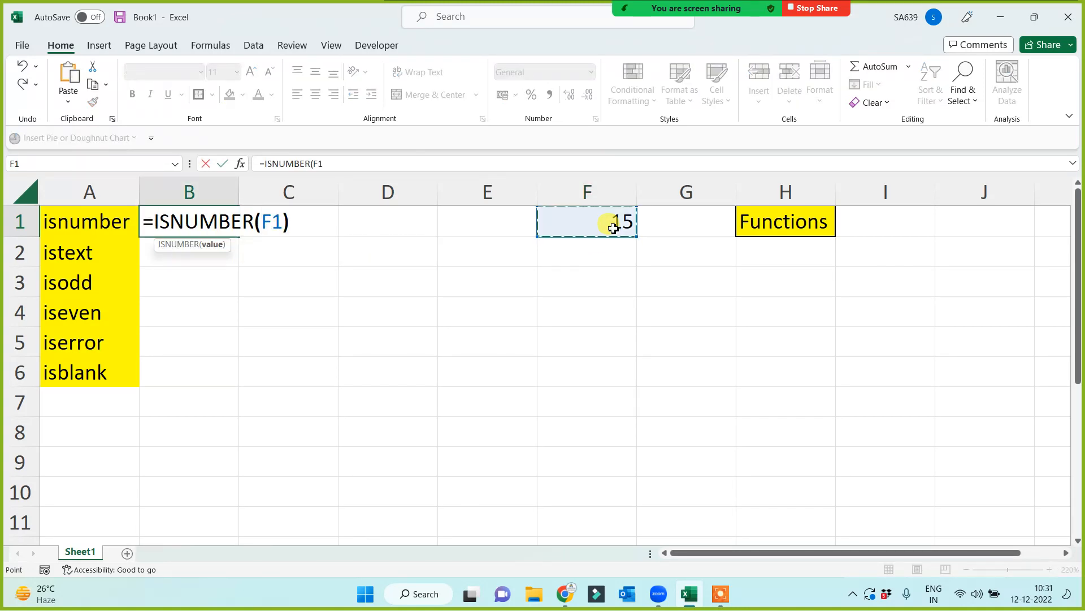
key(Return)
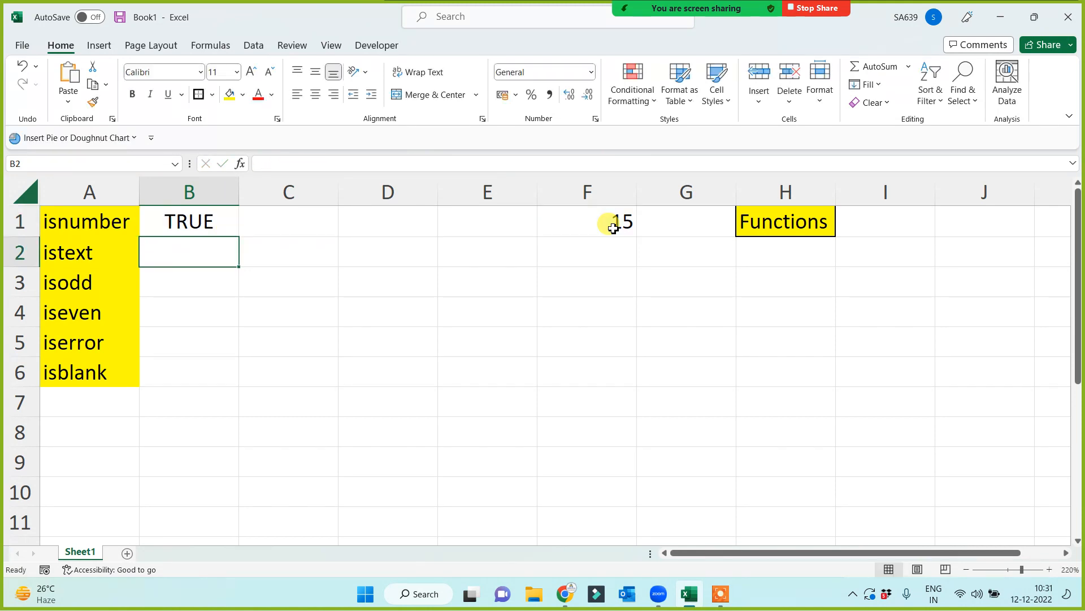
- Enter the formula =ISTEXT(F1) in cell B2, beside the istext label
text(=istext()
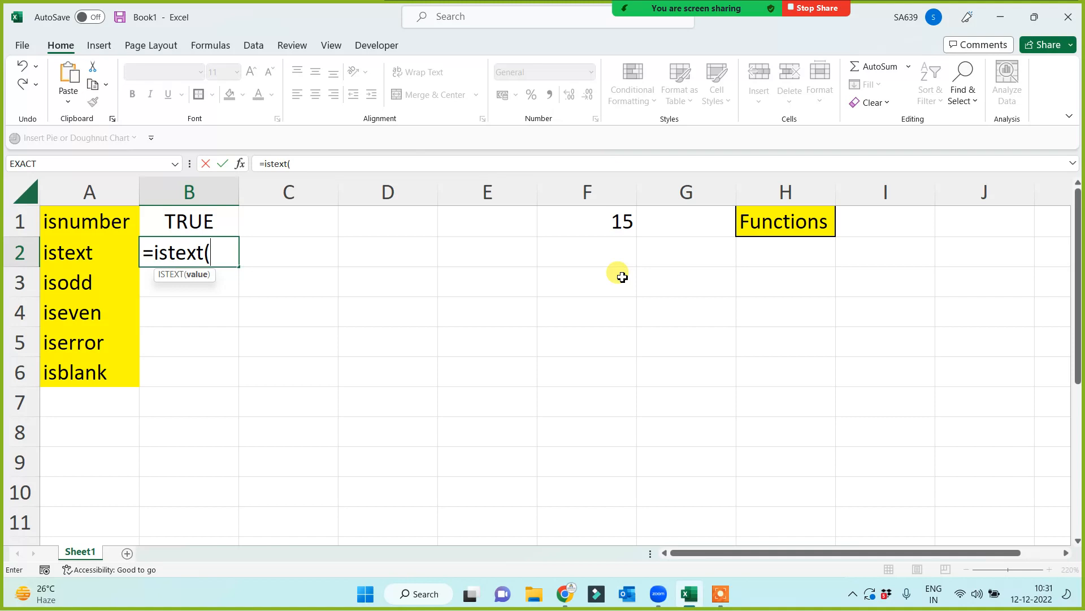
click(597, 218)
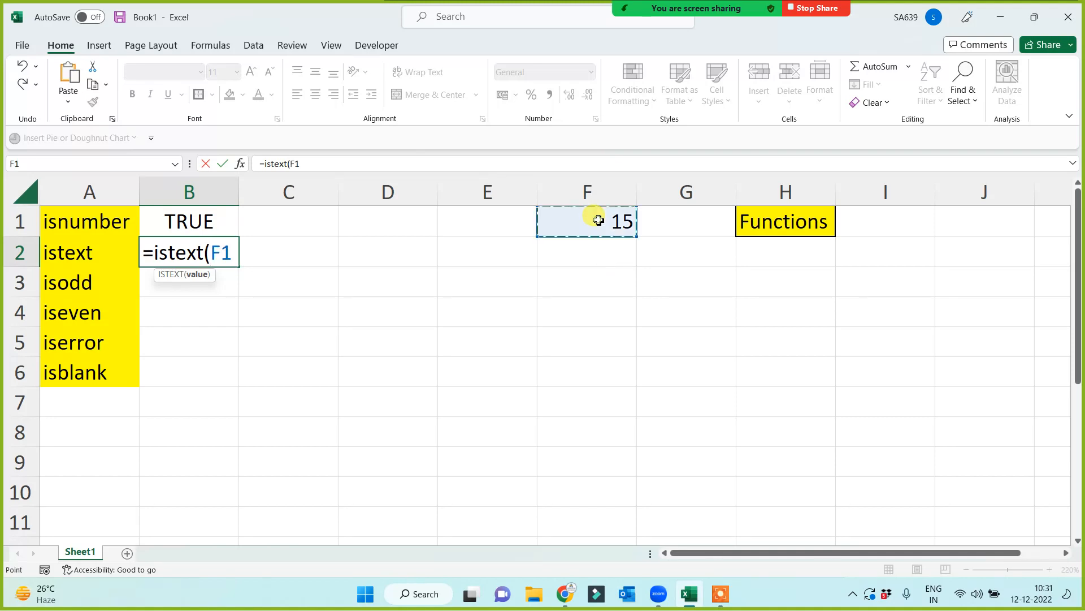
text())
key(Return)
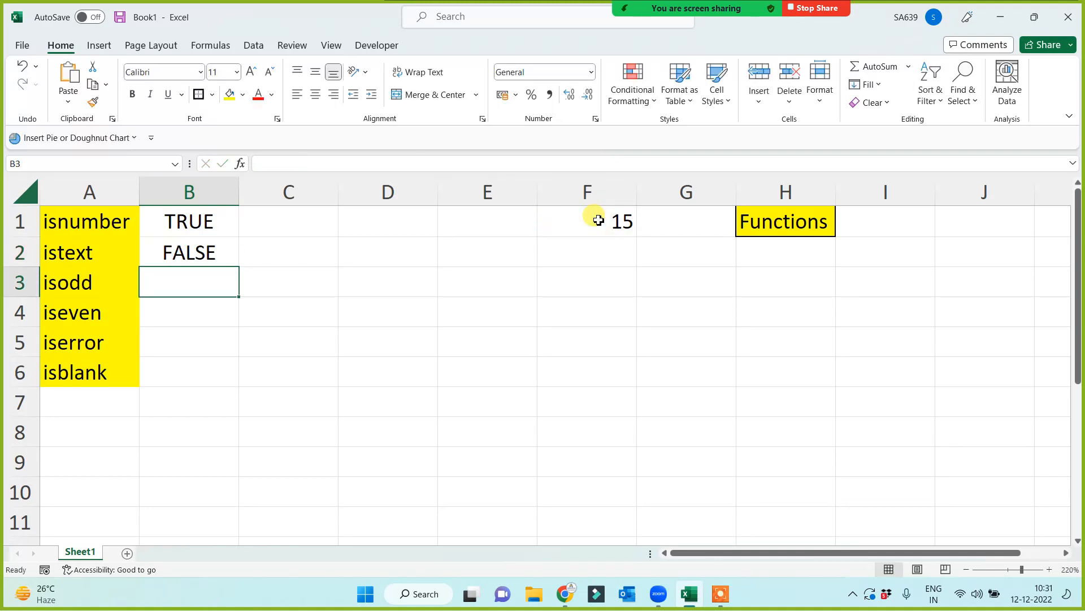
- Enter the formula =ISODD(F1) in cell B3, beside the isodd label
text(=isodd()
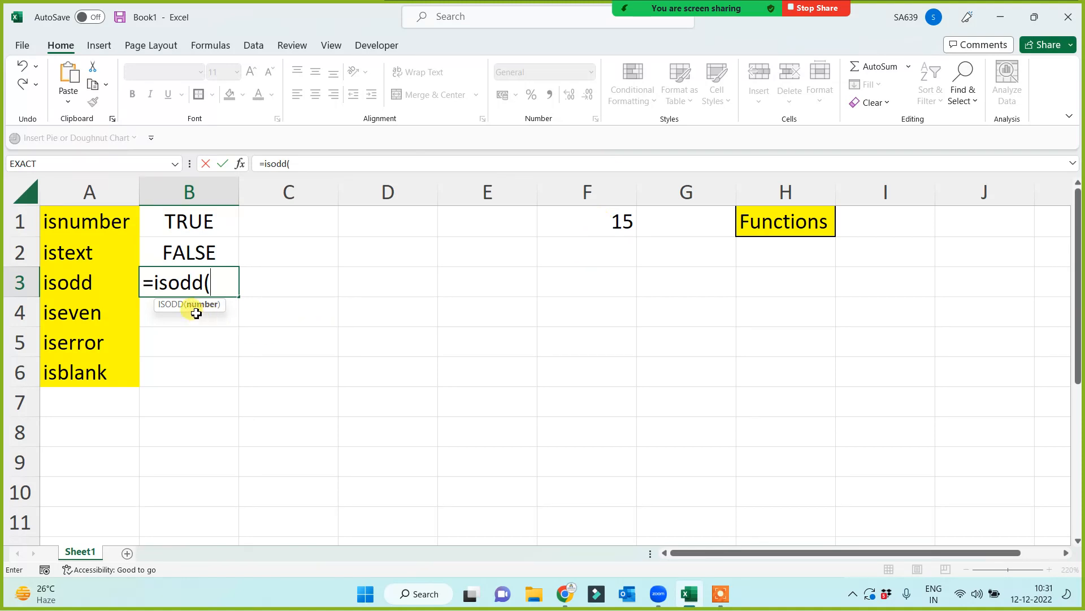
click(591, 228)
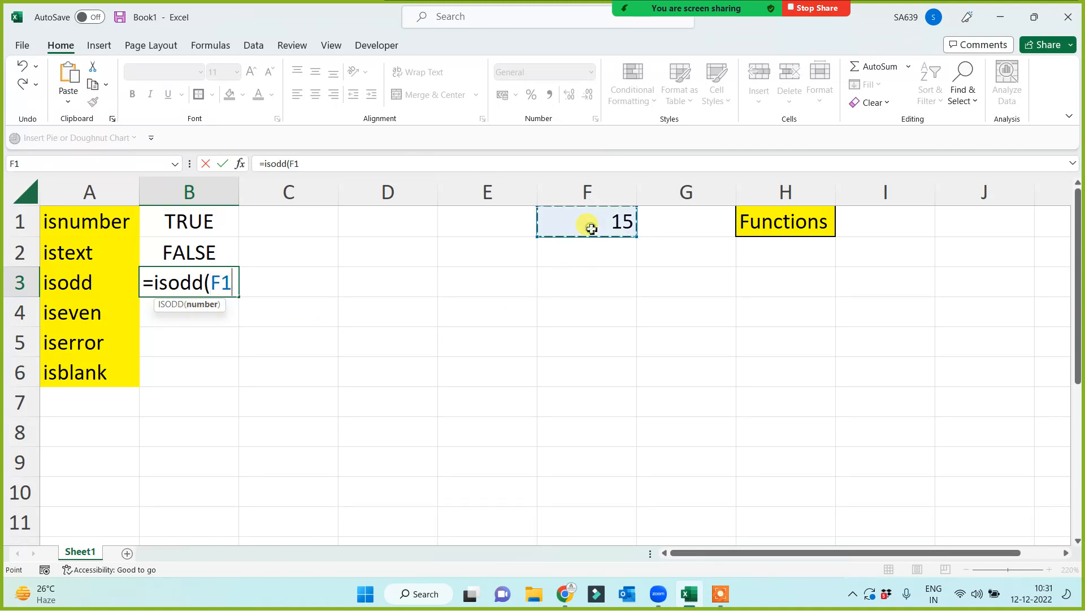
text())
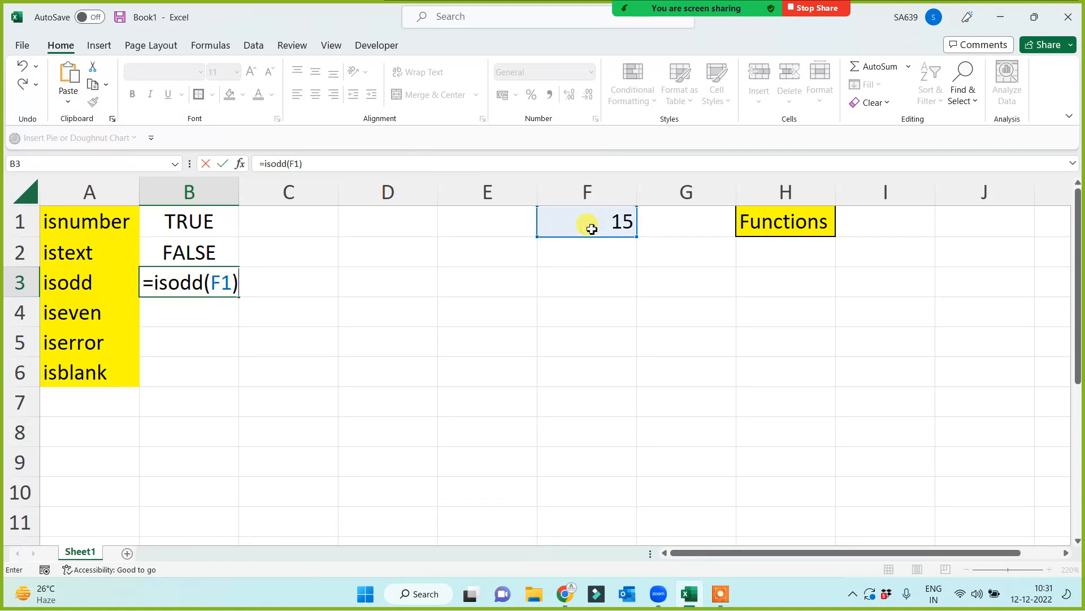
key(Return)
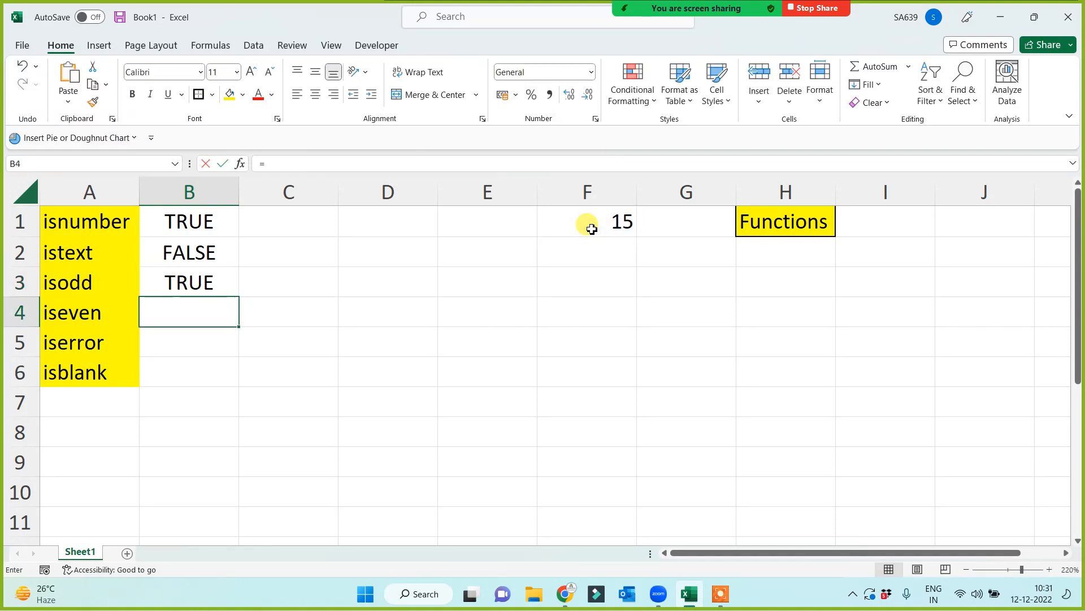
- Enter the formula =ISEVEN(F1) in cell B4, beside the iseven label
text(=iseven()
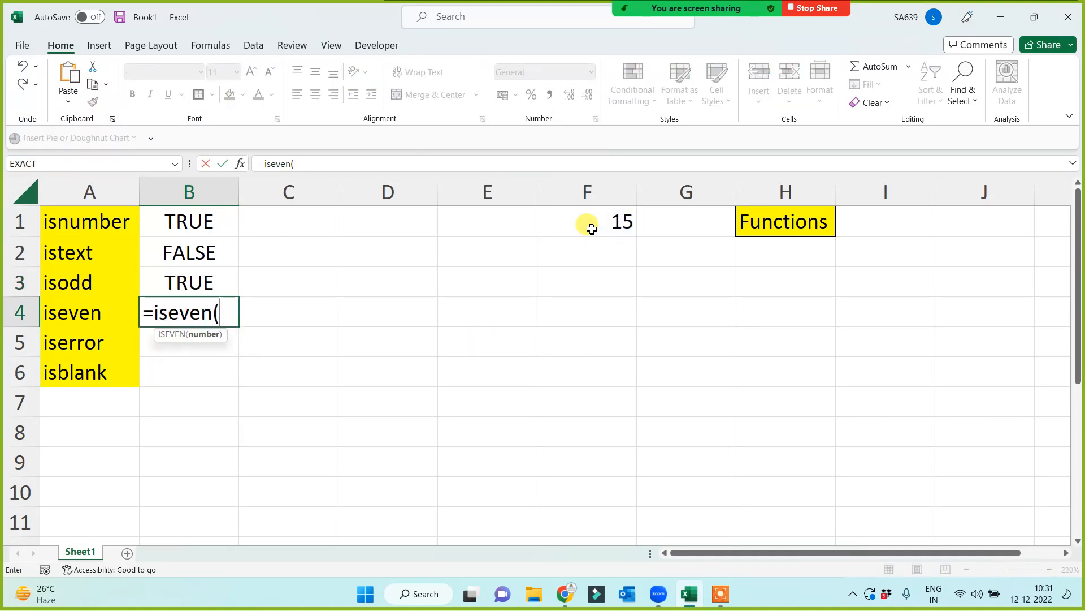
click(579, 223)
text())
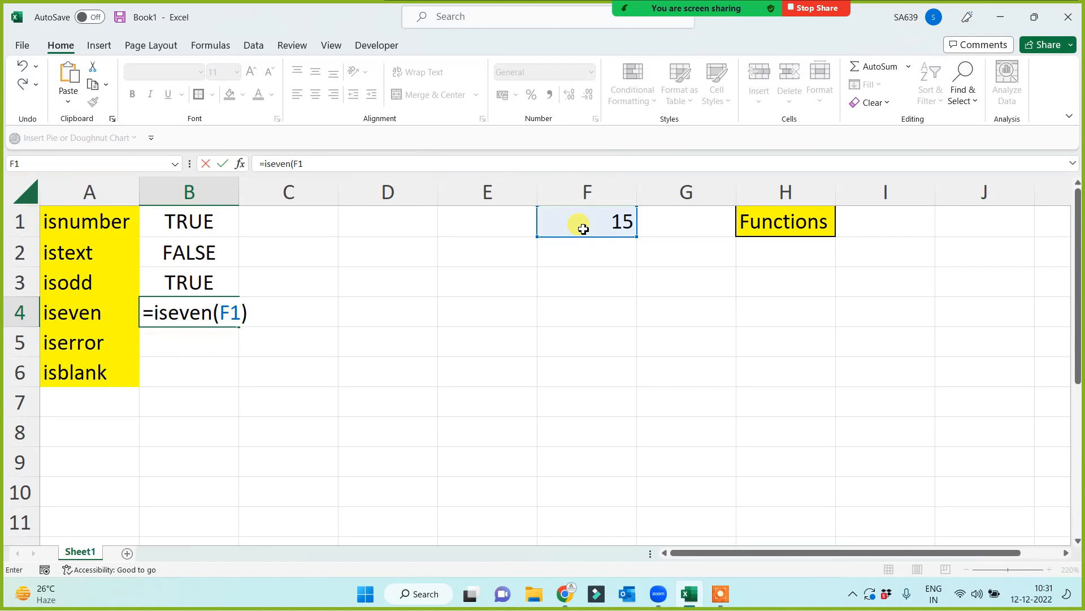
key(Return)
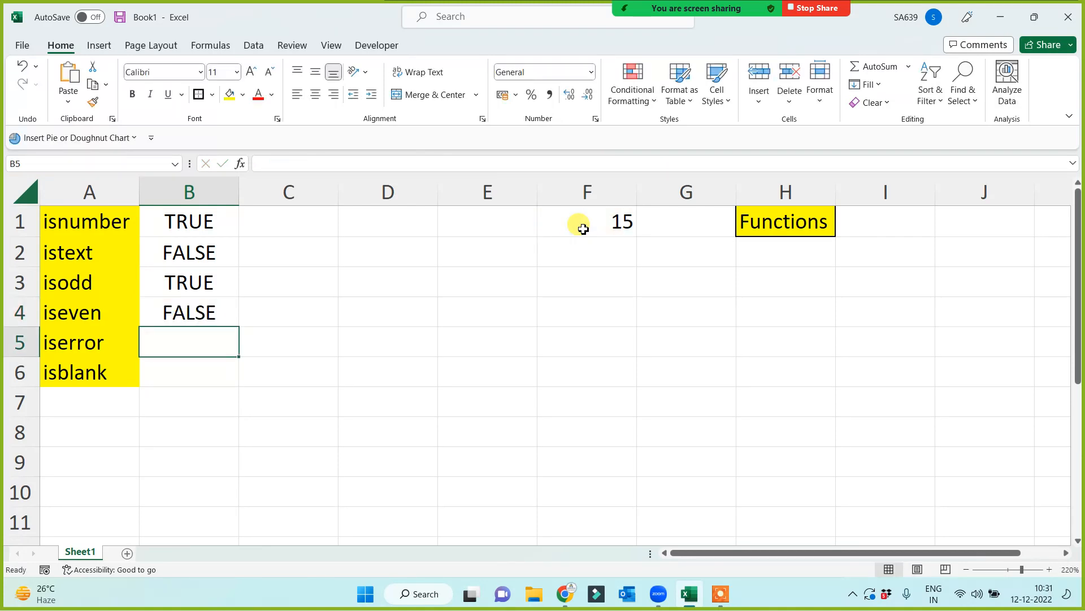
- Enter the formula =ISODD(H1) in cell C3 to test the Functions text cell
click(295, 283)
text(=)
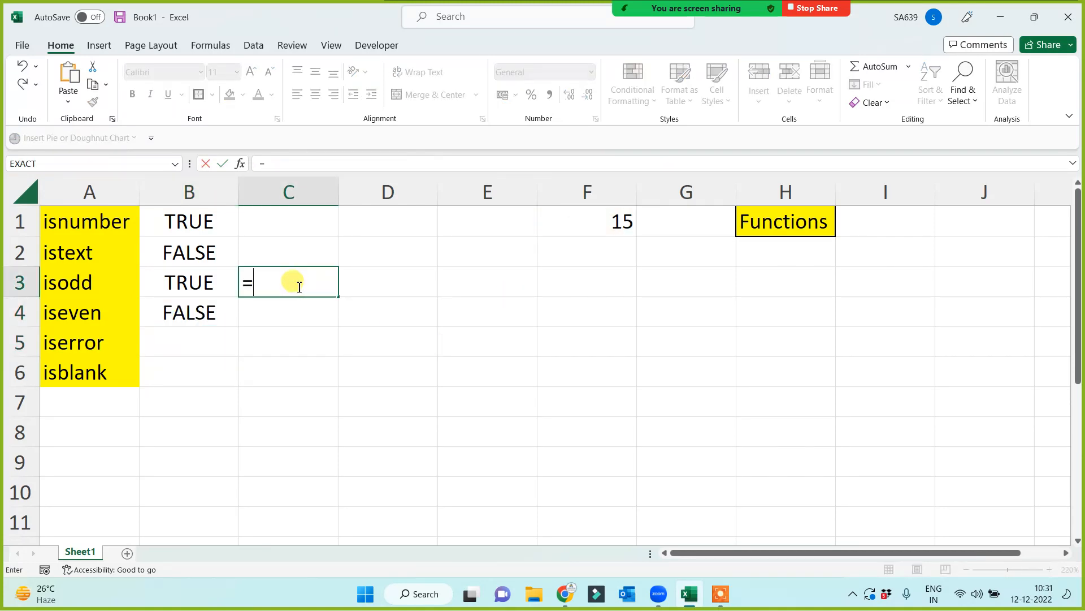
text(isodd()
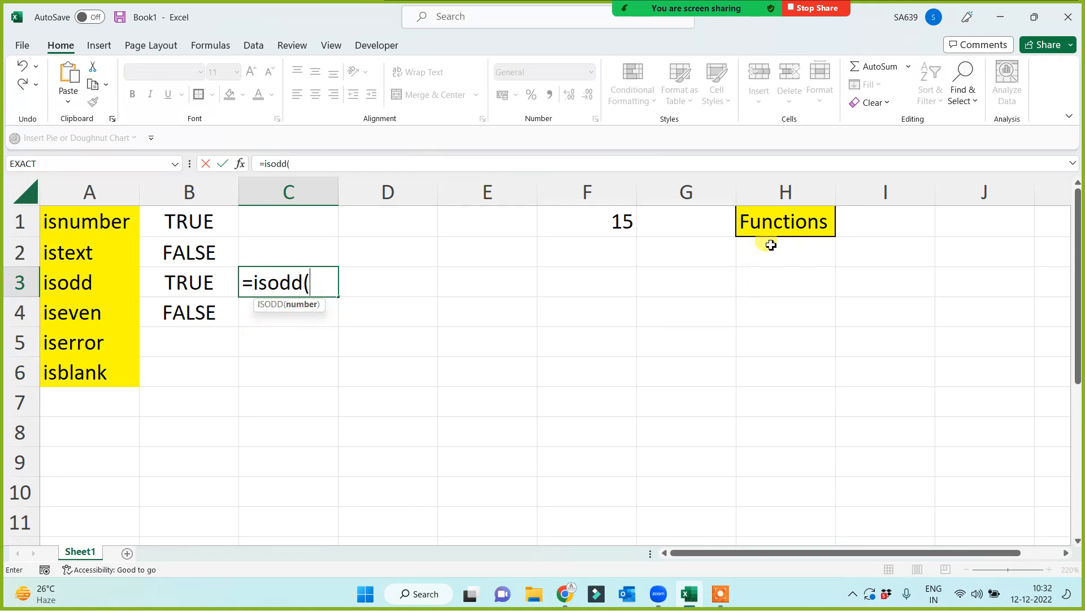
click(777, 226)
text())
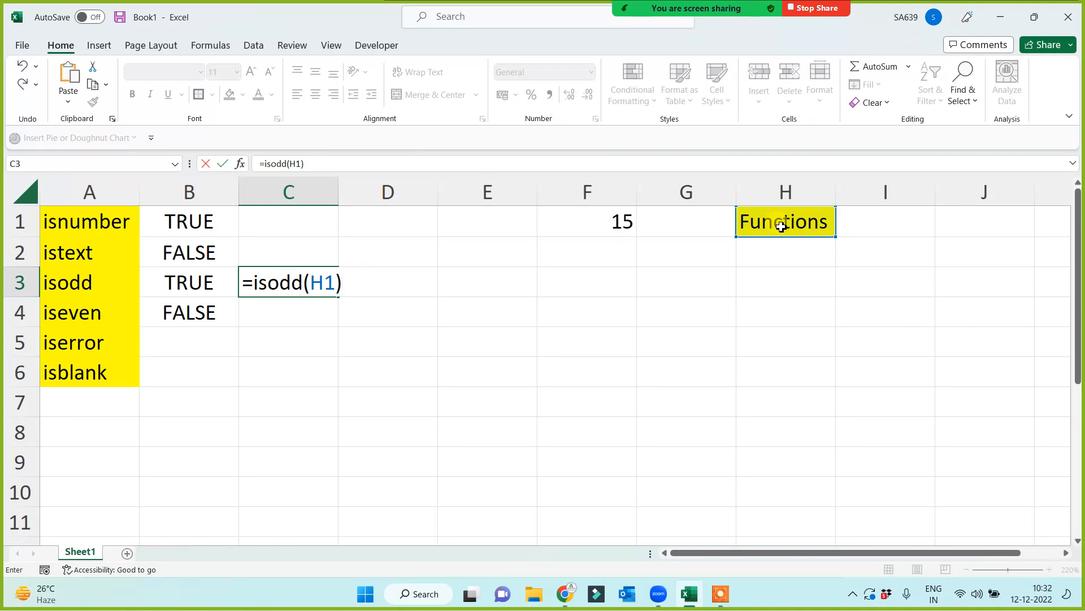
click(310, 282)
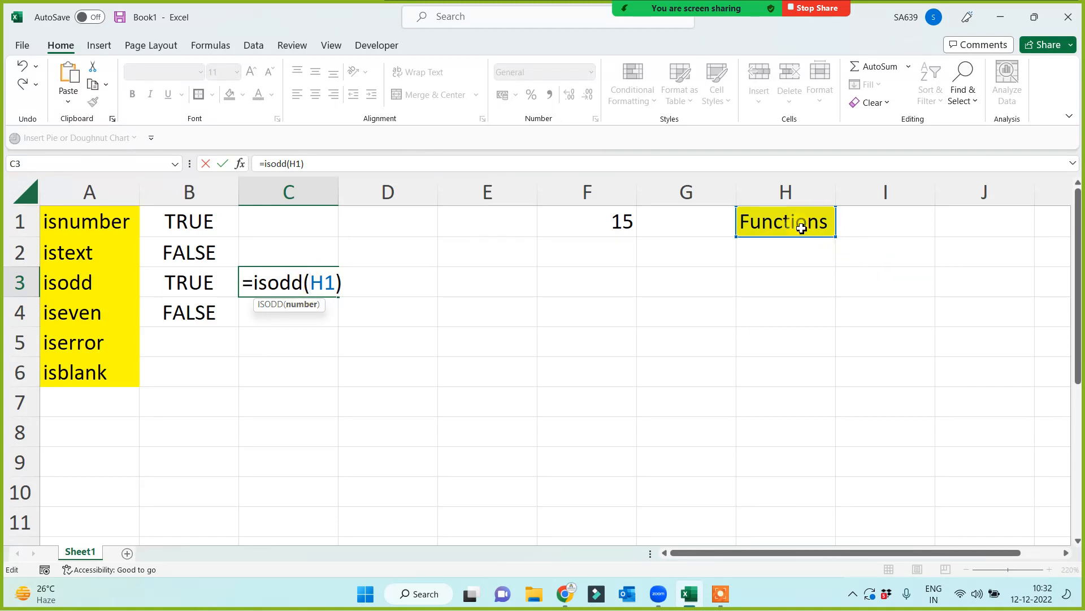
key(Return)
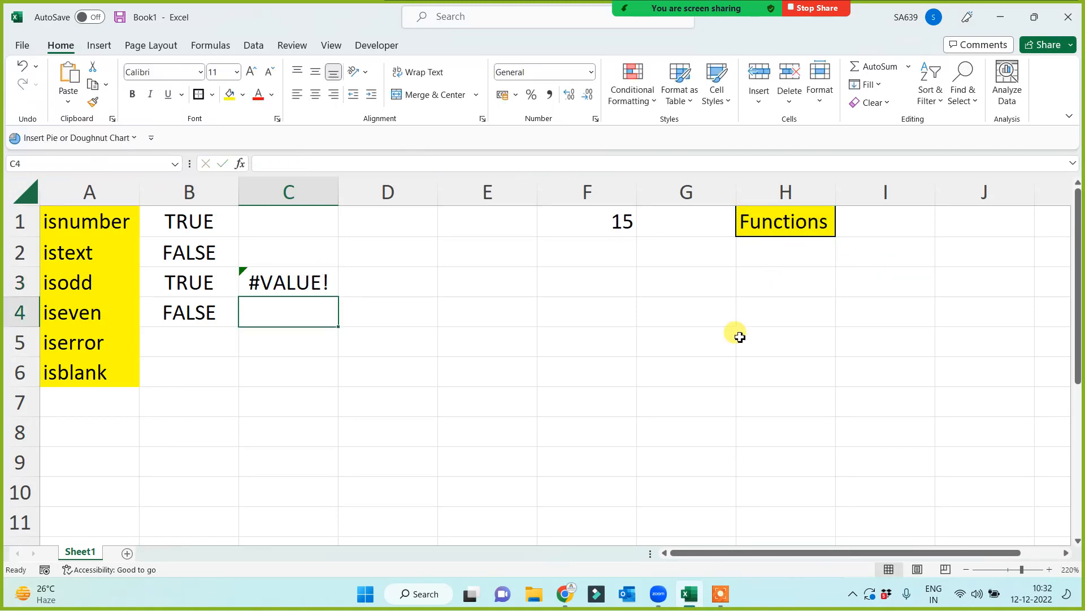
- Enter the formula =ISERROR(C3) in cell B5, beside the iserror label
click(170, 348)
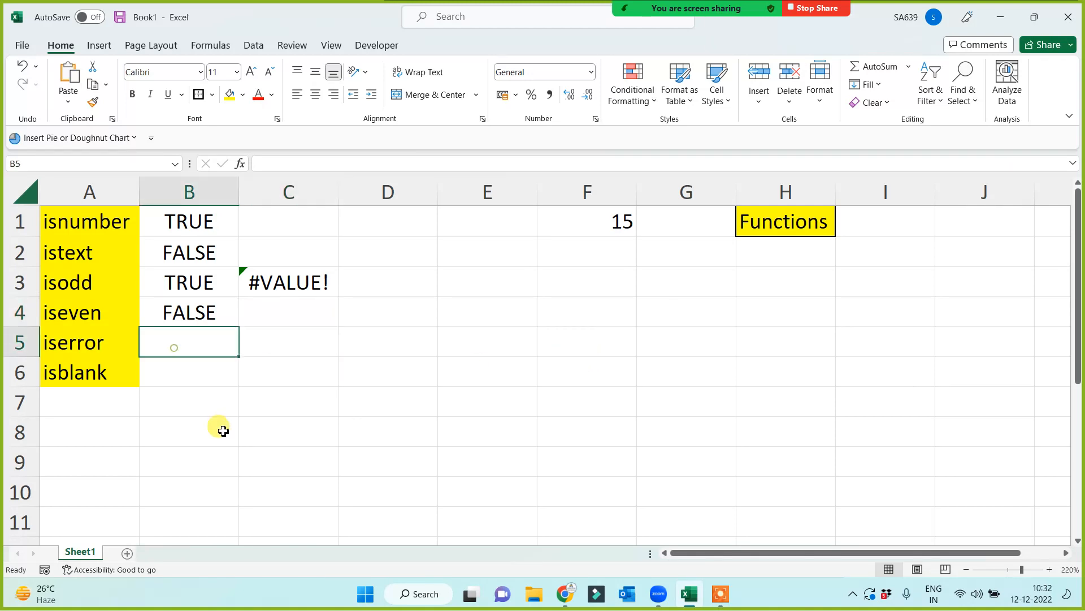
text(=is)
text(err)
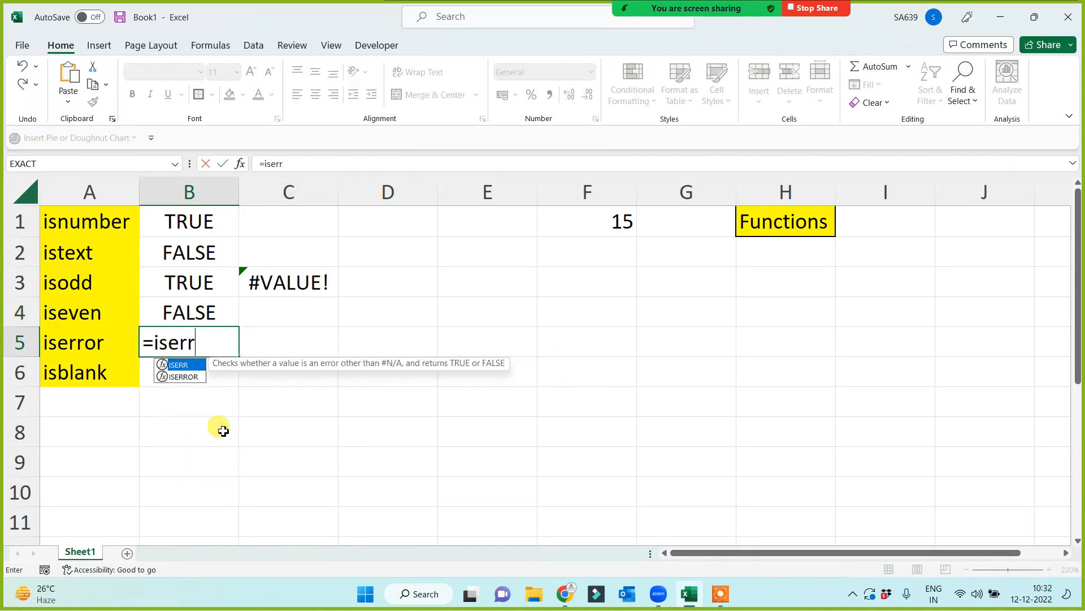
key(Down)
key(Tab)
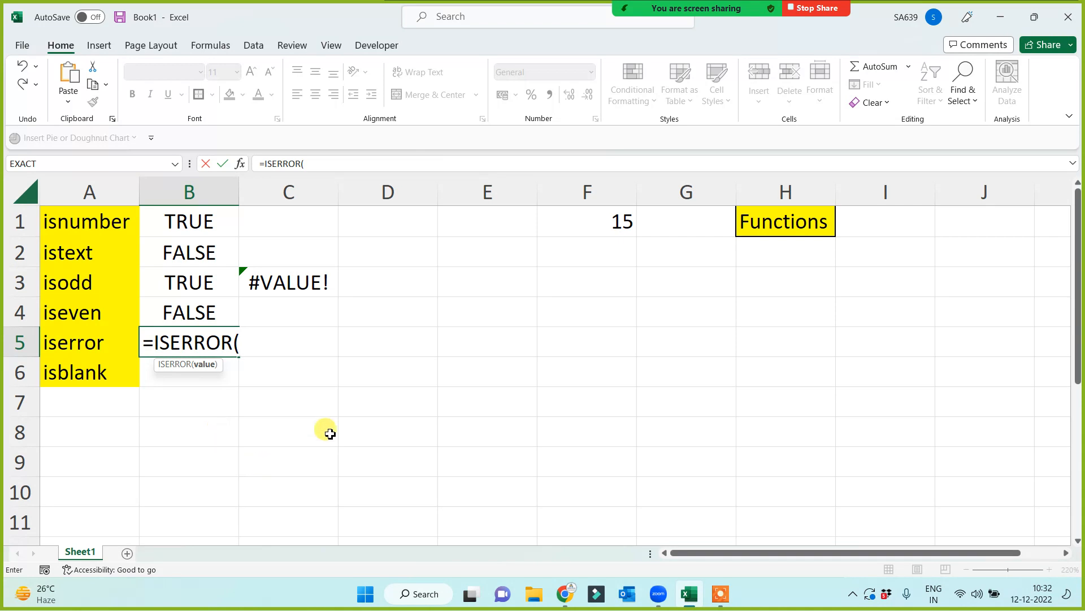
click(305, 281)
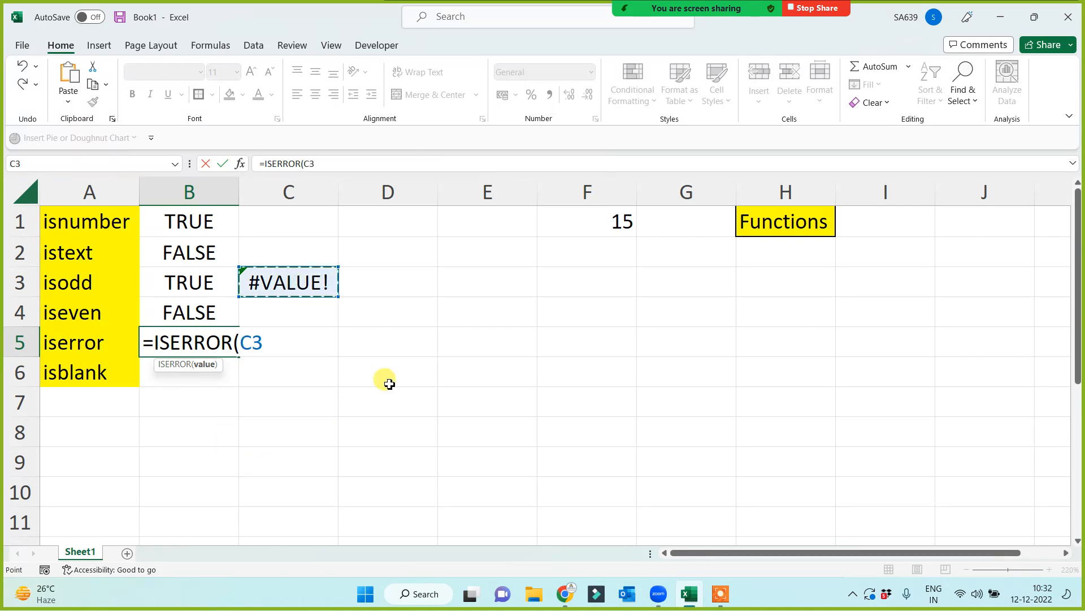
text())
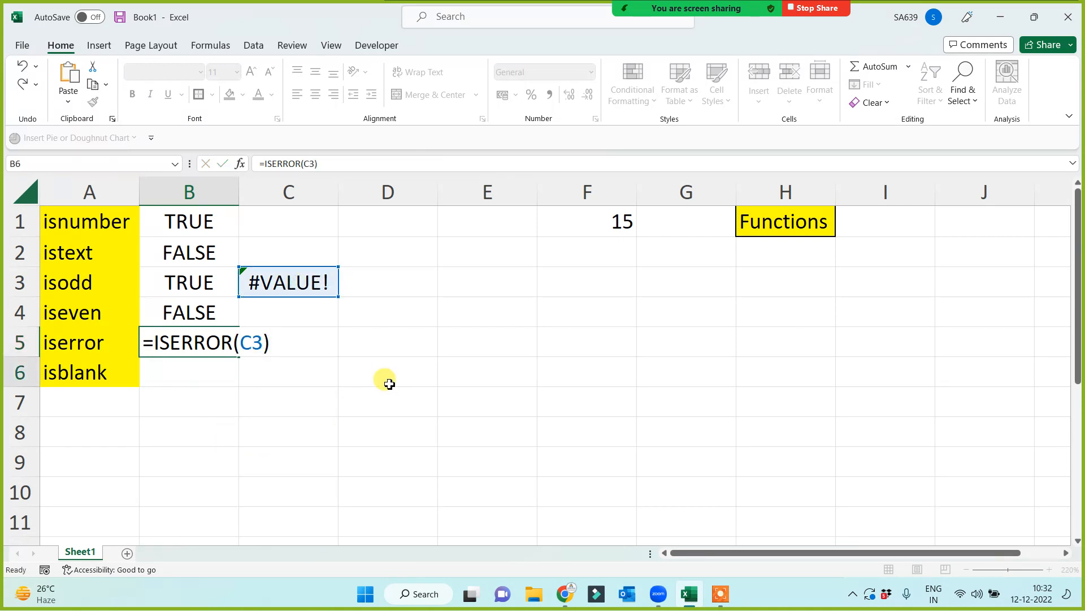
key(Return)
click(164, 342)
- Enter the formula =ISERROR(F1) in cell C5 to test the number cell for an error
click(269, 347)
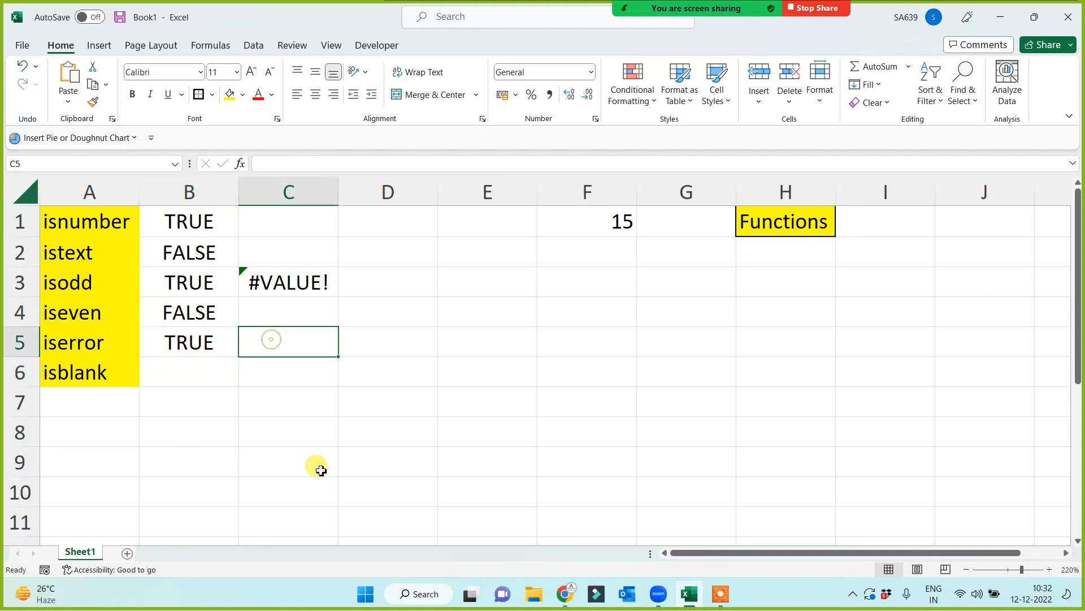
text(=is)
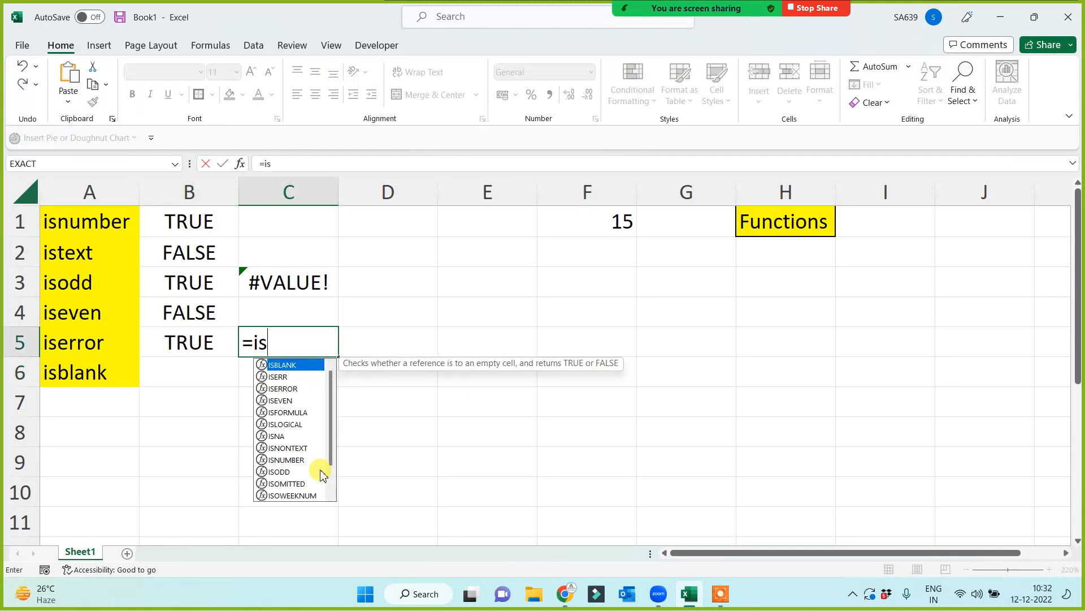
text(e)
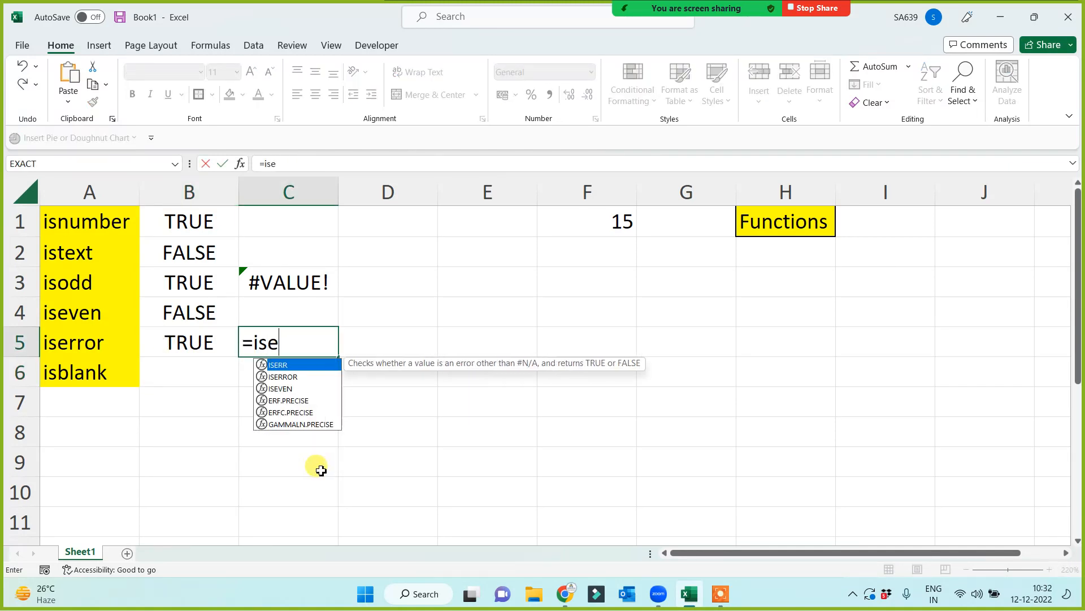
key(Down)
key(Tab)
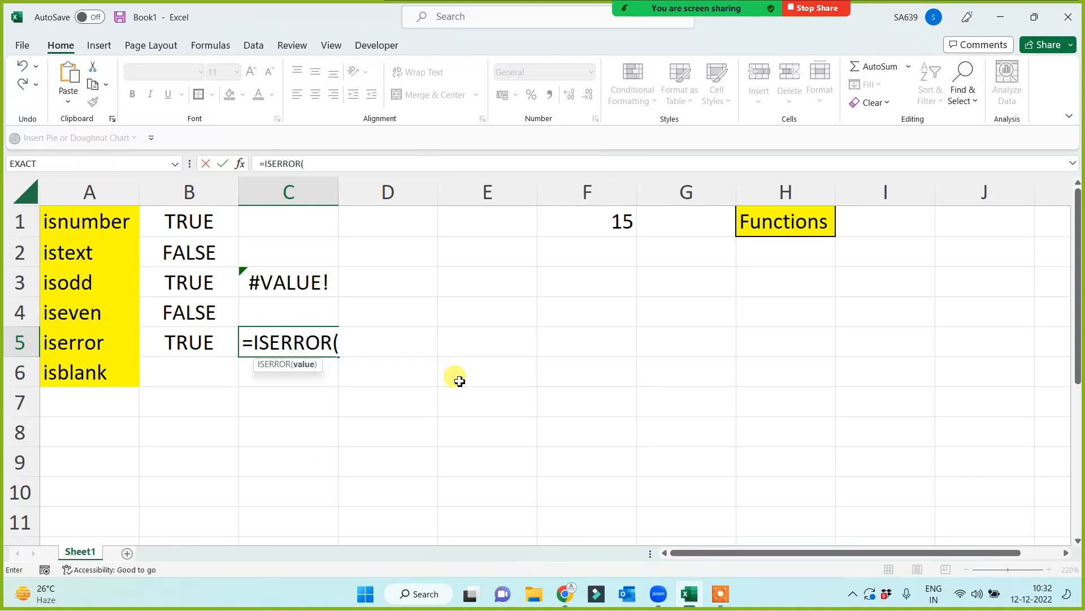
click(577, 226)
text())
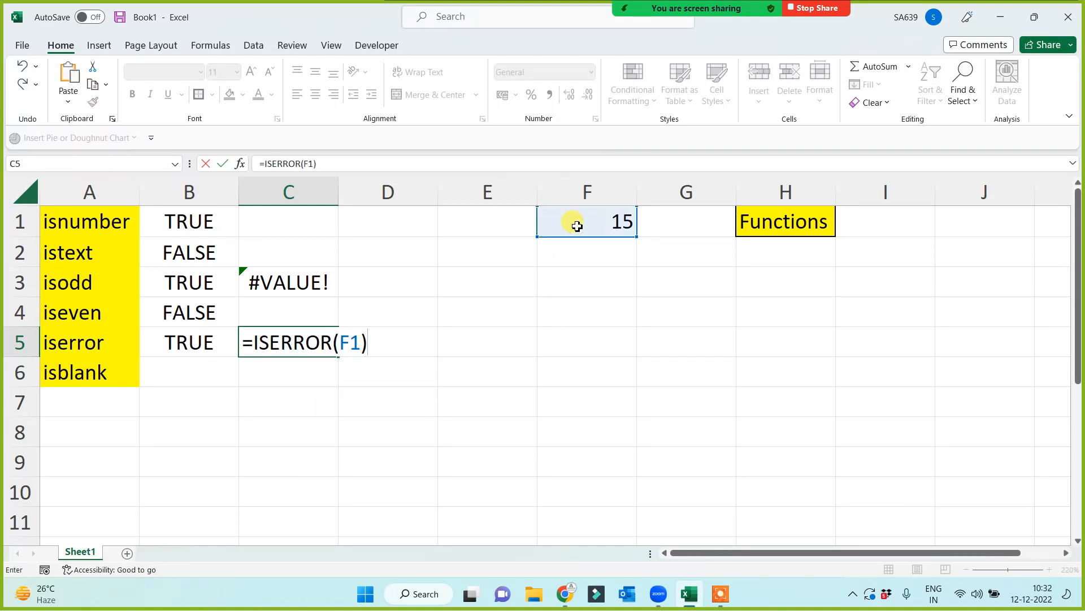
key(Return)
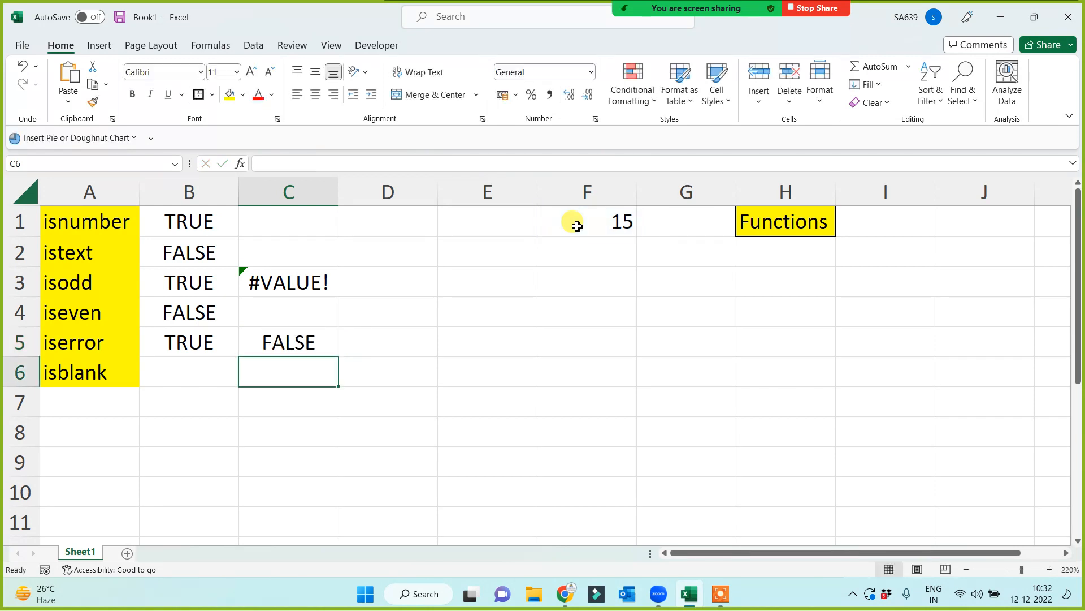
- Enter the formula =ISBLANK(G1) in cell B6, beside the isblank label
key(Left)
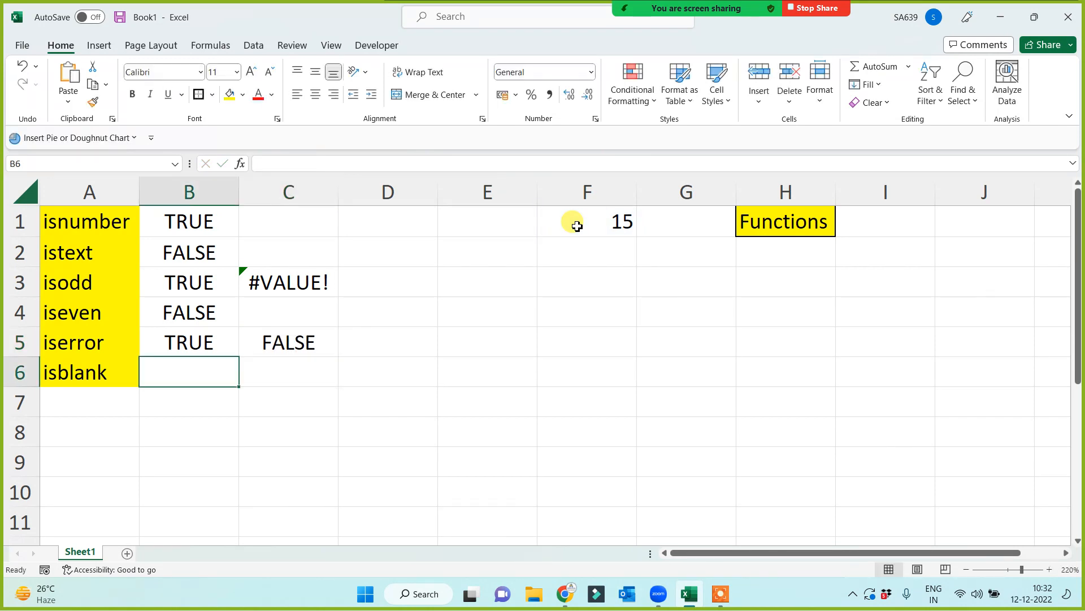
text(=isbl)
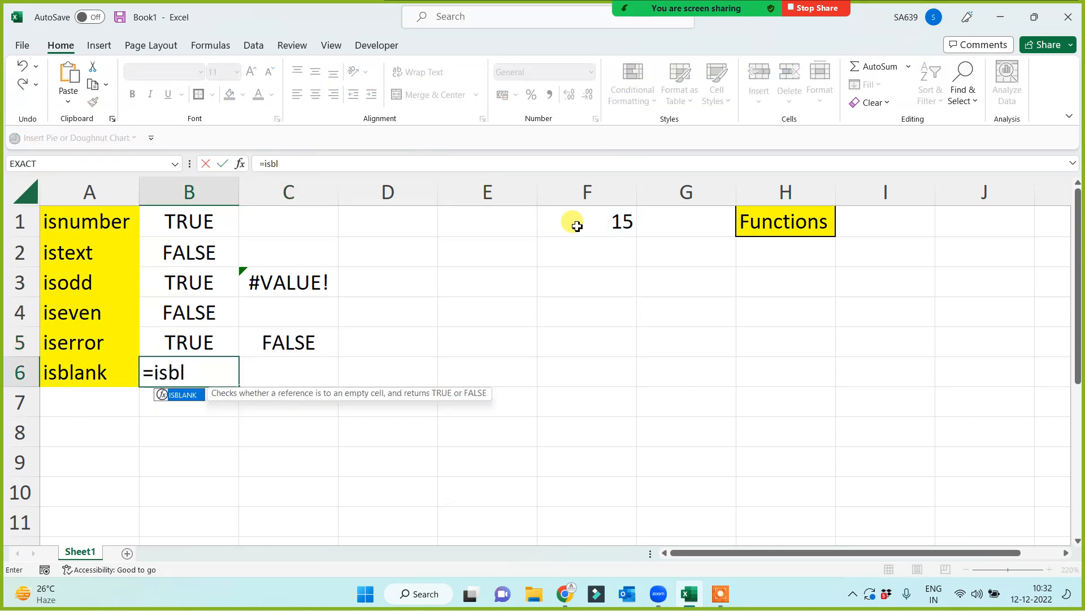
key(Tab)
click(693, 220)
text())
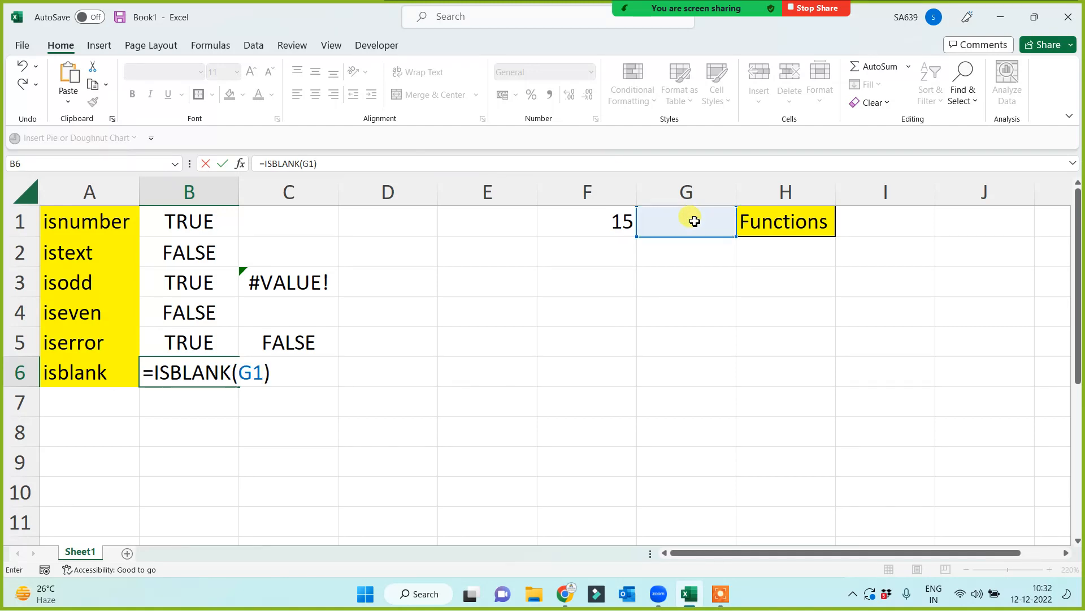
key(Return)
- Fill the ISBLANK formula from cell B6 across into cell C6
key(Up)
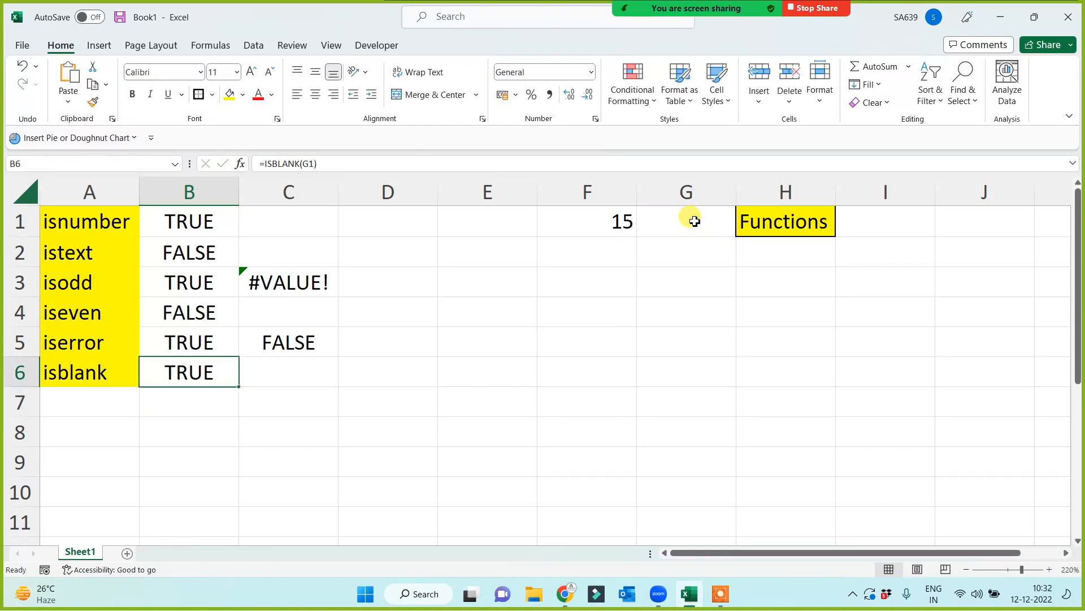
key(shift+Right)
key(ctrl+r)
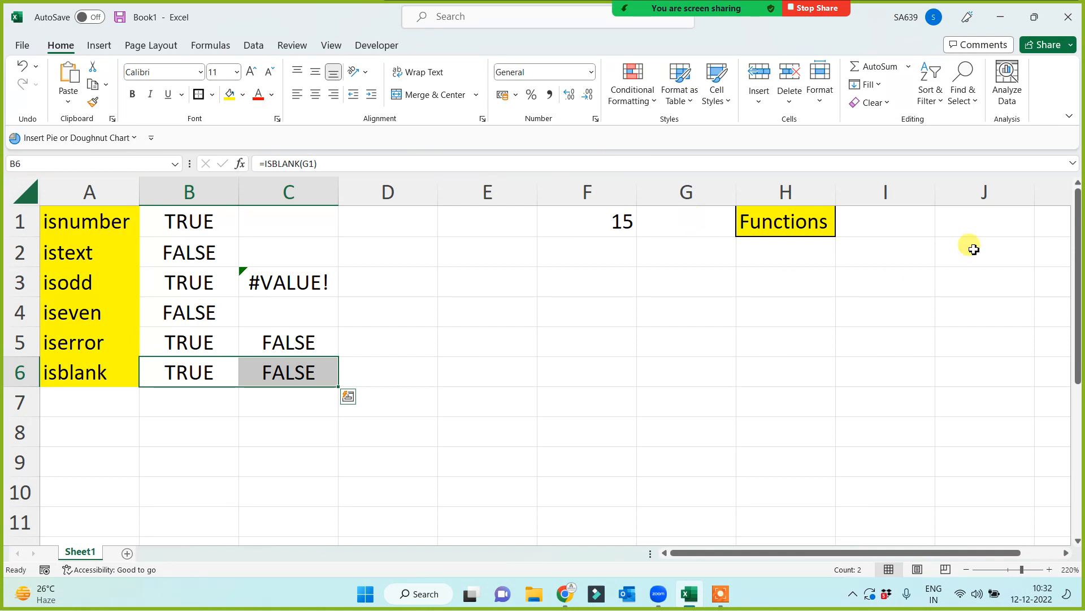
click(690, 362)
click(277, 432)
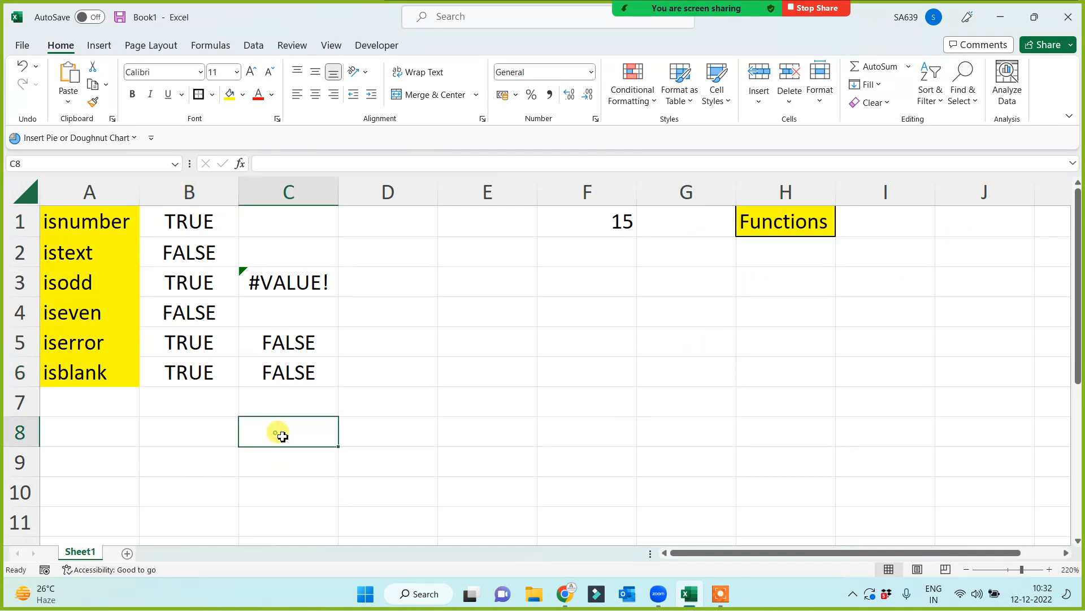
- Review the formulas and their referenced cells in C6, B4, B1, C3 and C5 without changing them
click(256, 393)
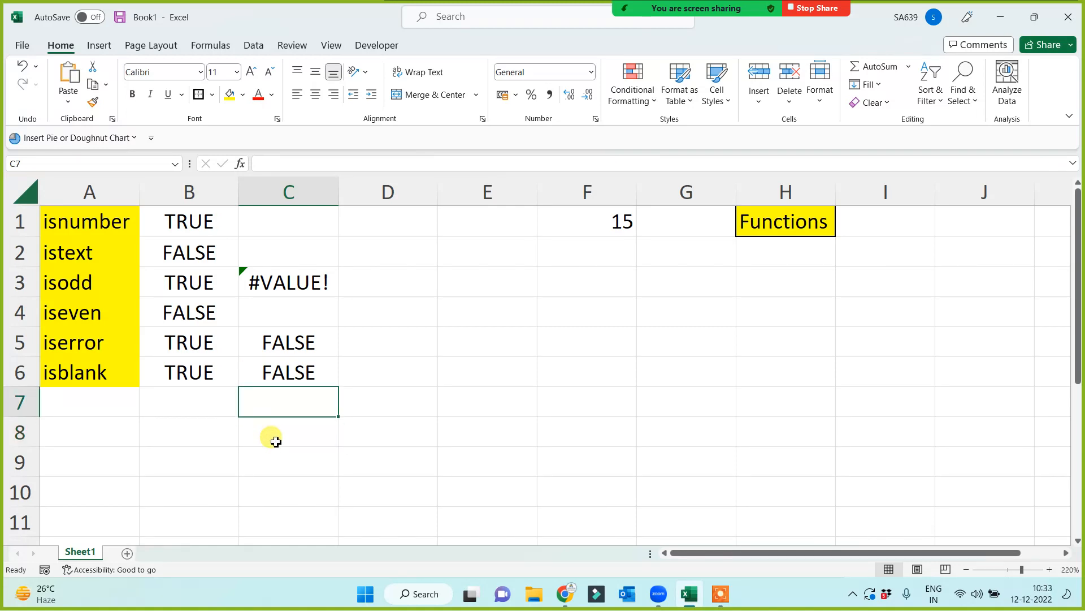
click(291, 368)
double_click(297, 371)
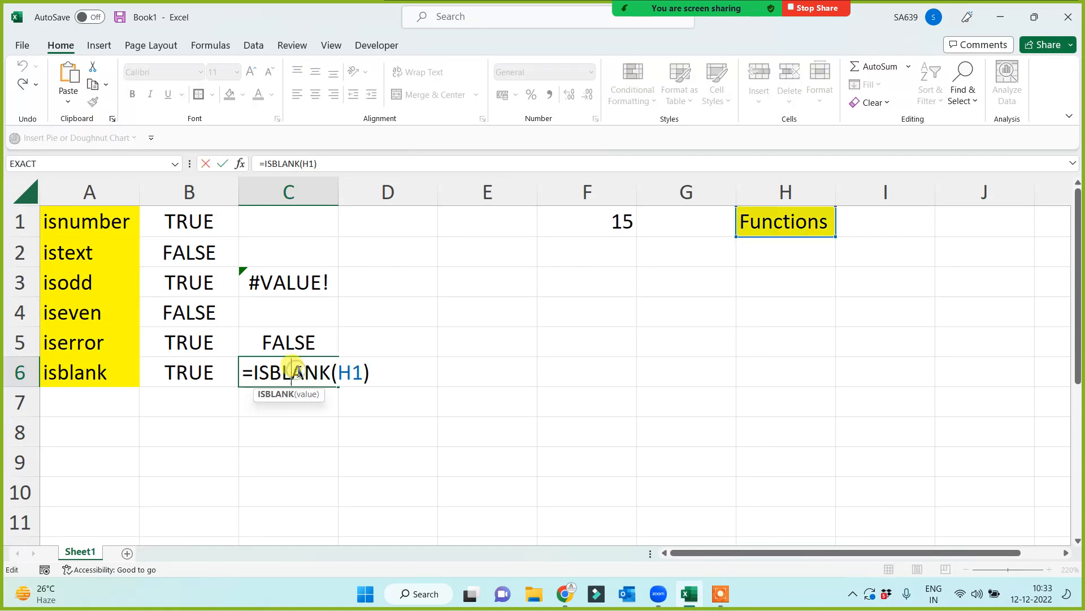
key(Escape)
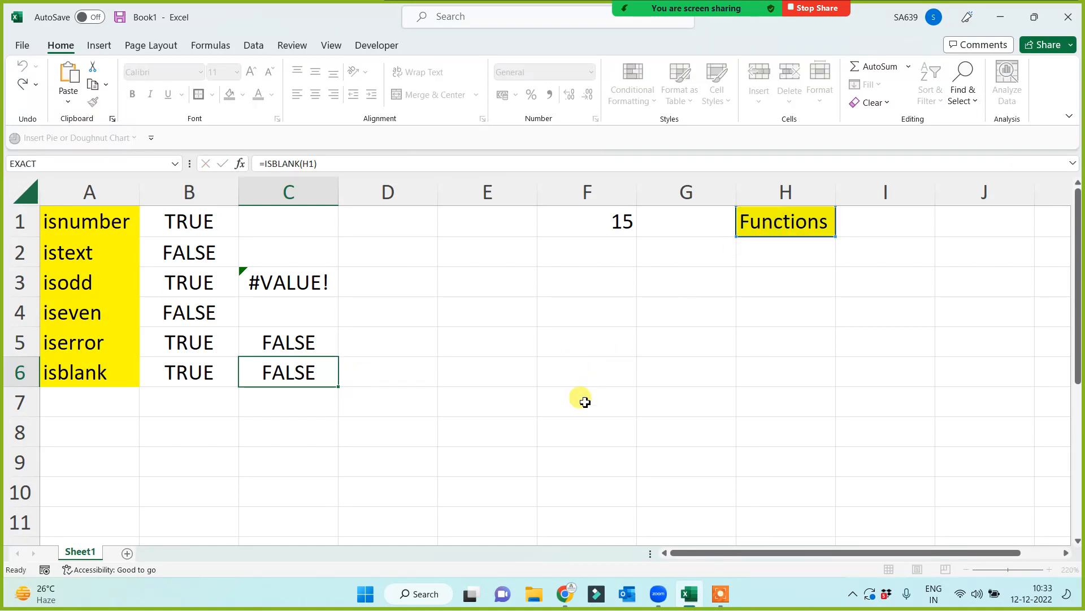
click(176, 310)
double_click(176, 310)
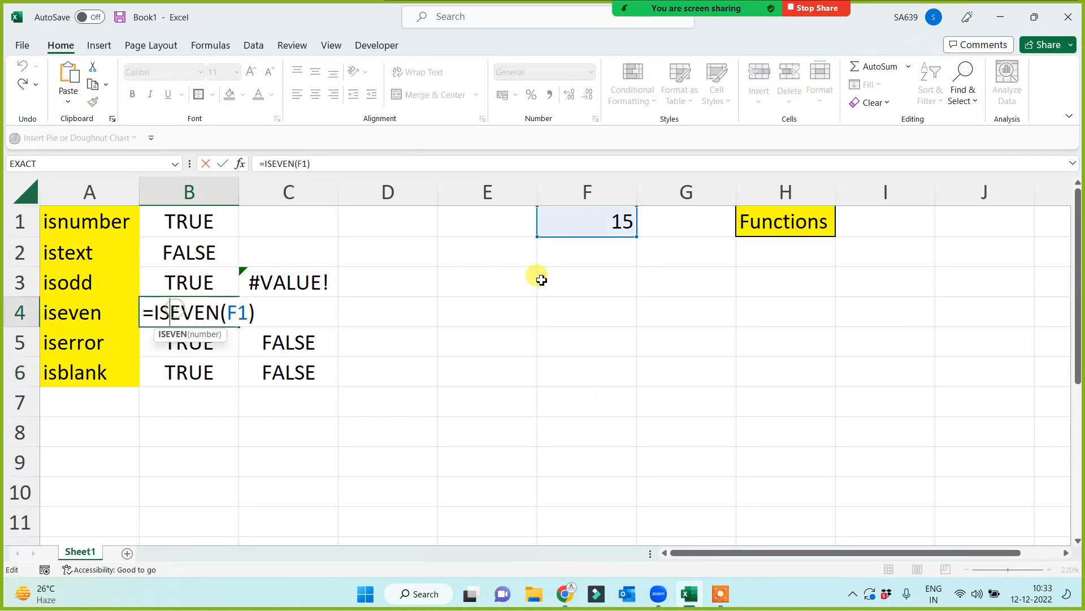
key(Escape)
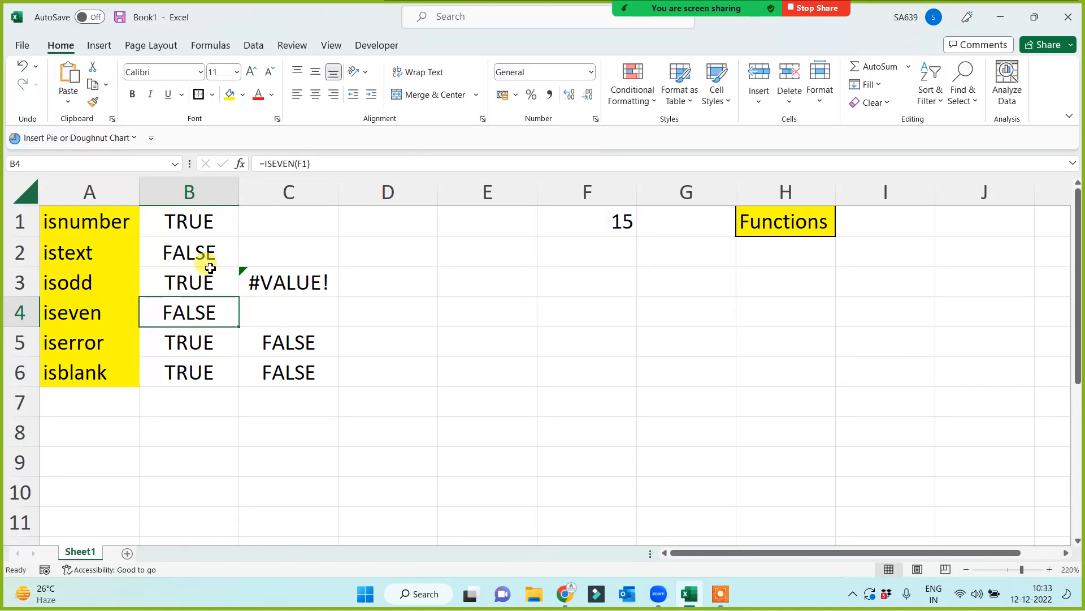
double_click(189, 217)
key(Escape)
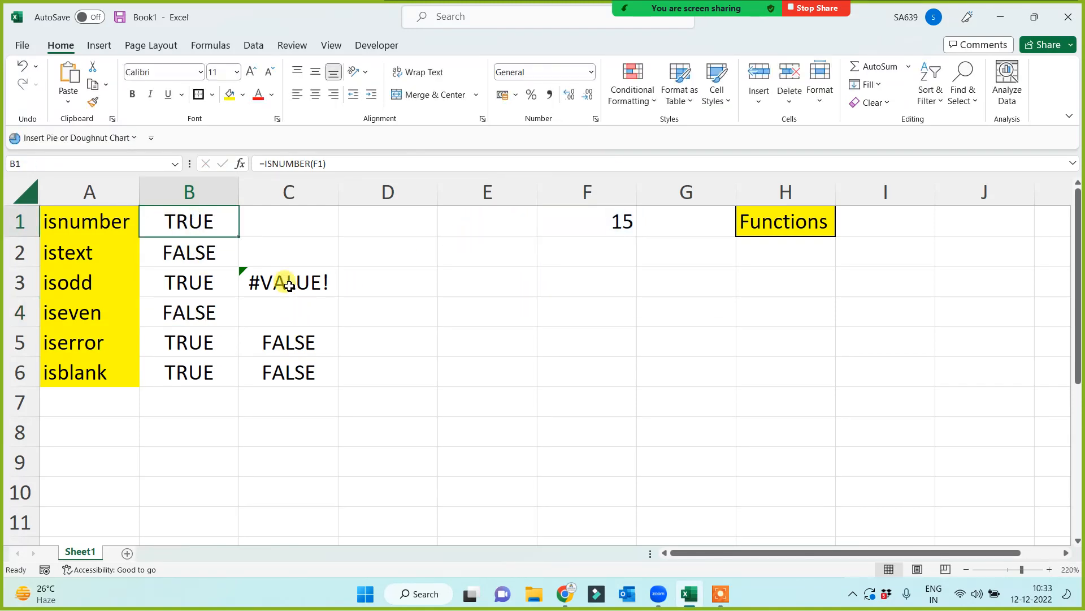
double_click(290, 284)
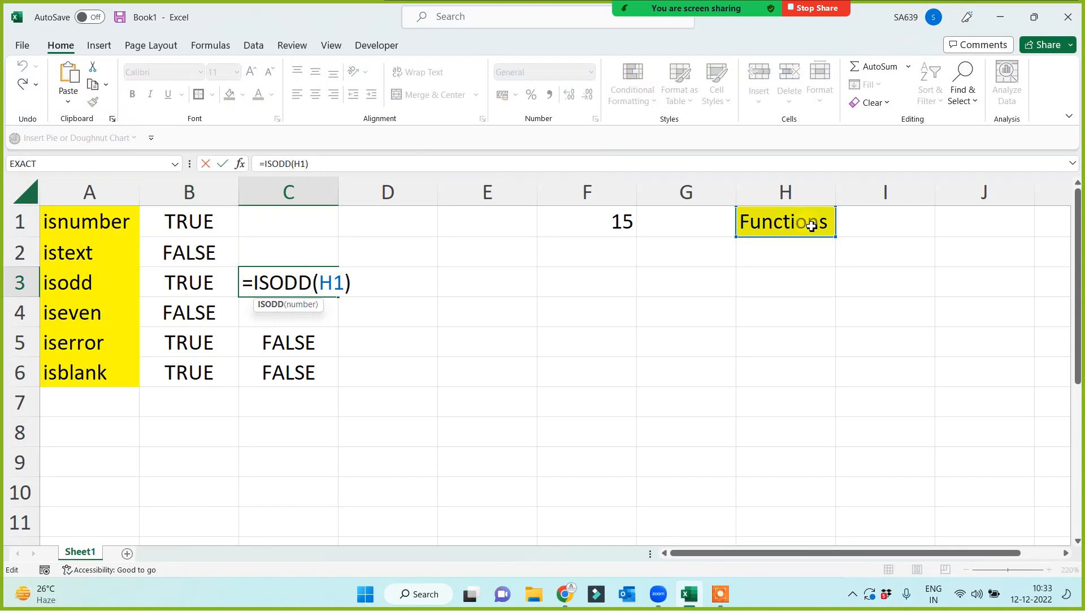
key(ctrl+Return)
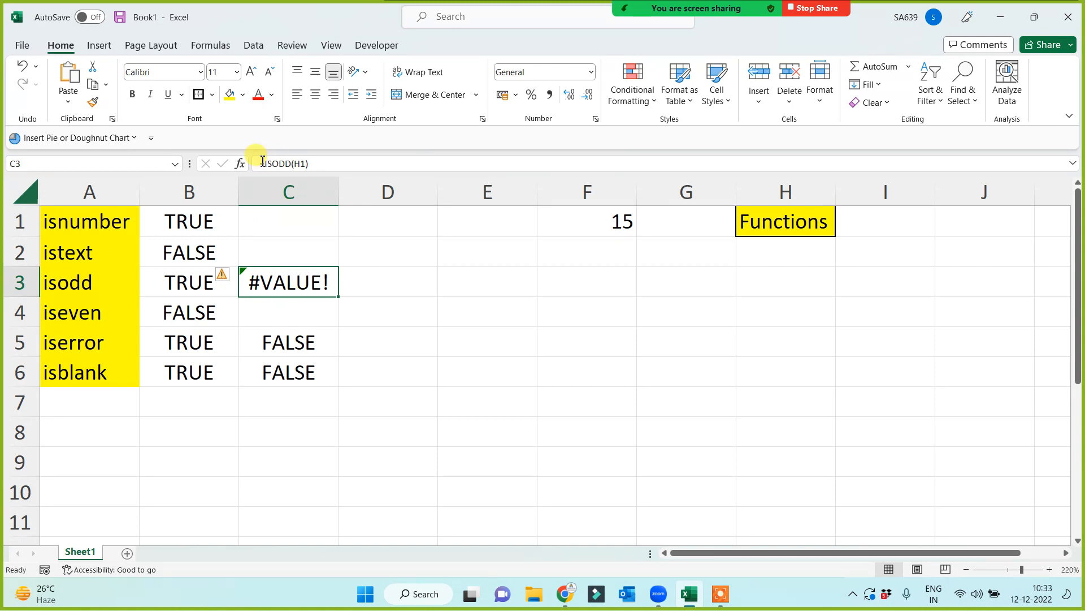
drag(260, 163, 363, 163)
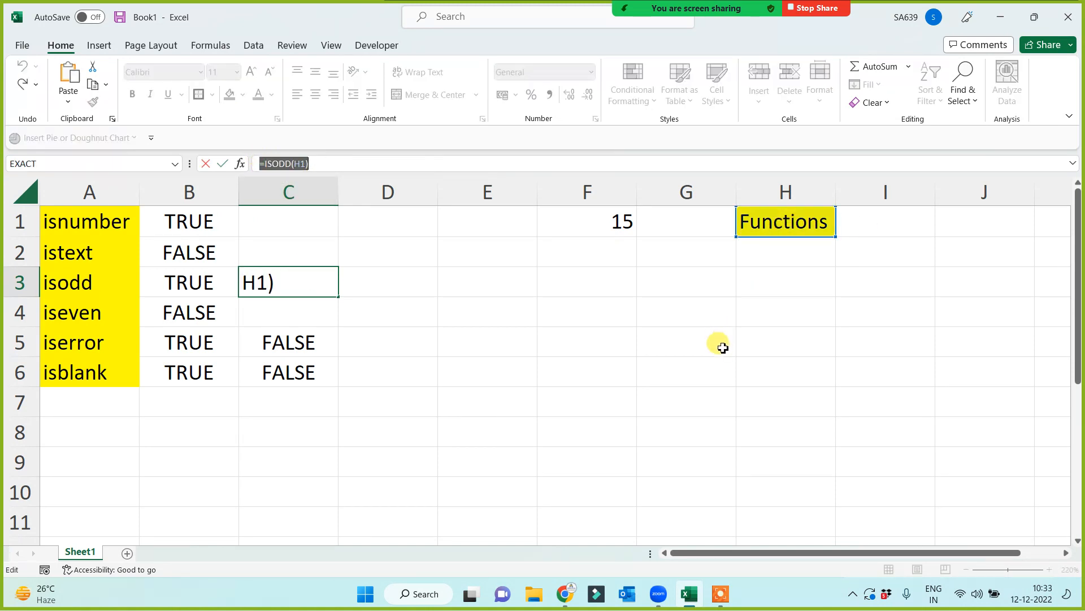
key(Escape)
click(286, 342)
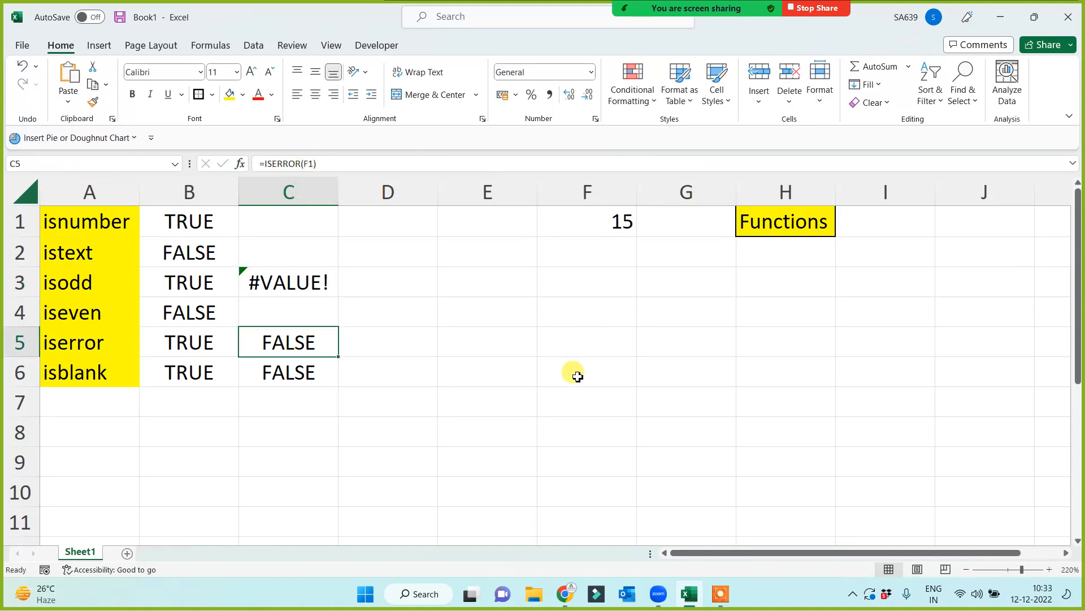
click(488, 423)
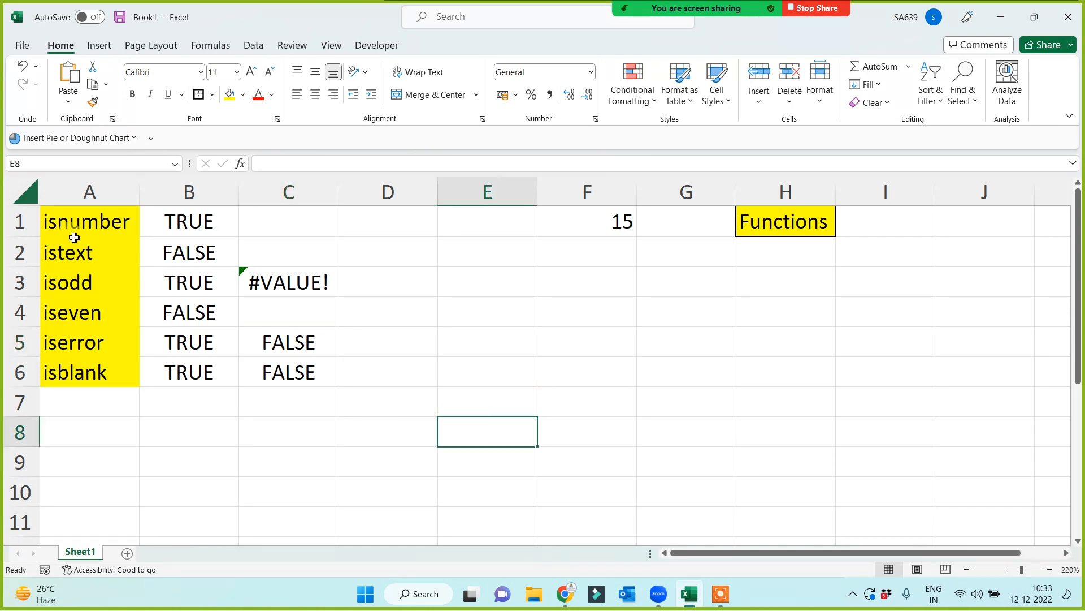
- Make the function name labels in cells A1 to A6 bold
drag(75, 220, 83, 376)
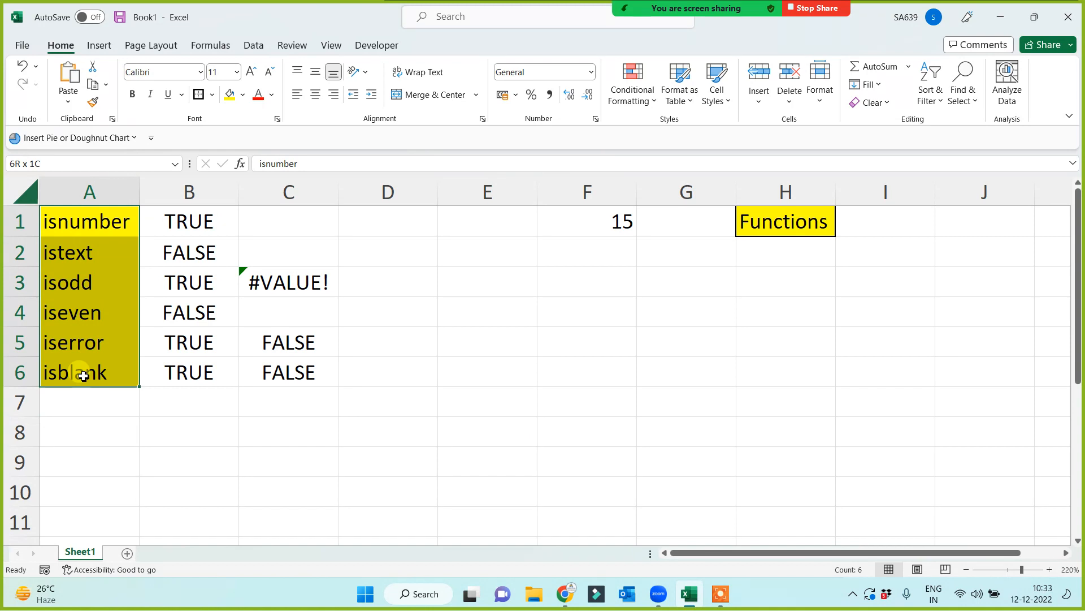
click(132, 94)
click(185, 451)
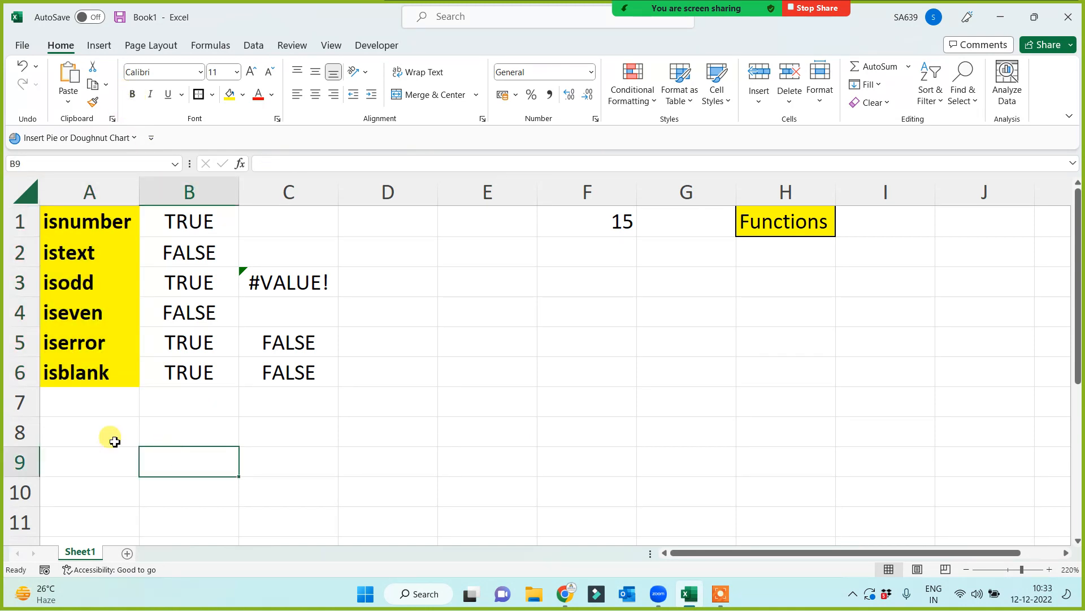
- Add the label Exact in cell A8, below the list of IS function names
click(64, 404)
click(83, 447)
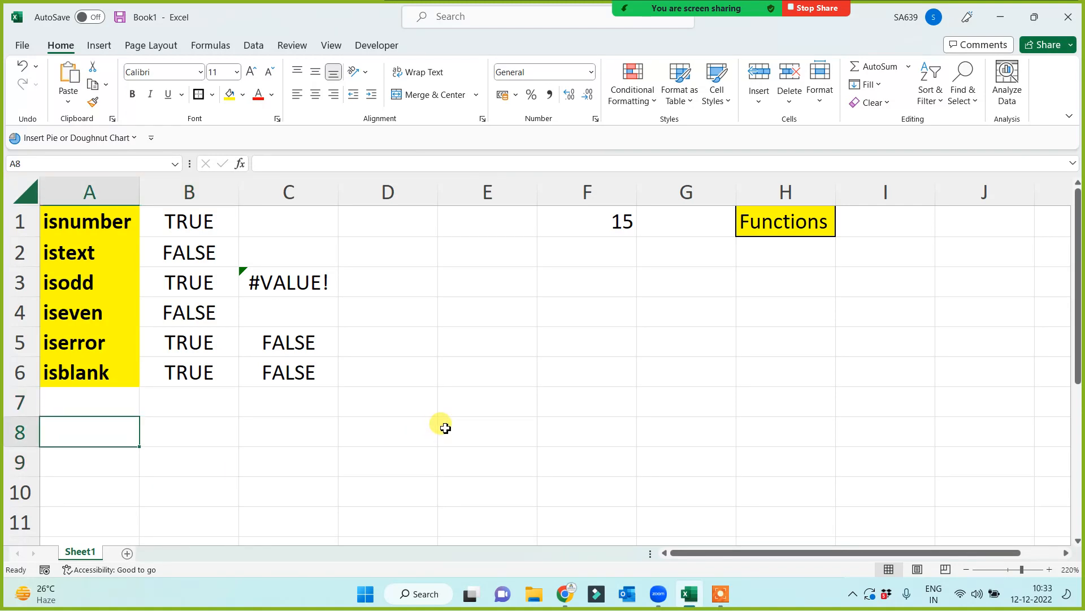
text(Exact)
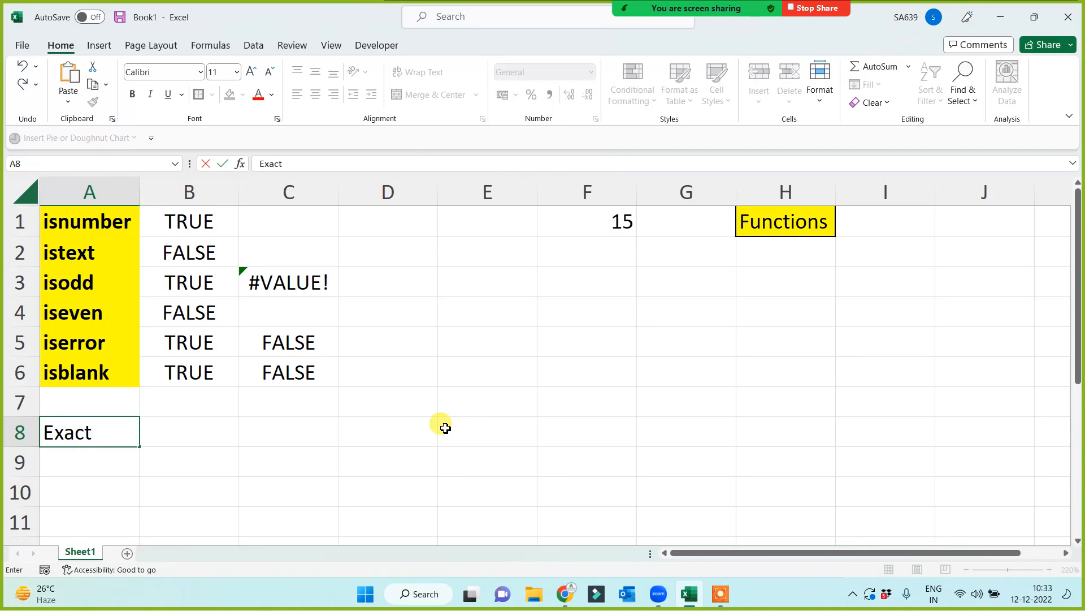
key(Return)
click(212, 430)
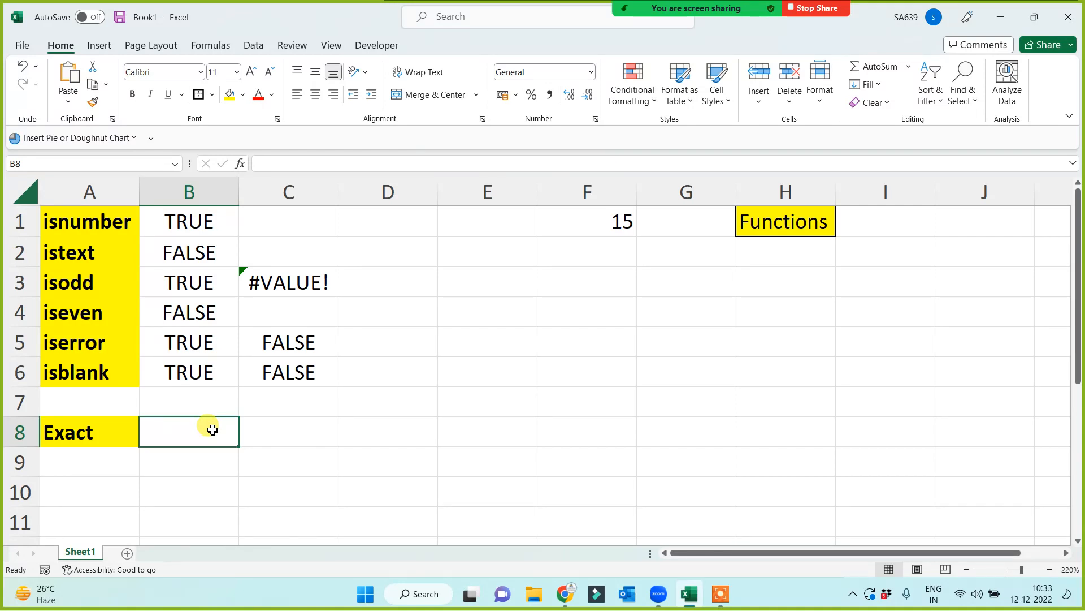
- Enter a lowercase first name in cell E8 and a capitalised, differently spelled version of it in cell F8
click(483, 435)
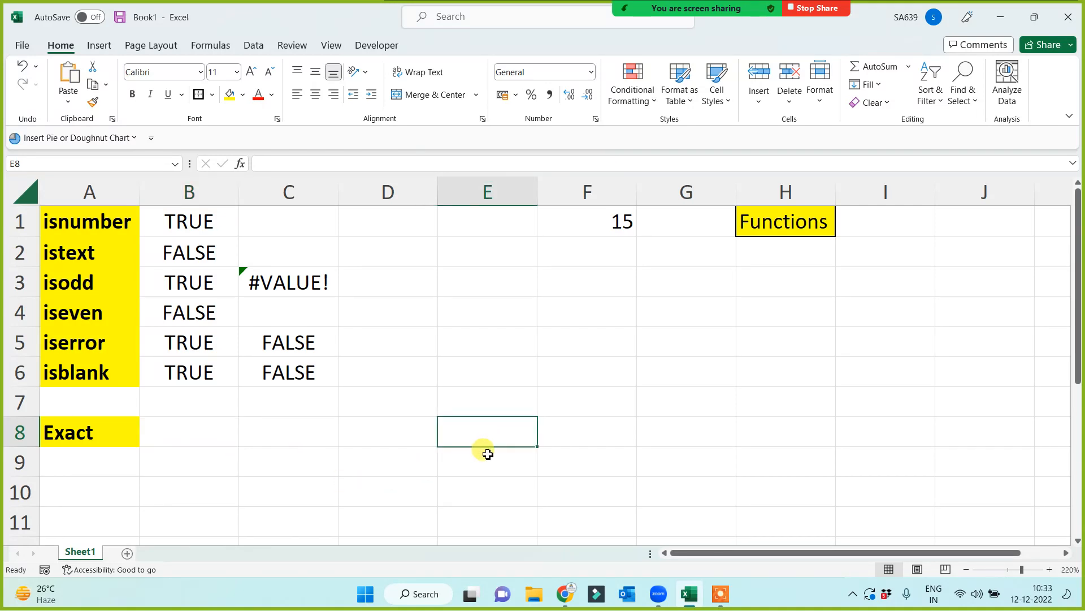
scroll(471, 449, down, 1)
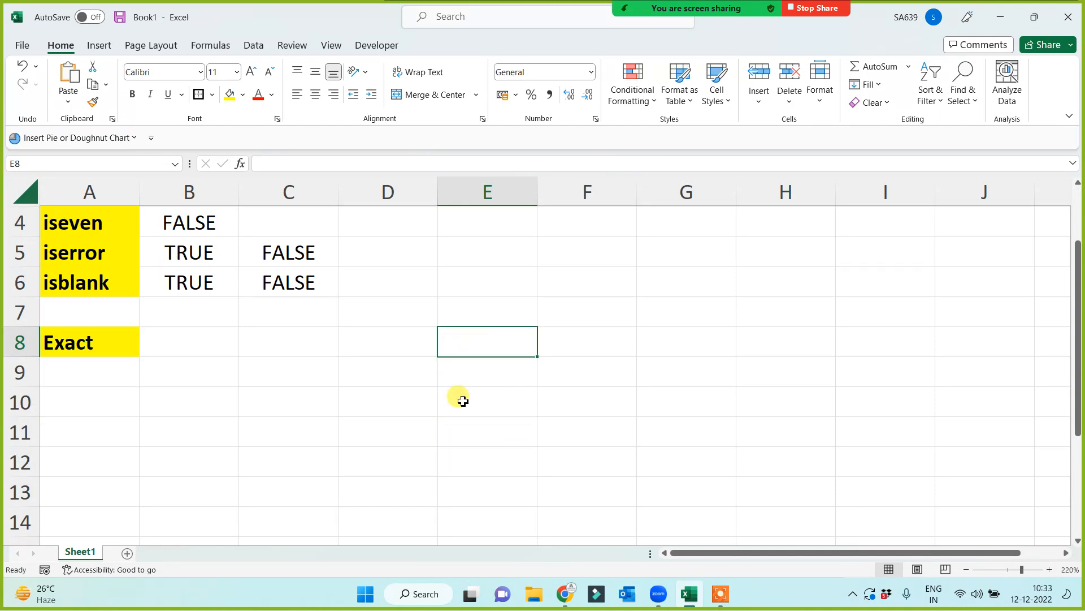
text(rash)
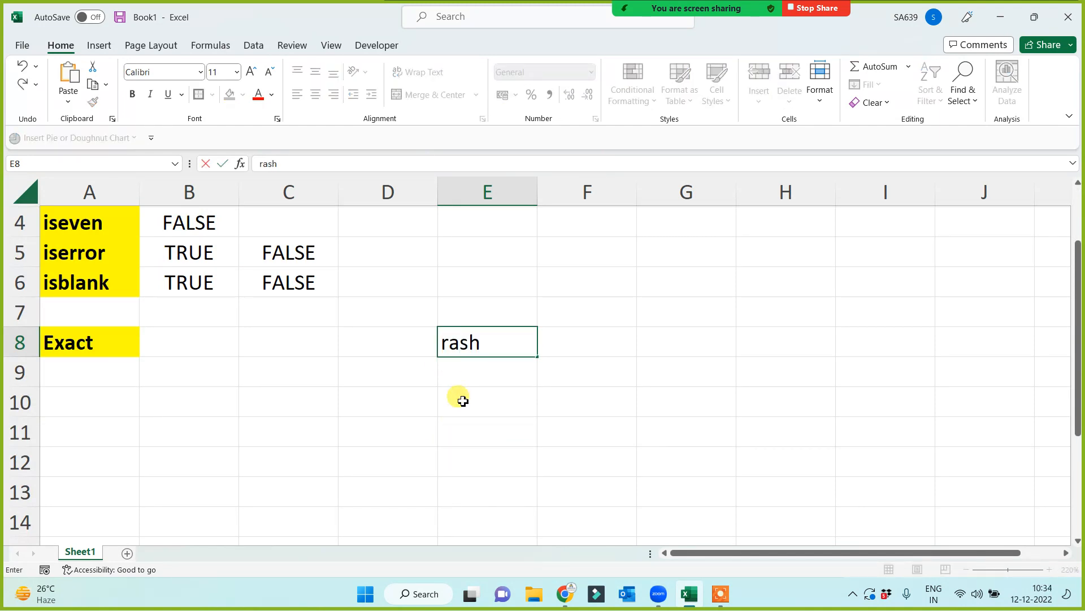
text(mi)
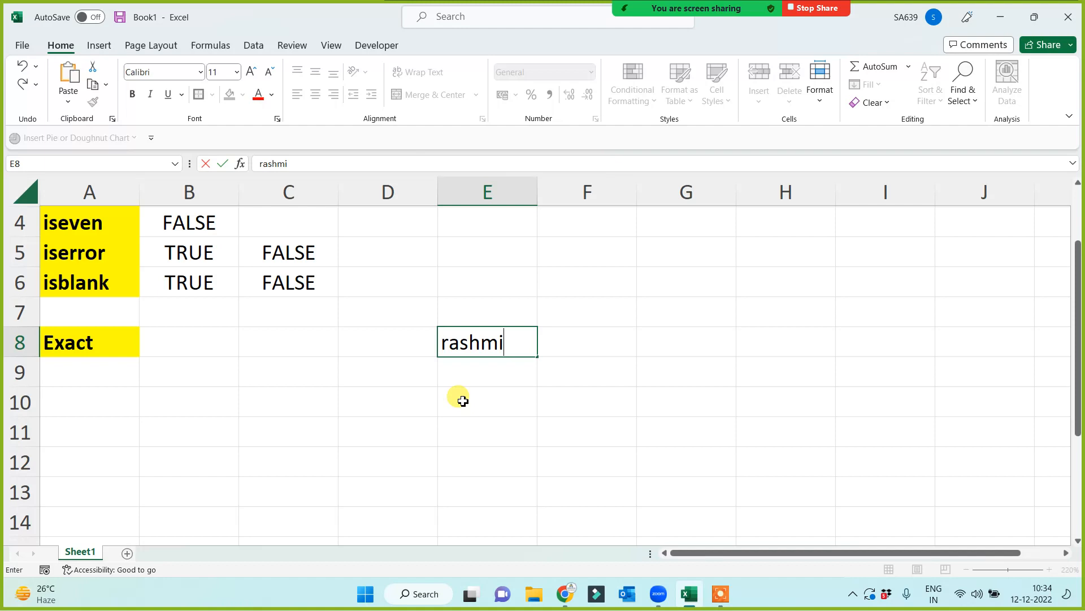
click(569, 348)
text(Reshmi)
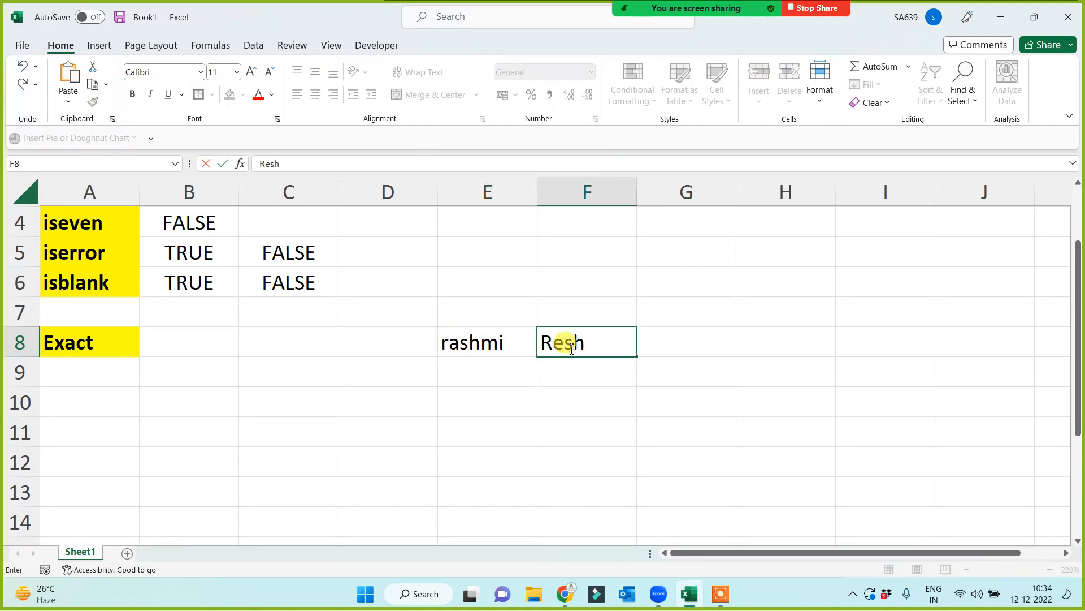
click(524, 422)
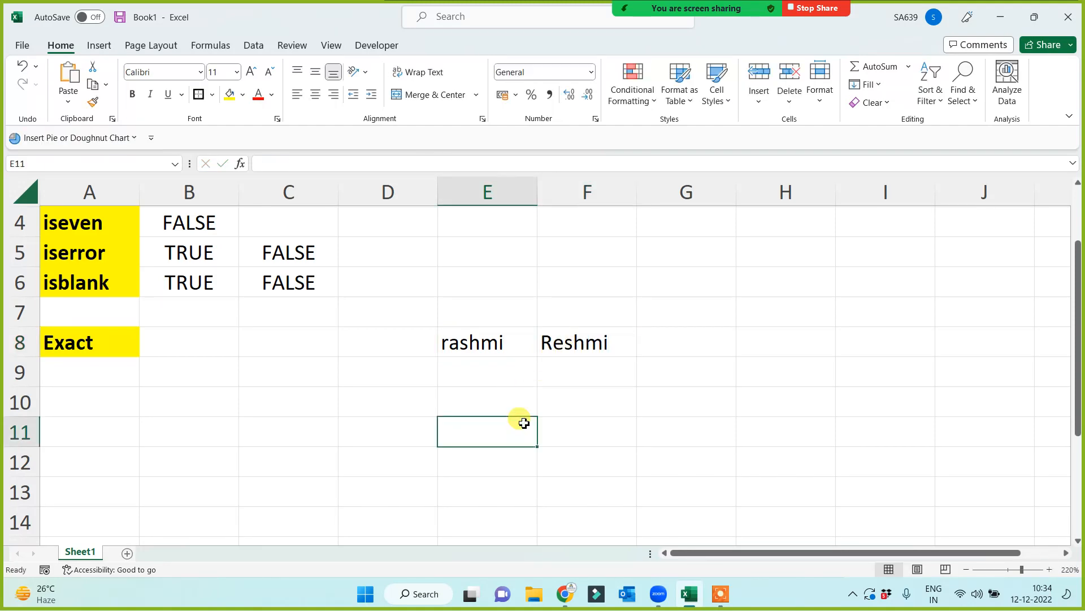
- Enter the formula =EXACT(E8,F8) in cell D8 to compare the two neighbouring texts
click(359, 345)
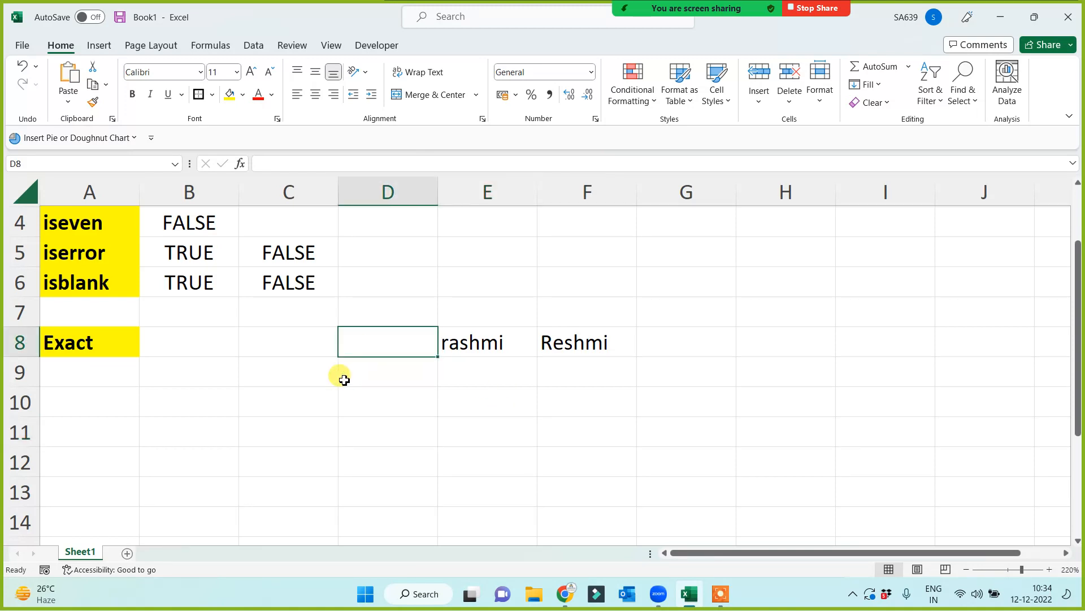
text(=exa)
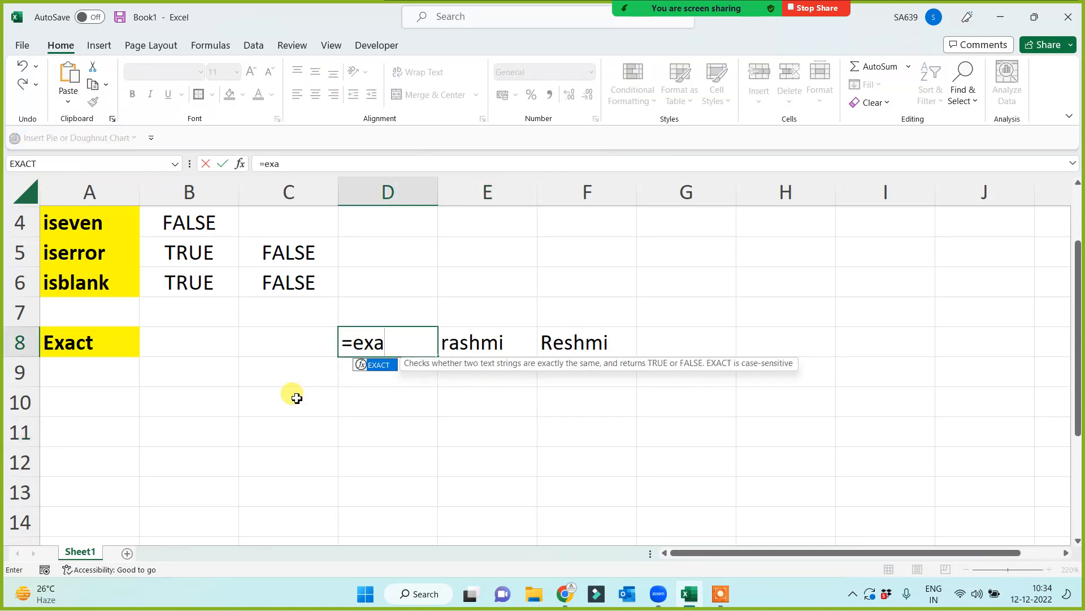
key(Tab)
click(503, 341)
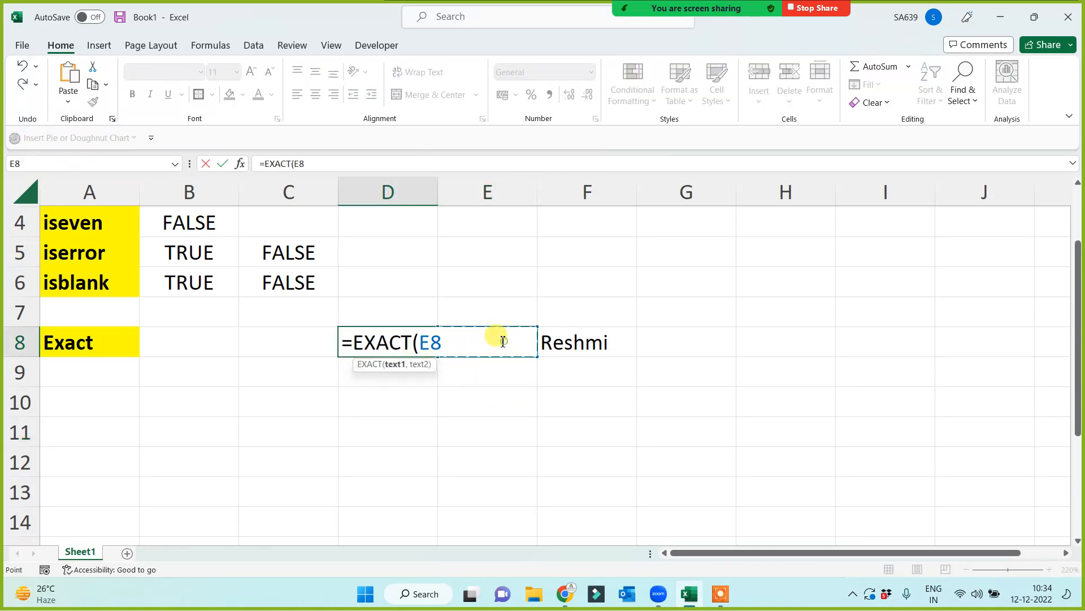
text(,)
click(563, 340)
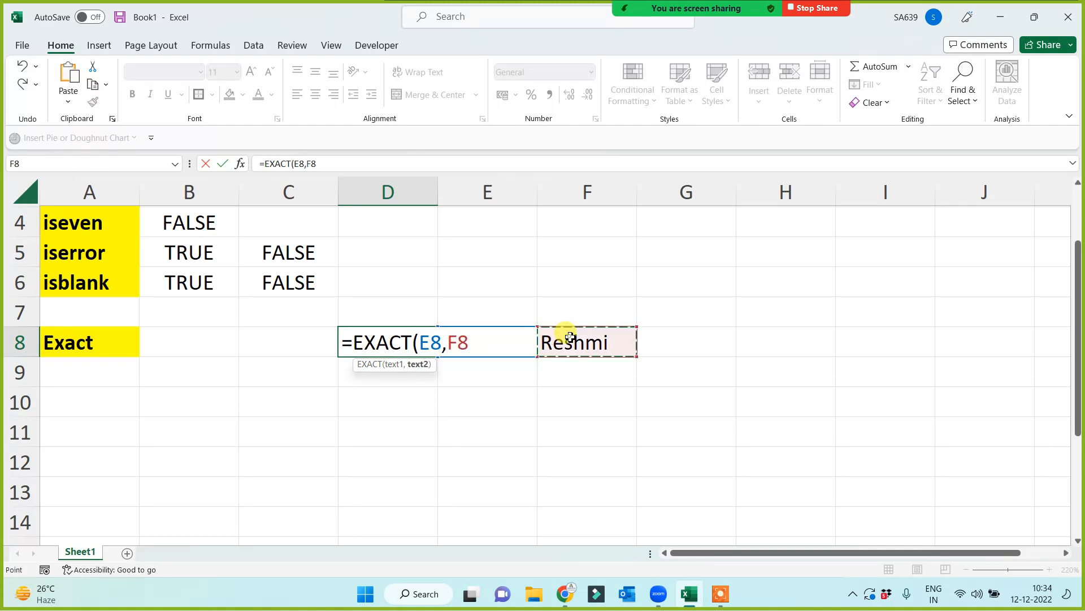
key(Return)
- Enter the same lowercase first name in both cells E9 and F9
click(472, 375)
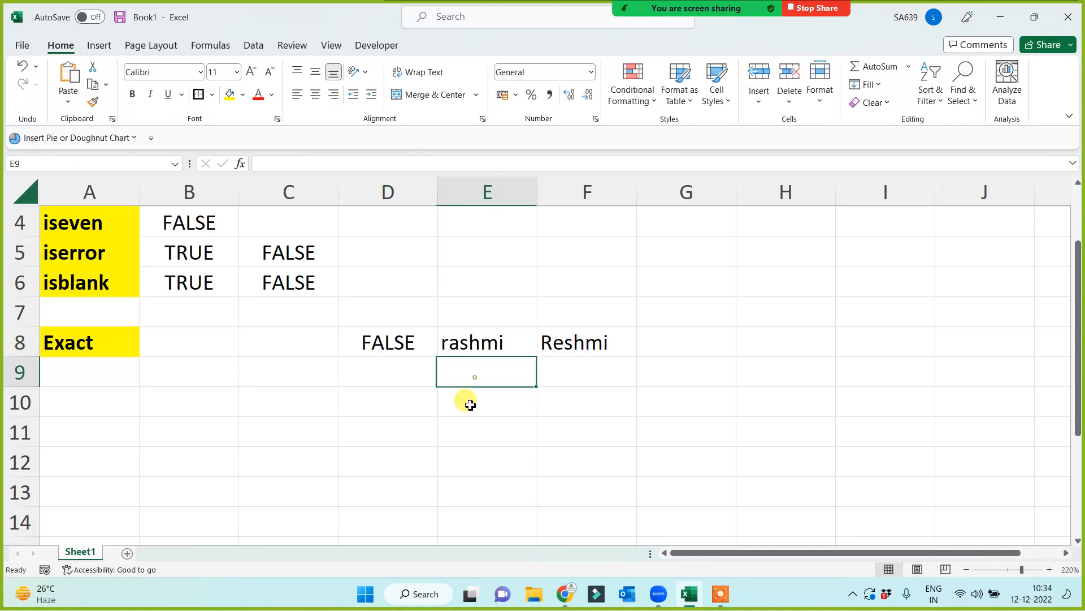
text(rashmi)
click(559, 369)
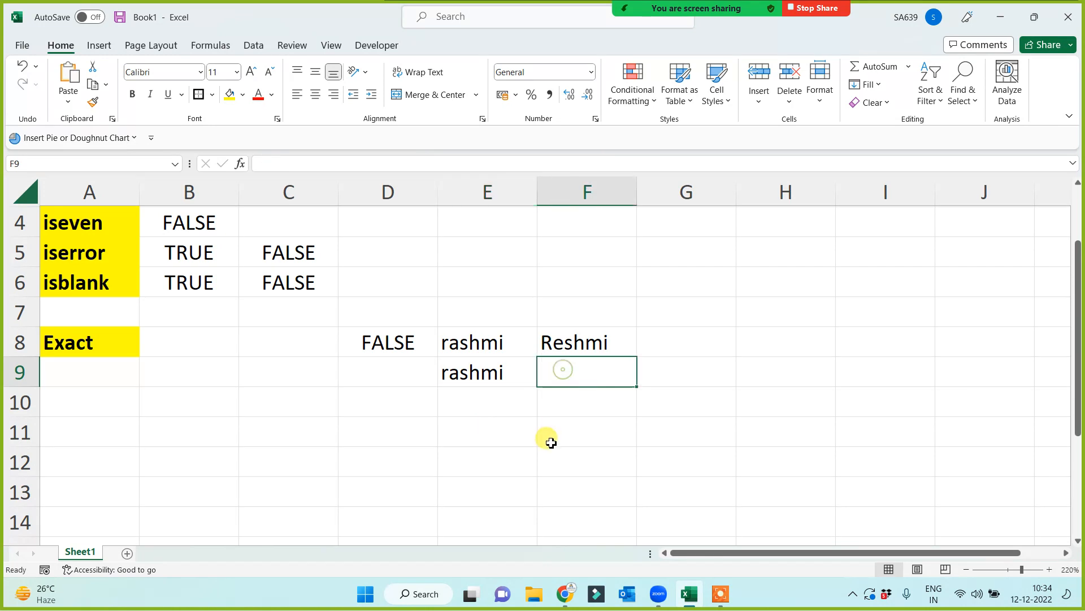
text(rashmi)
click(405, 428)
- Fill the EXACT formula from cell D8 down into cell D9
click(377, 369)
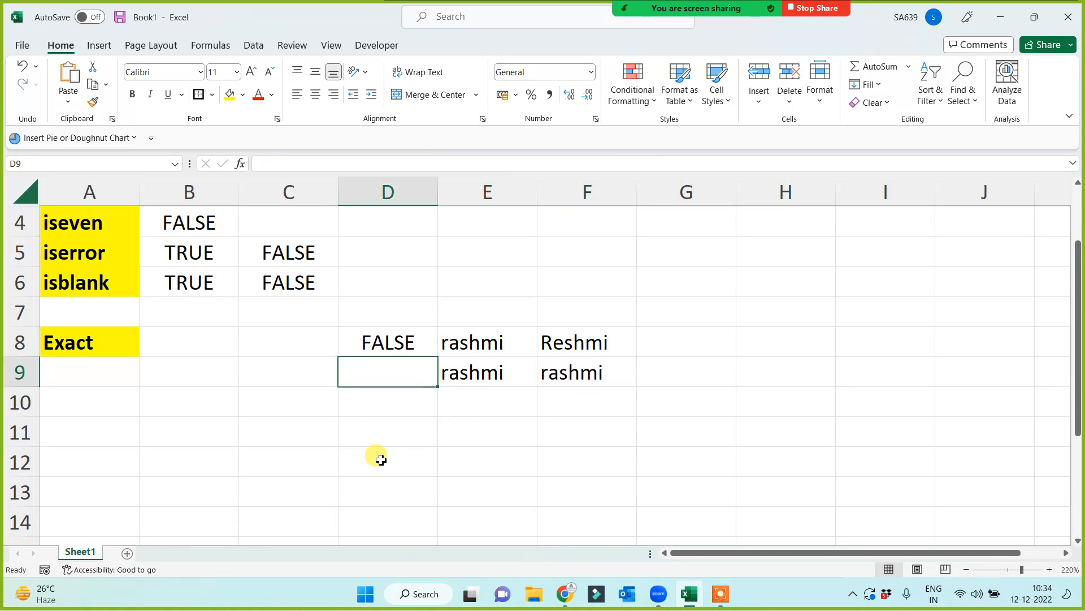
key(ctrl+e)
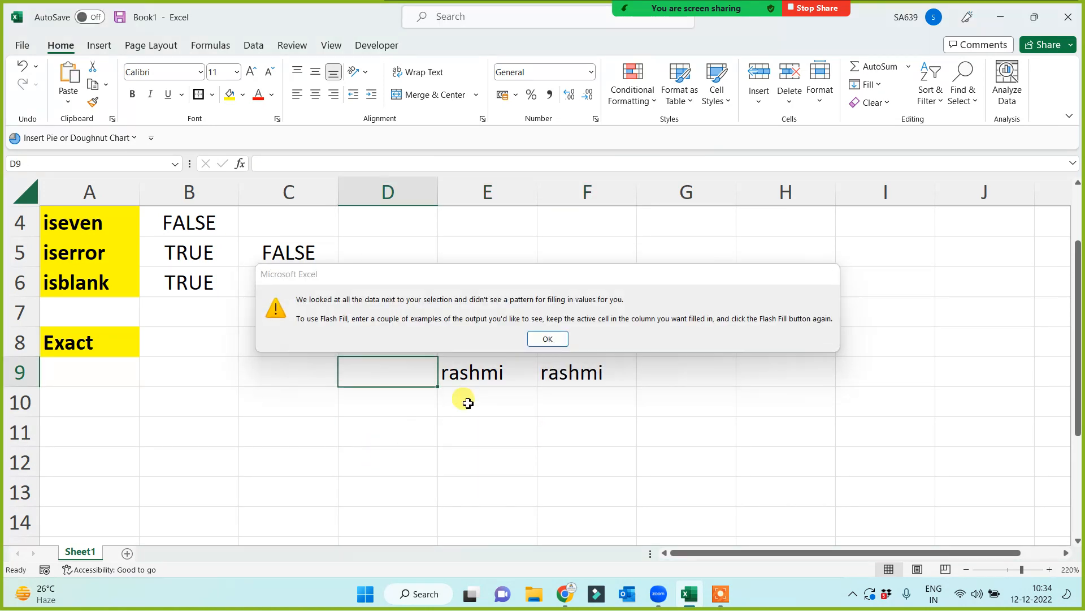
key(Return)
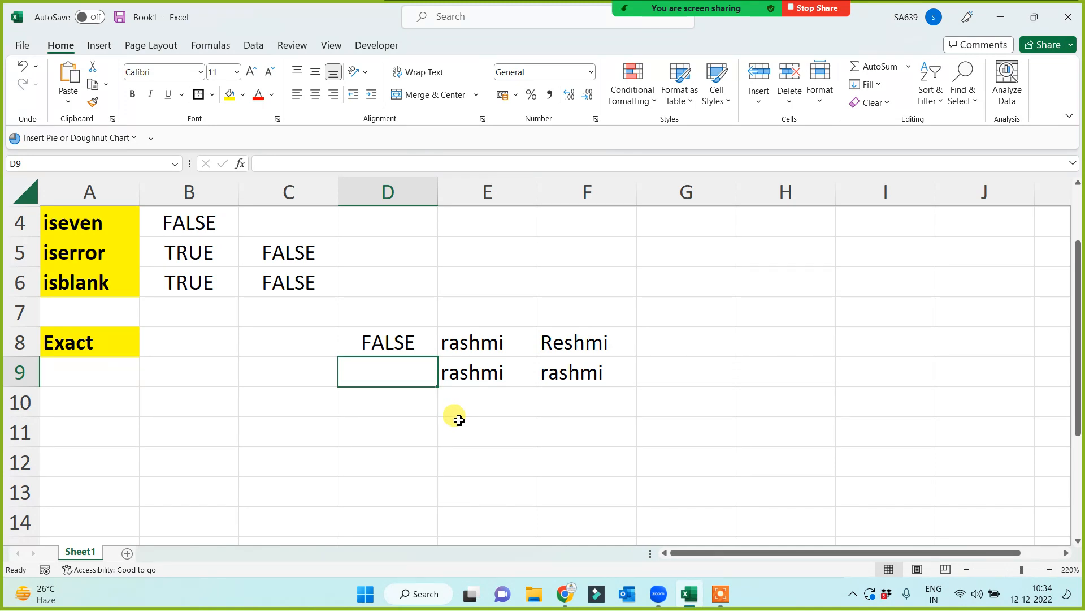
key(ctrl+d)
click(458, 420)
- Change the first letter of the name in cell F9 to a capital R, keeping E9 lowercase
click(474, 372)
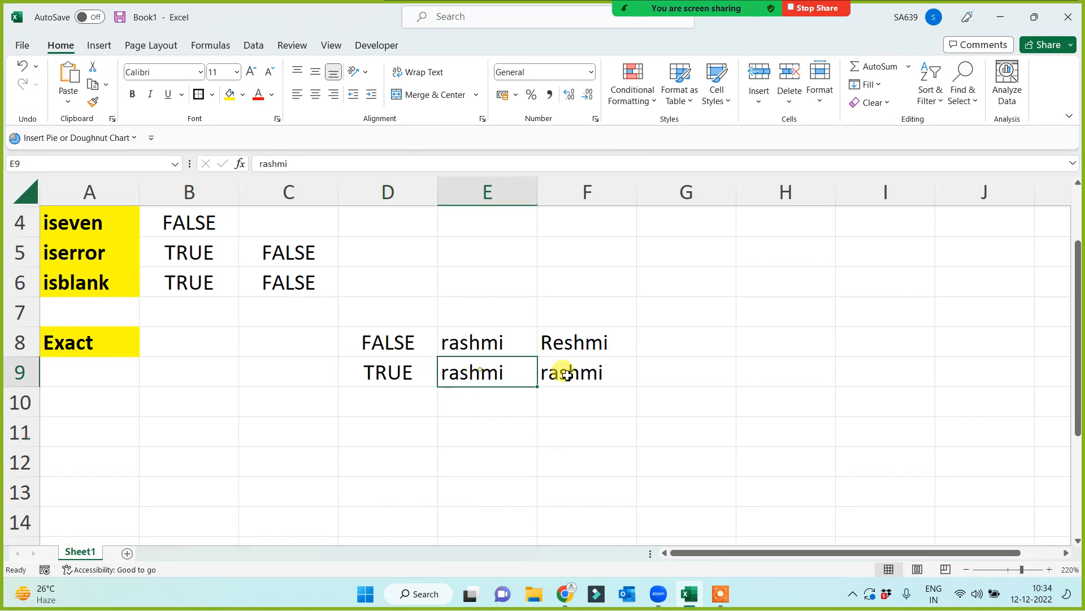
drag(567, 375, 575, 372)
click(389, 373)
click(480, 373)
click(560, 374)
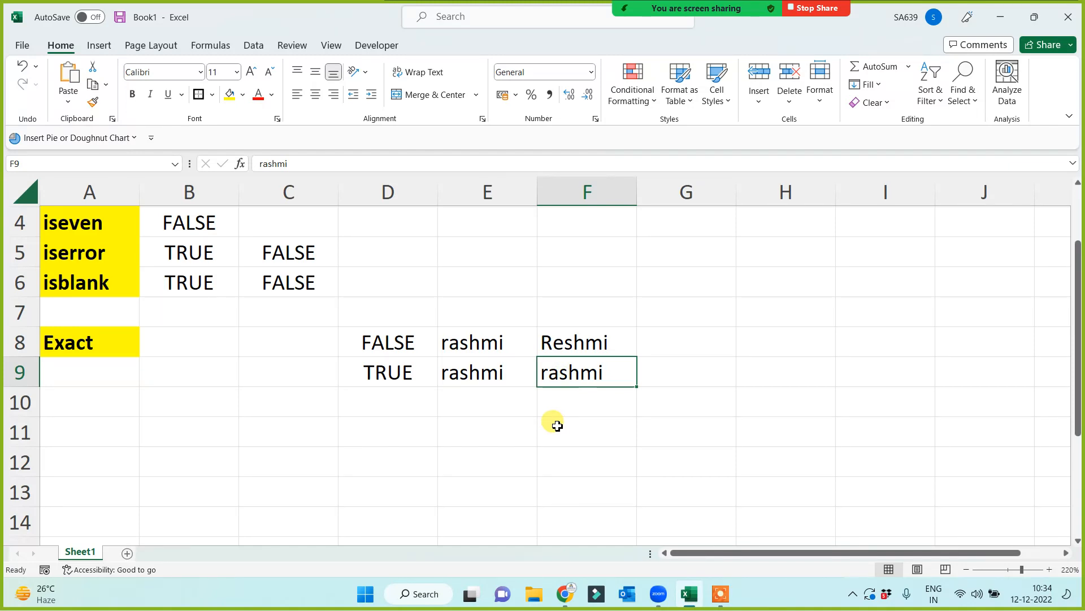
double_click(546, 372)
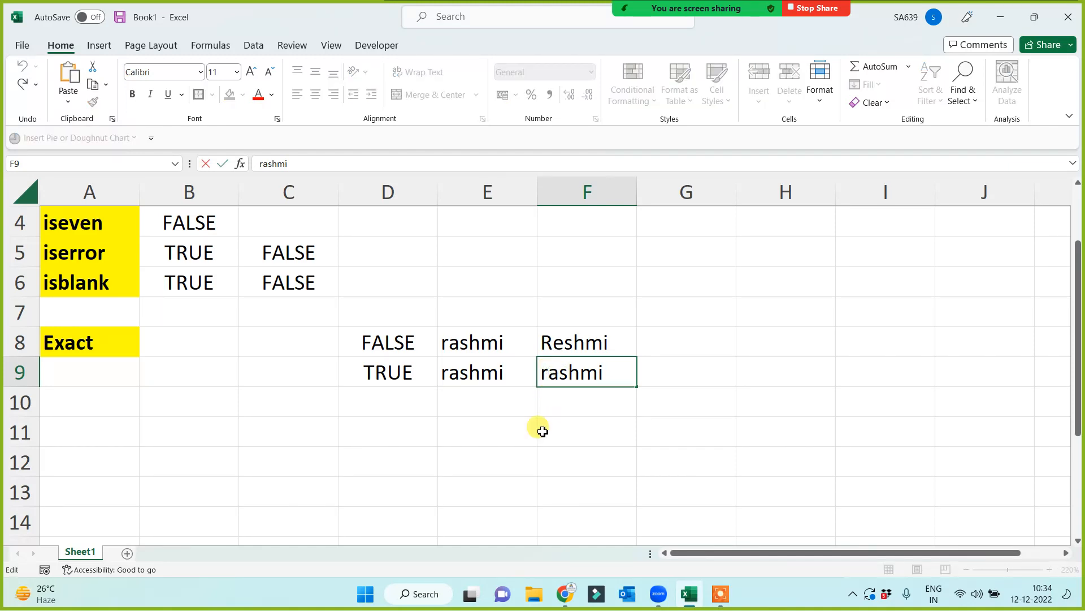
key(BackSpace)
text(R)
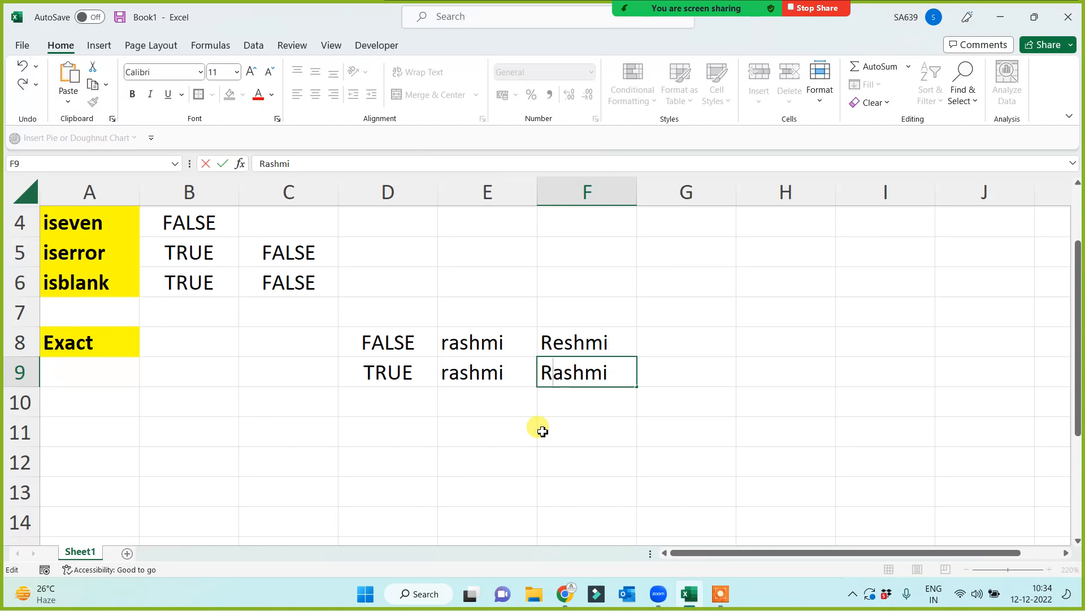
key(Return)
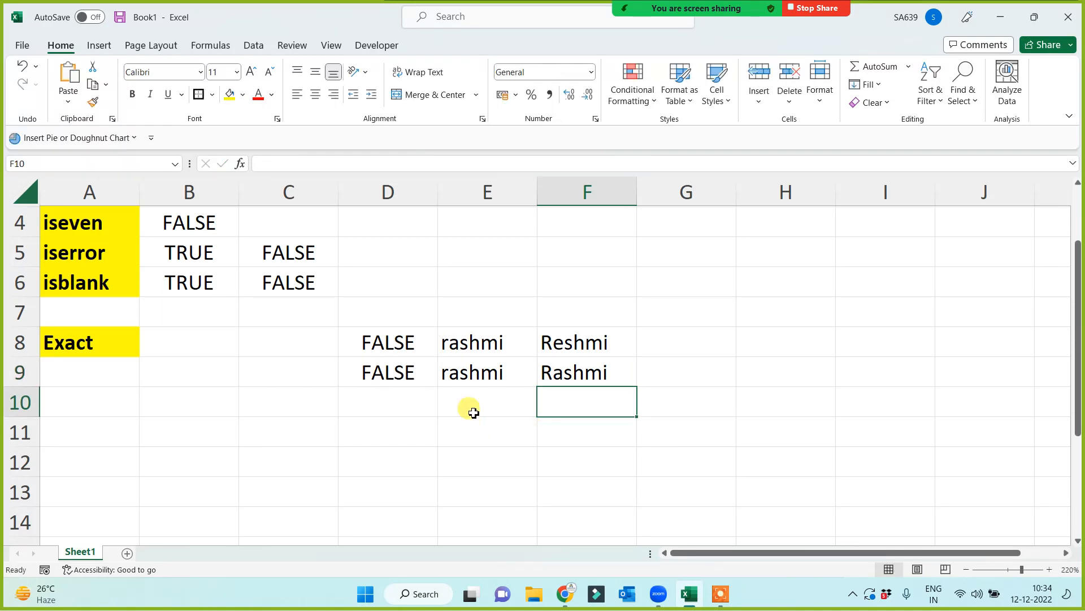
- Replace the name in cell E8 with the number 123
click(486, 342)
click(591, 346)
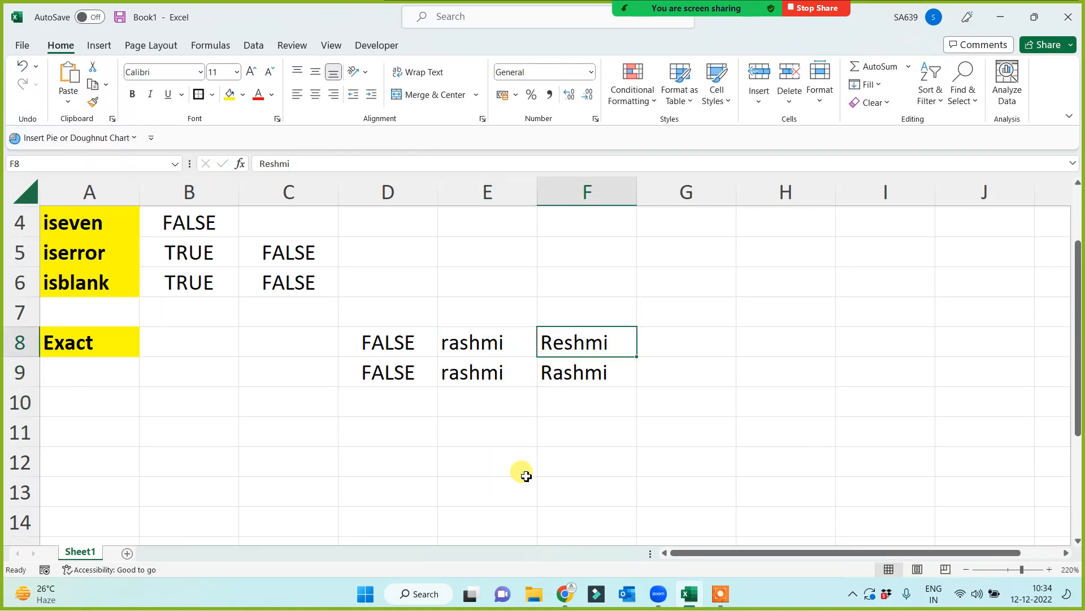
click(475, 346)
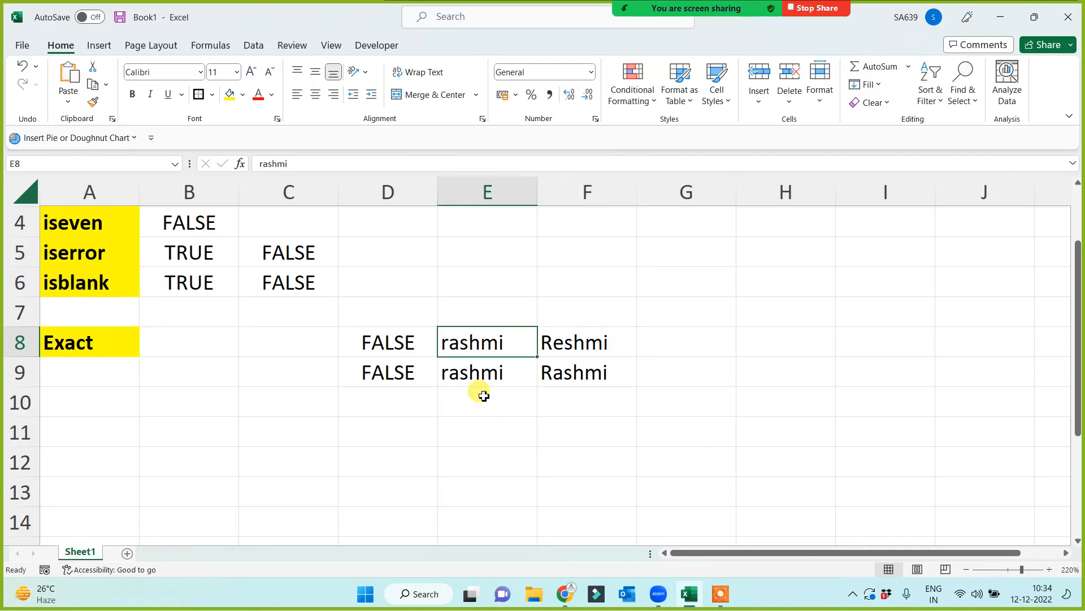
text(123)
click(487, 430)
- Replace the name in cell F8 with 234, then overwrite it with the 123 from cell E8
click(566, 342)
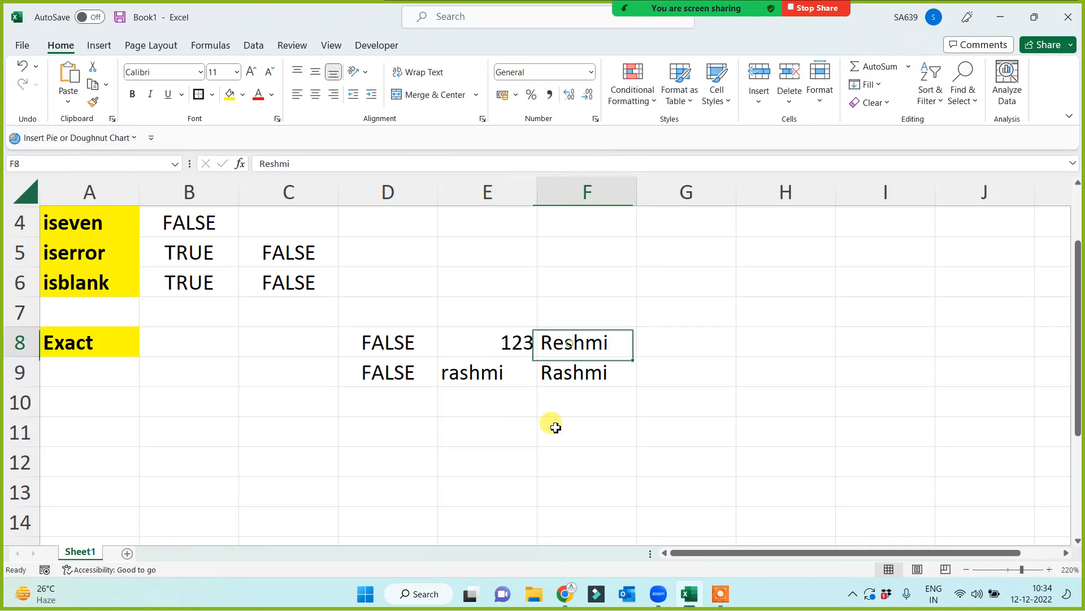
text(234)
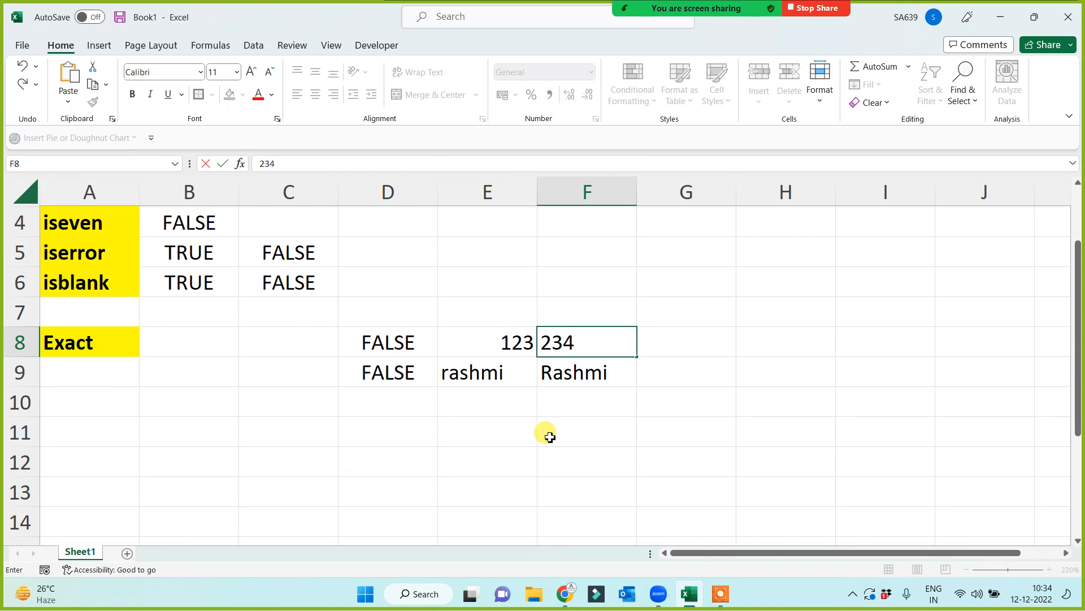
key(Return)
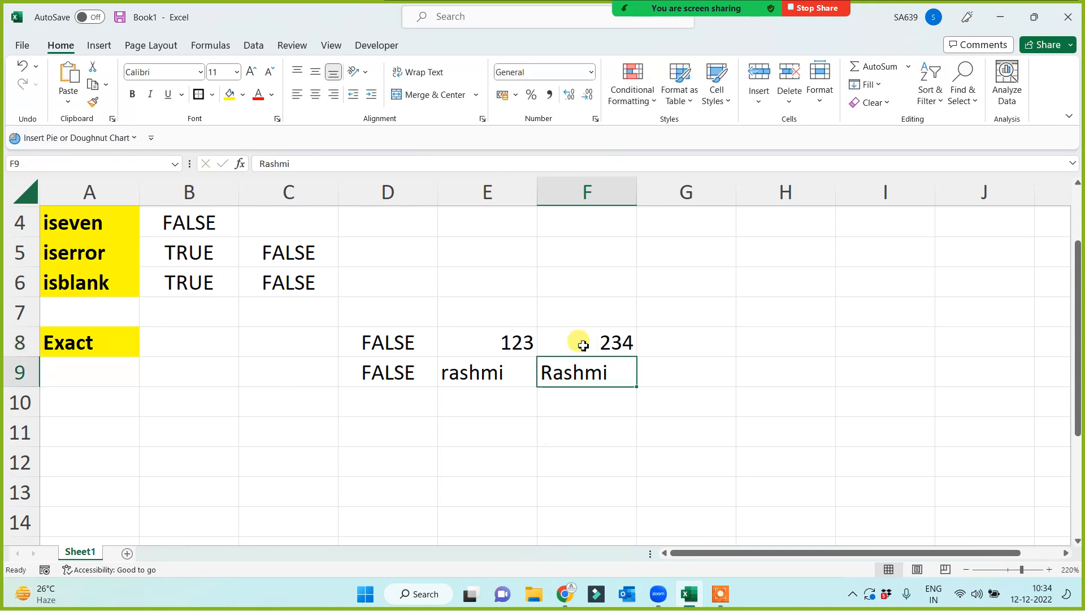
click(584, 341)
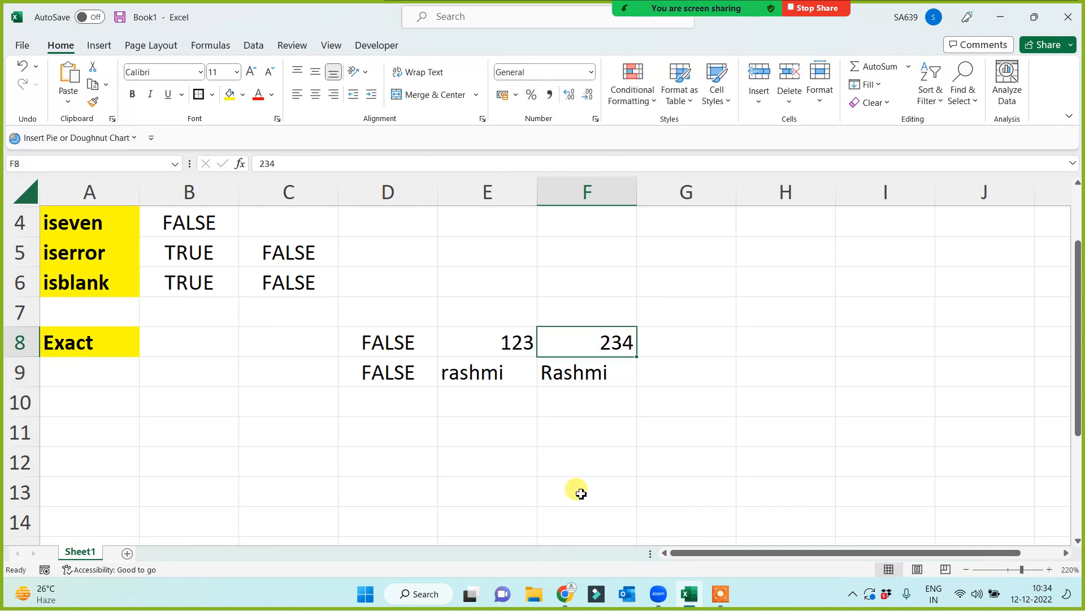
key(ctrl+r)
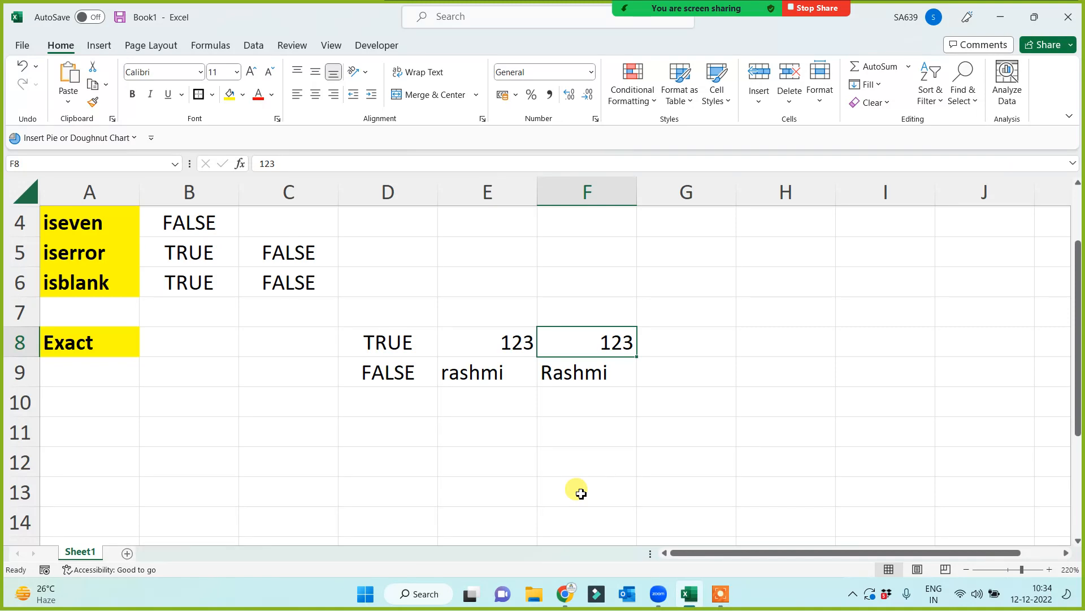
- Replace the number in cell E8 with the symbol @
click(509, 354)
text(@)
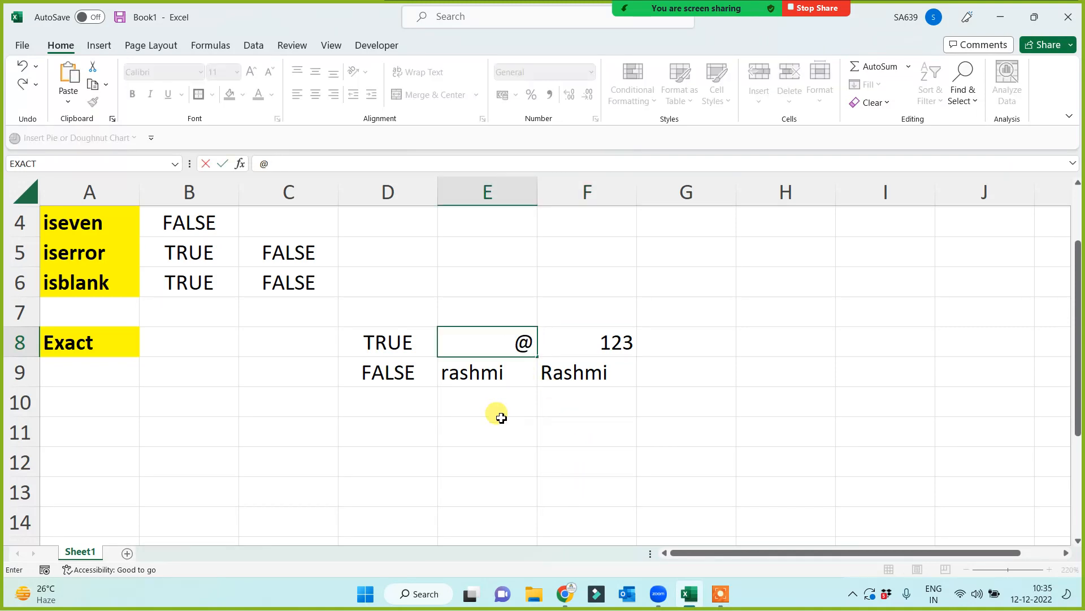
key(Return)
- Replace the number in cell F8 with the symbol #
click(599, 346)
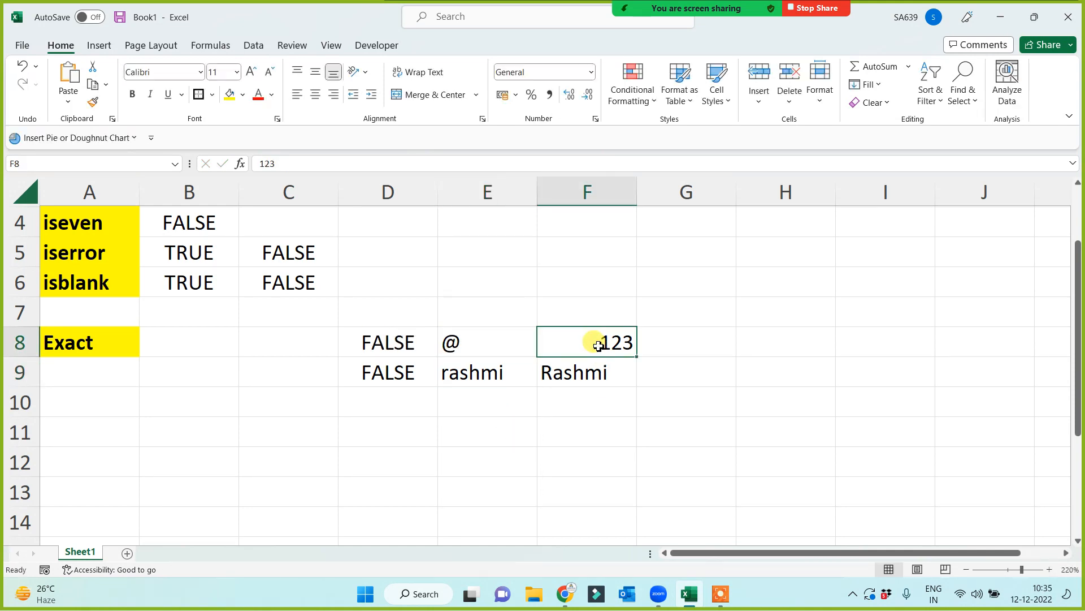
text(#')
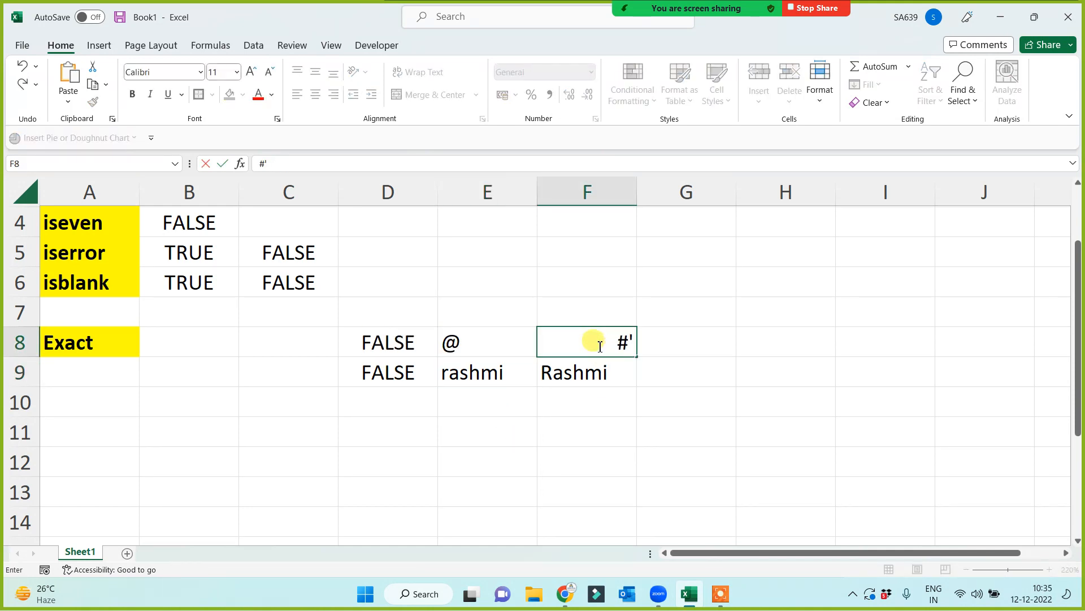
key(BackSpace)
key(Return)
- Change the symbol in cell F8 to @ so that it matches cell E8
click(543, 320)
click(560, 342)
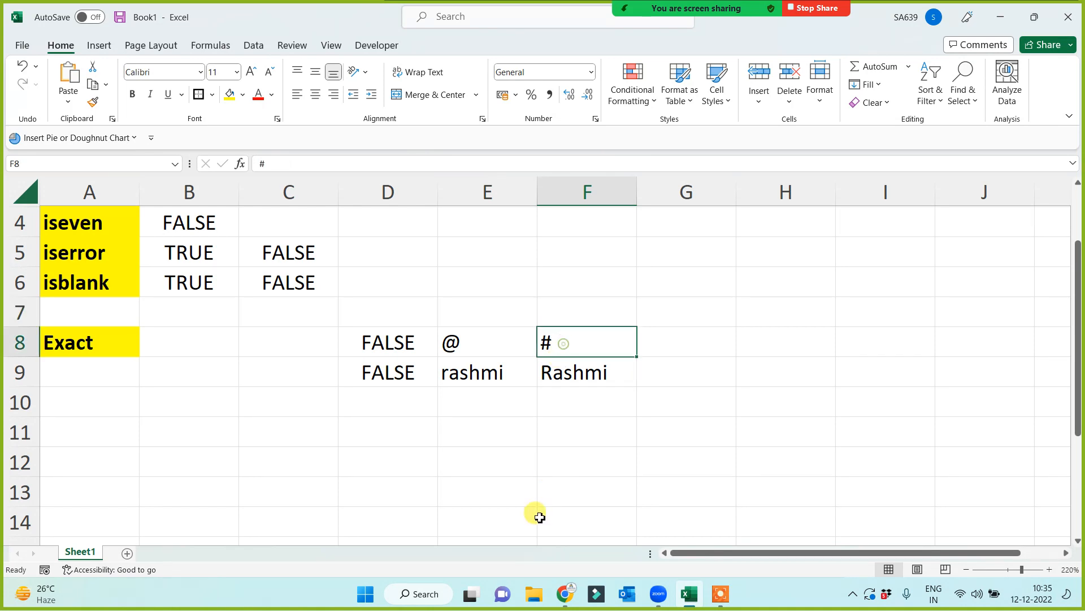
text(@)
key(ctrl+Return)
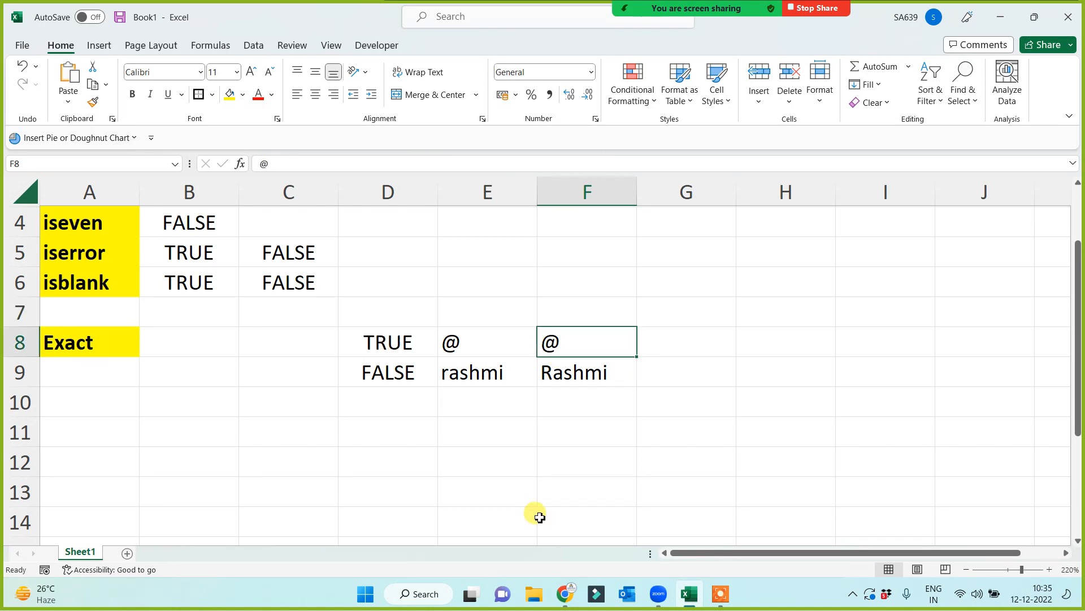
- Review the list of IS functions and their results along with the Exact comparisons in rows 8 and 9
click(520, 511)
click(54, 353)
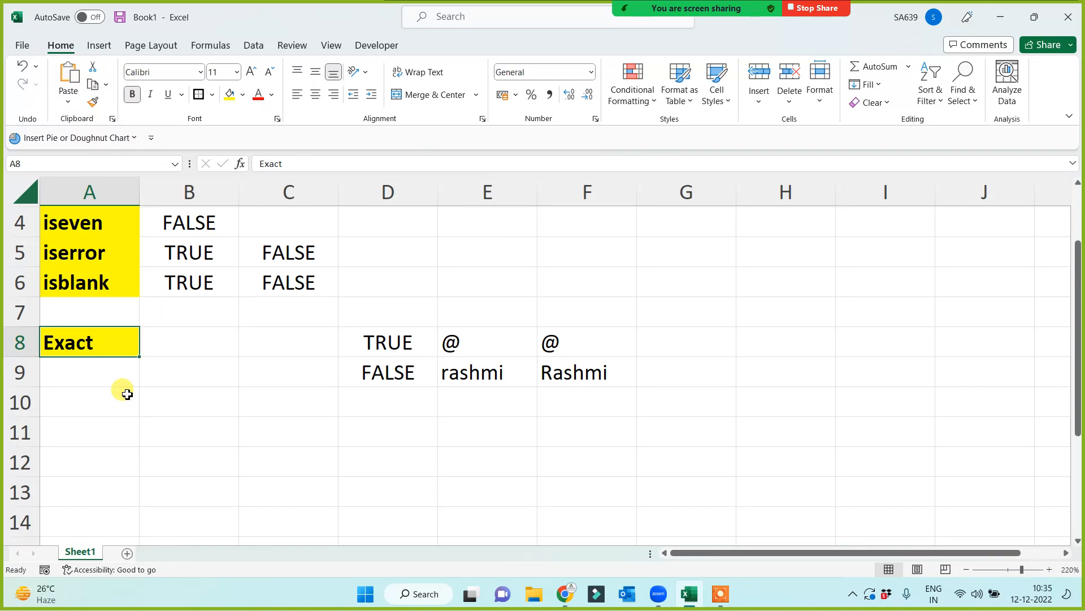
scroll(127, 394, up, 1)
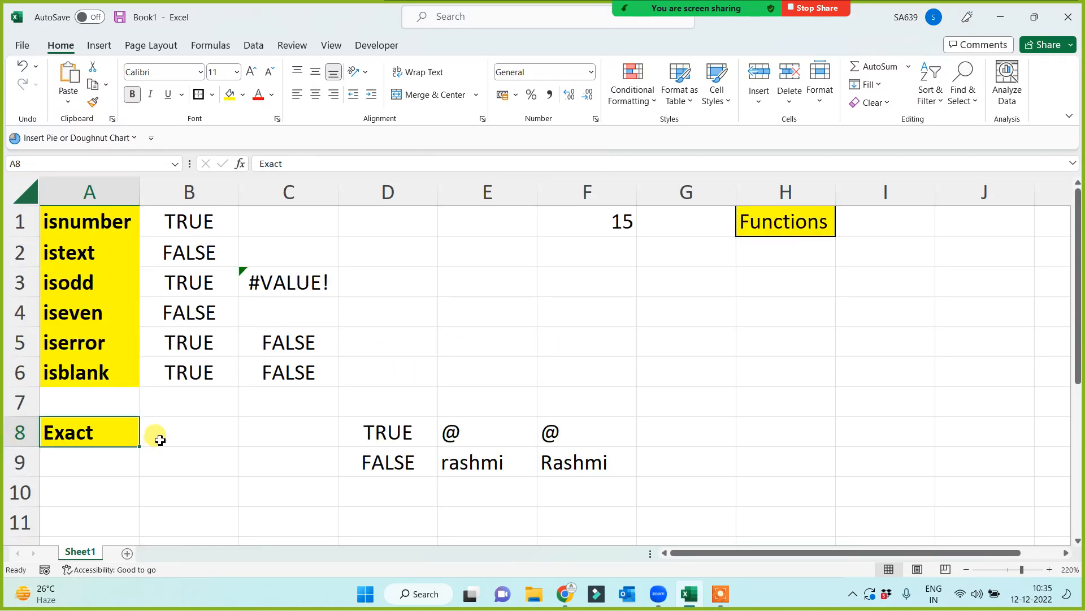
click(152, 470)
click(107, 485)
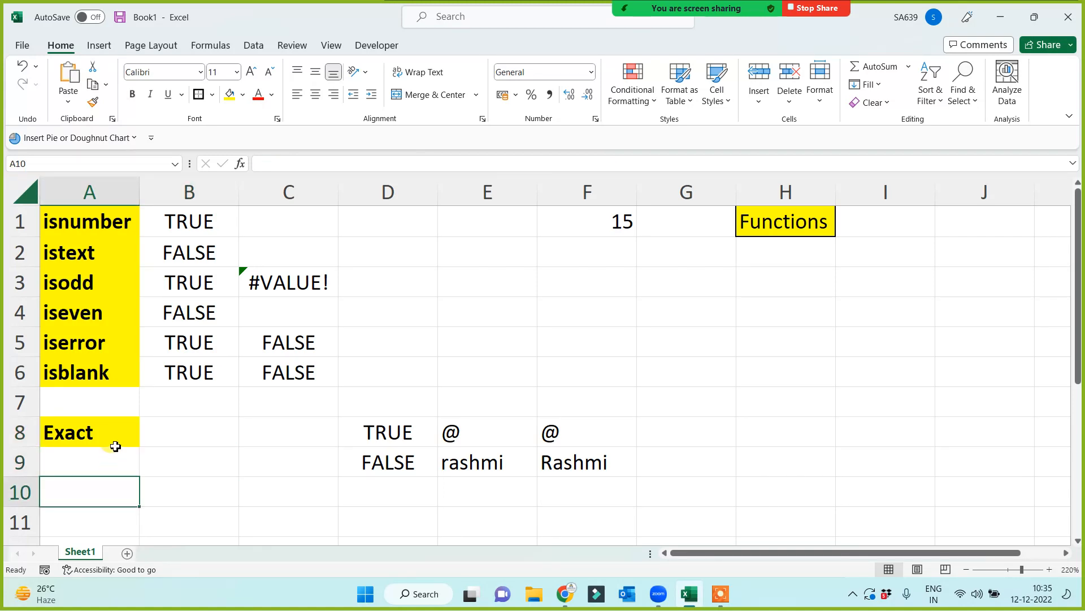
click(65, 430)
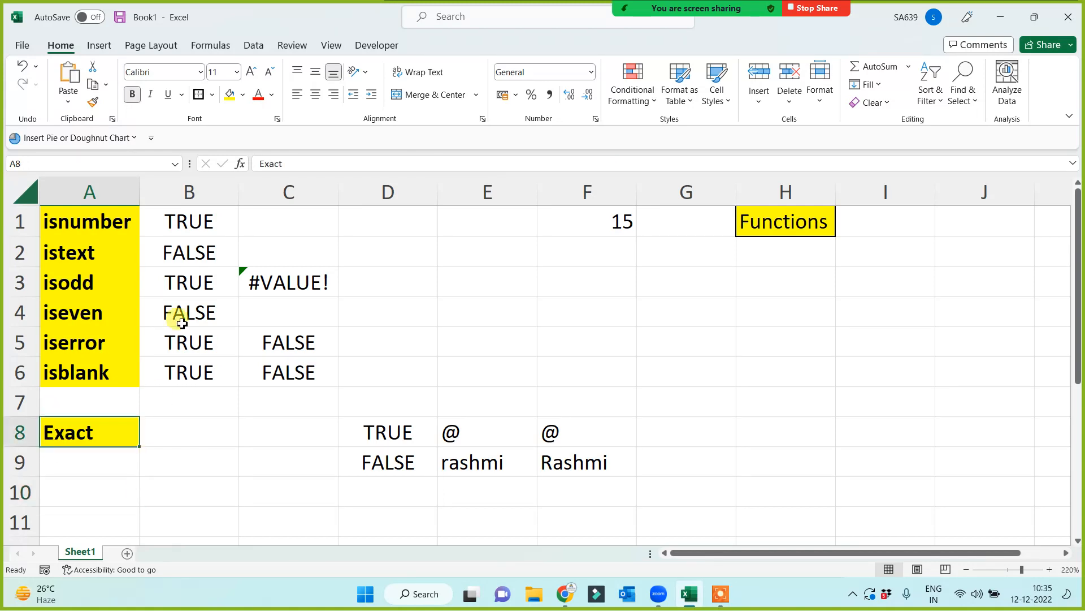
click(105, 480)
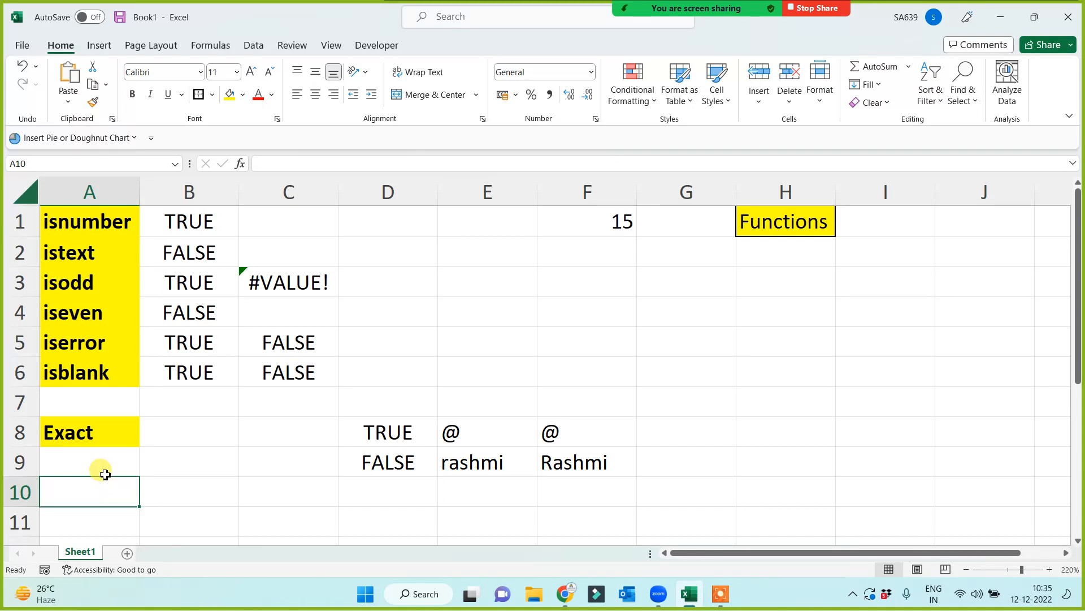
scroll(116, 465, down, 2)
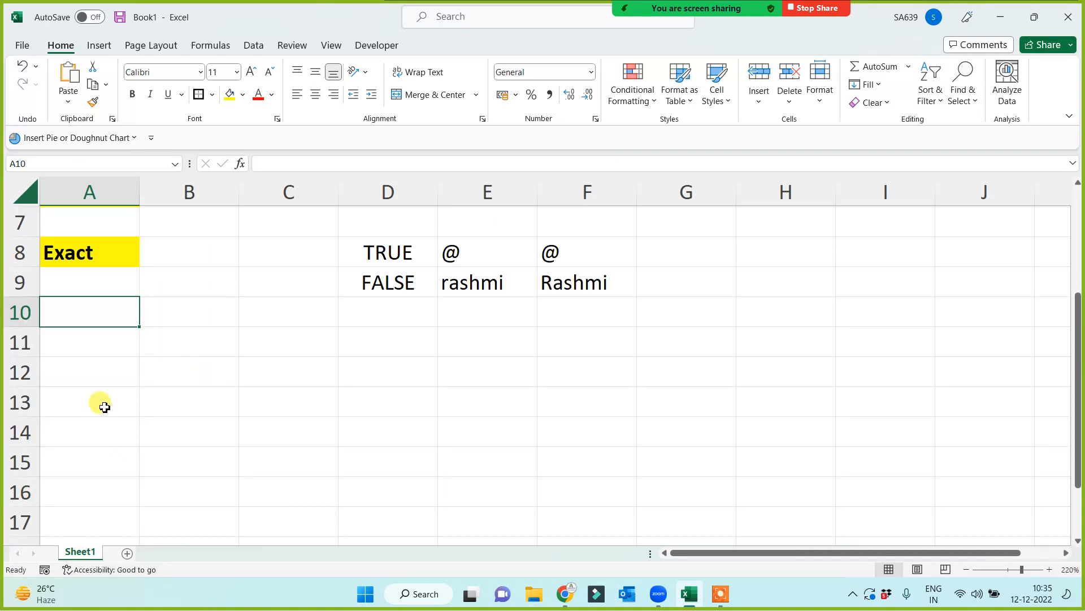
click(92, 341)
click(95, 372)
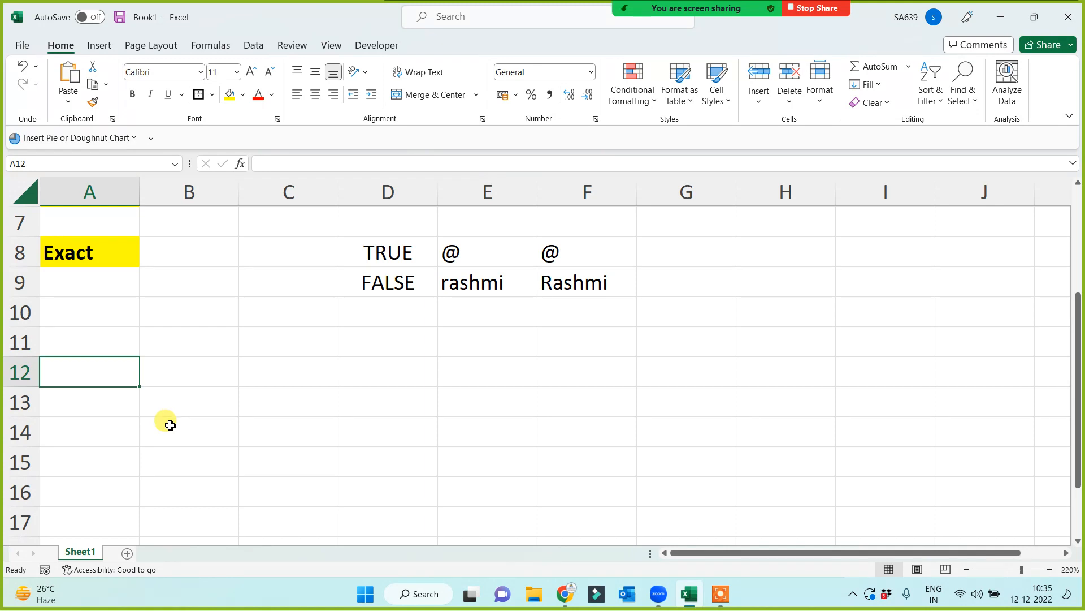
scroll(147, 413, up, 2)
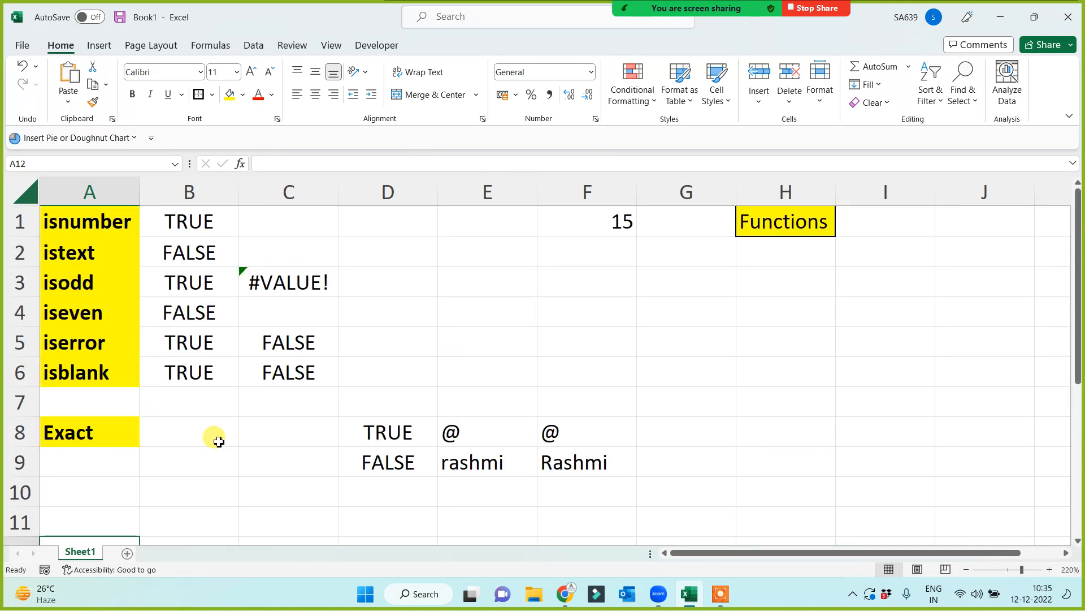
scroll(220, 436, down, 2)
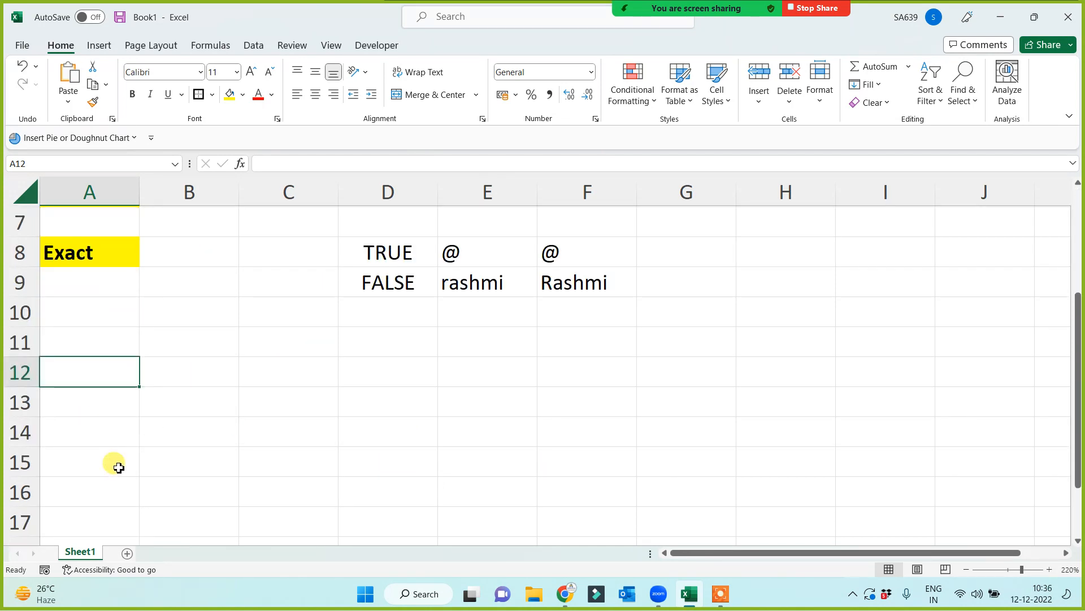
click(349, 448)
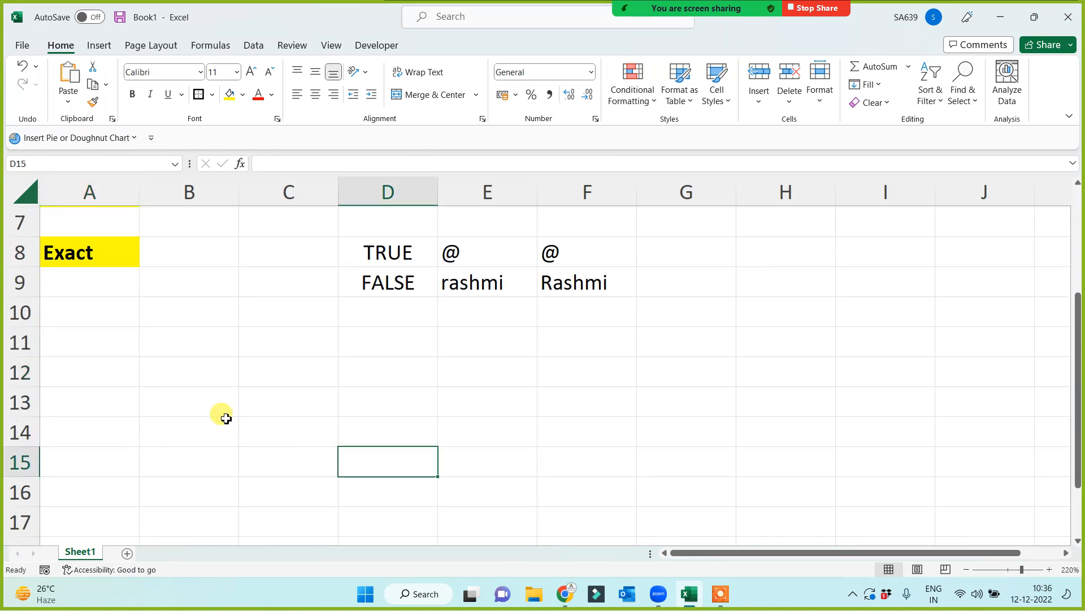
- Save the workbook as isfunctions in the Class Work Data folder on drive E
key(ctrl+s)
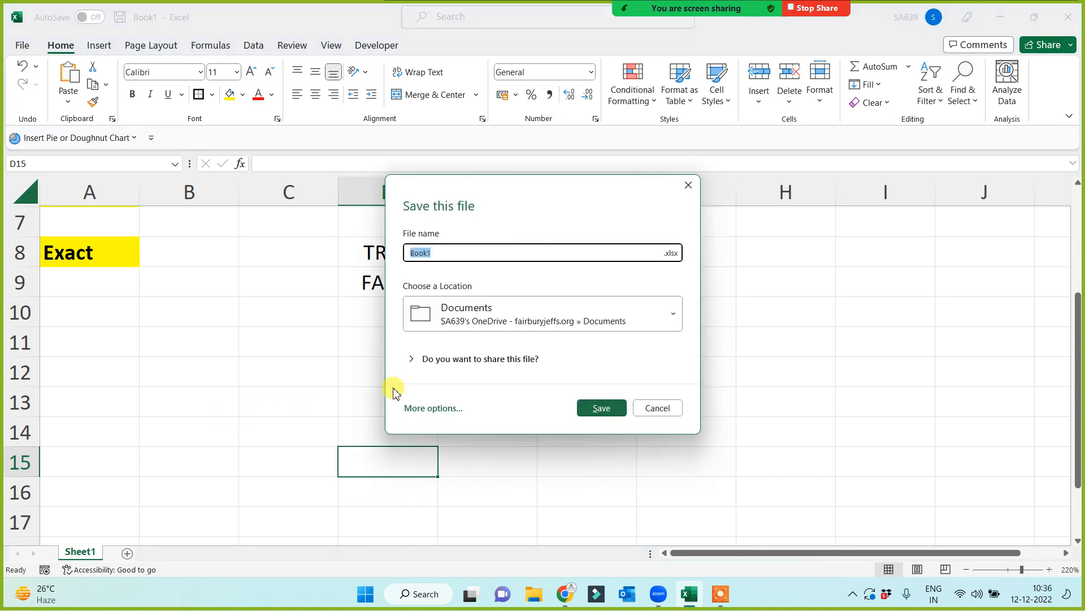
click(431, 408)
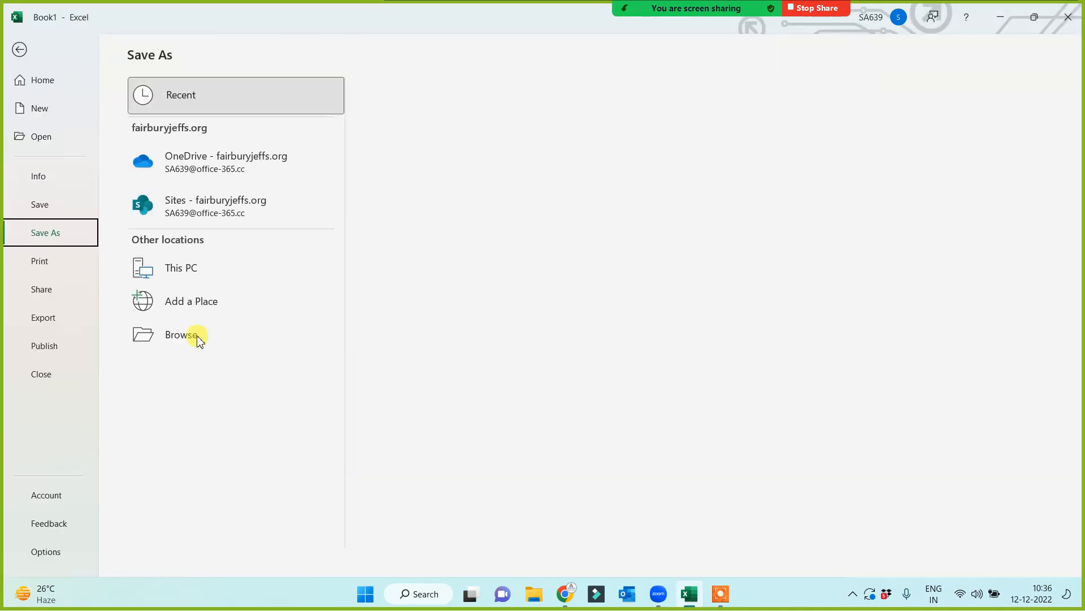
click(183, 336)
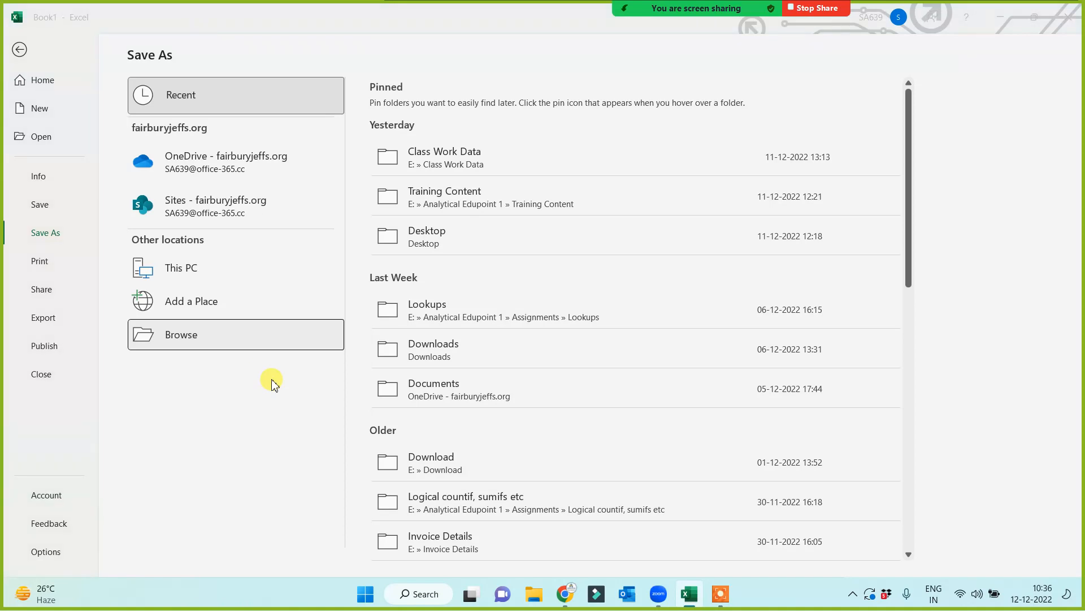
text(isfun)
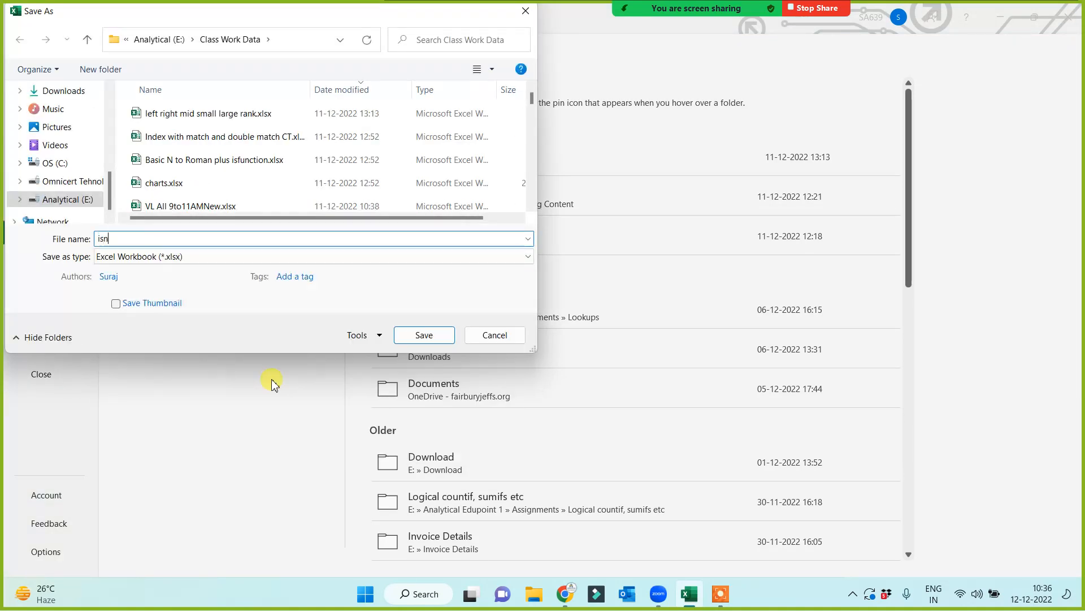
text(ctions)
click(423, 338)
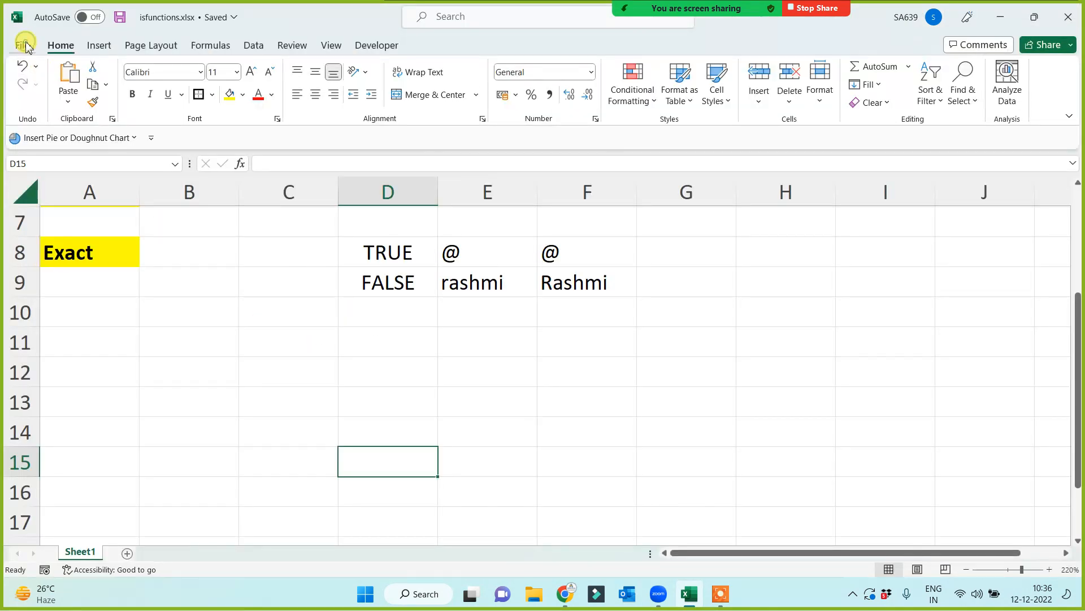
- Search the recent files for n and open the workbook Basic N to Roman plus isfunction.xlsx
click(25, 46)
click(191, 125)
text(n)
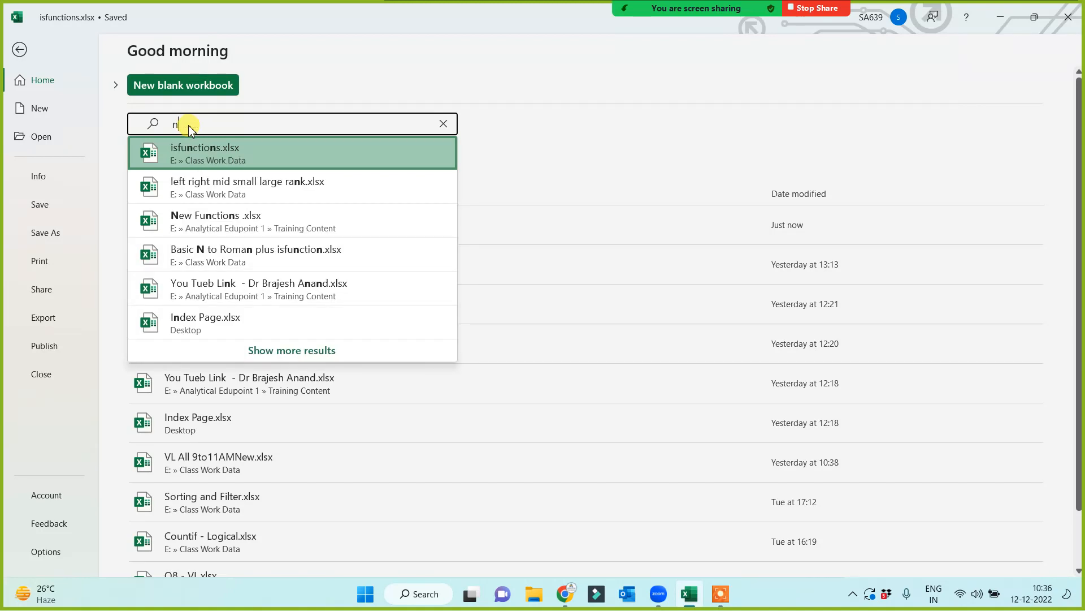
click(207, 253)
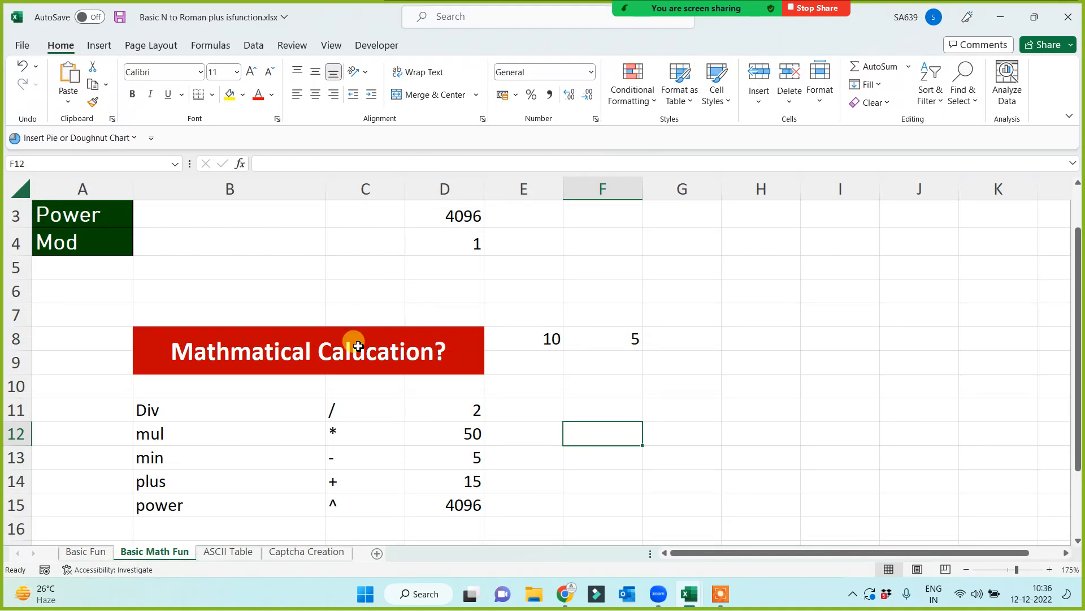
- Look through the Basic Math Fun and Basic Fun sheets, and close this workbook
scroll(356, 345, up, 1)
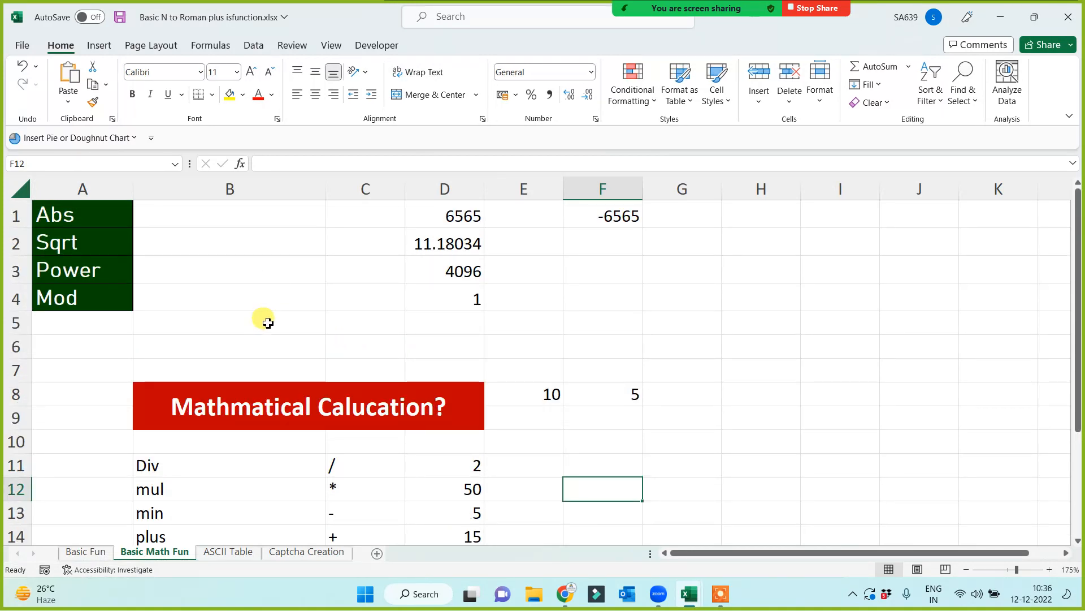
scroll(262, 320, down, 1)
click(85, 552)
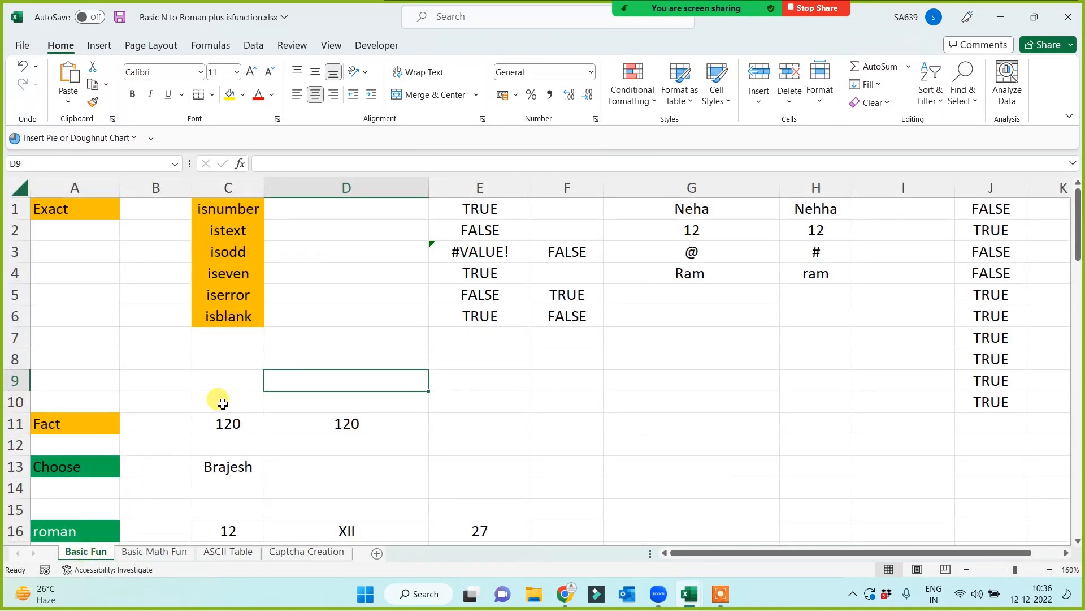
scroll(140, 354, down, 4)
scroll(141, 405, up, 4)
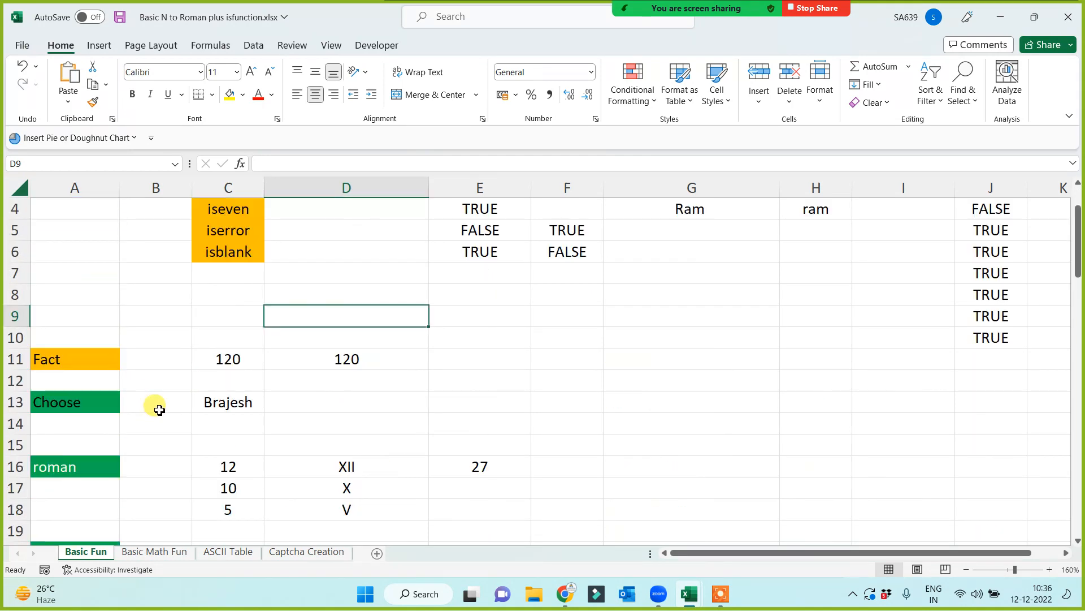
scroll(164, 390, down, 8)
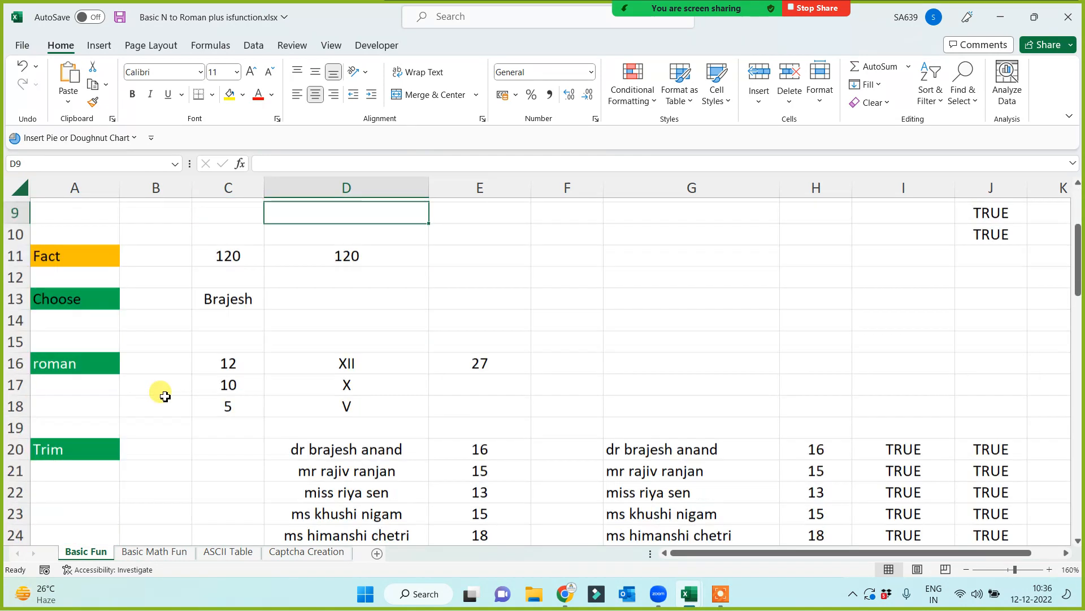
scroll(164, 401, down, 7)
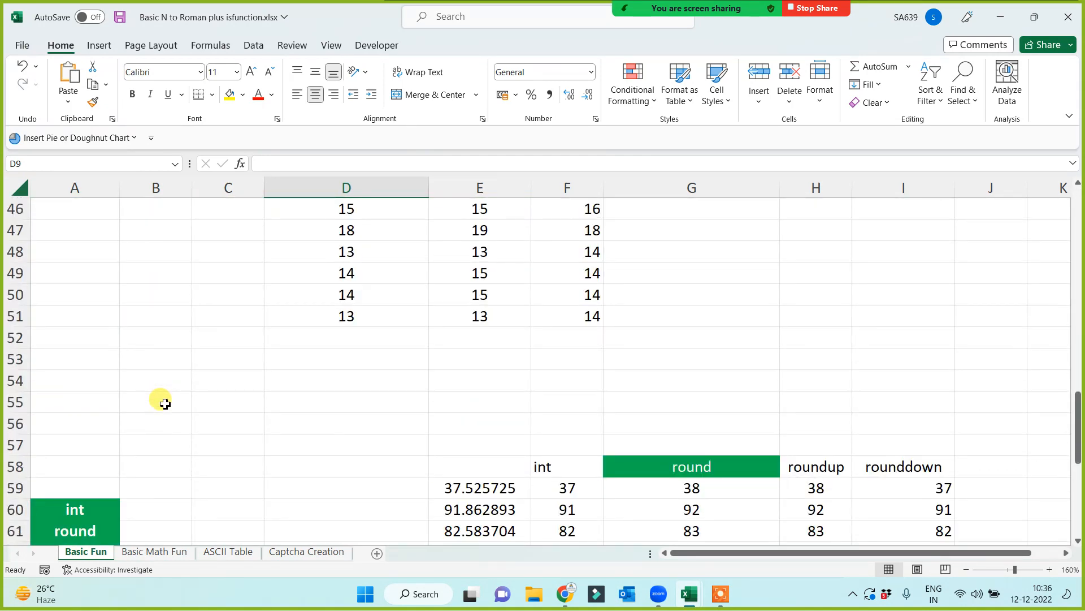
scroll(164, 401, up, 6)
click(1068, 16)
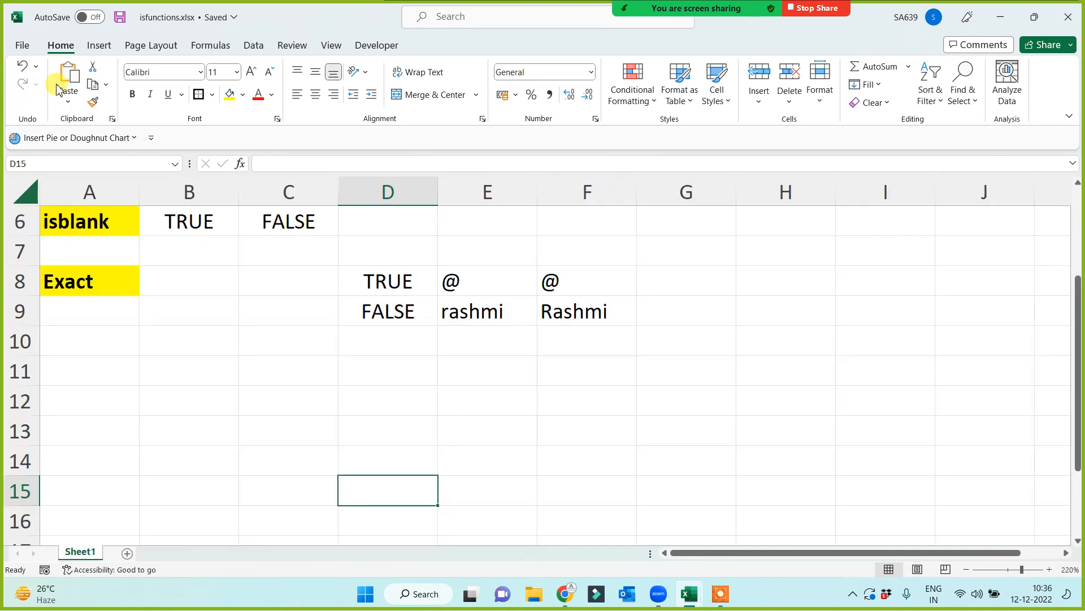
- Reopen the recent workbook Basic N to Roman plus isfunction.xlsx and show its Basic Fun sheet
click(22, 45)
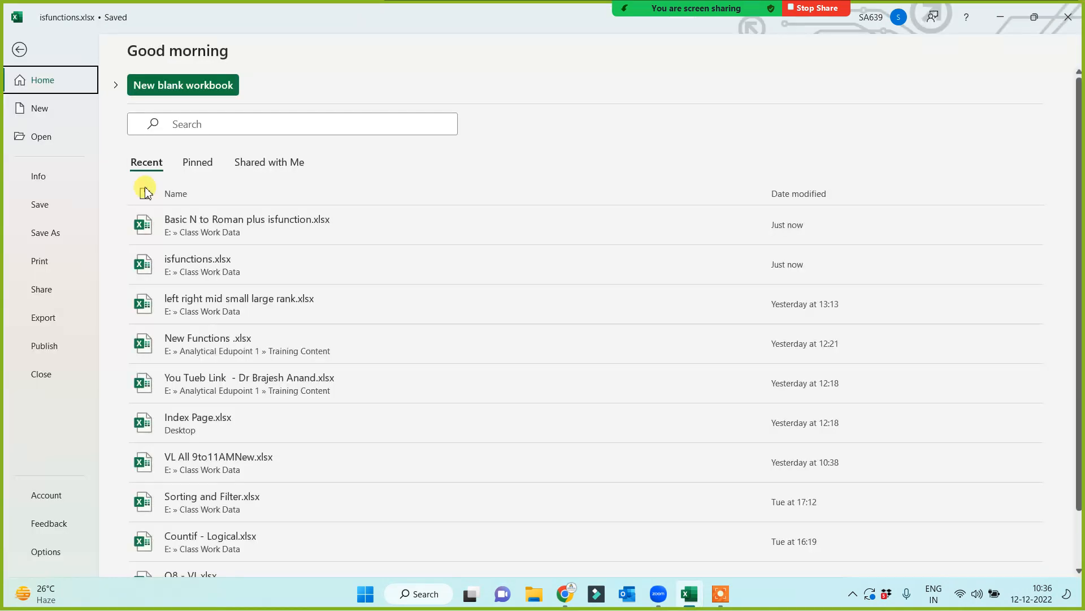
click(205, 124)
text(n t)
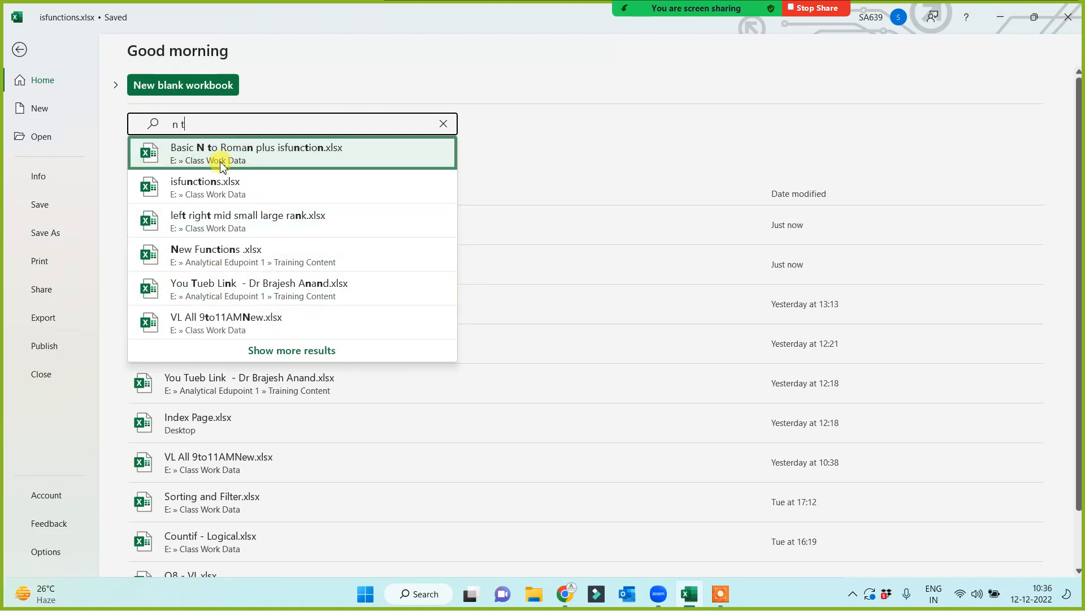
click(221, 161)
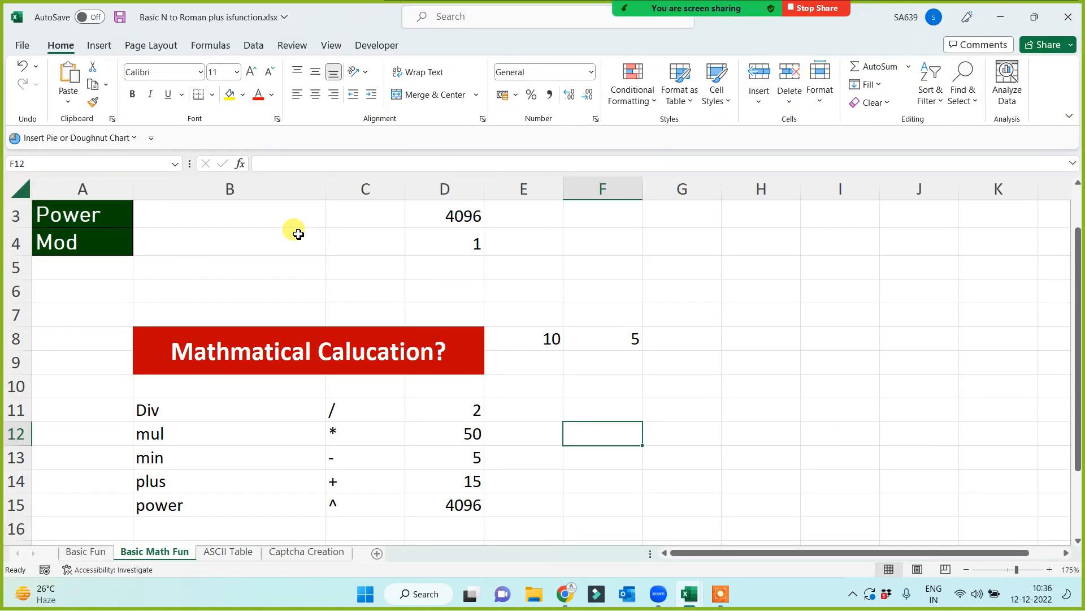
scroll(176, 311, up, 2)
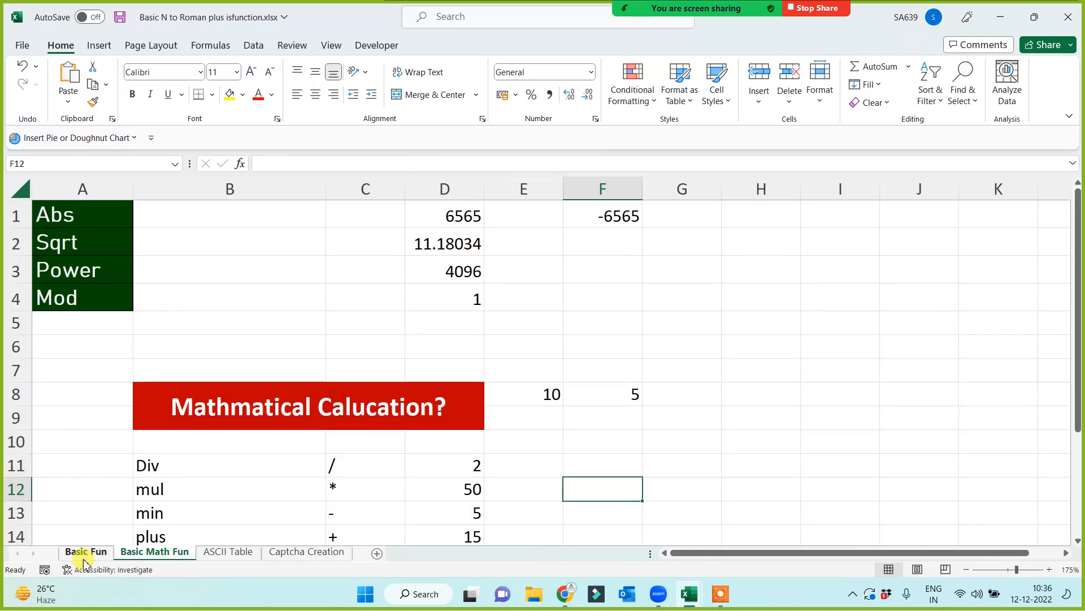
click(247, 557)
click(85, 551)
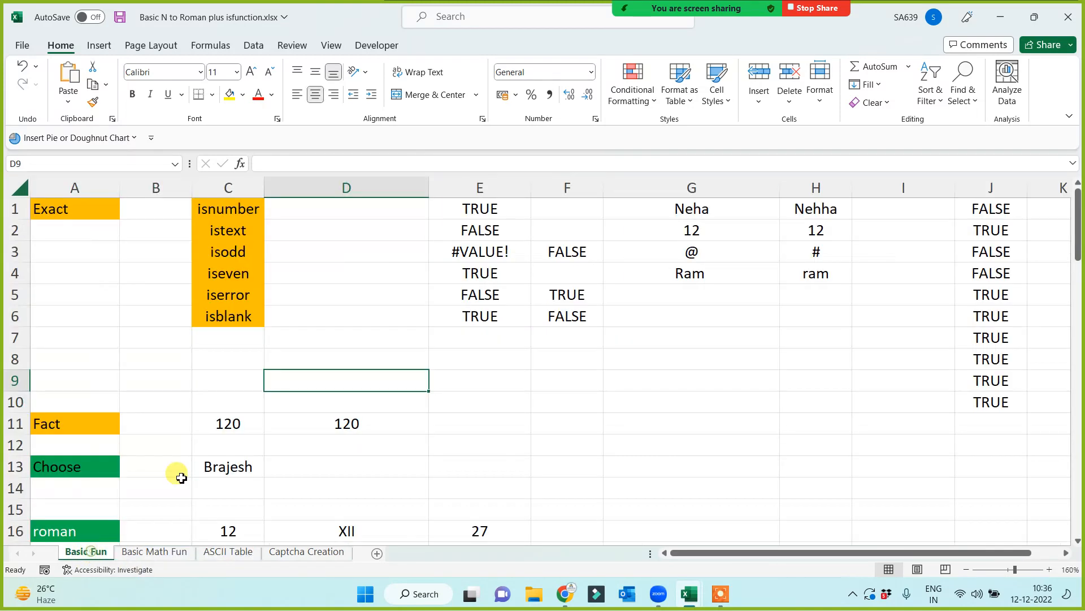
click(98, 295)
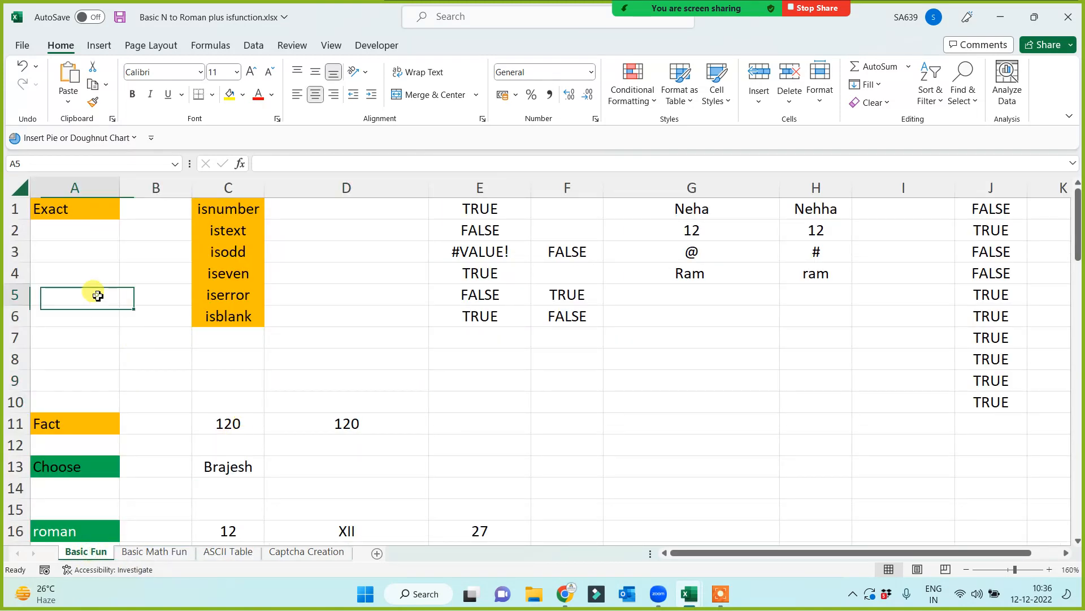
click(77, 272)
drag(76, 196, 283, 334)
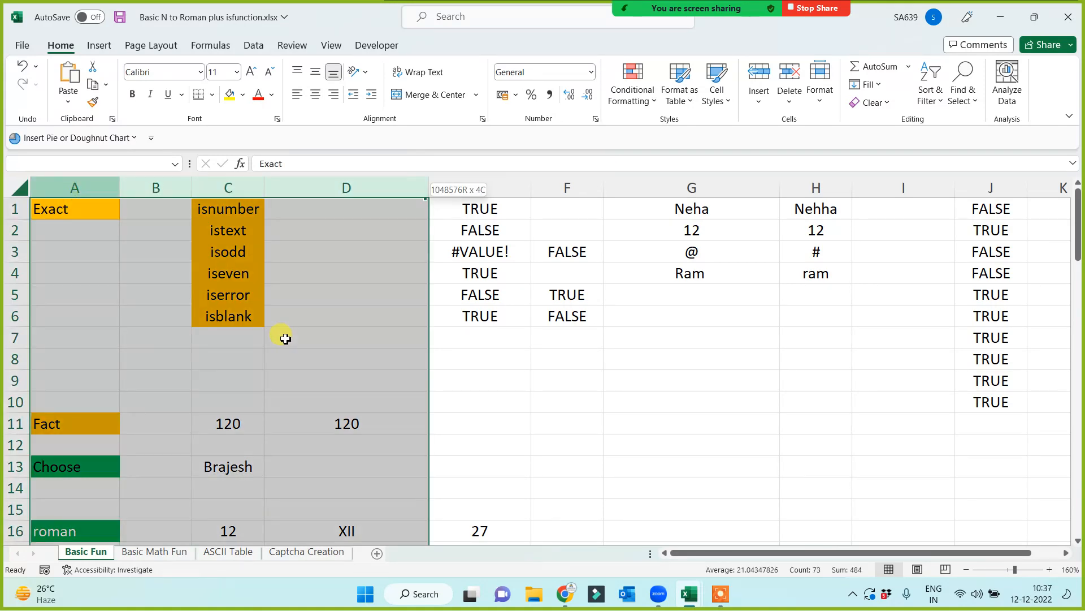
click(248, 337)
drag(77, 210, 279, 317)
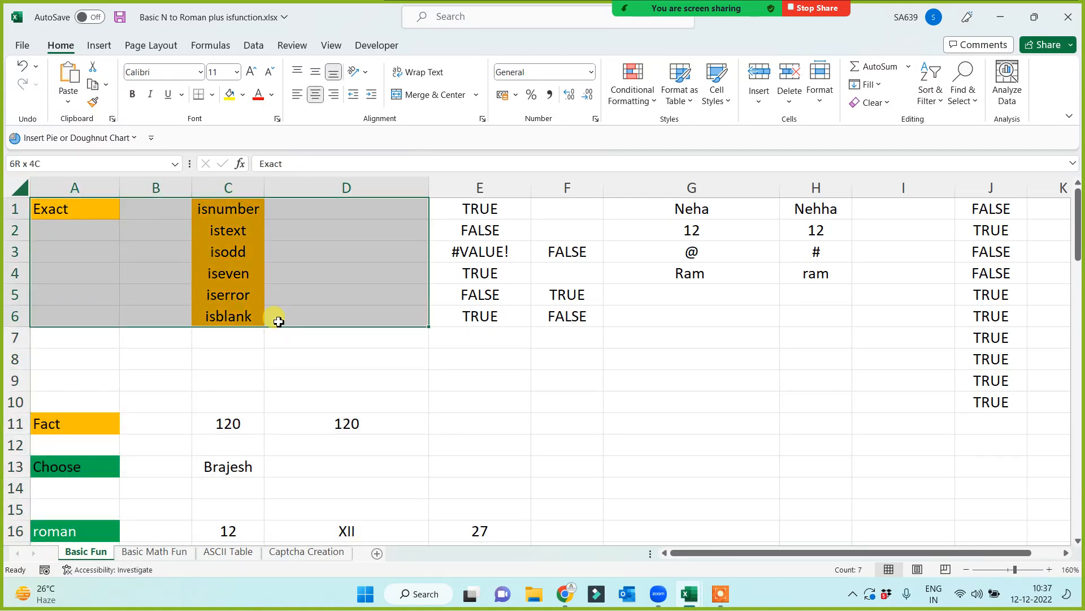
click(381, 361)
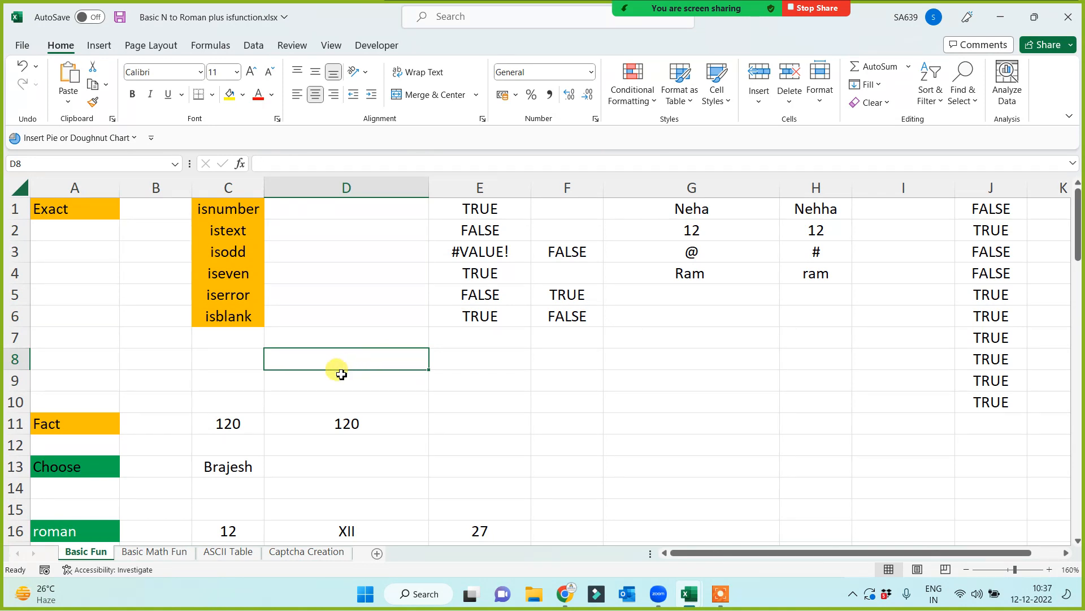
- Clear the contents of C11:D18 beside the Fact, Choose and roman labels, and select the Fact label in A11
scroll(339, 370, down, 3)
scroll(243, 317, up, 1)
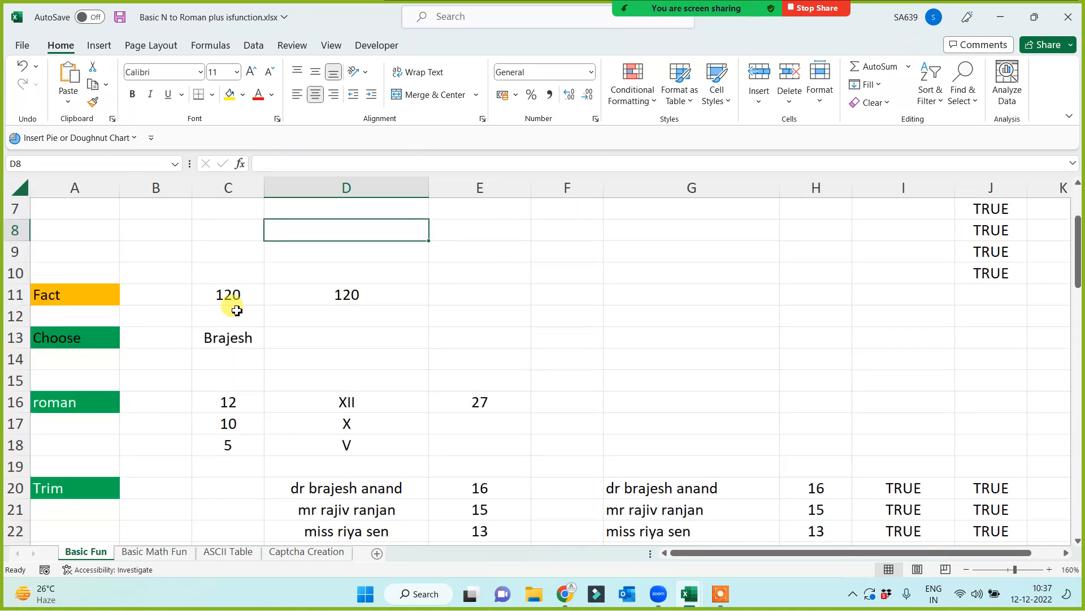
drag(227, 296, 367, 448)
key(Delete)
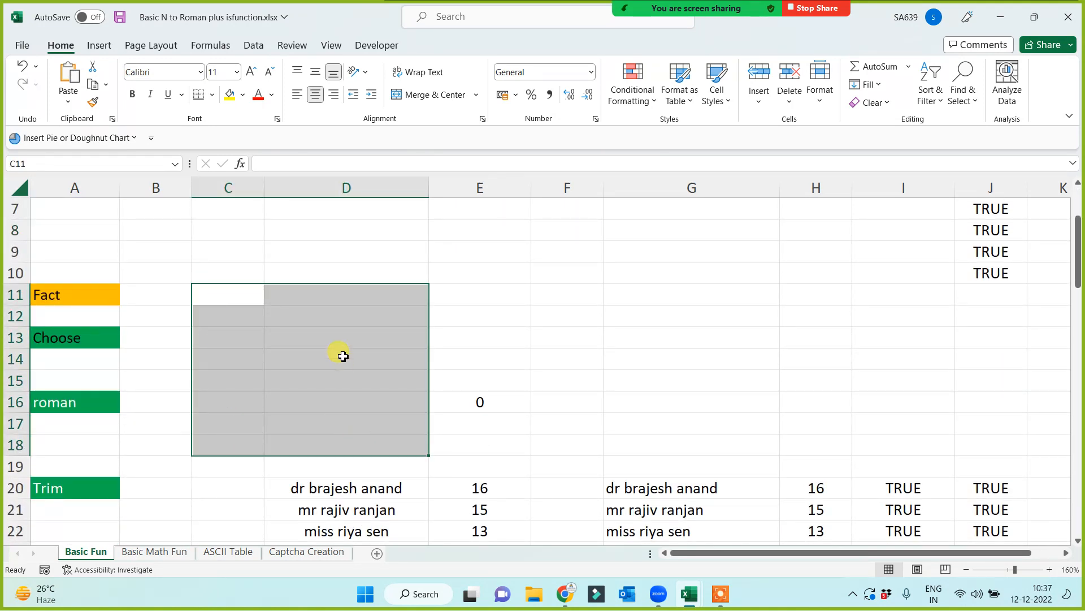
click(342, 355)
click(125, 296)
click(16, 295)
click(97, 299)
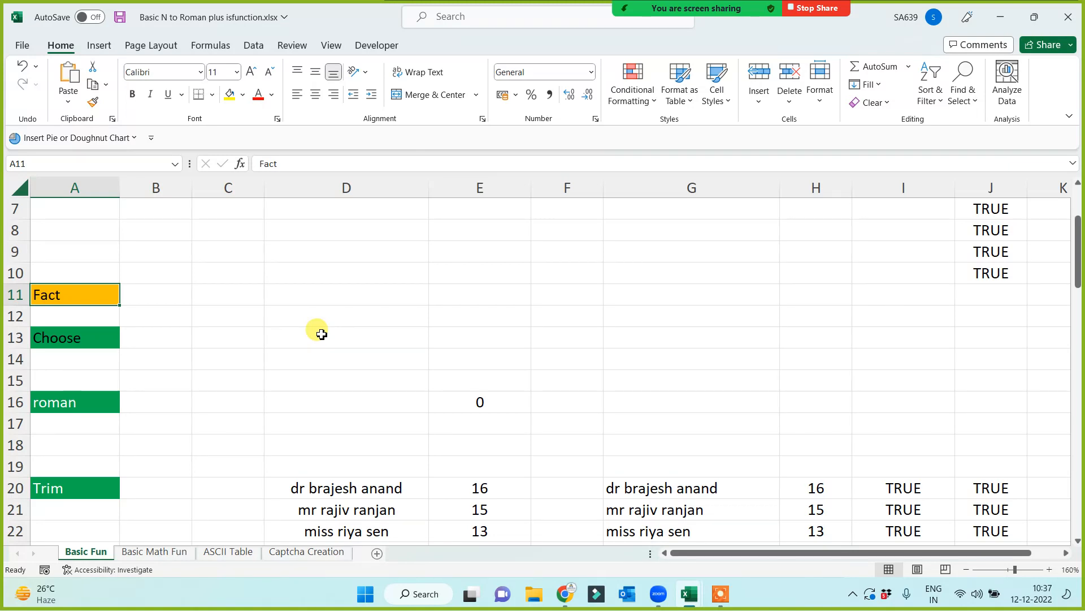
- Calculate the factorial of 5 in C11 beside the Fact label using the formula =fact(5)
click(162, 290)
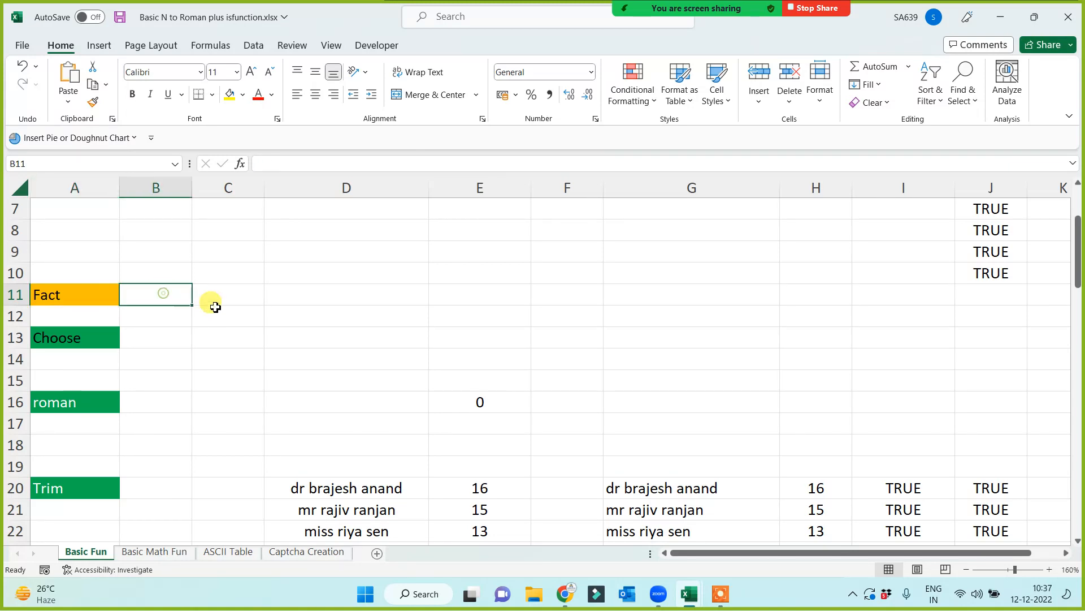
click(218, 304)
text(=f)
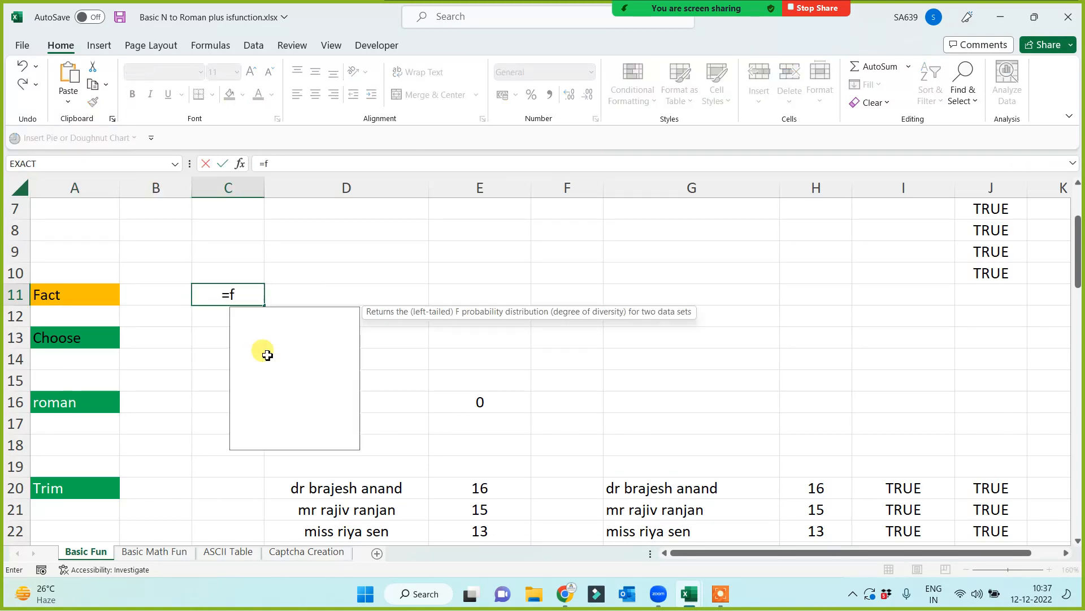
text(act()
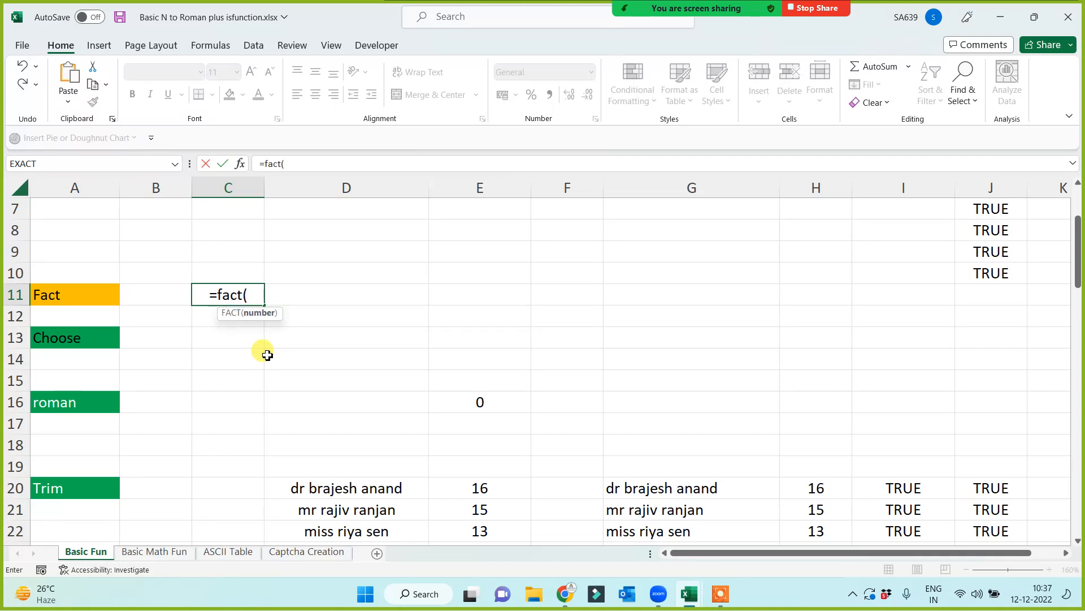
text(5))
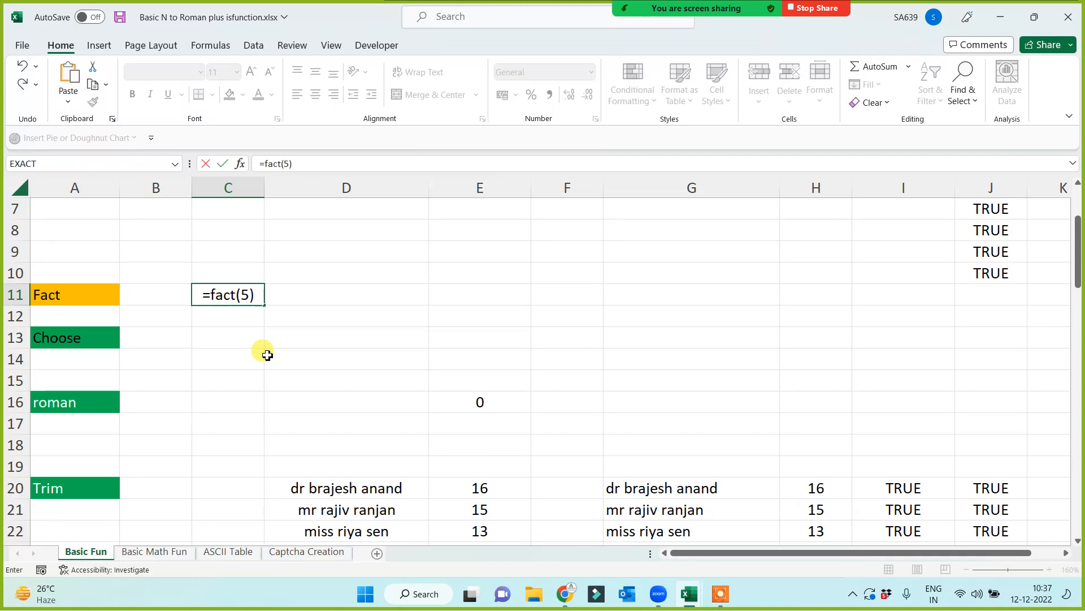
key(Return)
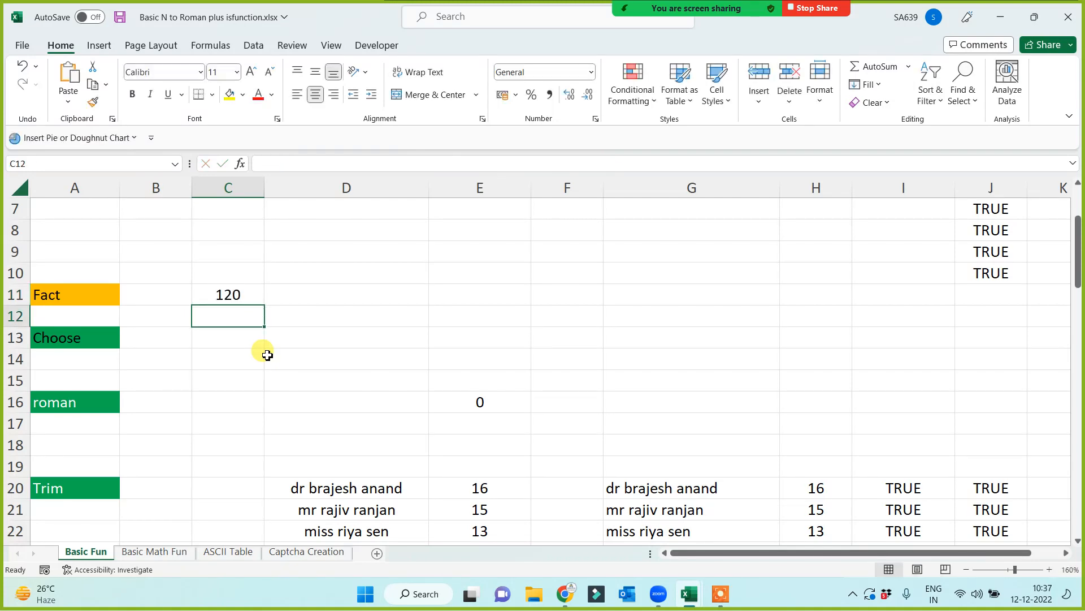
key(Up)
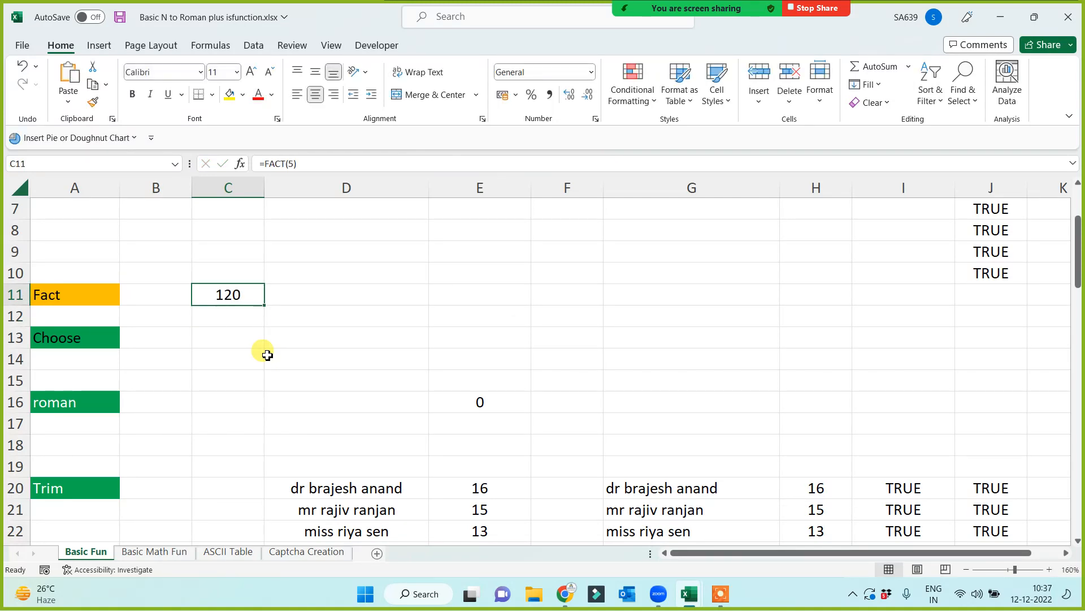
- Enter the equivalent multiplication =5*4*3*2*1 in D11 beside the factorial result
click(355, 303)
text(=)
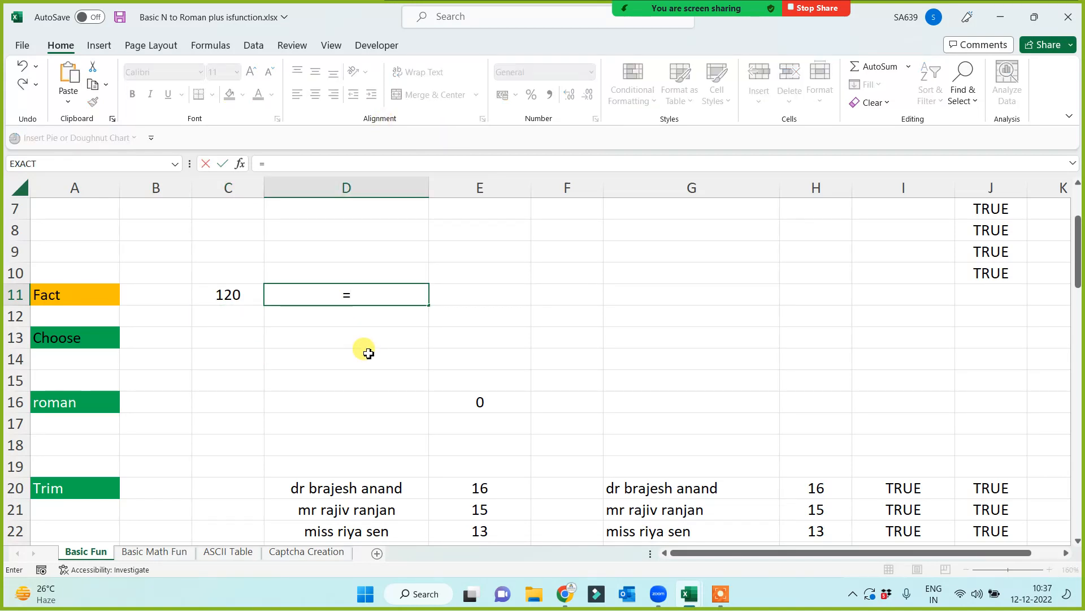
text(5*4*3*2*1)
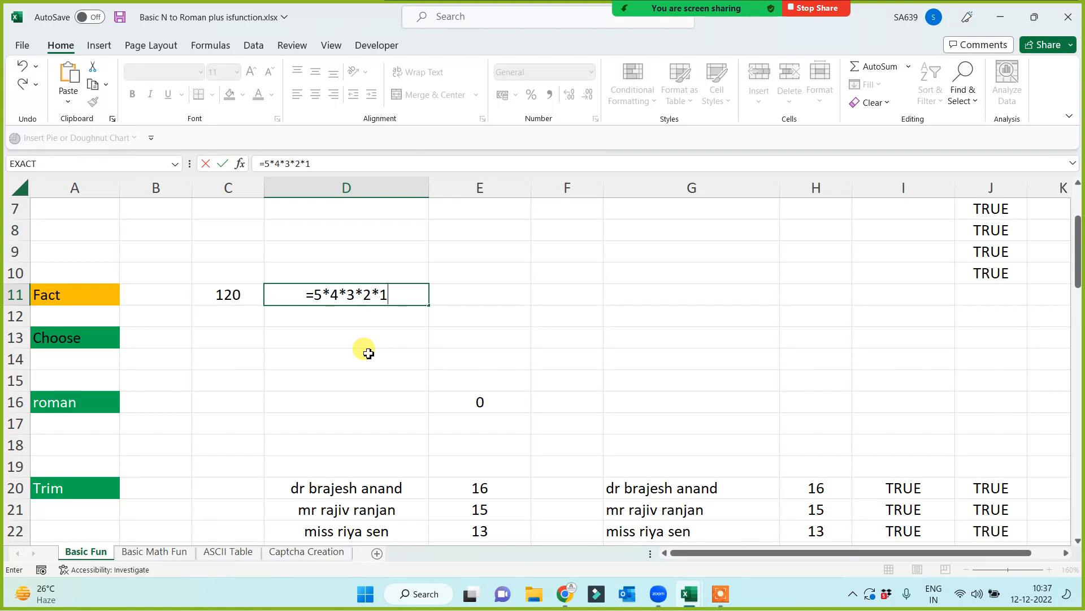
key(Return)
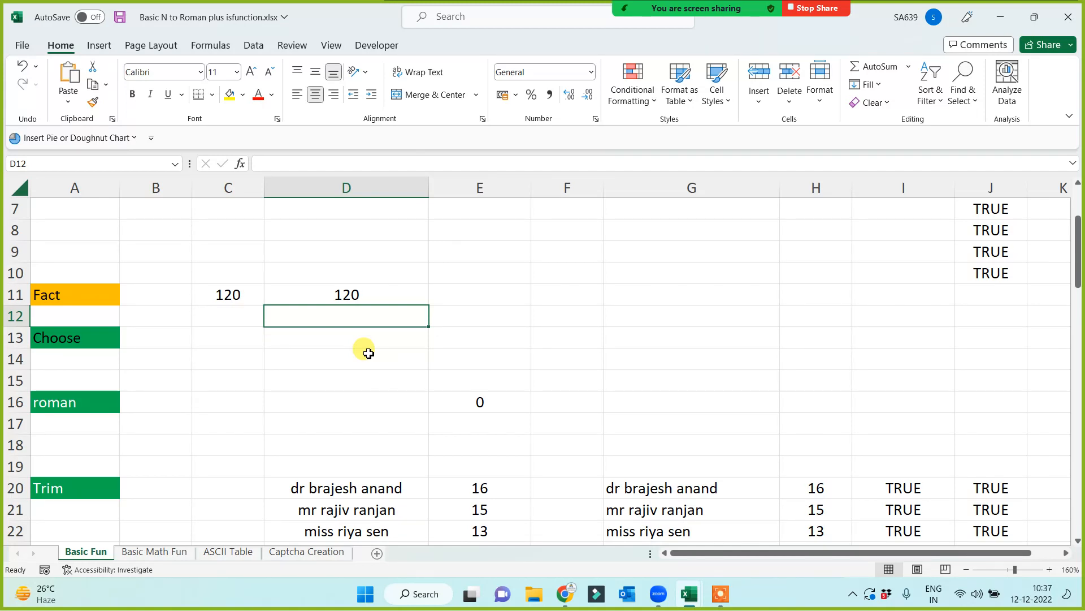
- Enter a CHOOSE formula in D13 beside the Choose label, with index number 1 and five quoted first names as its values
click(99, 344)
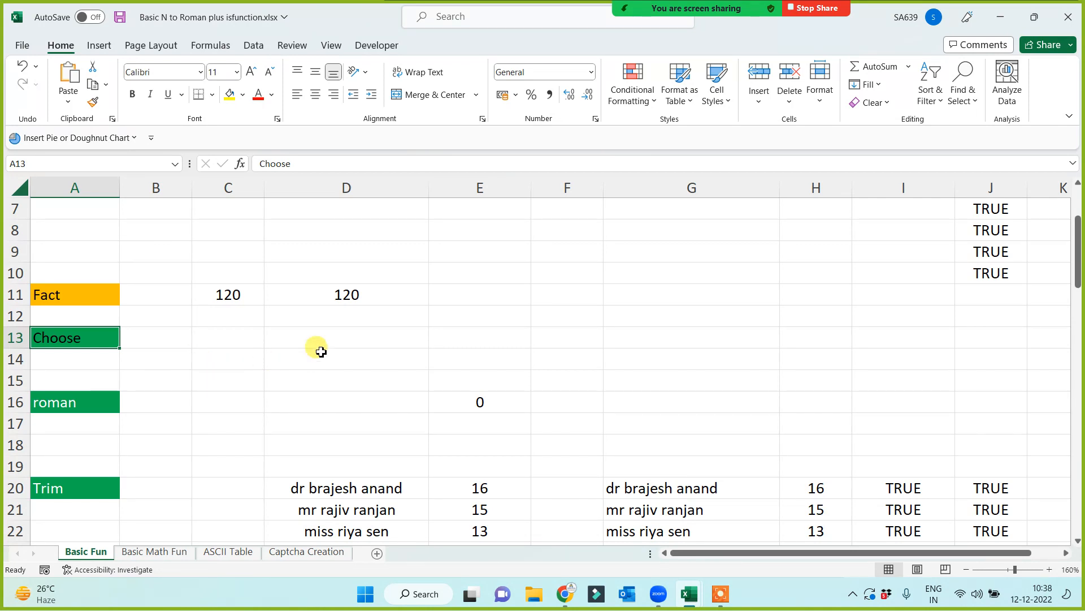
click(339, 335)
text(=choose()
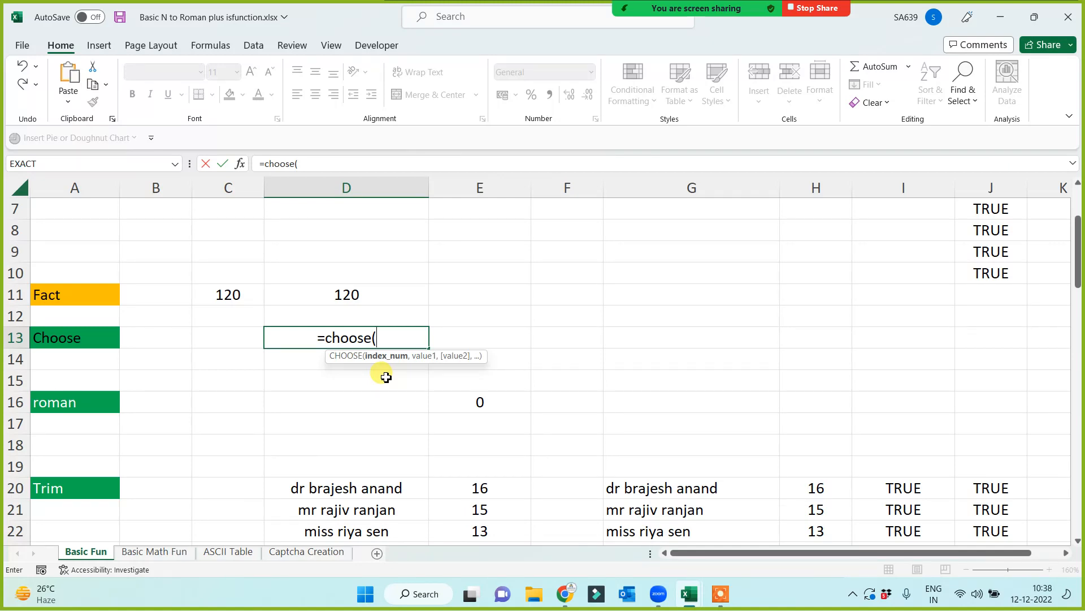
text(1)
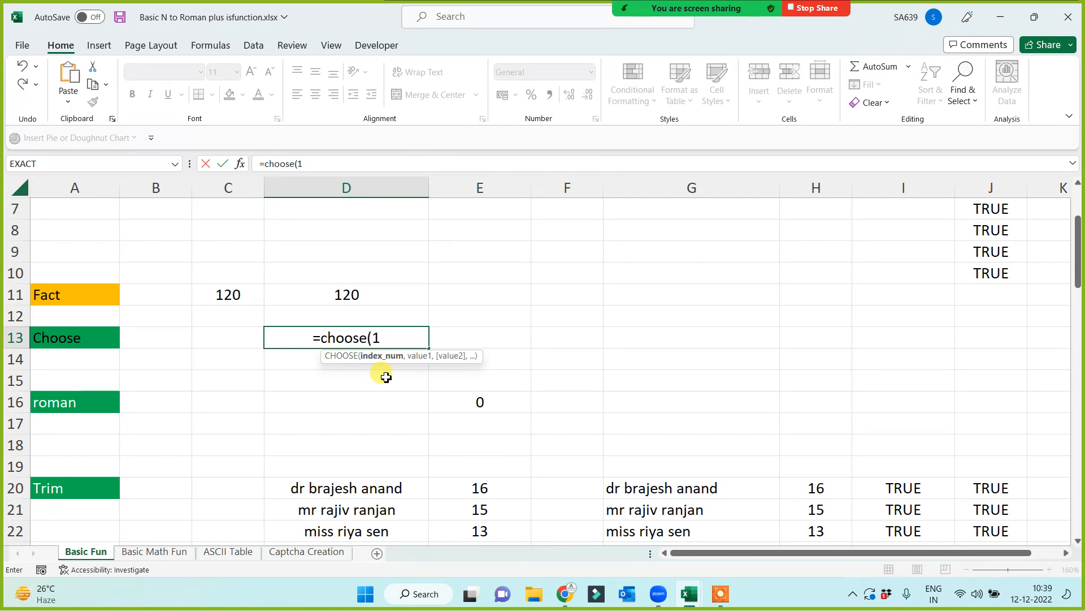
text(,)
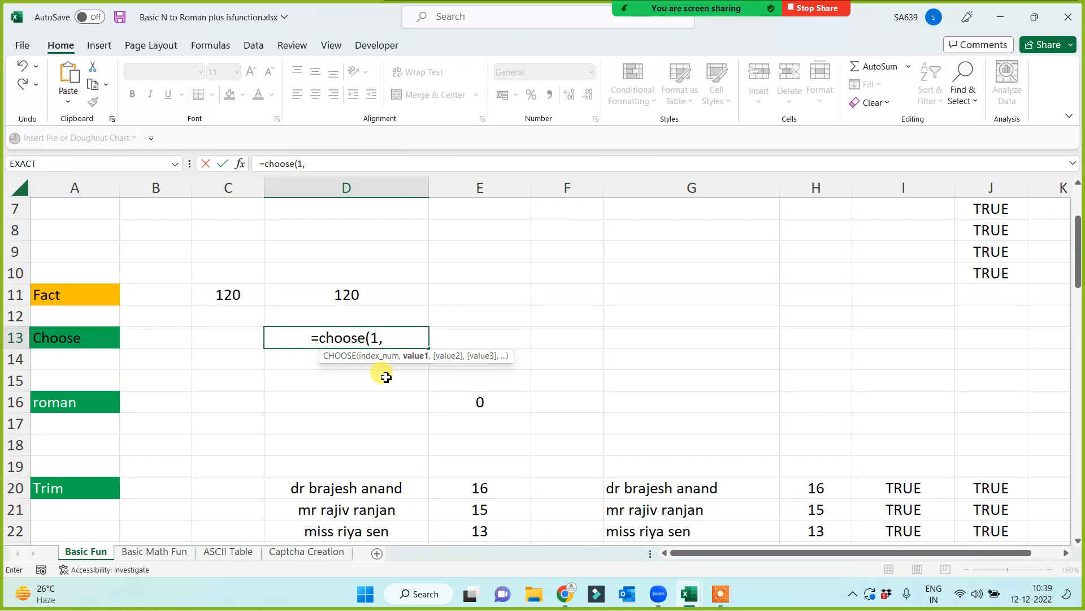
text(")
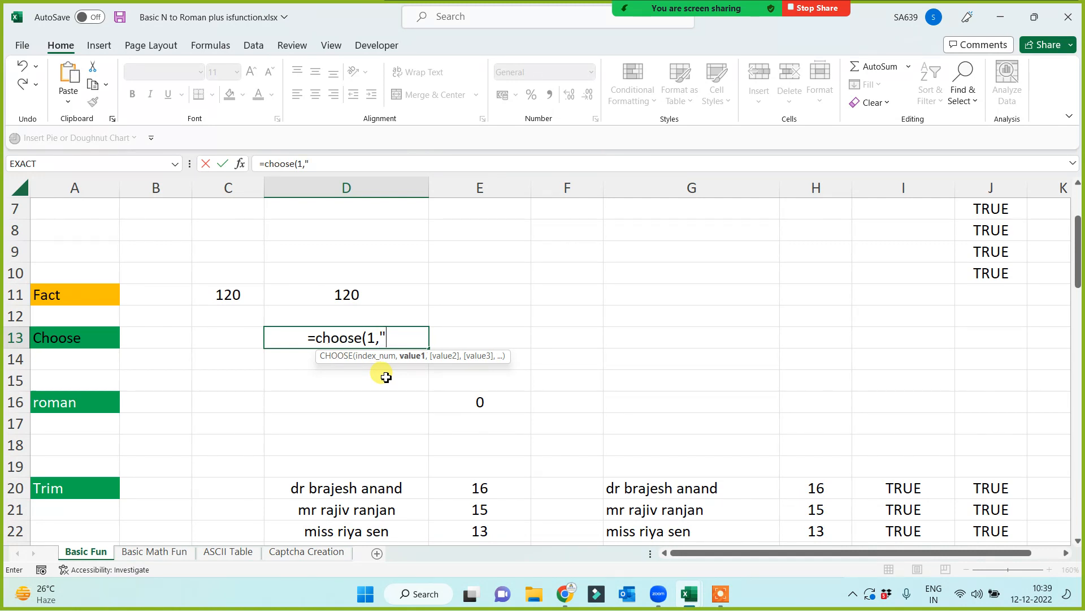
text(K)
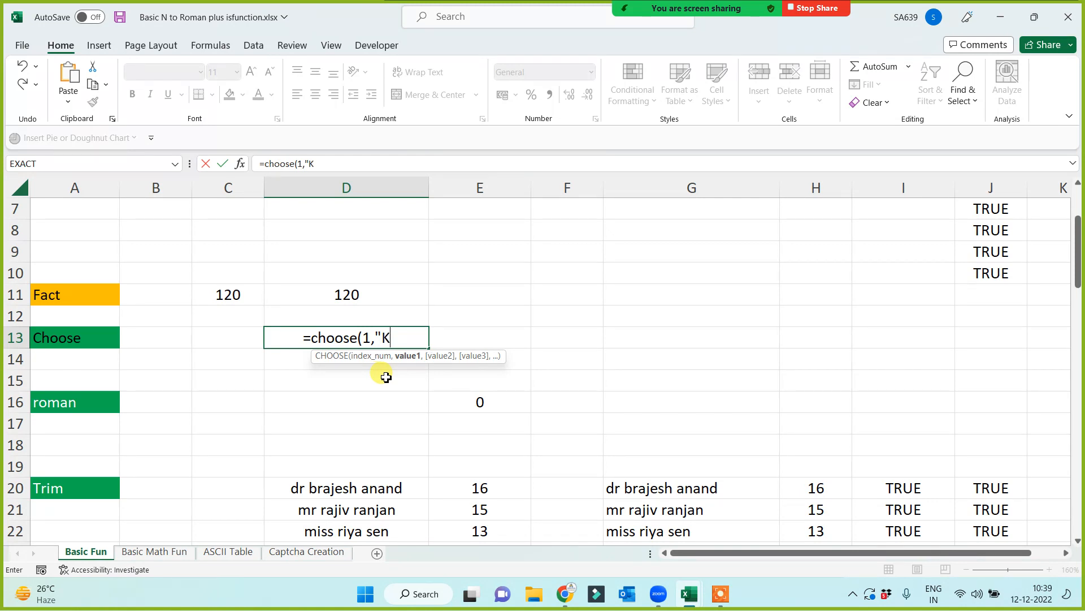
text(omal)
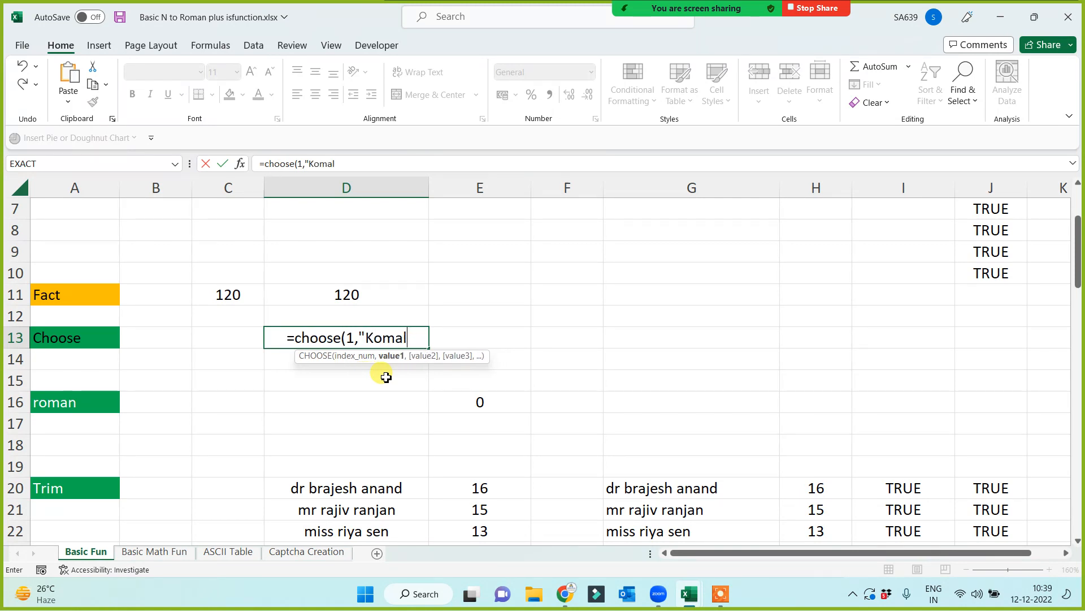
text(",)
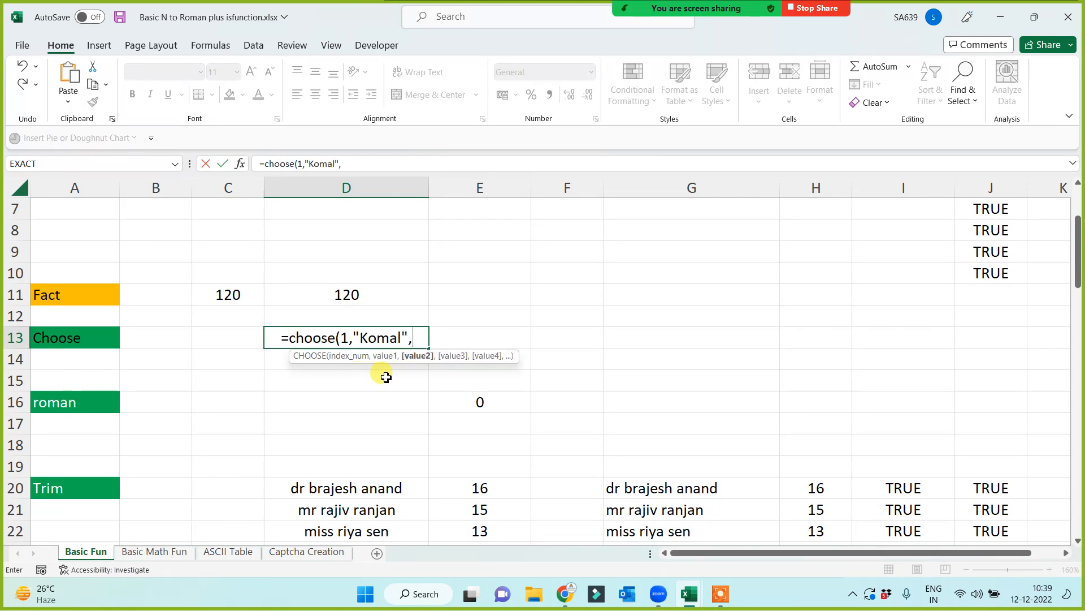
text(")
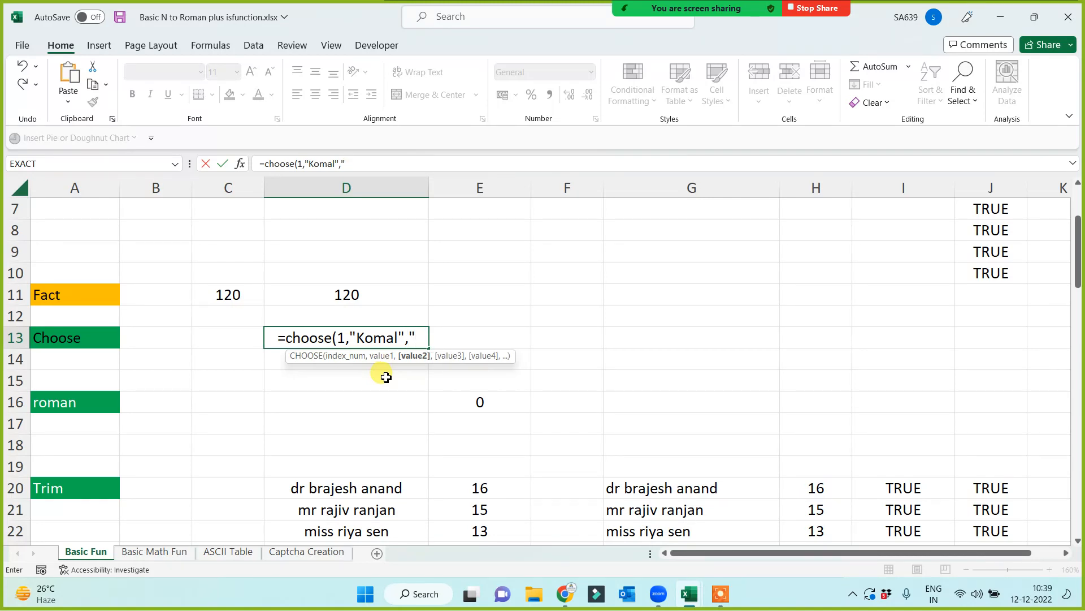
text(Sapna)
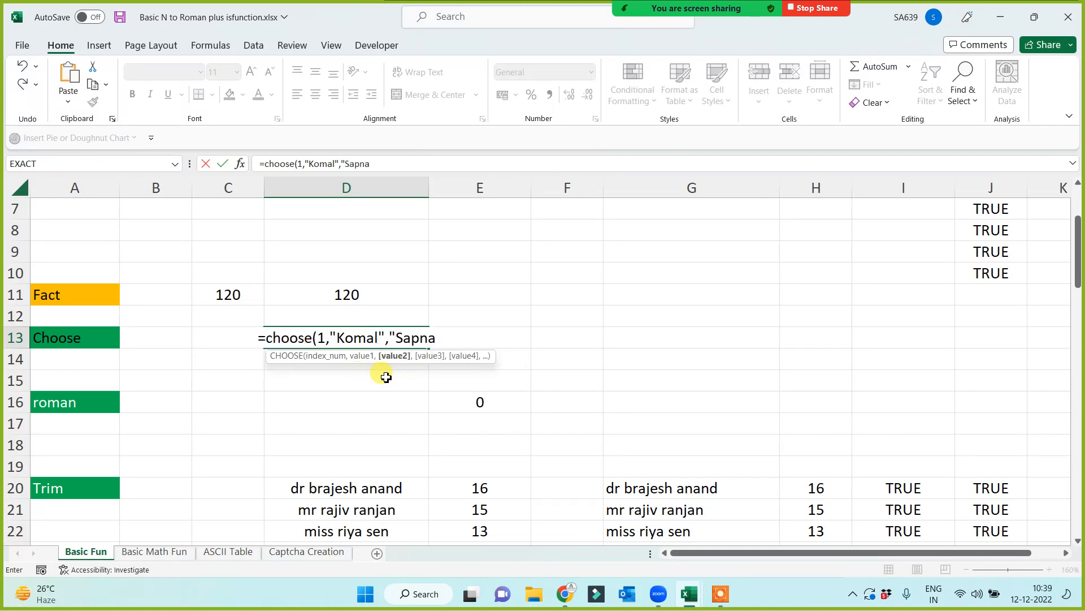
text(",")
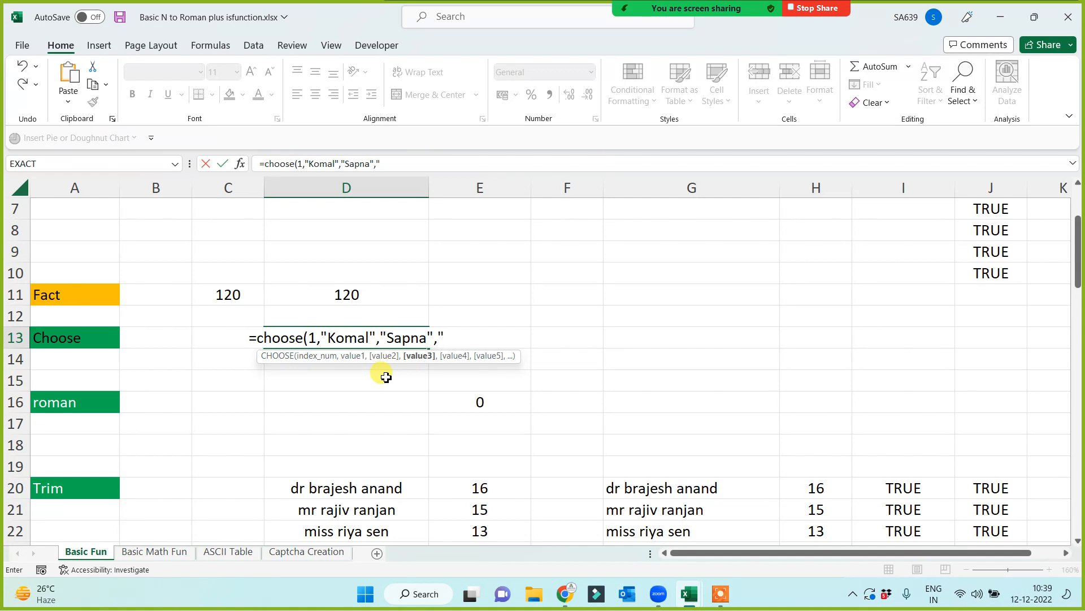
text(Arjun)
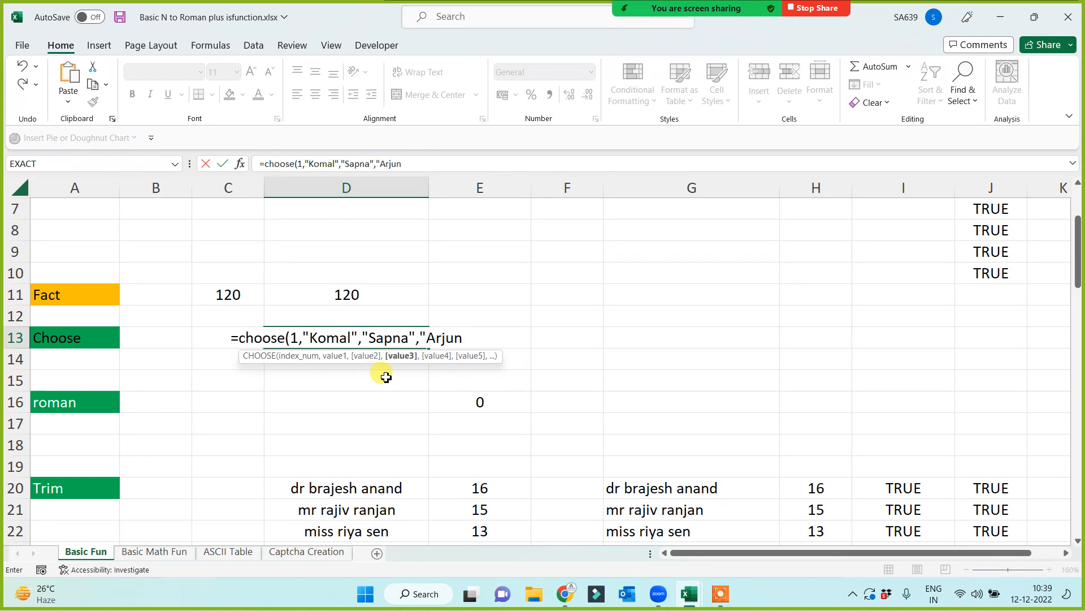
text(",")
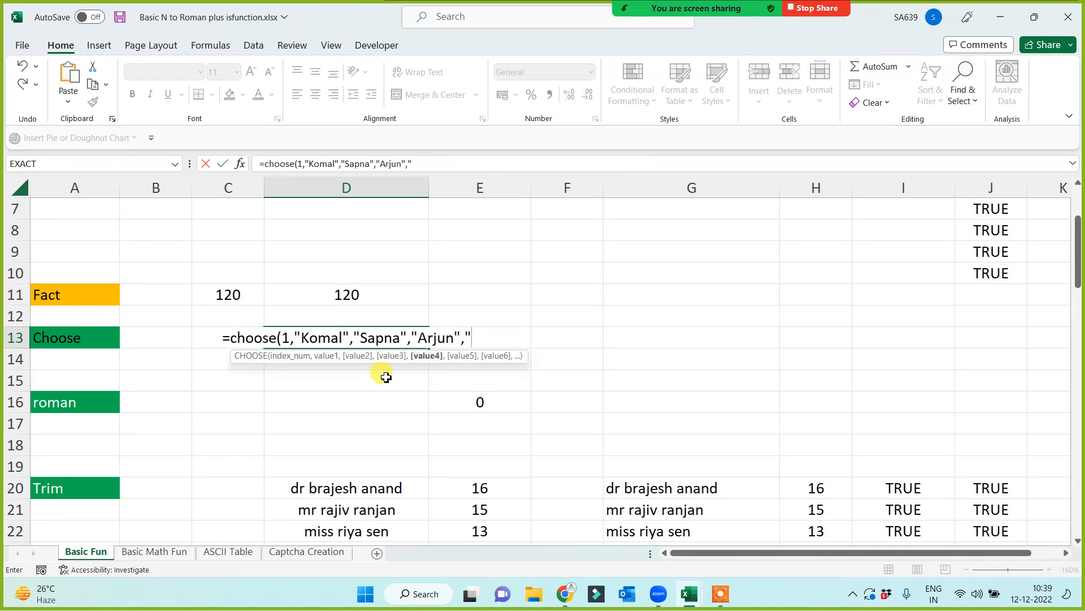
text(Krishna")
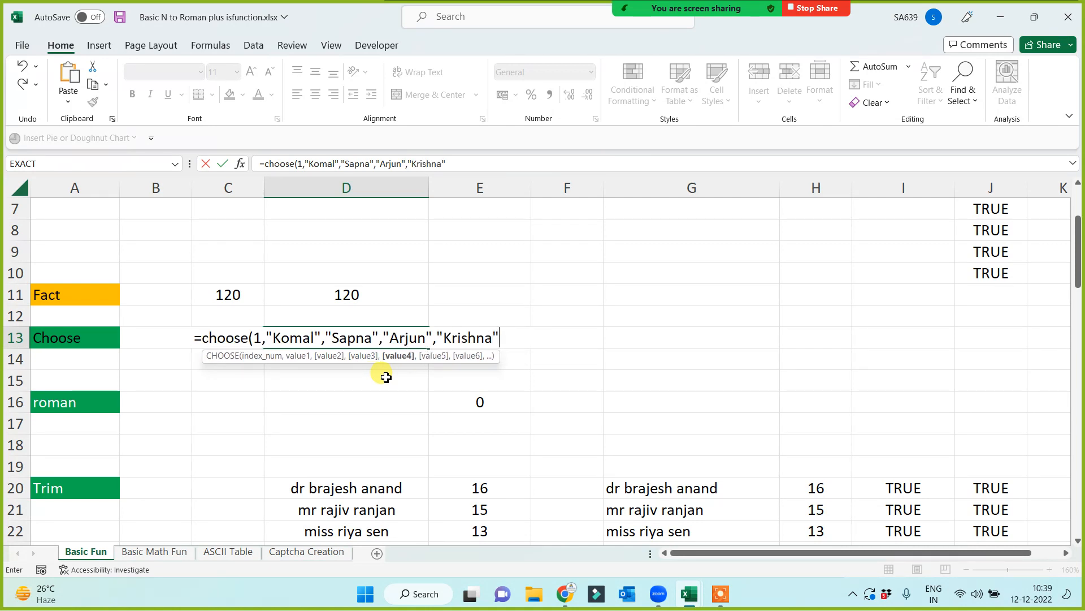
text(,")
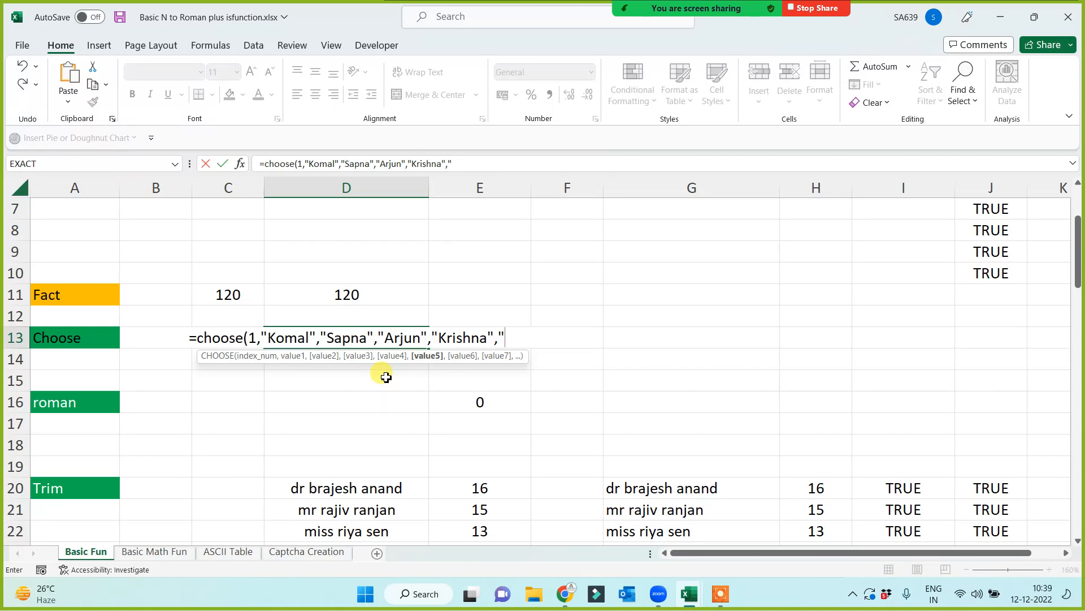
text(Akash")
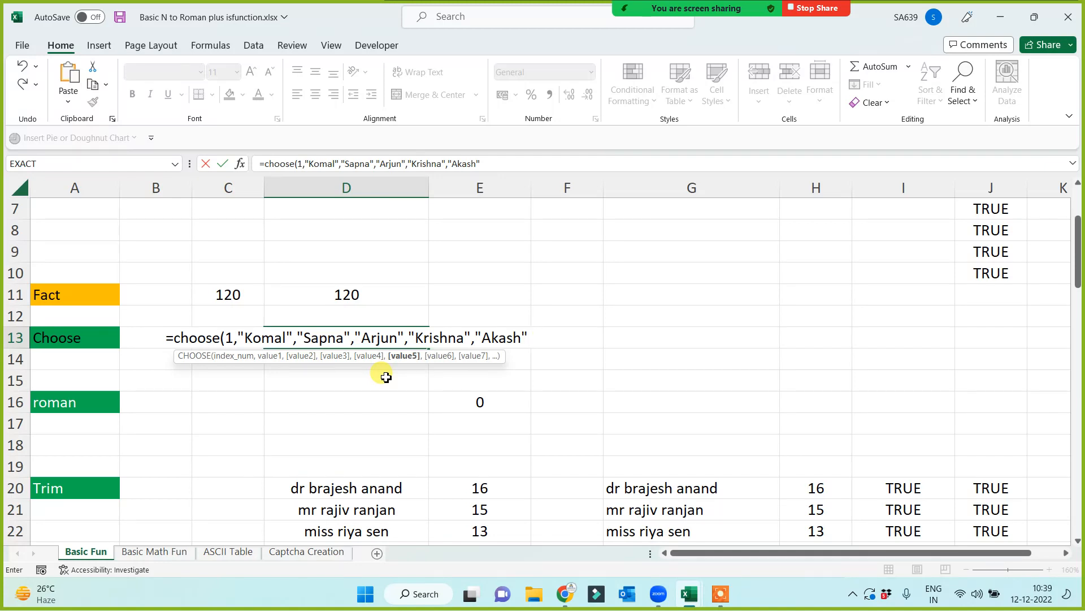
text())
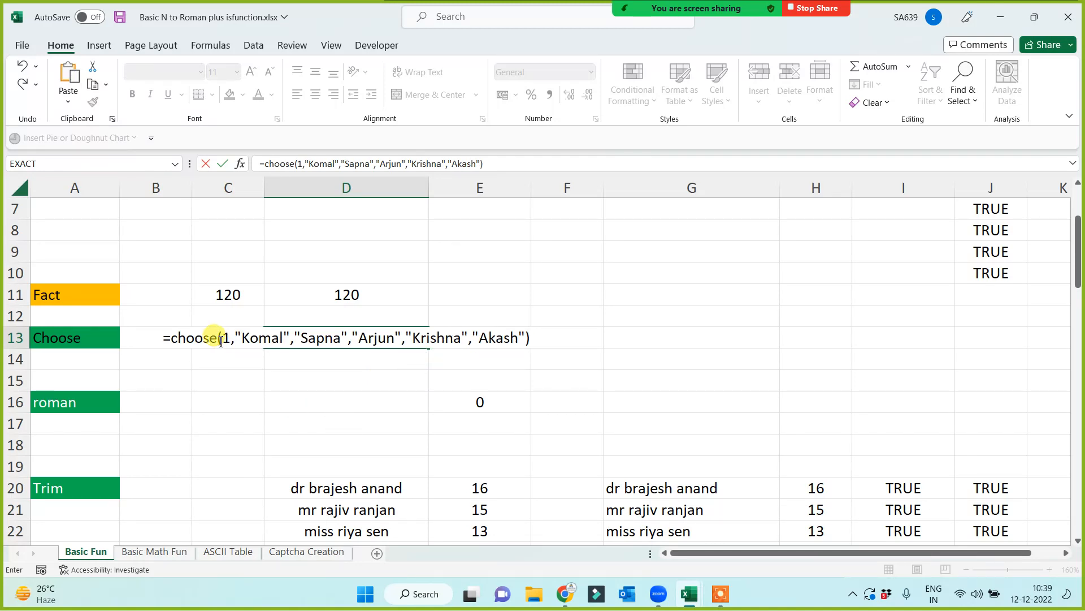
drag(239, 334, 538, 351)
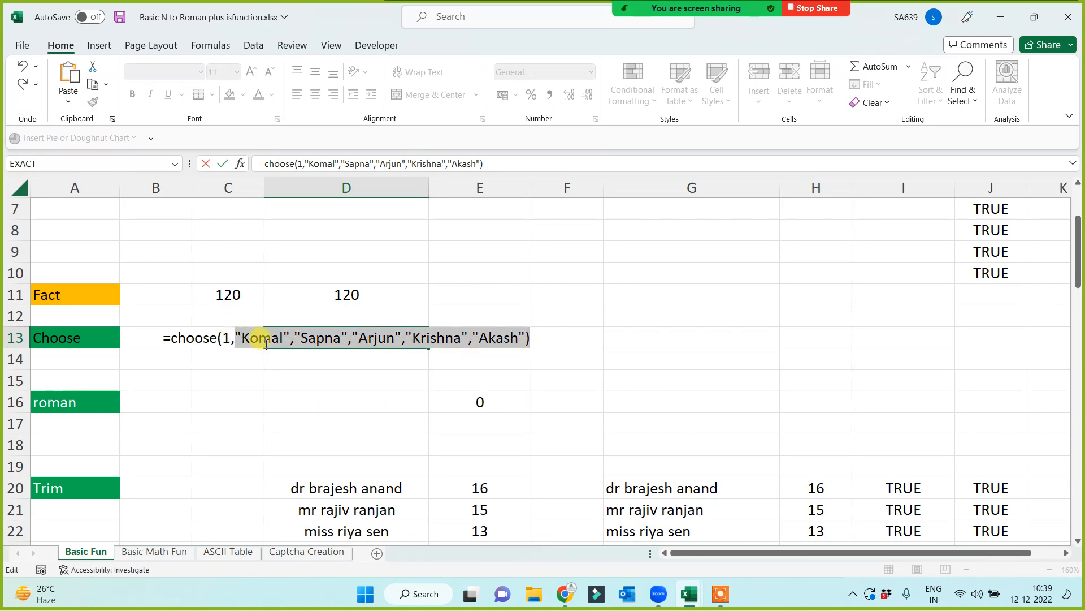
click(231, 338)
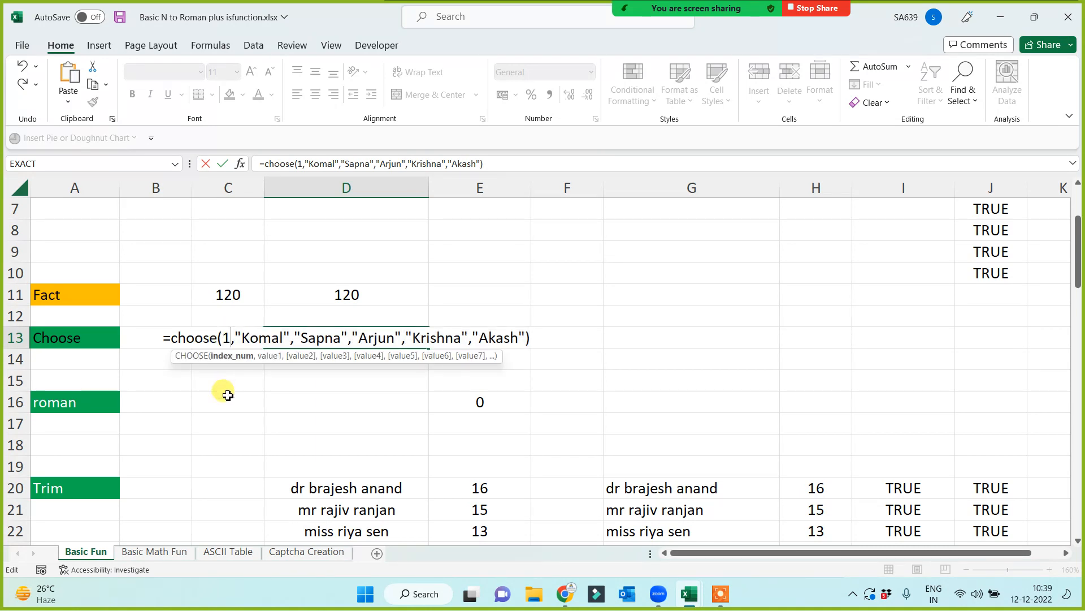
key(Return)
- Set the index number of the CHOOSE formula in D13 to 2
click(353, 338)
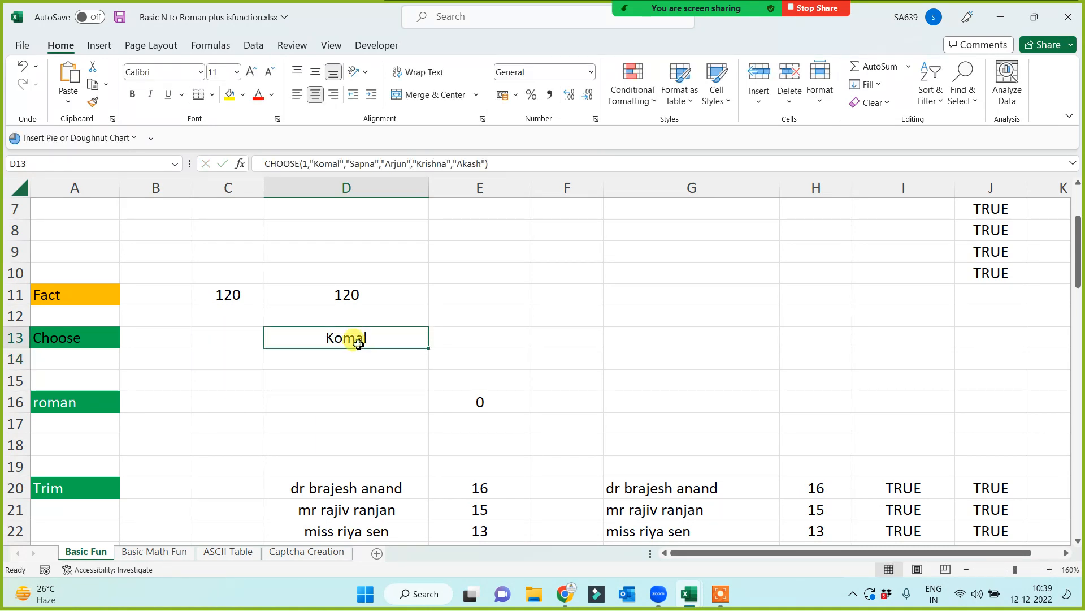
click(306, 163)
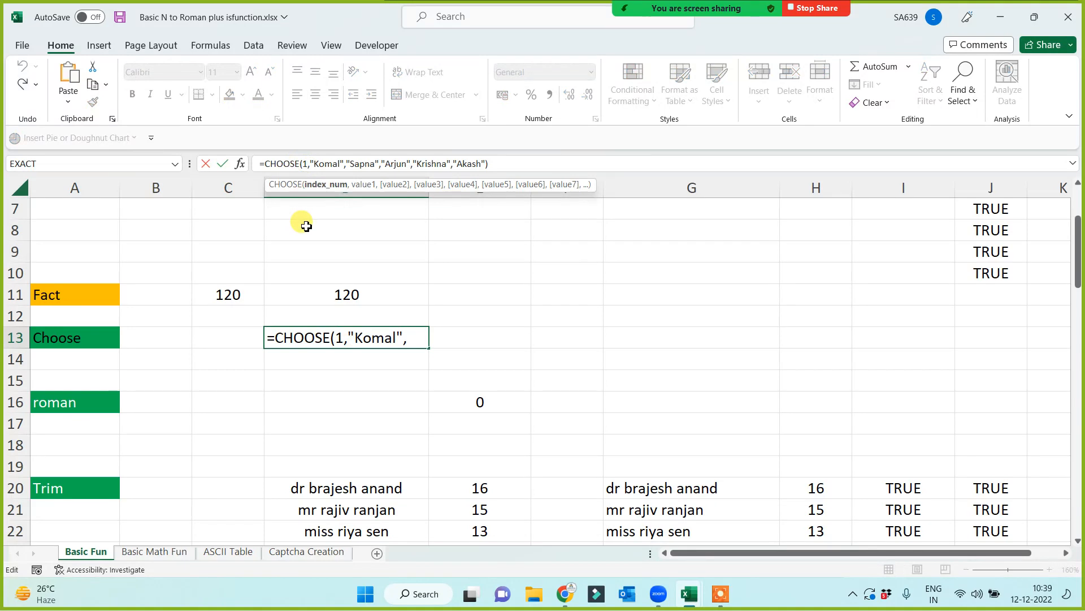
key(BackSpace)
text(2)
key(Return)
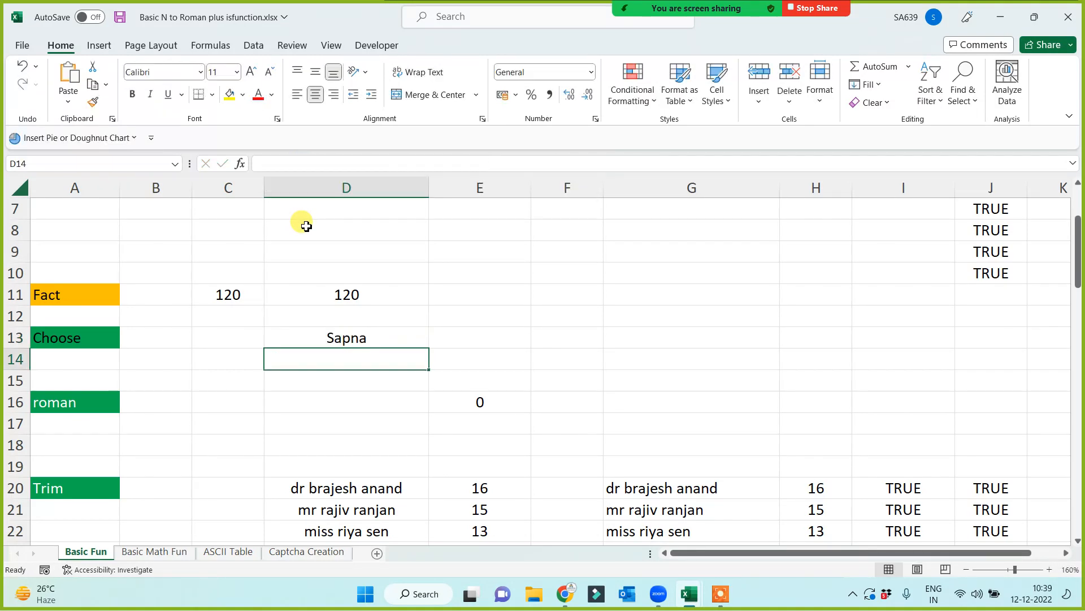
- Set the CHOOSE formula's index number in D13 to 4, and highlight A13:D13 before selecting G12
click(320, 338)
click(307, 163)
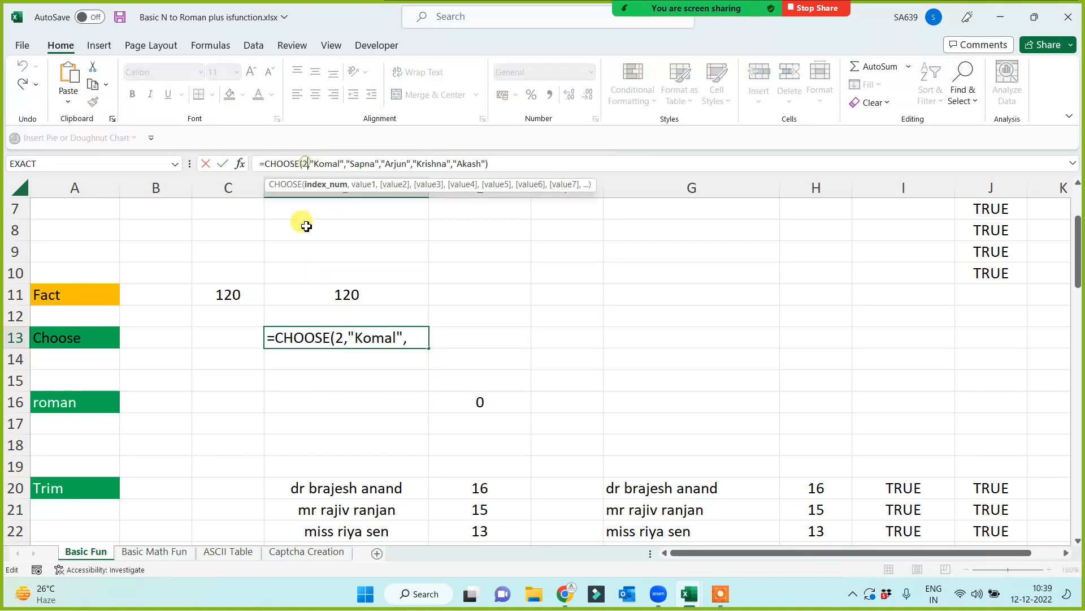
key(BackSpace)
text(4)
key(Return)
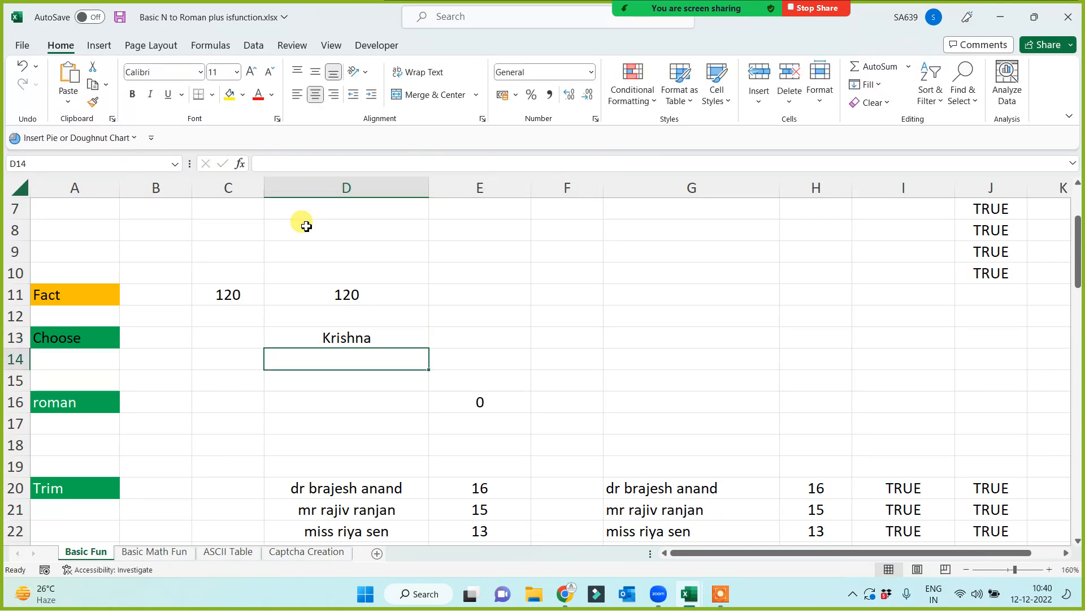
drag(65, 334, 364, 339)
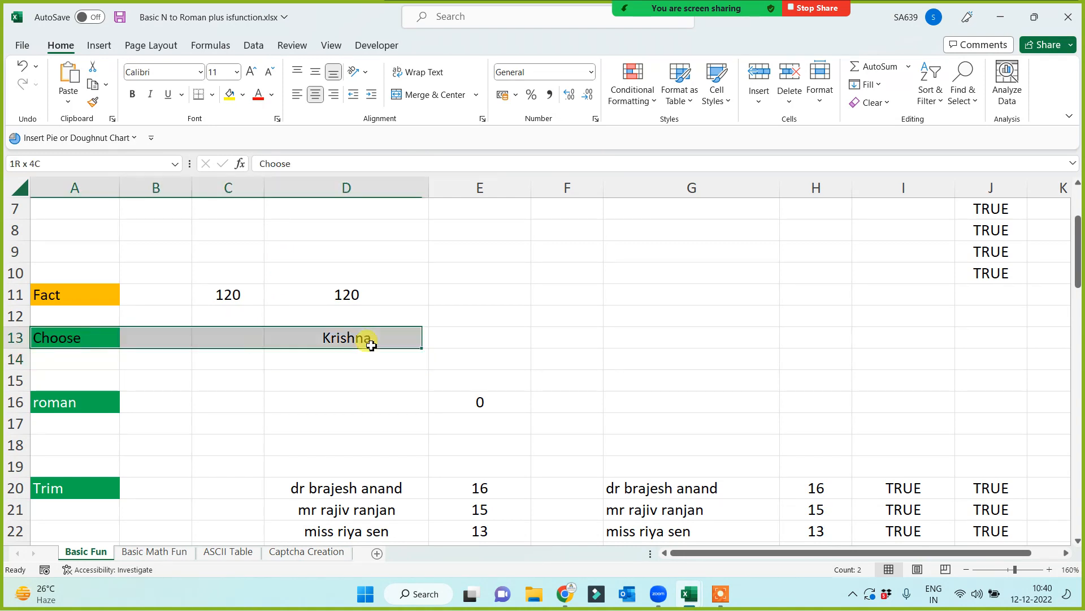
click(616, 324)
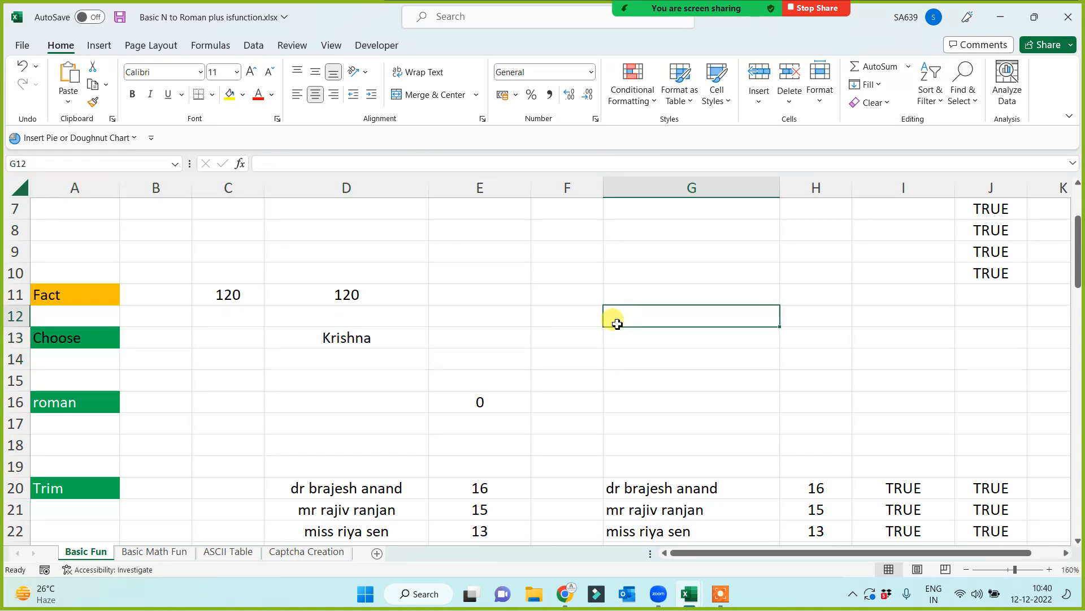
drag(355, 335, 44, 338)
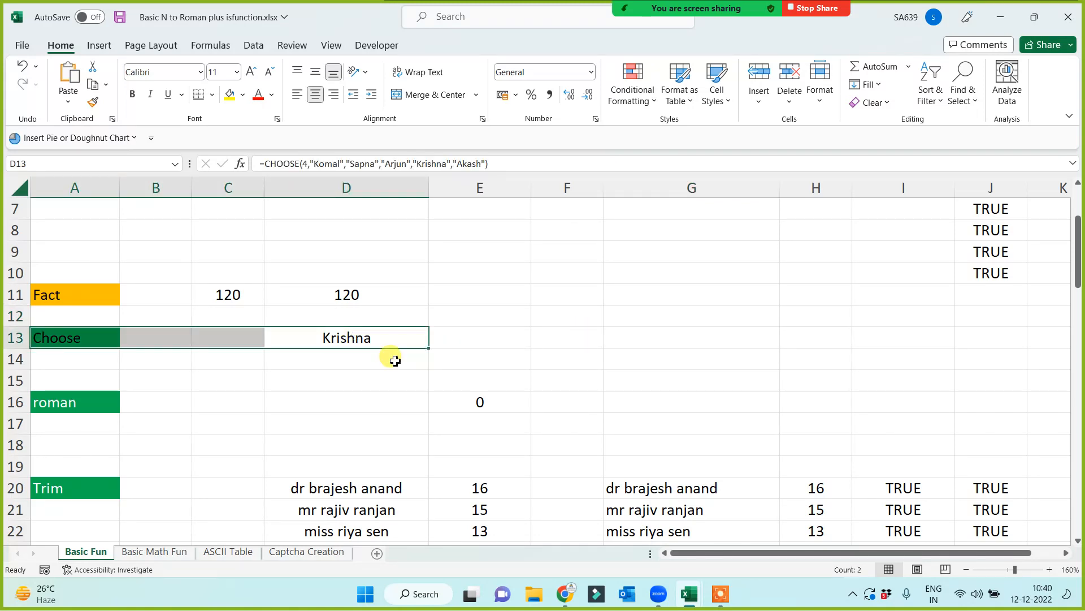
click(543, 320)
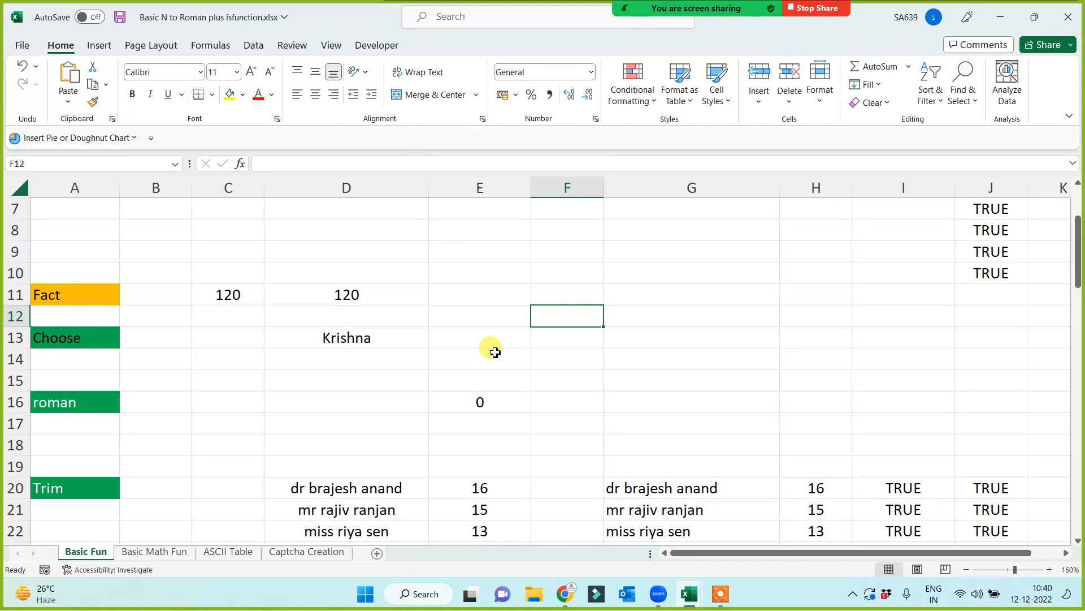
- Add a new blank worksheet and start a CHOOSE formula in C2 with index number 1
click(377, 554)
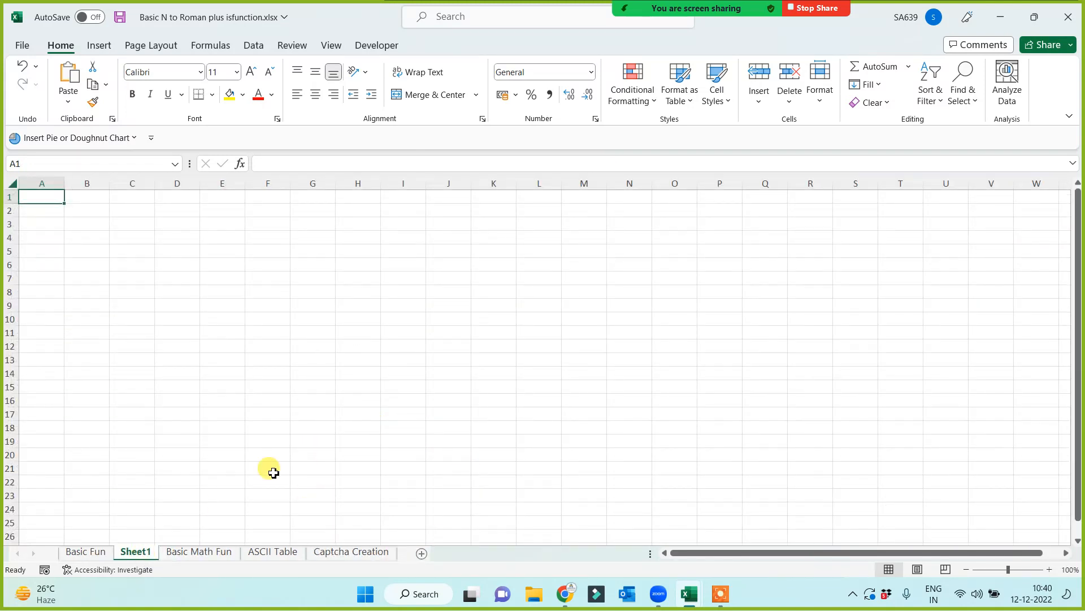
scroll(274, 473, up, 7)
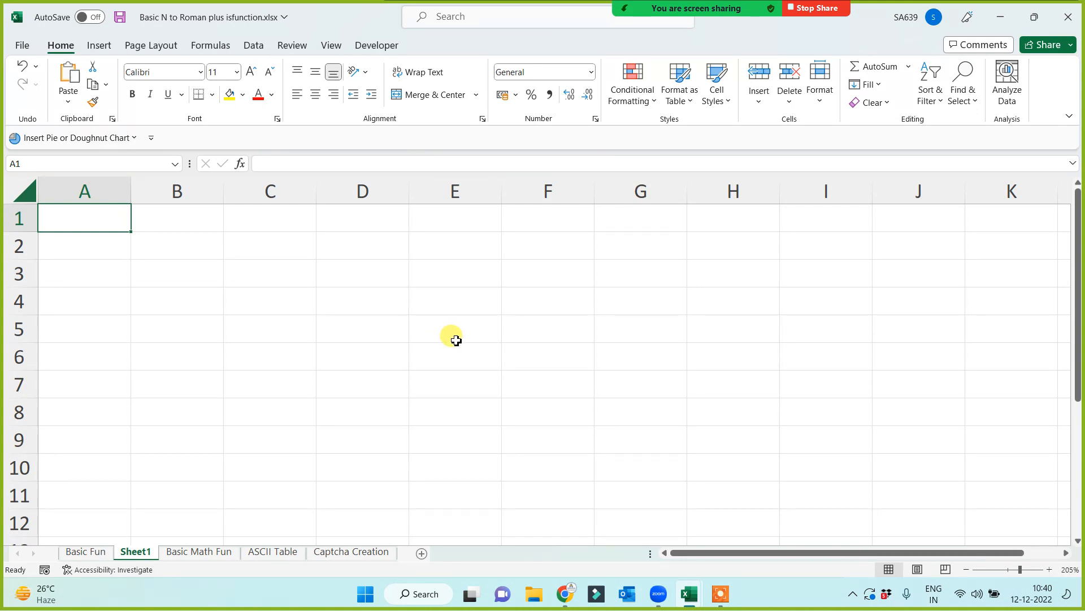
click(228, 242)
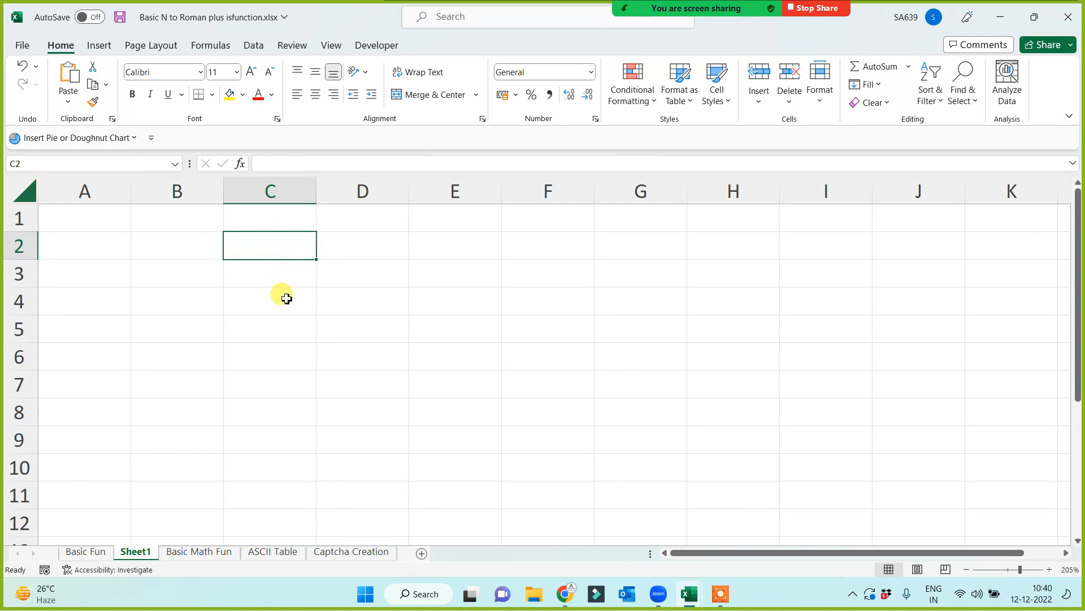
text(=Cho)
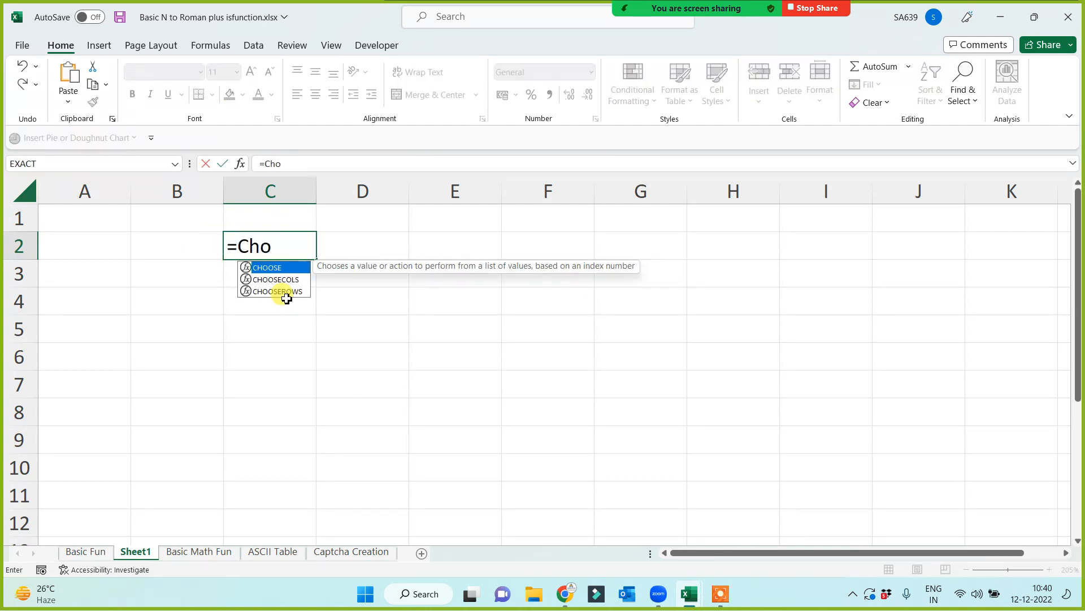
text(ose()
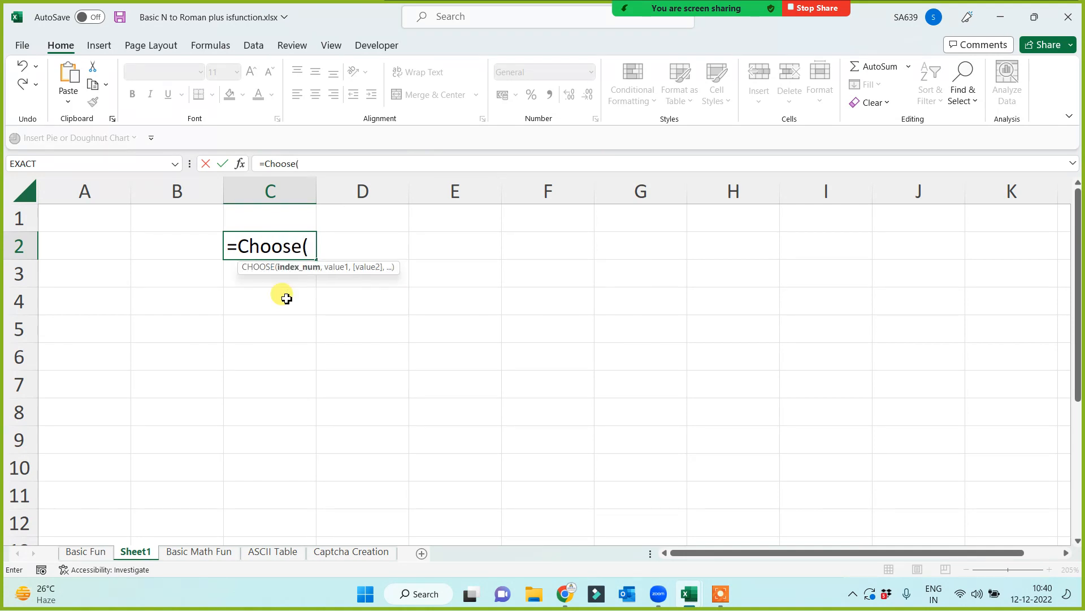
text(1,")
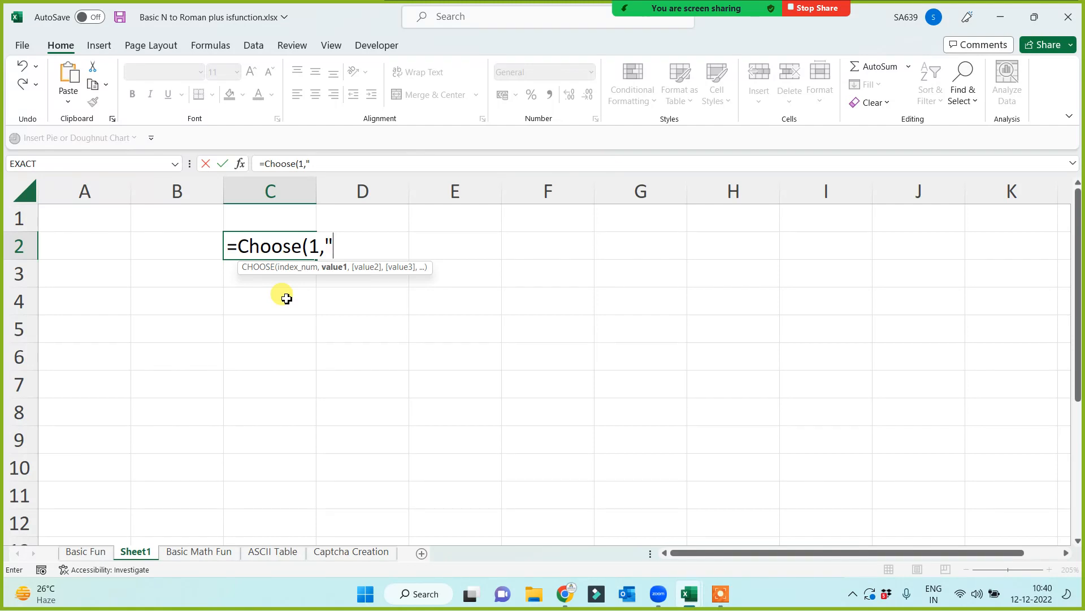
- Add nine quoted first names as the first values of the CHOOSE formula in C2
text(Reshma)
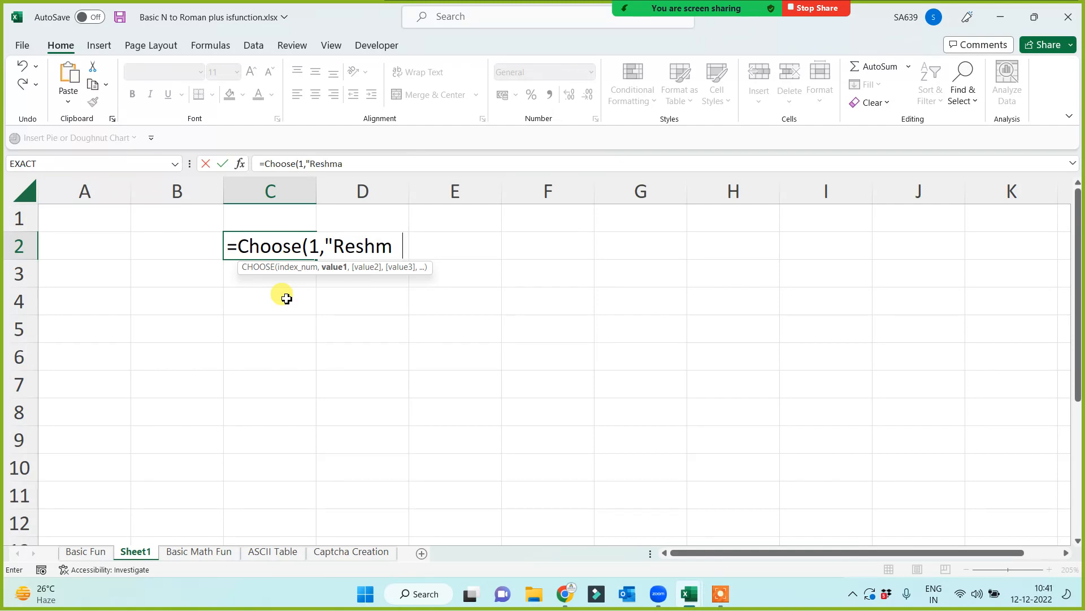
text(","RAsh)
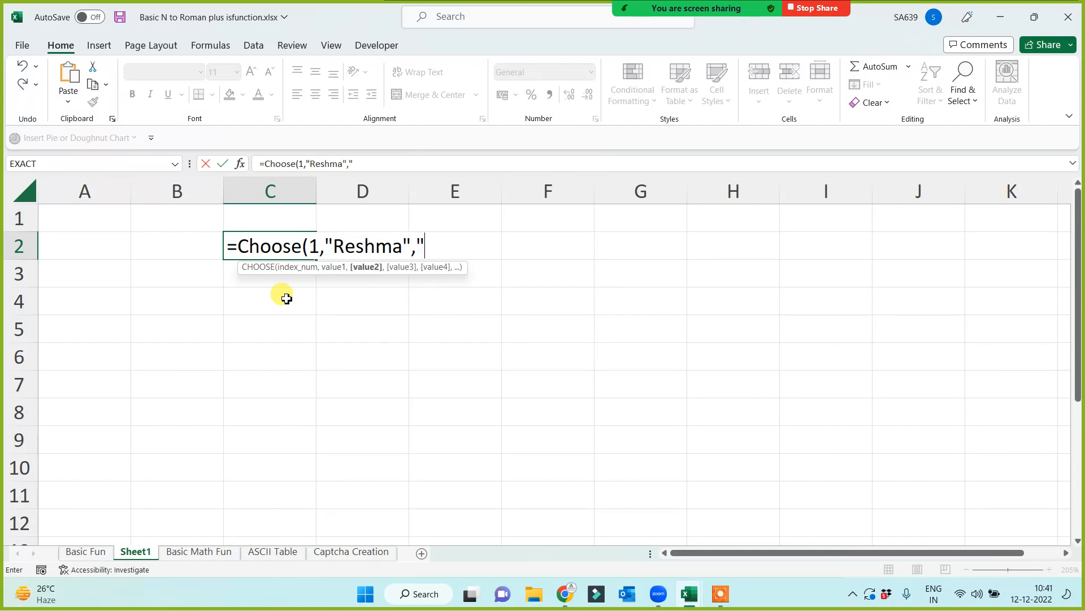
text(mi)
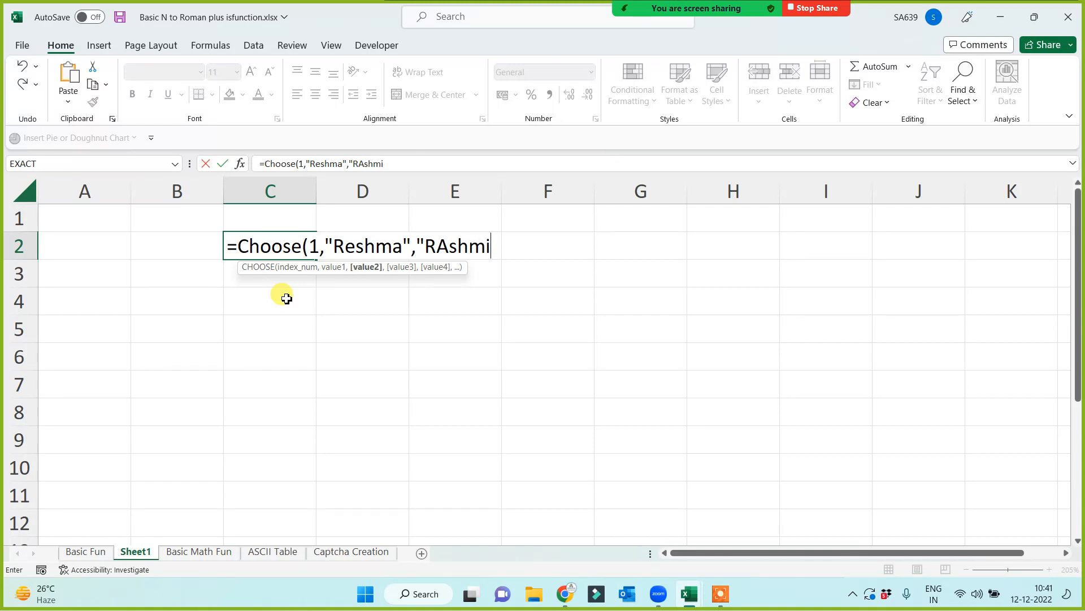
text(",)
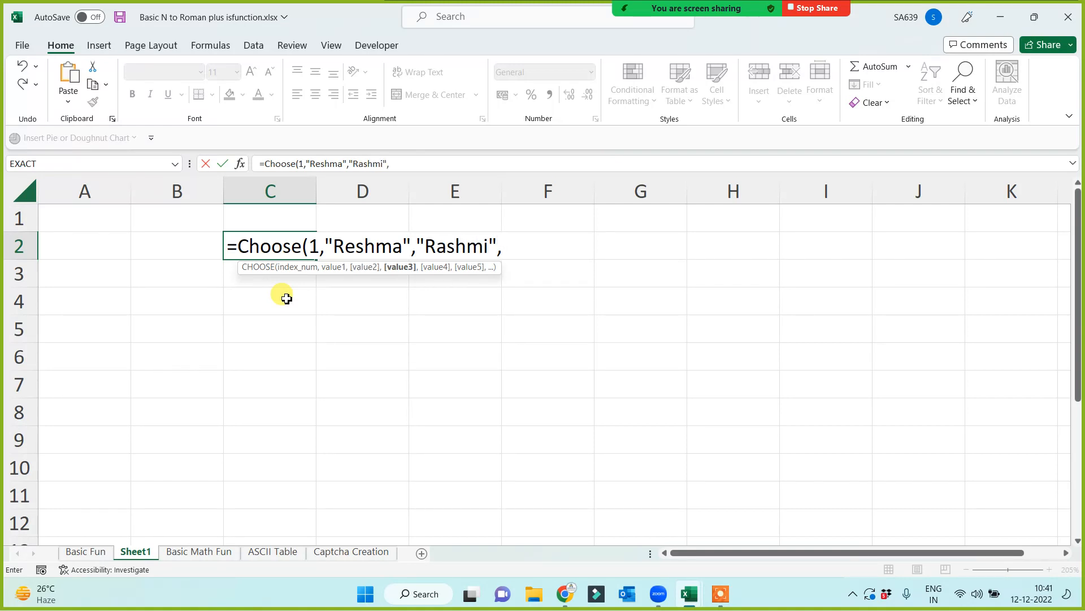
text("Palak",")
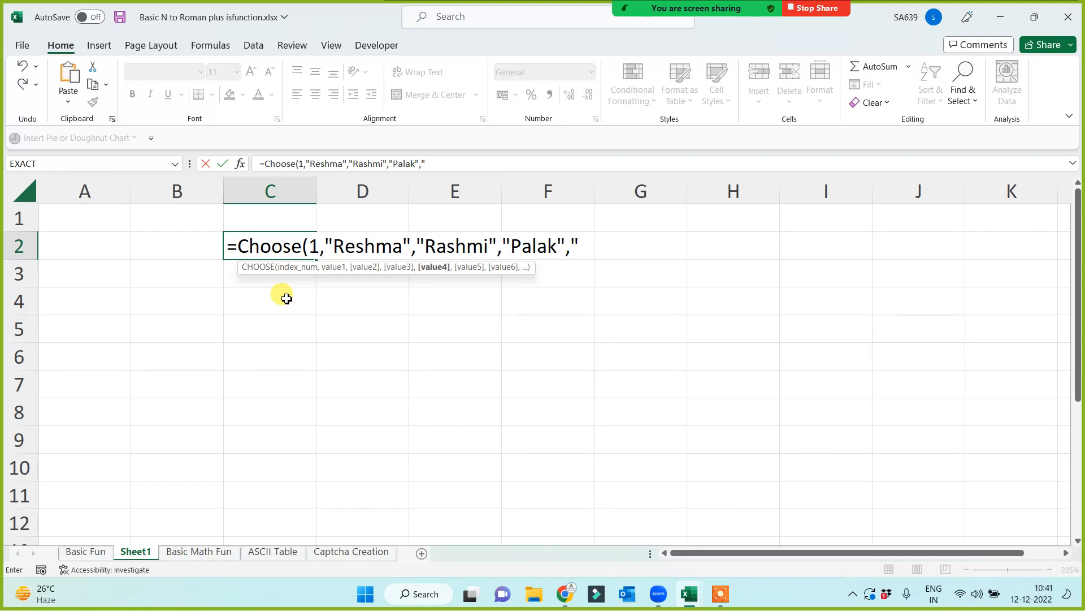
text(Sapna)
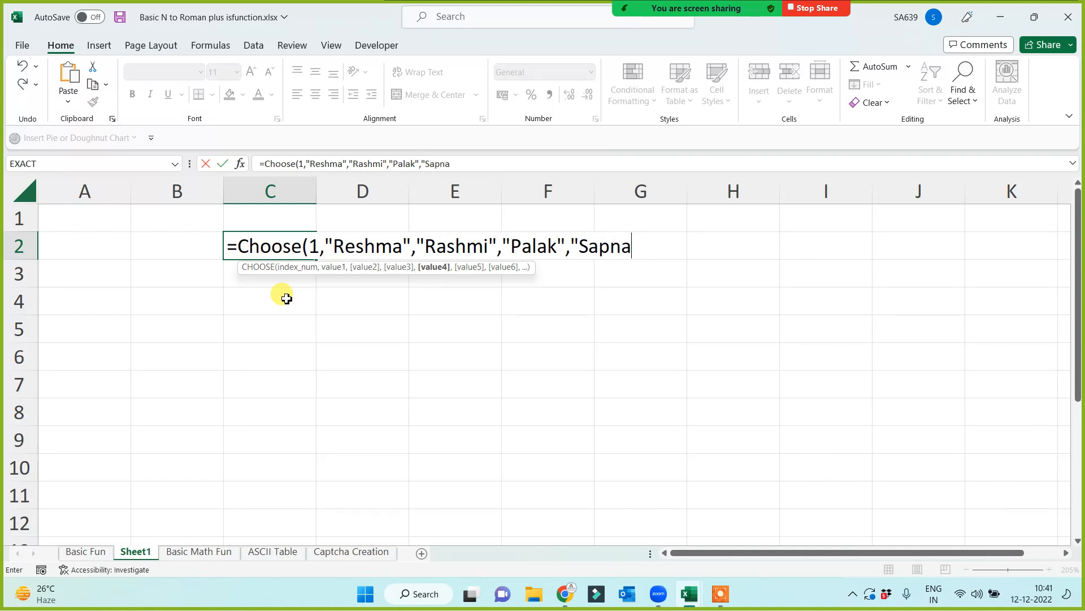
text(",")
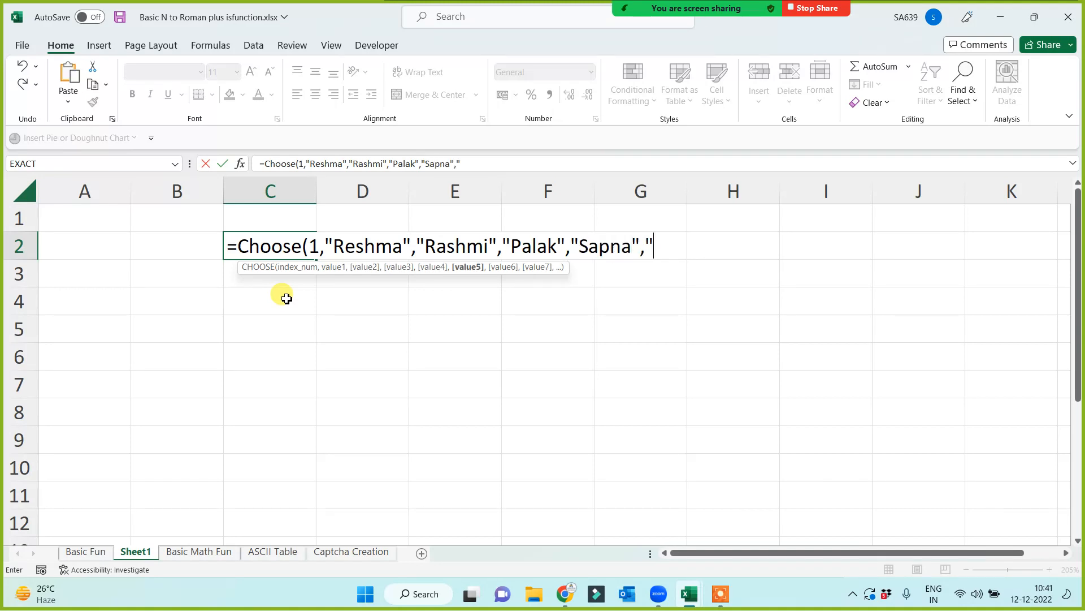
text(Nikhil)
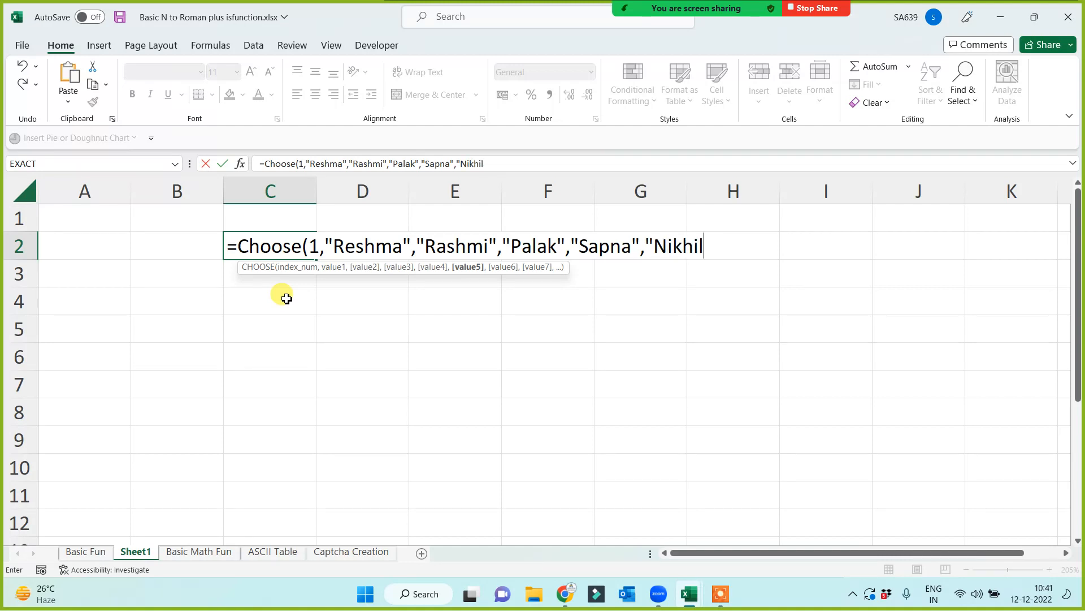
text(",")
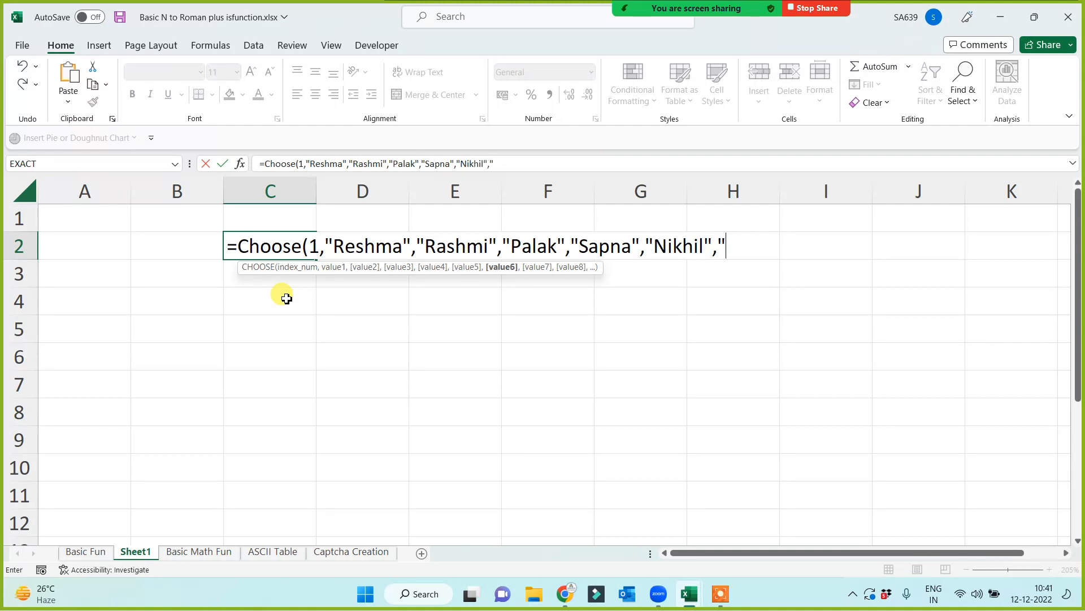
text(Arjun",)
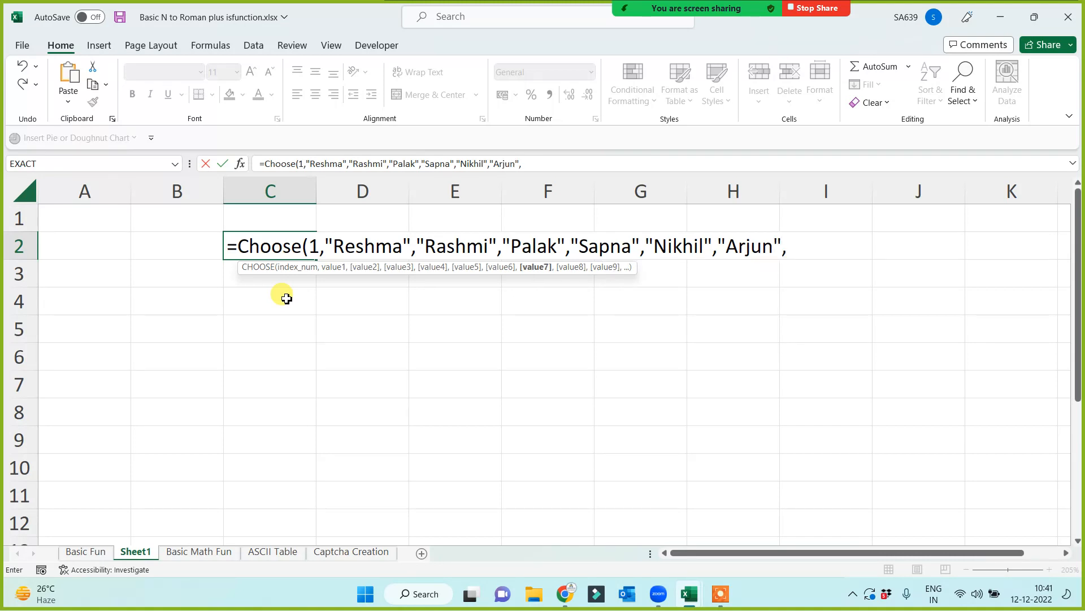
text("Din",)
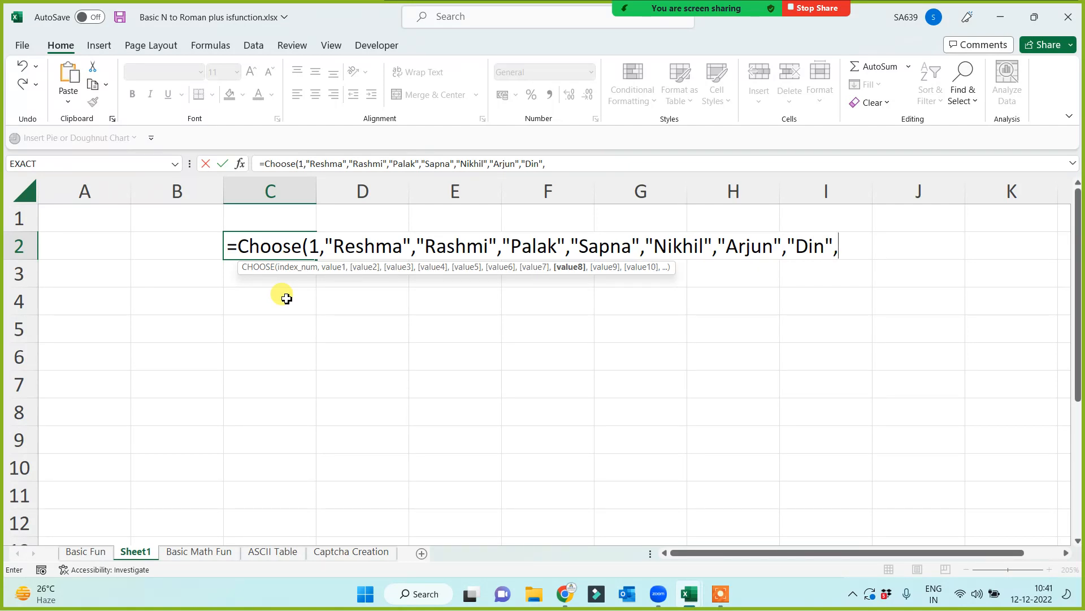
text("Aks)
key(BackSpace)
key(BackSpace)
text(kash",)
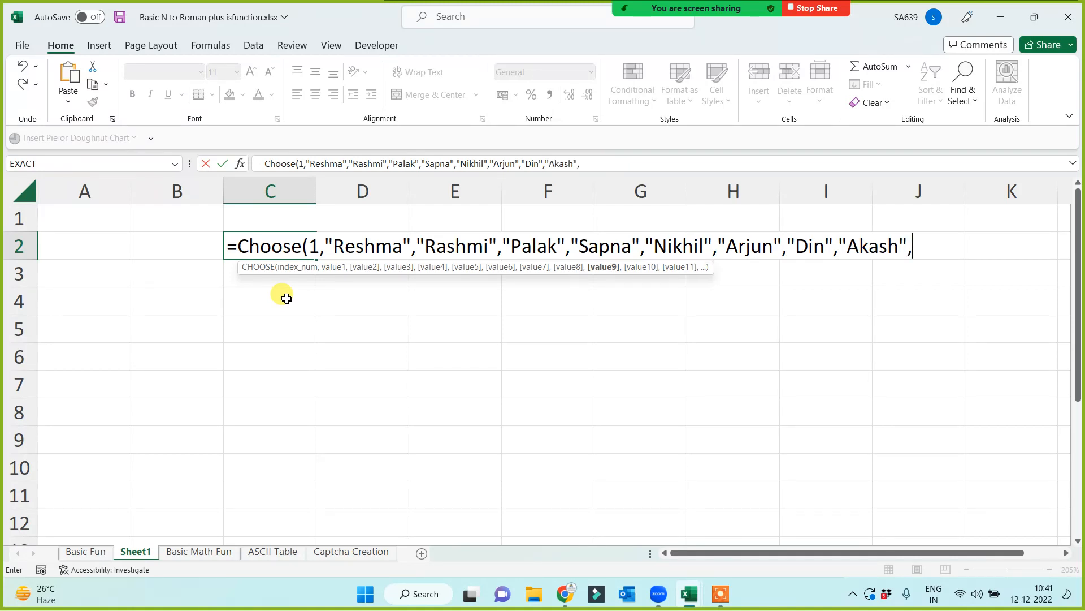
text("Hemant",)
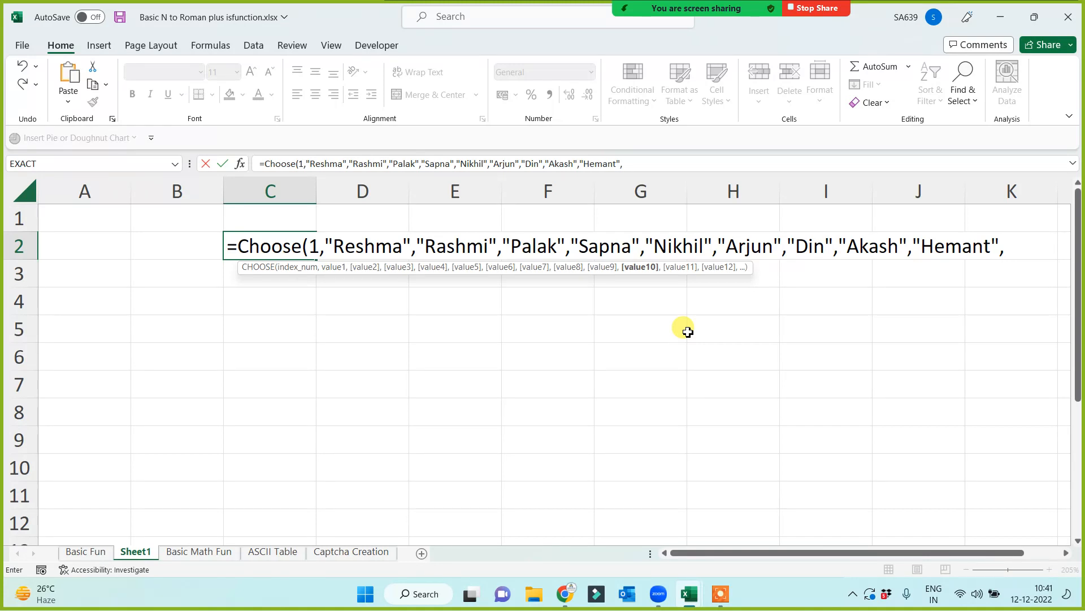
text(")
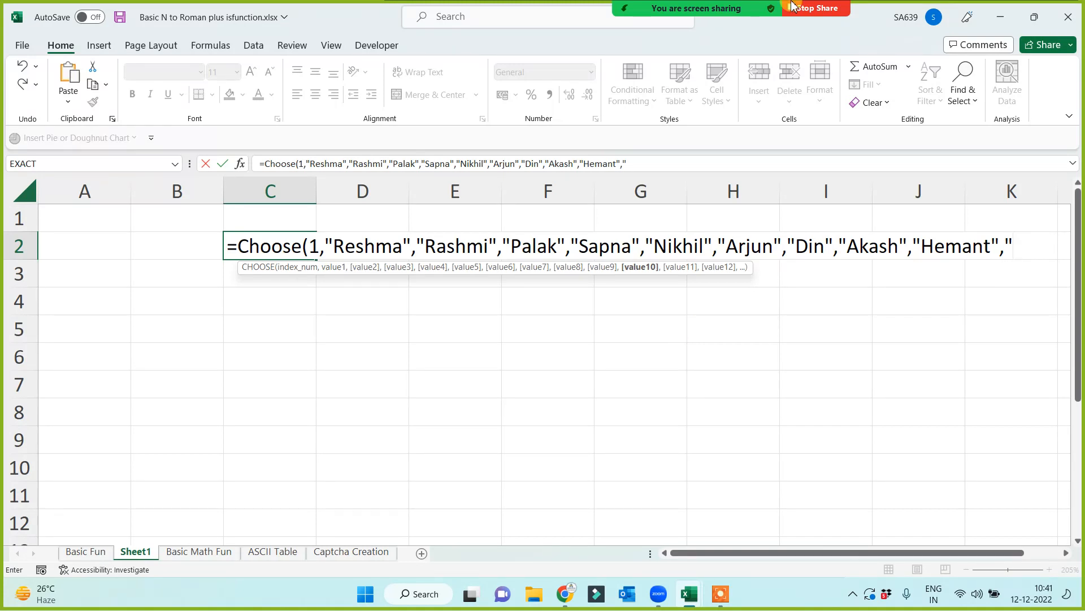
- Look up the Zoom meeting's participant list, and return to the unfinished CHOOSE formula in Excel
mouse_move(803, 7)
click(615, 25)
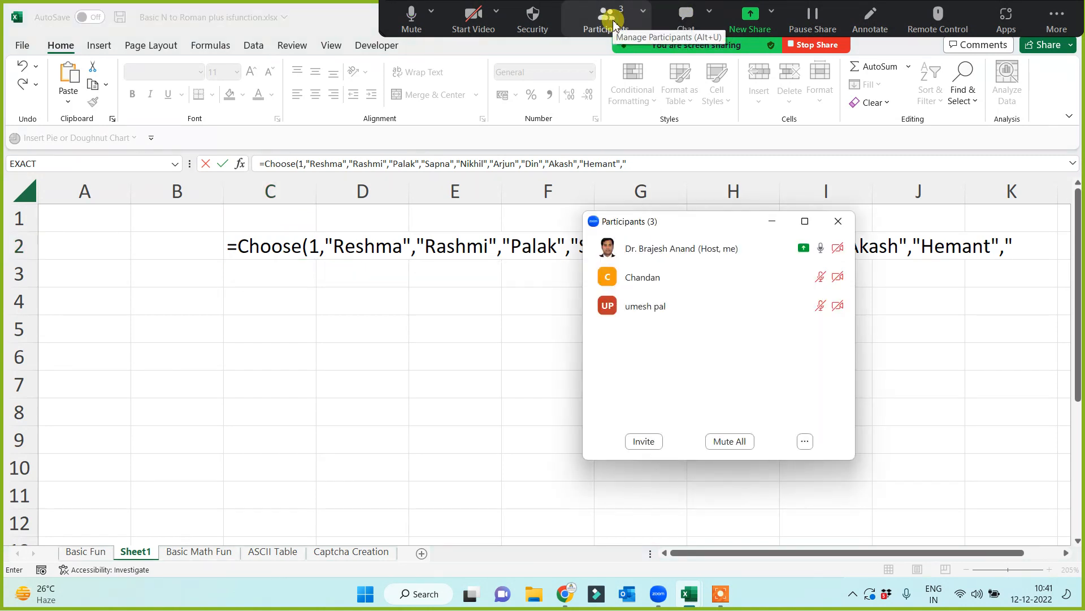
click(772, 221)
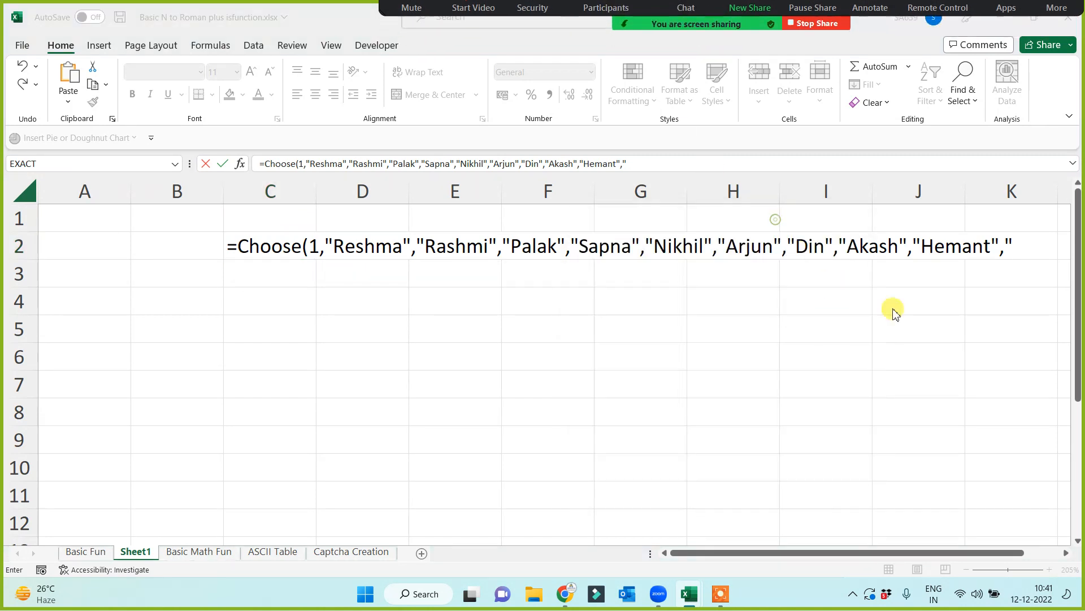
click(1013, 245)
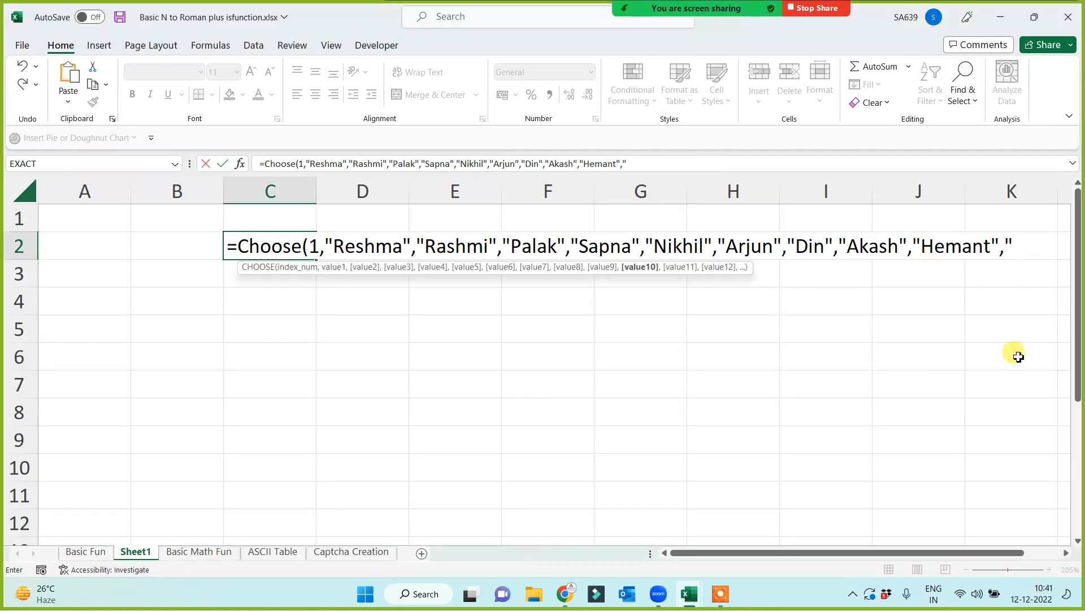
- Add the two other meeting participants' first names as the last quoted values and close the CHOOSE formula's parenthesis
text(Umesh)
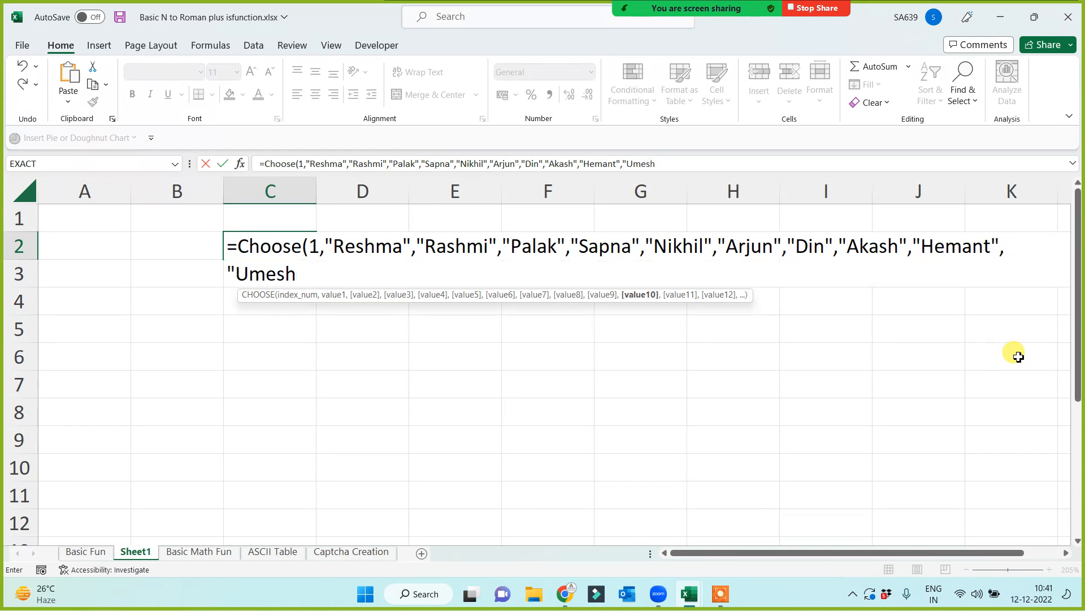
text(","Chan)
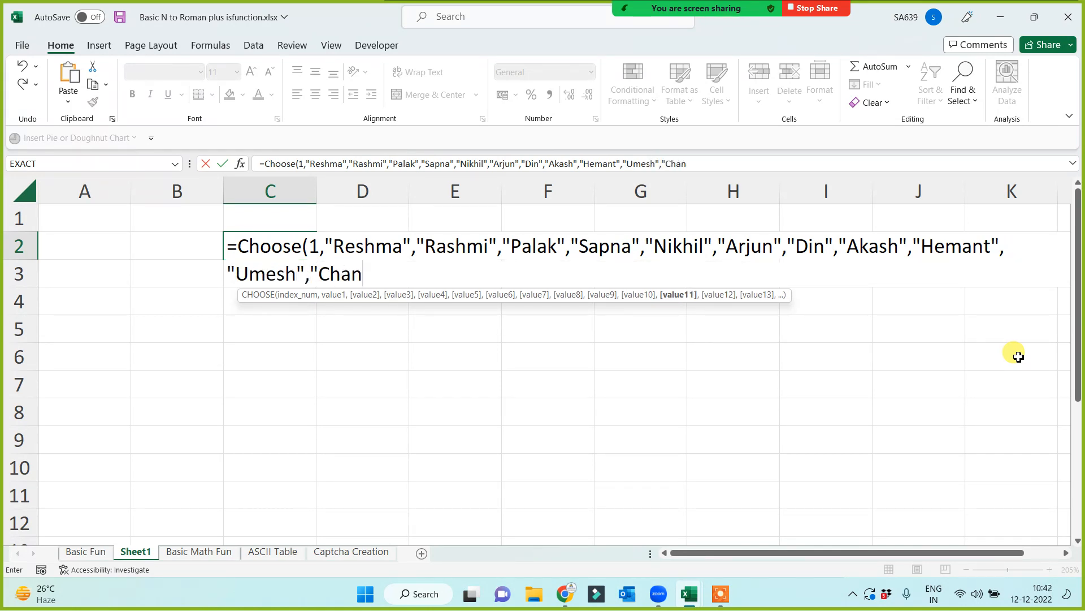
text(dan")()
key(BackSpace)
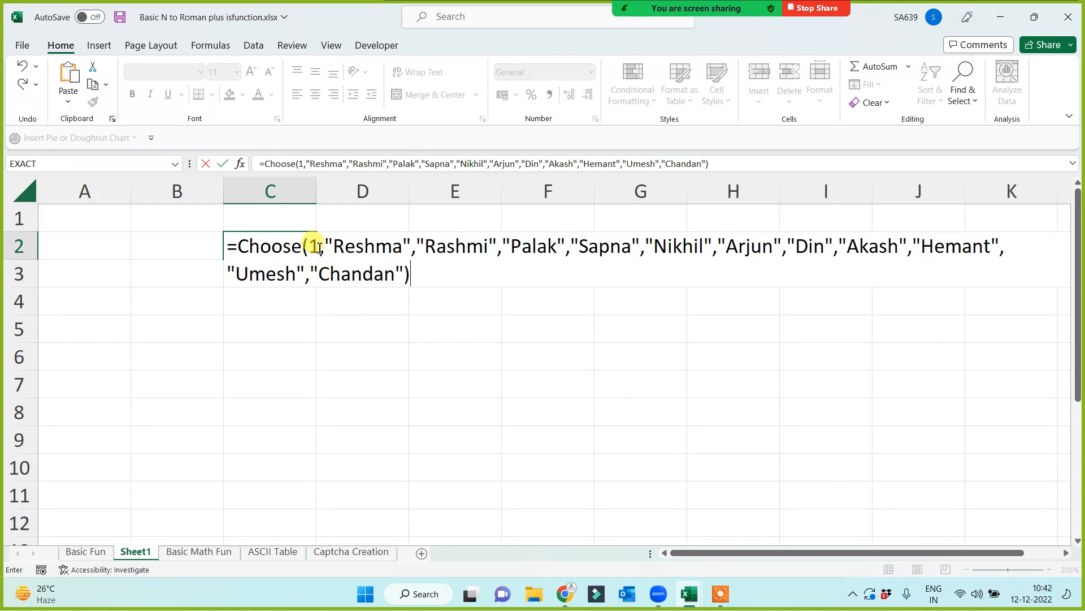
- Replace the CHOOSE formula's index number in C2 with RANDBETWEEN(1,11) and enter the formula
click(314, 247)
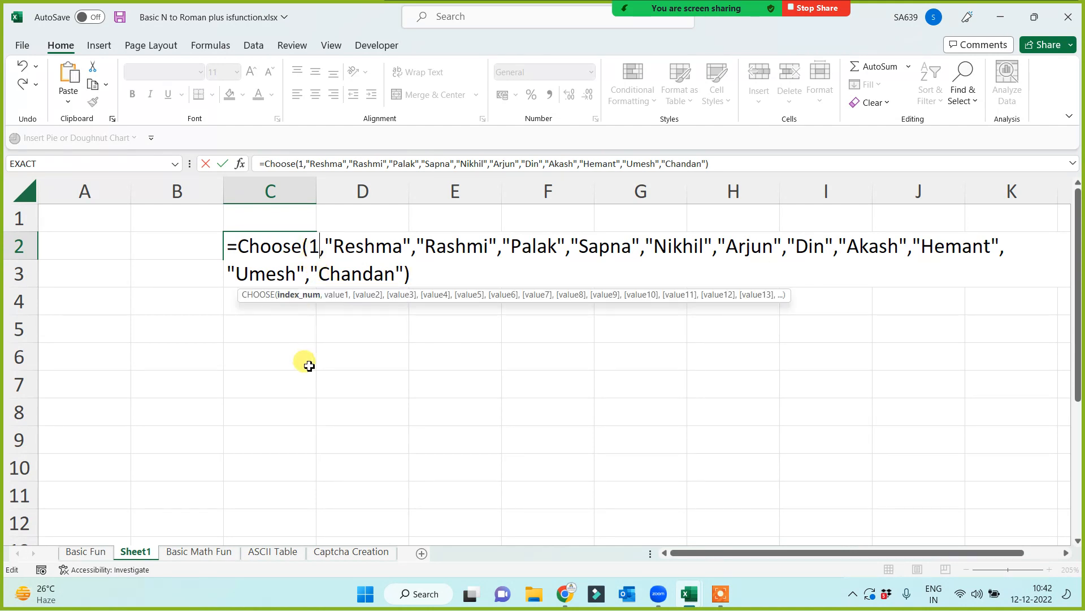
key(BackSpace)
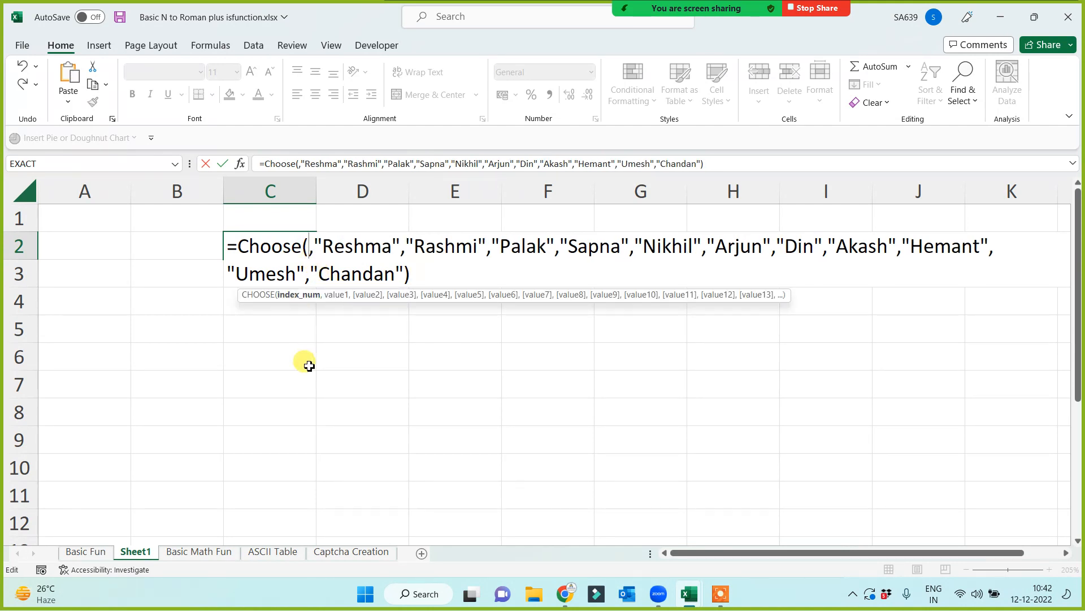
text(rand)
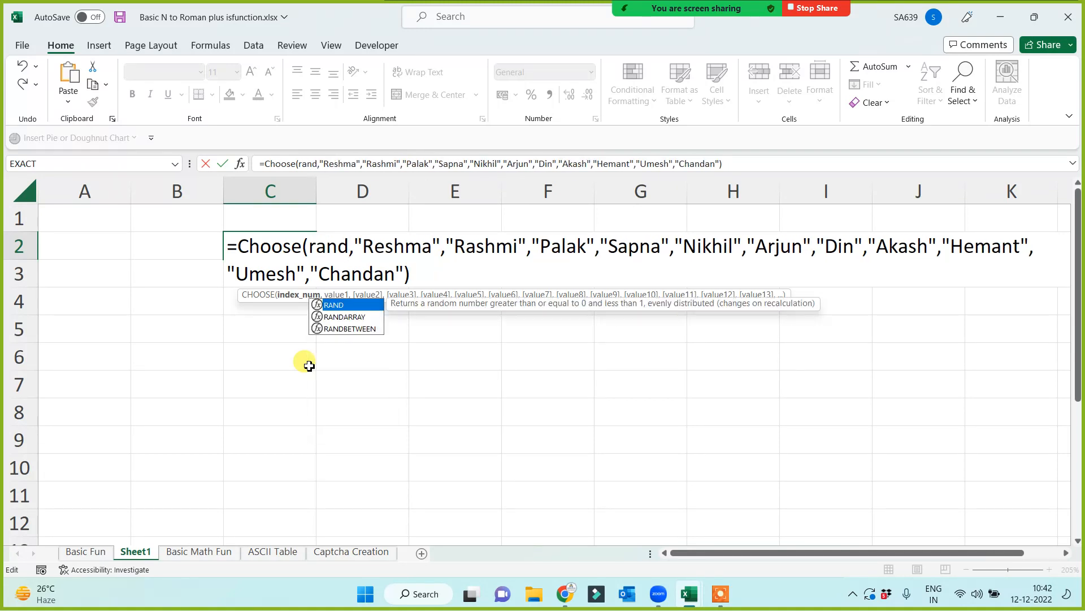
key(Down)
key(Down)
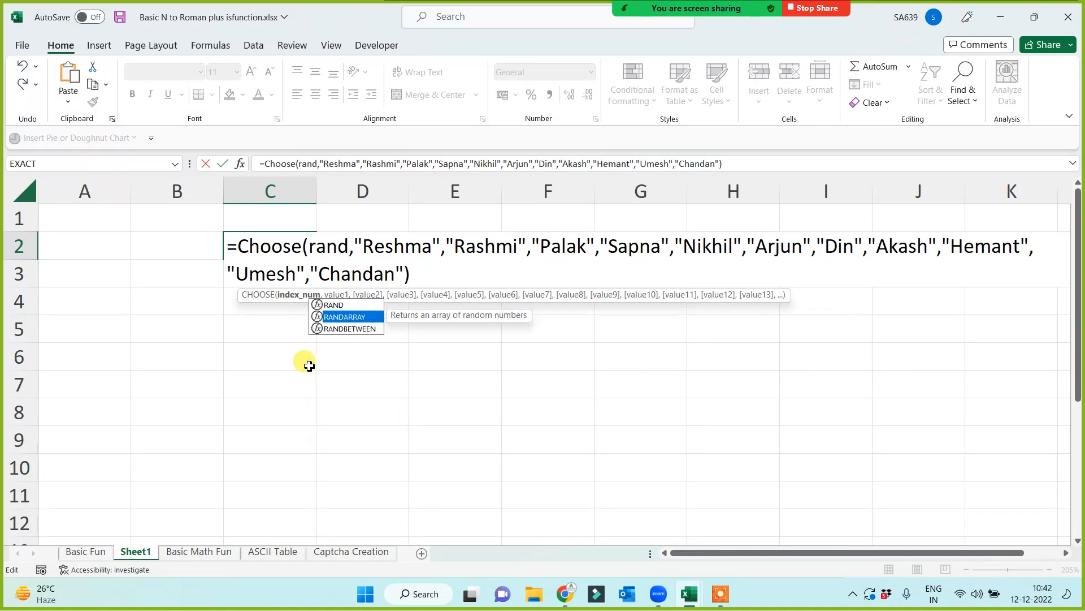
key(Tab)
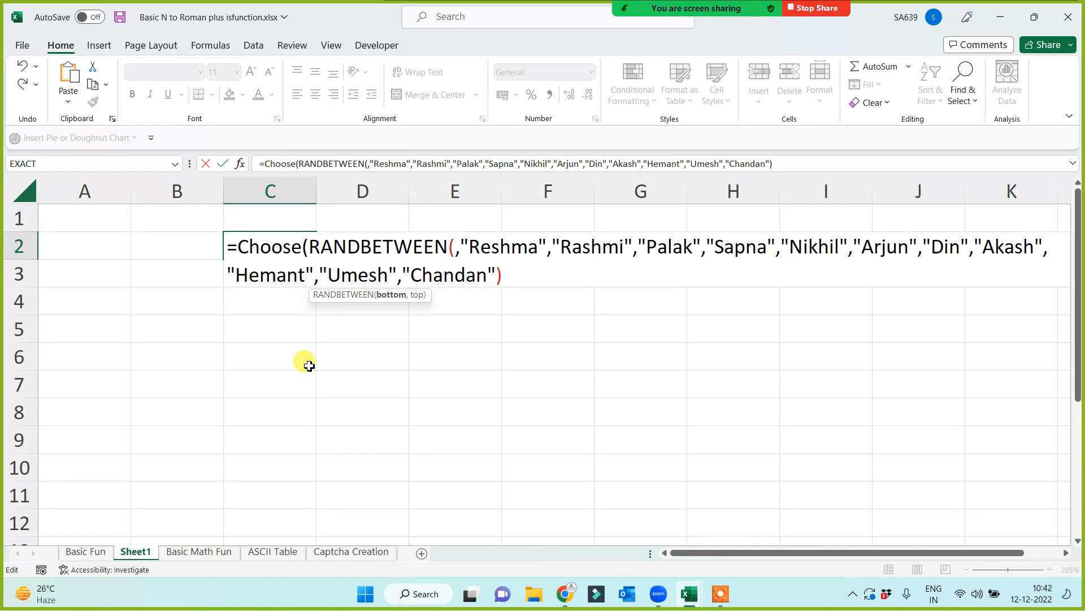
text(1,11))
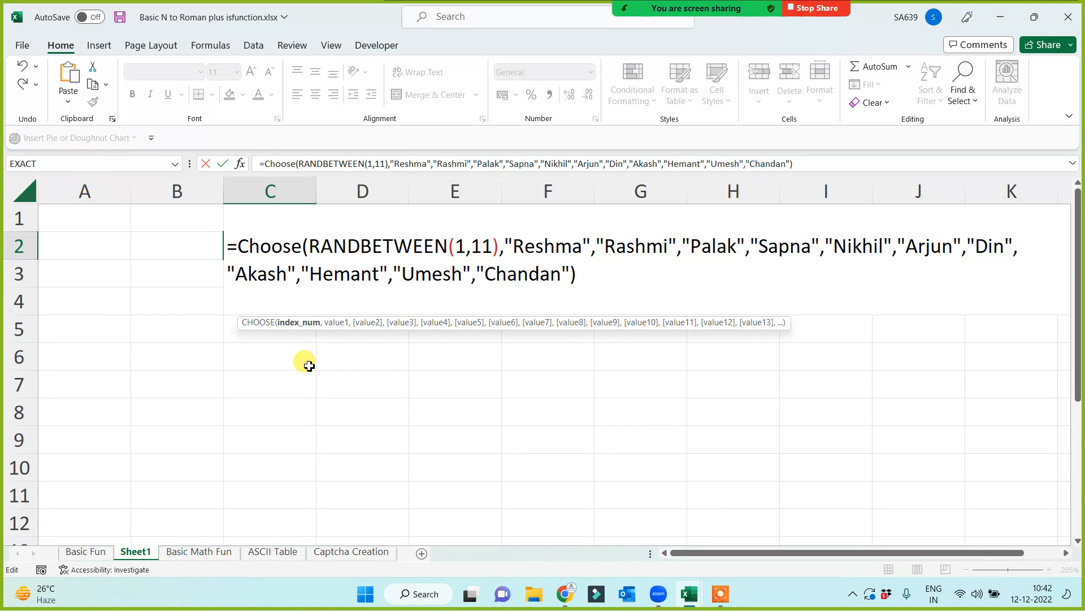
key(Return)
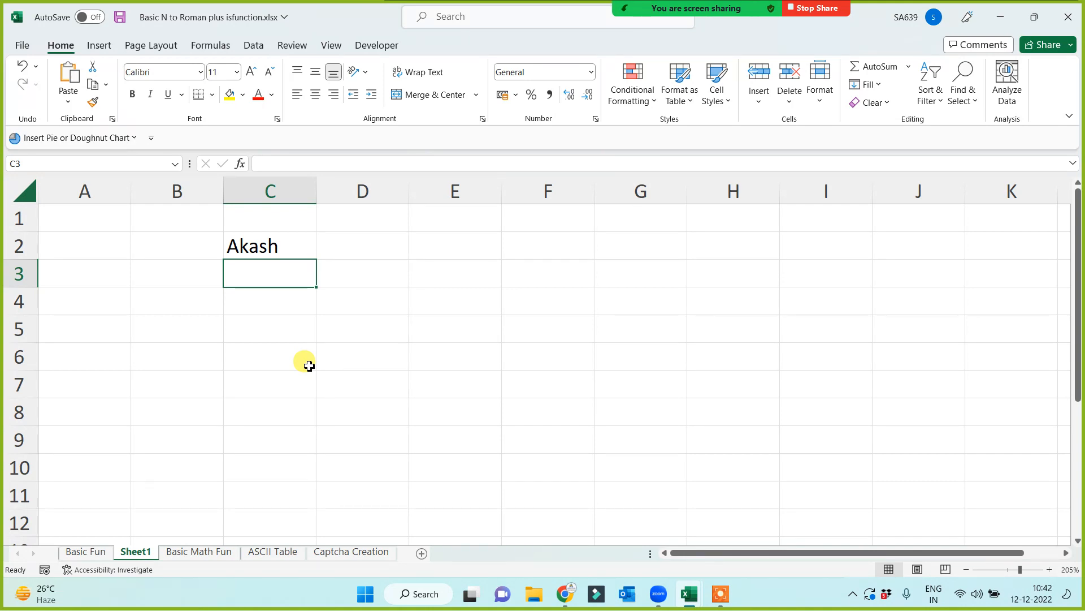
- Enter filler text in C4, C5 and C6 to make the random name in C2 recalculate
key(Down)
text(sdfsaf)
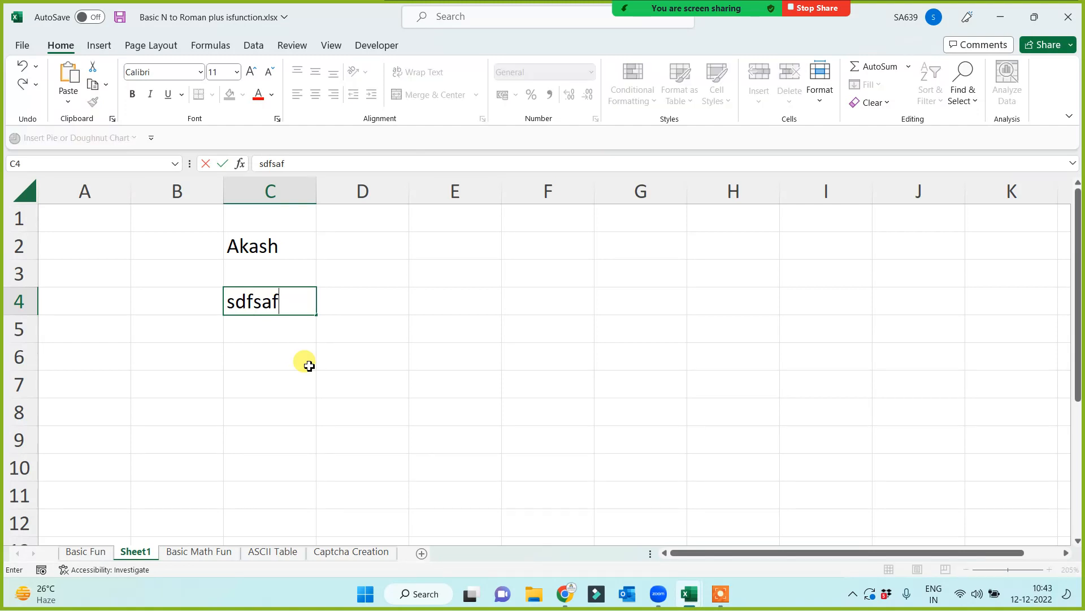
key(Return)
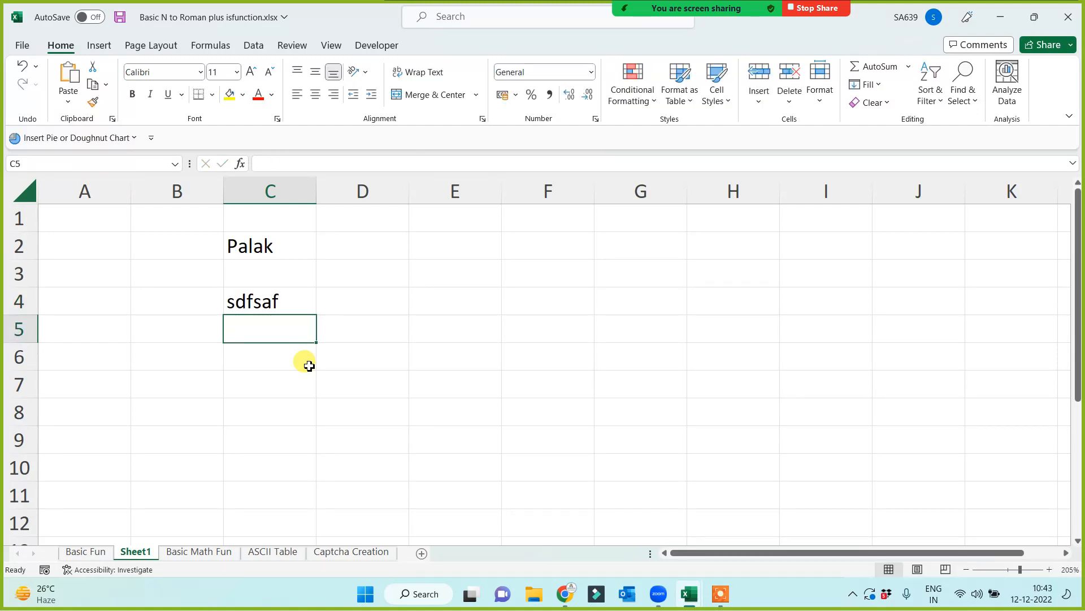
text(sdfsad)
key(Return)
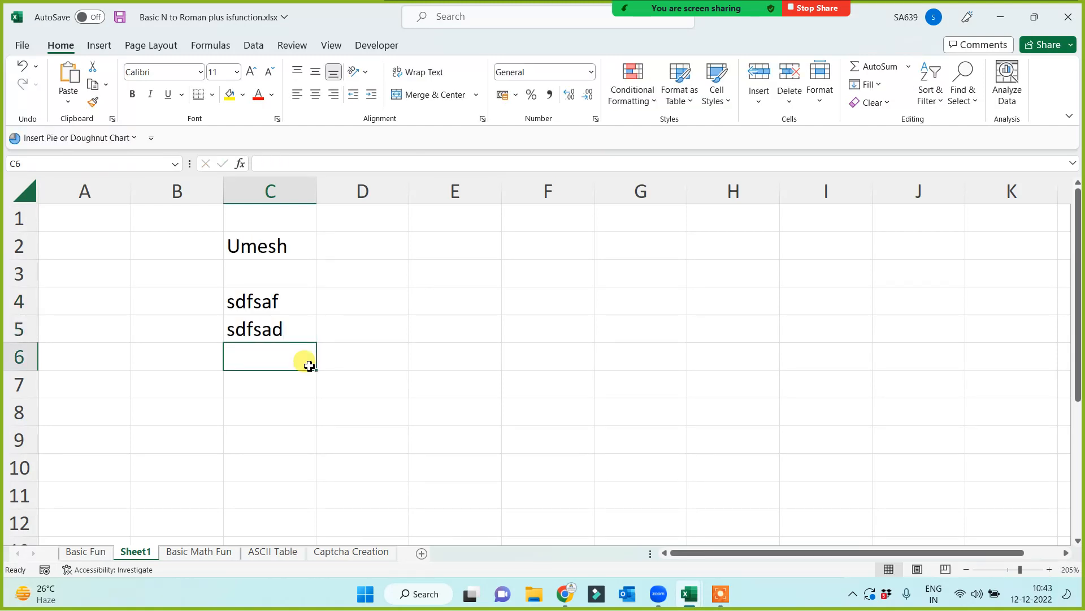
text(sdafsdf)
key(Return)
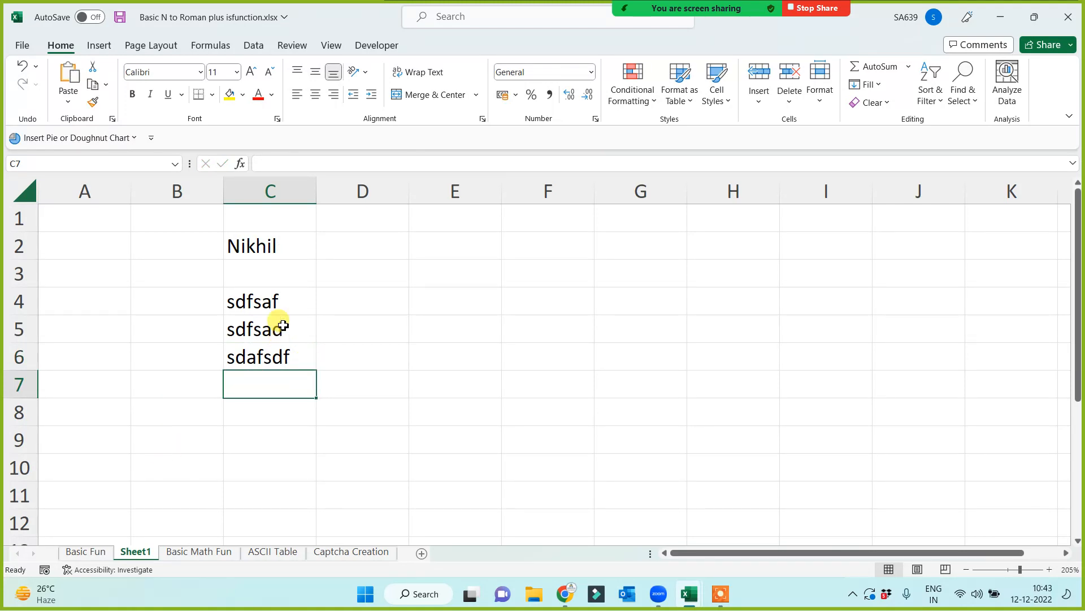
- Clear the filler text from cells C4 to C7
drag(280, 294, 281, 390)
key(Delete)
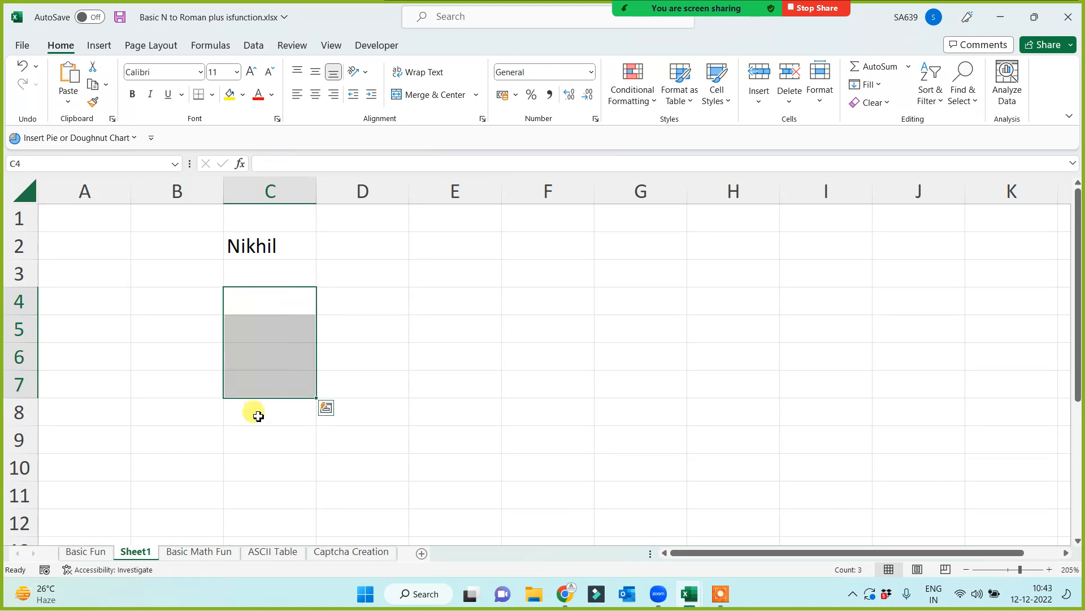
click(253, 413)
- Enter the heading Question1 in C1 above the random name and autofit the width of column C
click(265, 221)
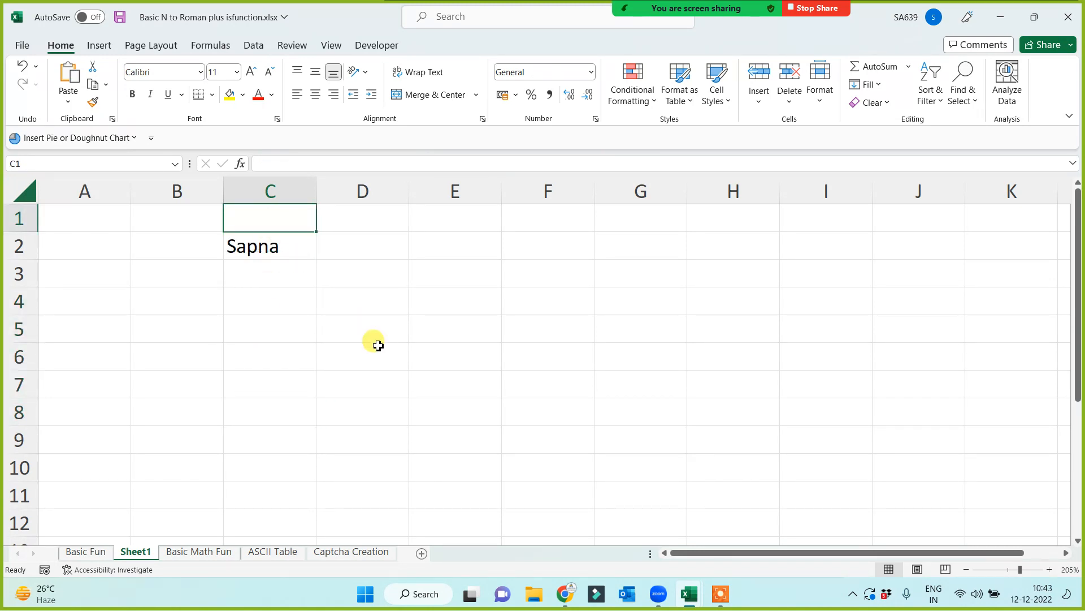
text(Questio)
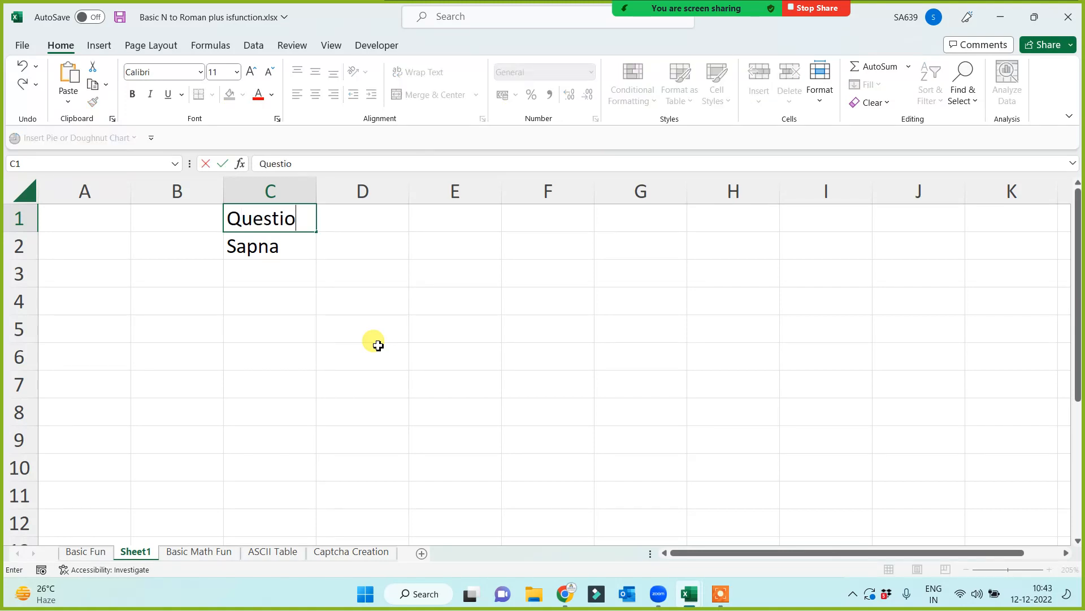
text(n1)
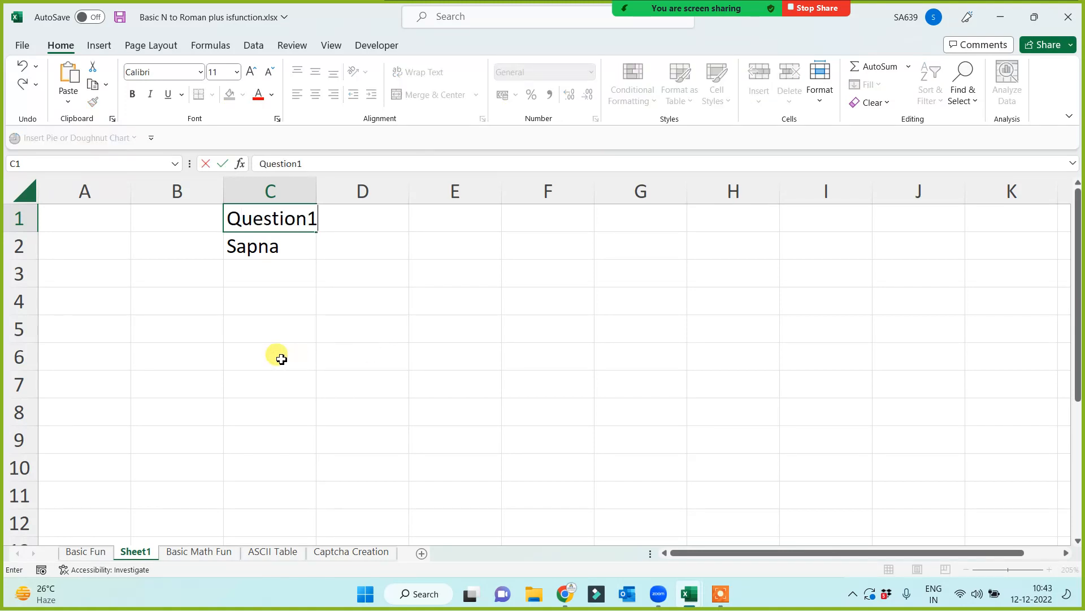
click(266, 349)
double_click(315, 188)
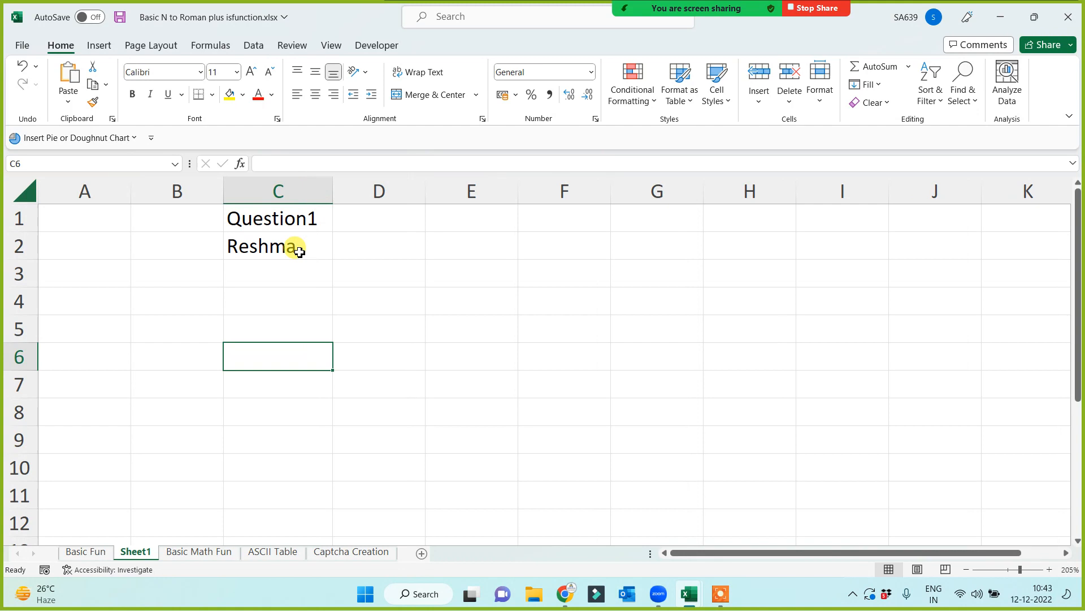
- Shorten the heading in C1 to Question
double_click(313, 218)
key(BackSpace)
click(261, 357)
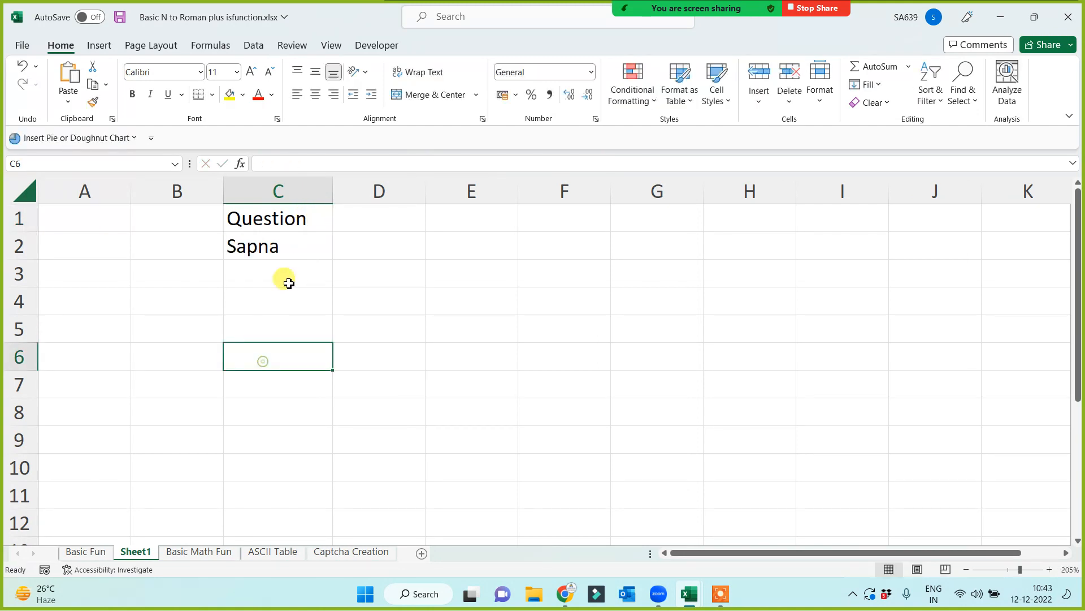
- Copy the heading and random-name formula in C1:C2 to the cells starting at C5, E5 and G5
drag(283, 218, 286, 245)
key(ctrl+c)
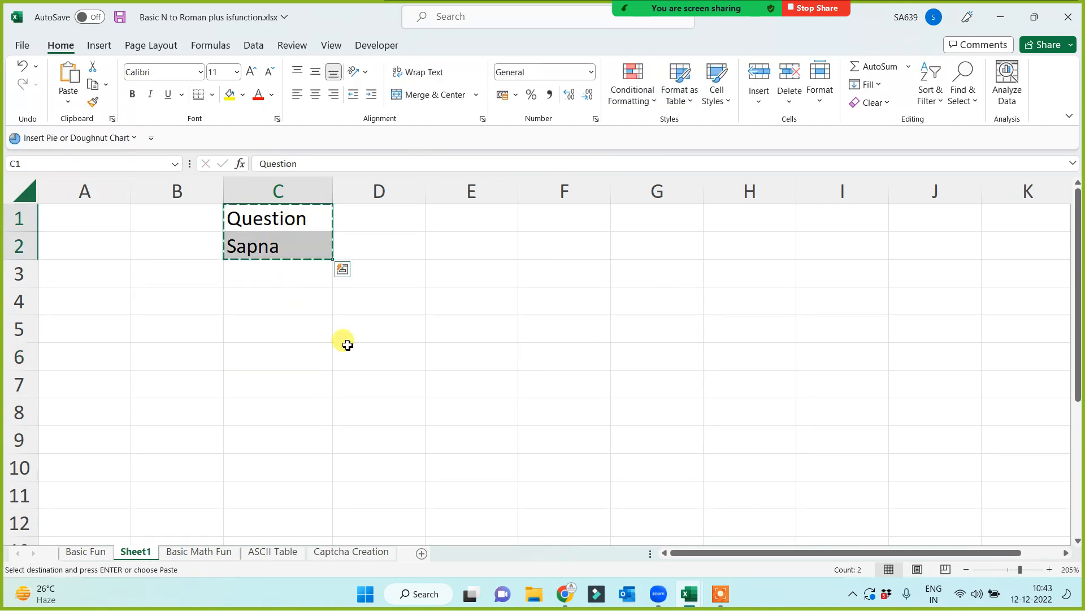
click(268, 318)
key(ctrl+v)
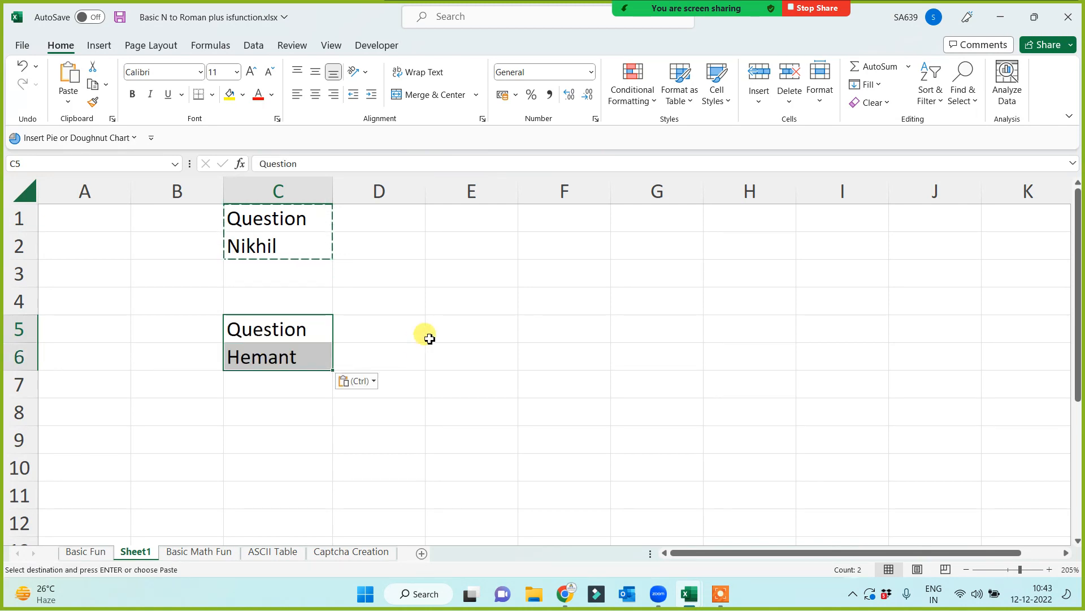
click(430, 330)
key(ctrl+v)
click(653, 336)
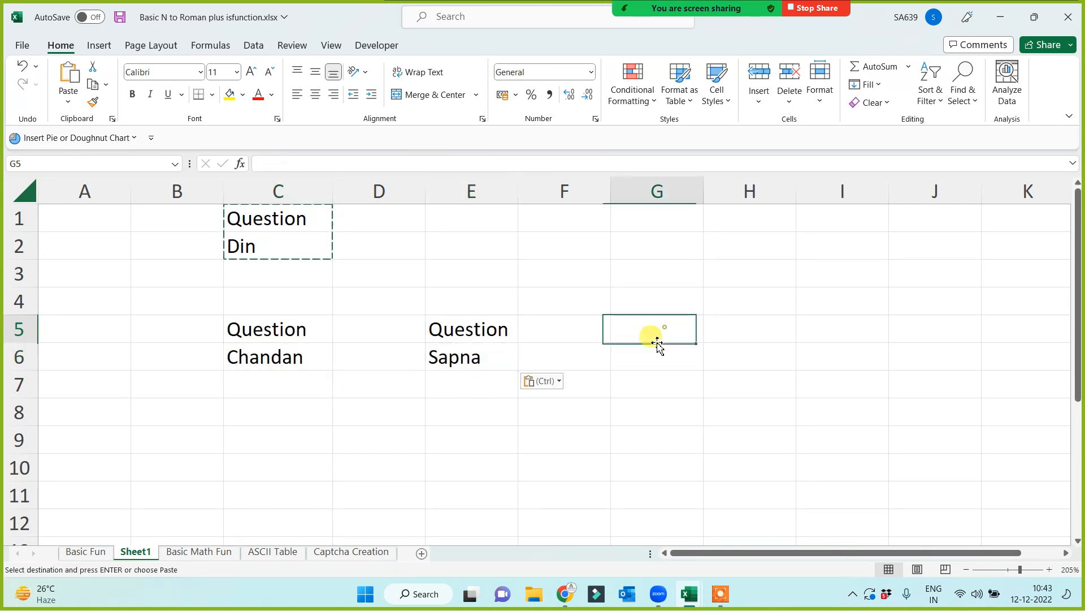
key(ctrl+v)
click(544, 445)
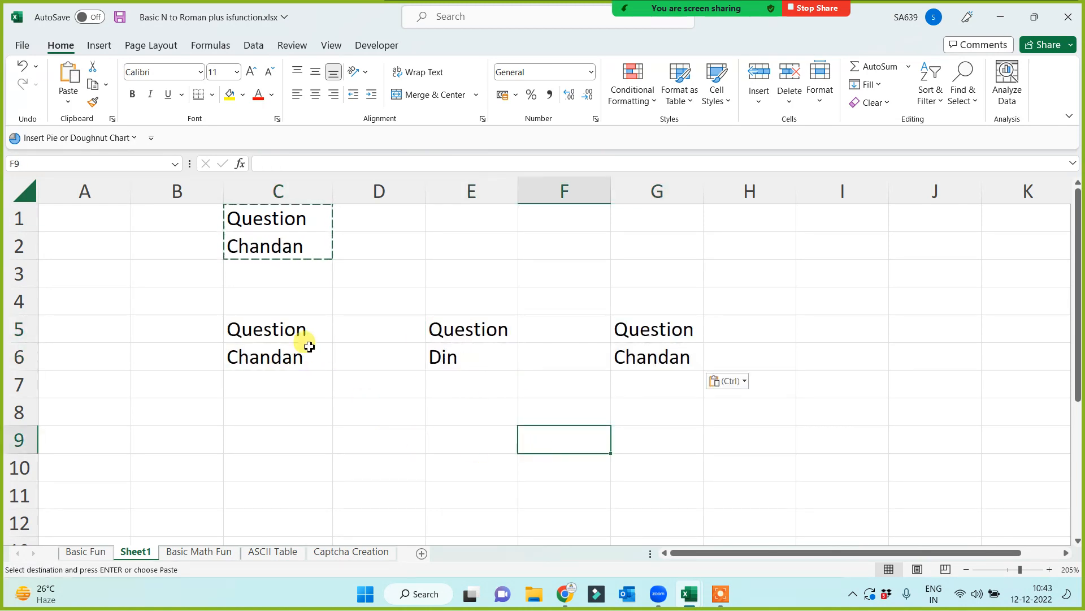
- Replace the copied headings in C5, E5 and G5 with Ans1, Ans2 and Ans3
click(294, 330)
double_click(303, 332)
text(Ans1)
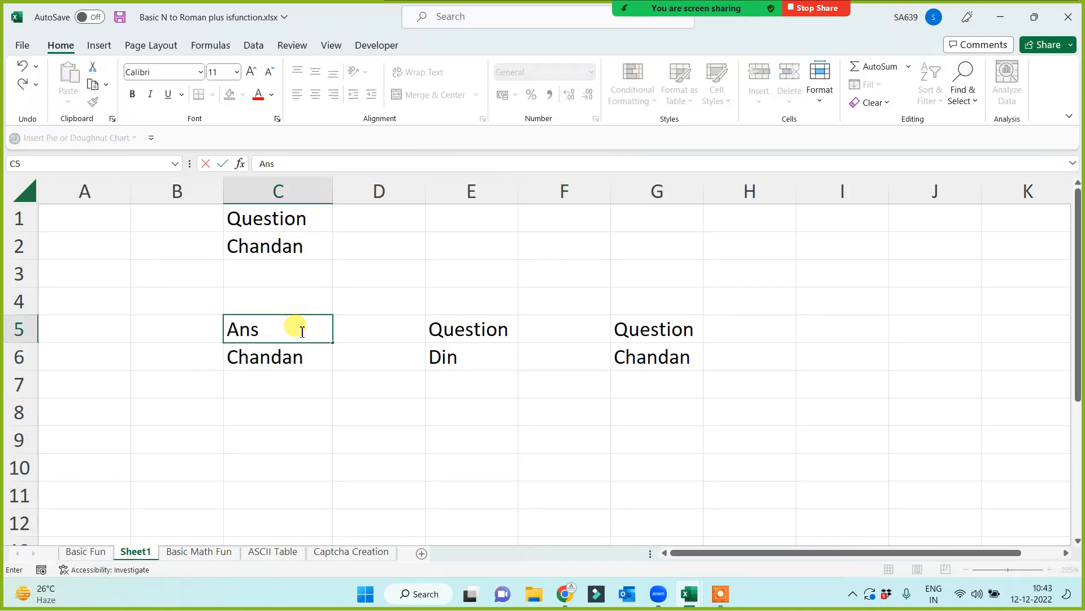
click(469, 332)
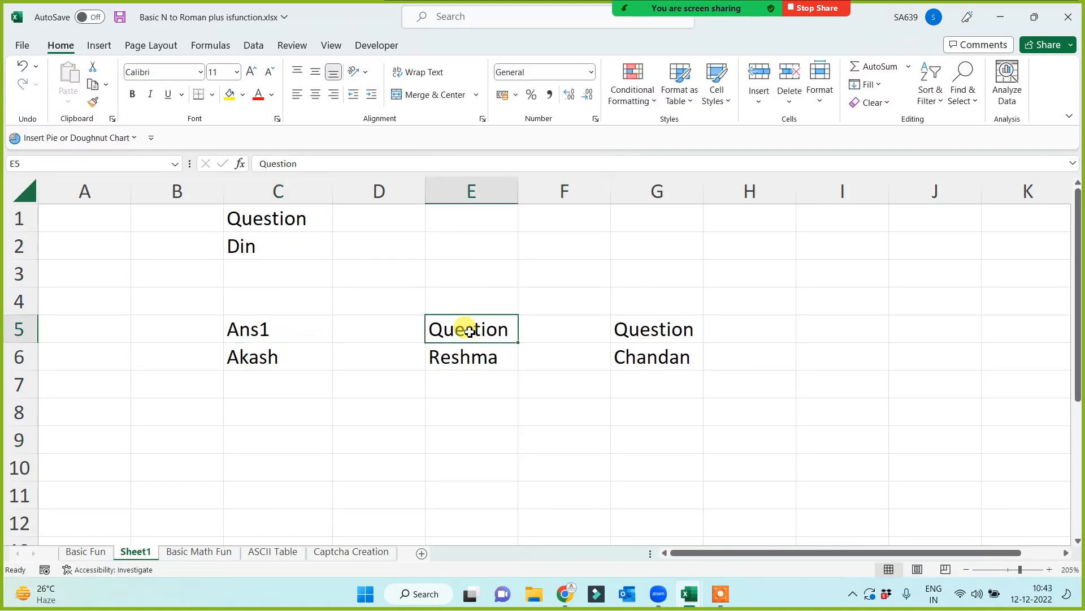
text("Ans)
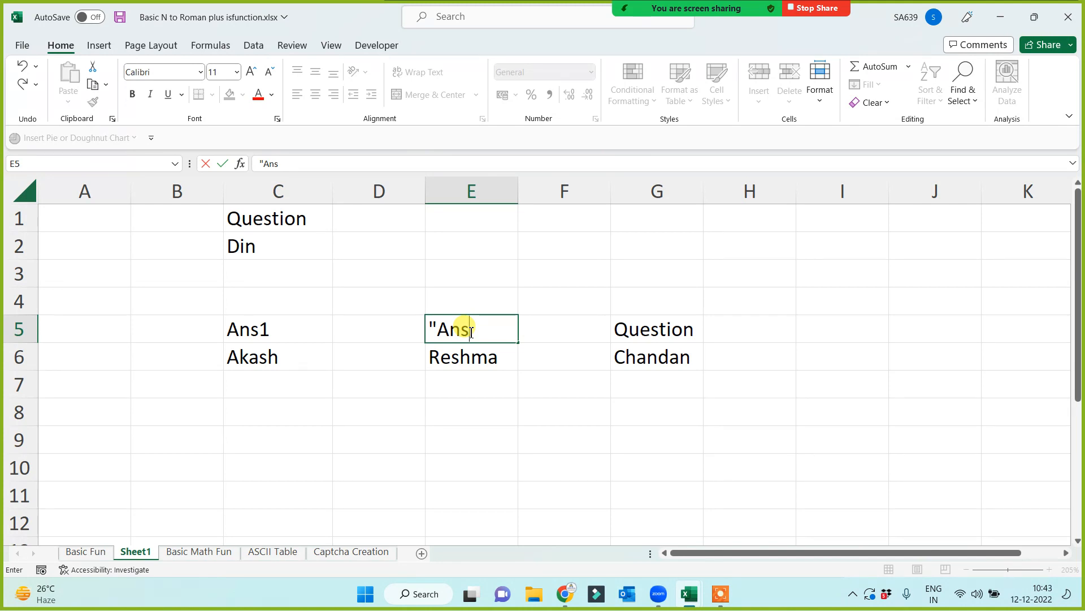
key(BackSpace)
key(BackSpace)
key(BackSpace)
key(BackSpace)
text(Ans2)
click(687, 326)
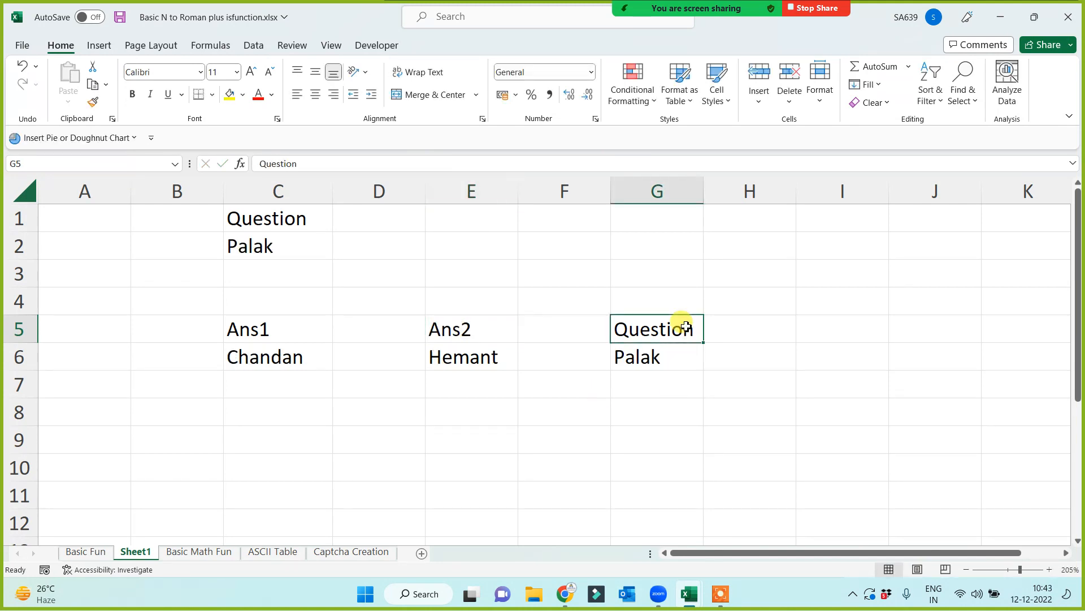
text(Ans3)
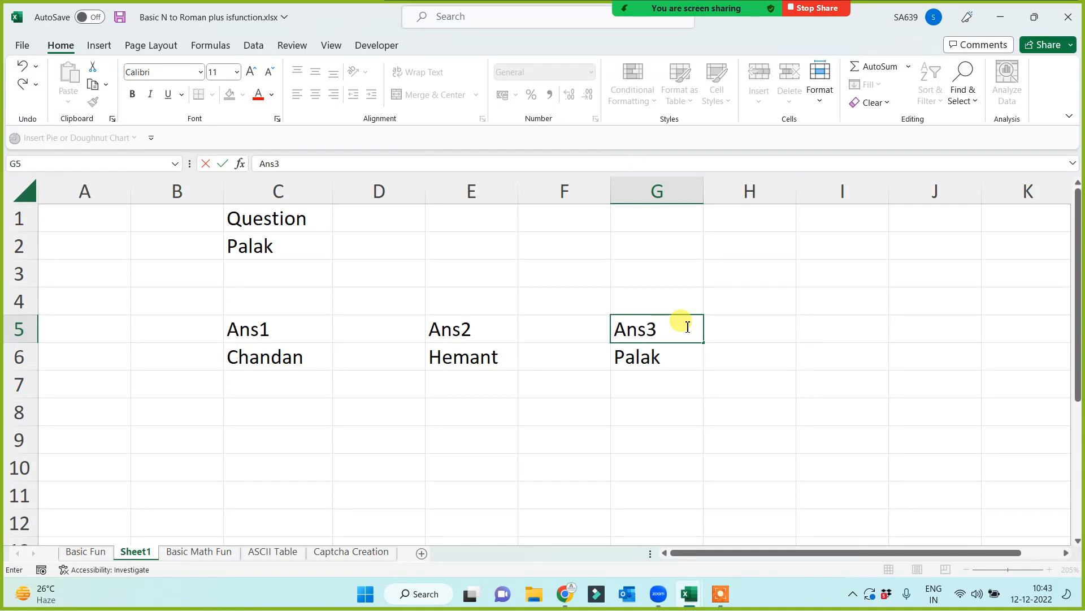
key(Return)
click(419, 465)
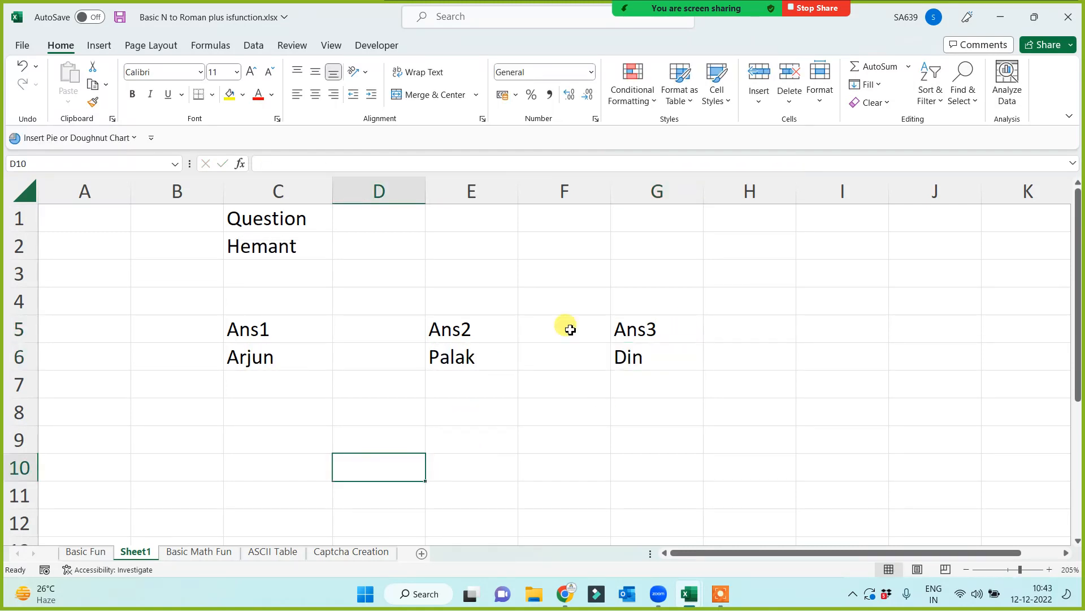
- Enter the heading Start in H1 and begin the entry in H2 with 1-
click(792, 229)
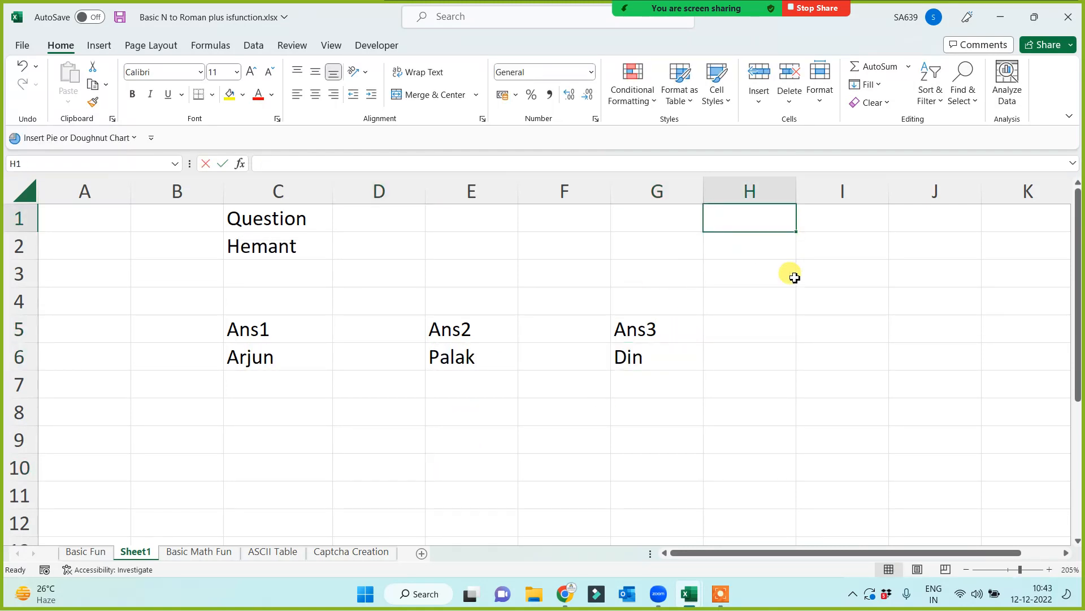
text(Saytar)
key(BackSpace)
key(BackSpace)
key(BackSpace)
key(BackSpace)
key(BackSpace)
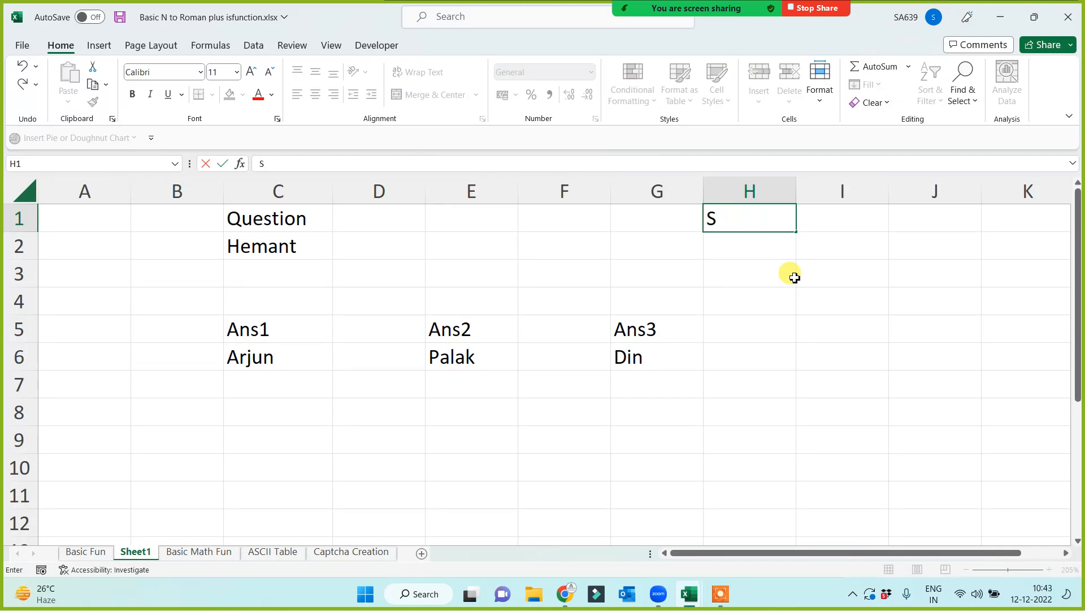
text(tart)
key(Return)
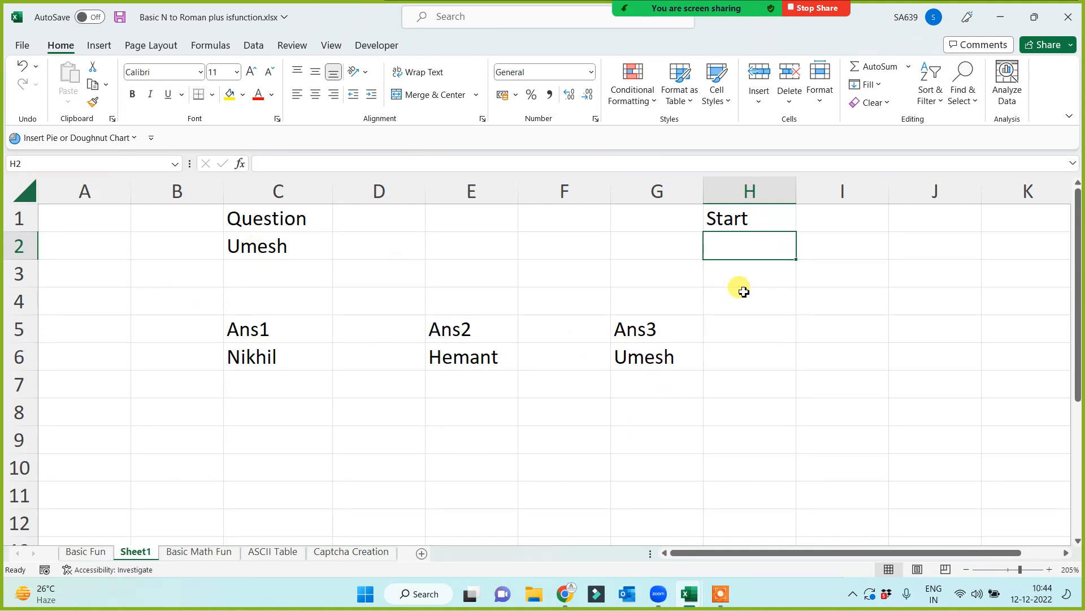
text(1-)
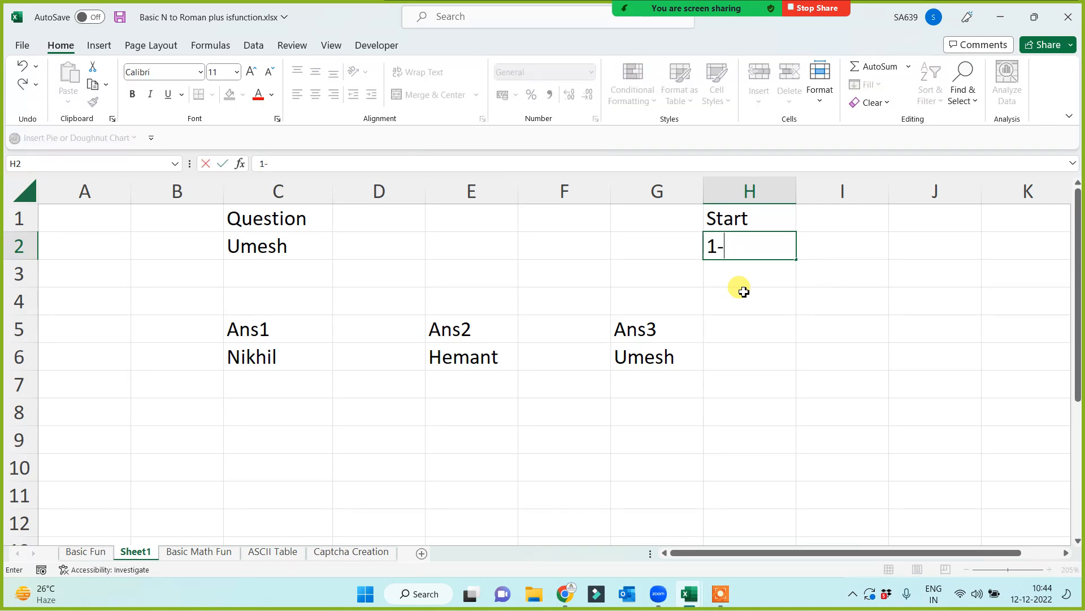
- Enter the ranges 1 to 5, 6 to 10 and 11 to 15 under the Start heading in H2:H4
key(BackSpace)
text(to 5)
key(Return)
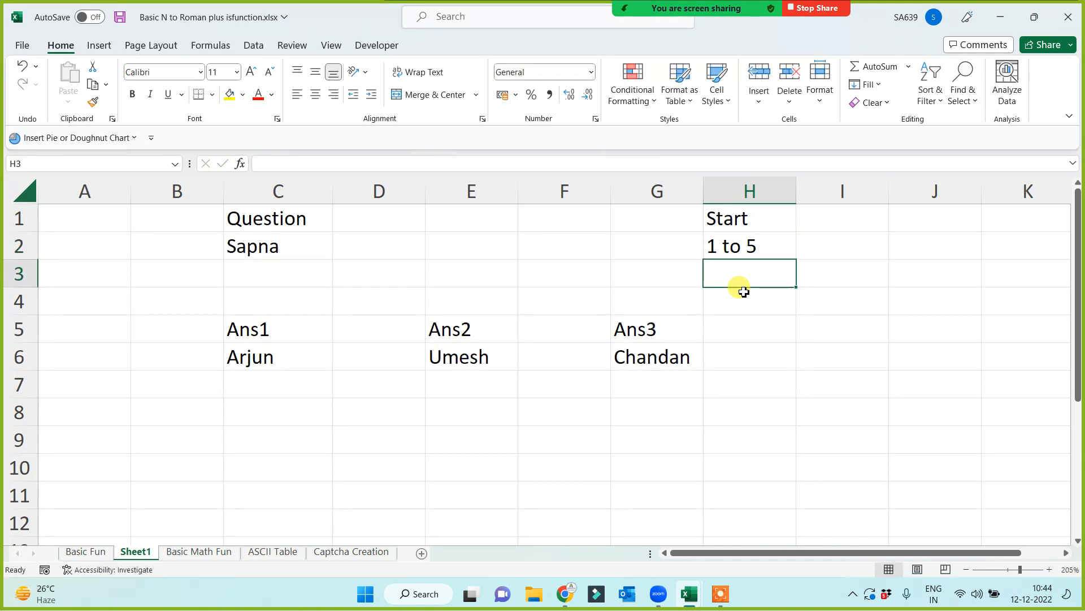
text(6 to 1)
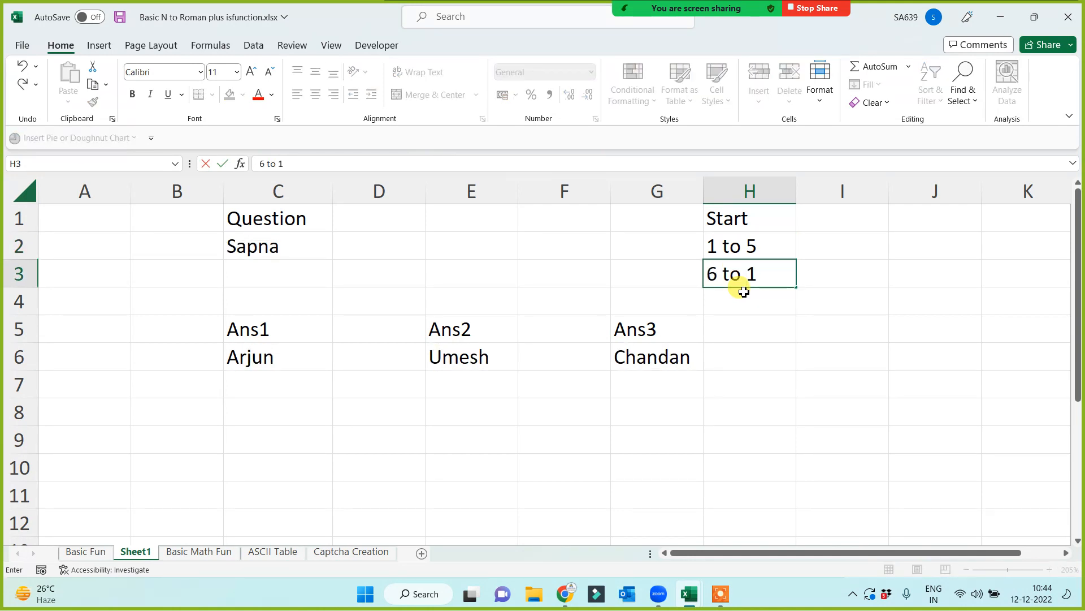
text(0)
key(Return)
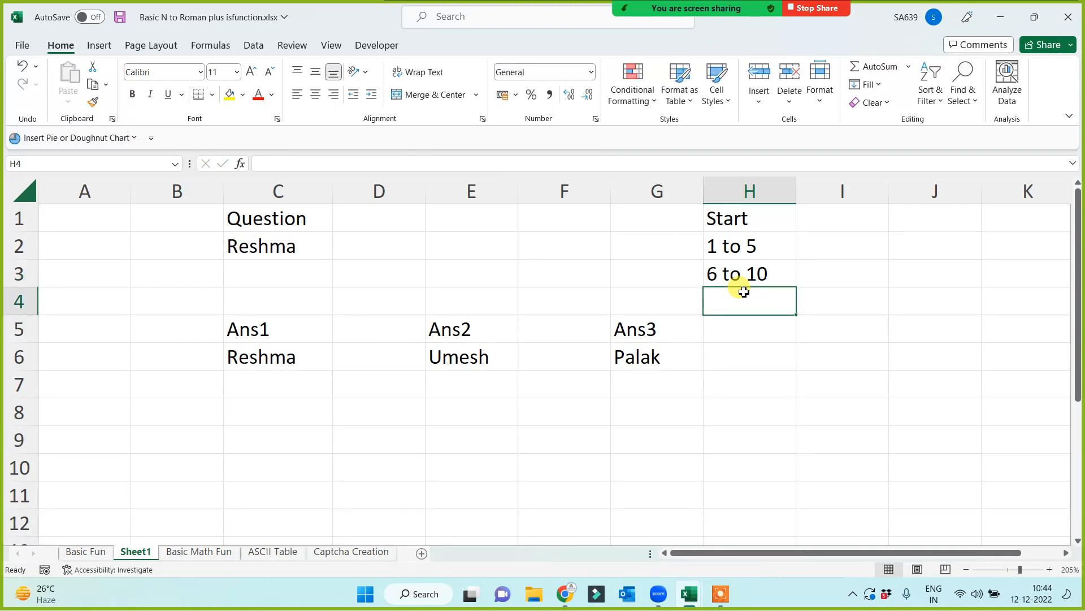
click(290, 350)
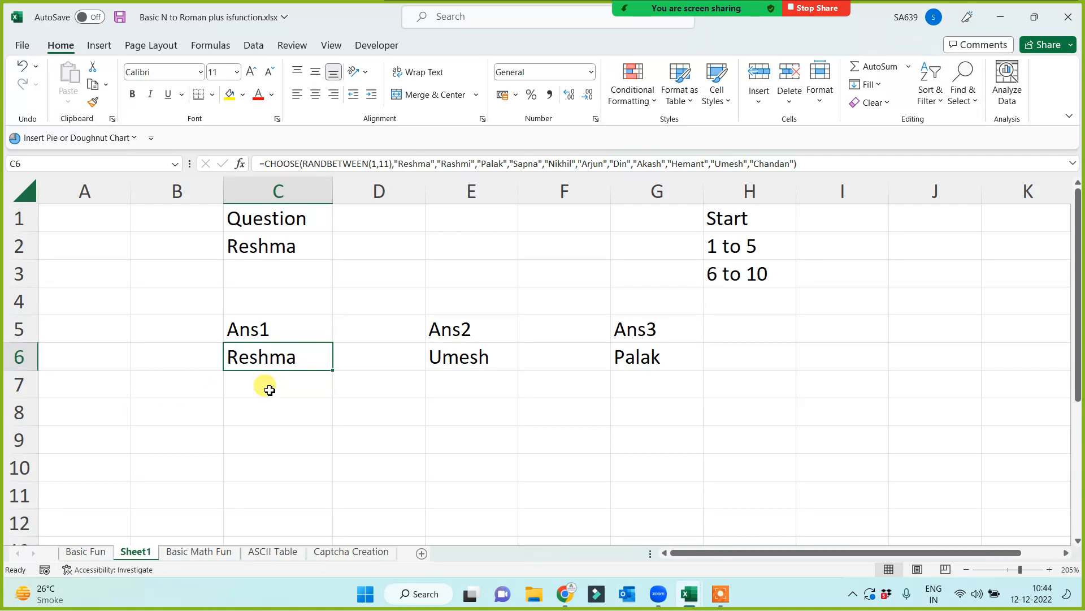
click(738, 300)
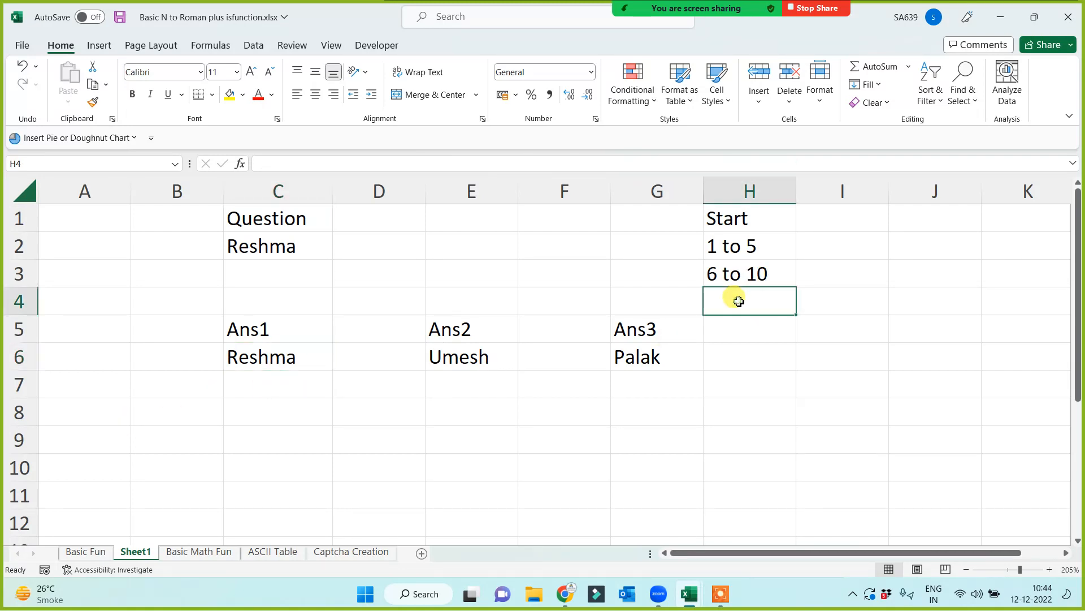
text(11 to )
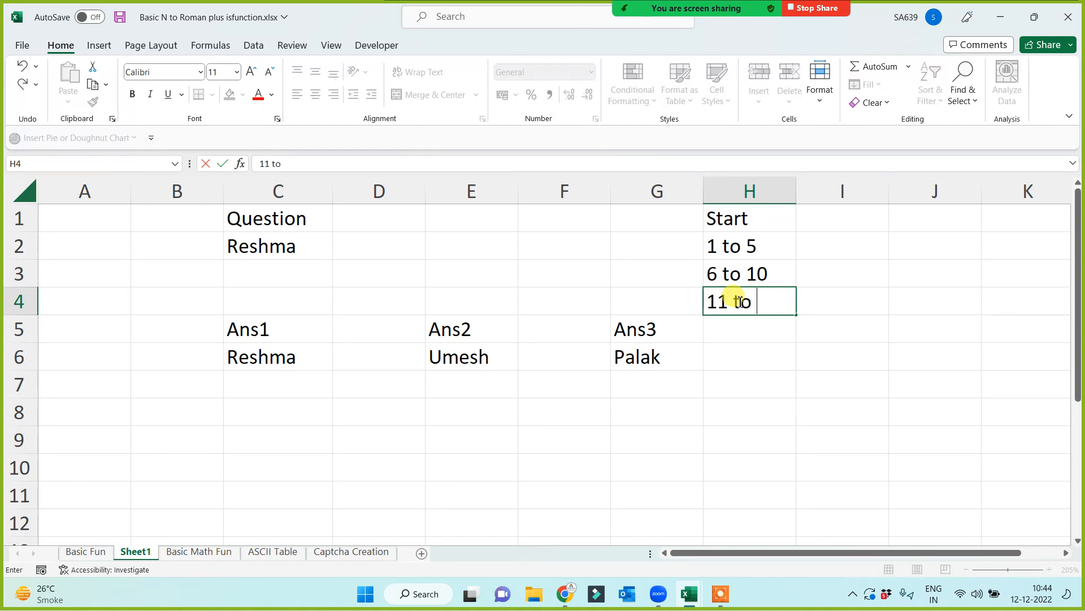
text(15)
key(Return)
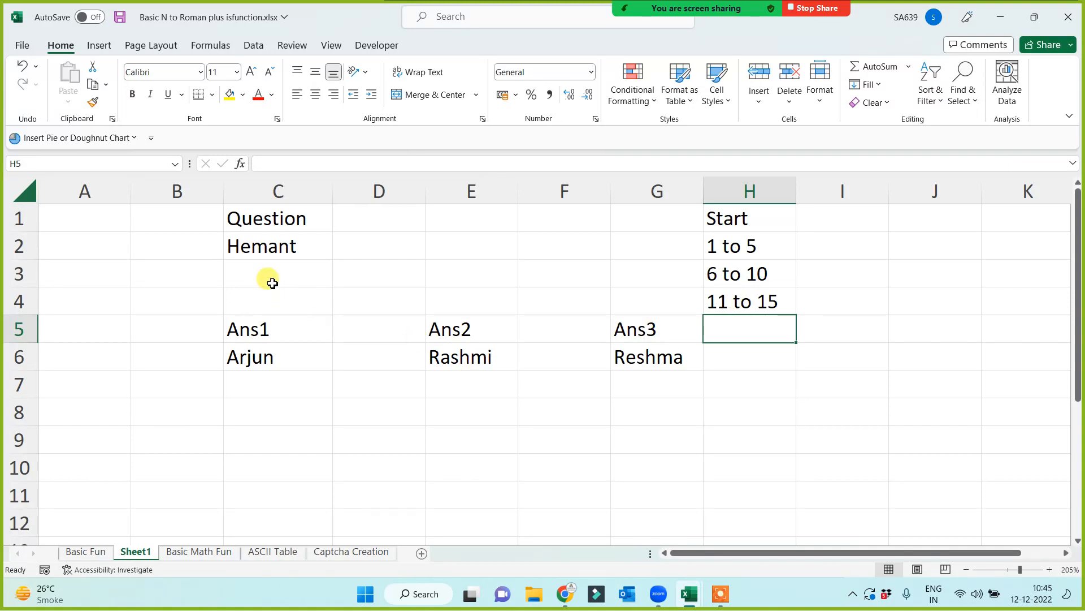
- Highlight the Question heading in C1 with a yellow fill
click(257, 214)
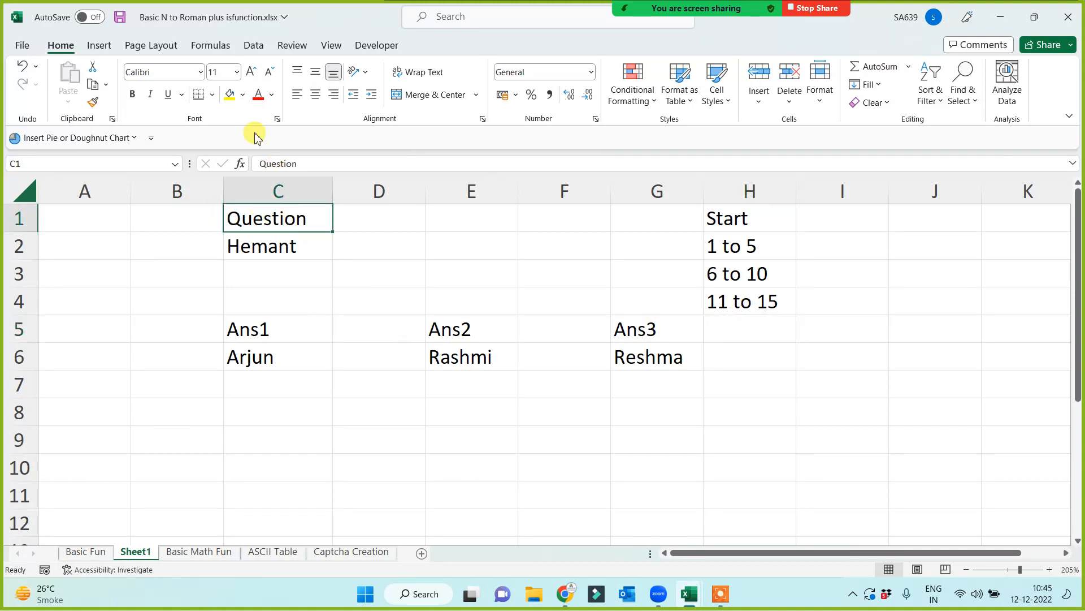
click(230, 94)
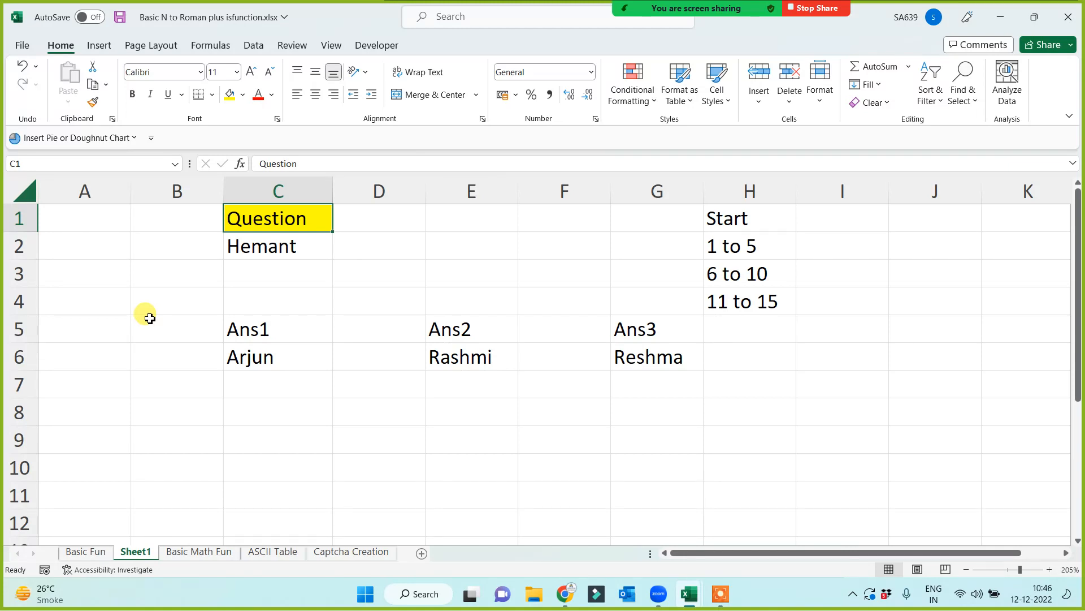
click(448, 474)
click(291, 221)
drag(319, 223, 756, 400)
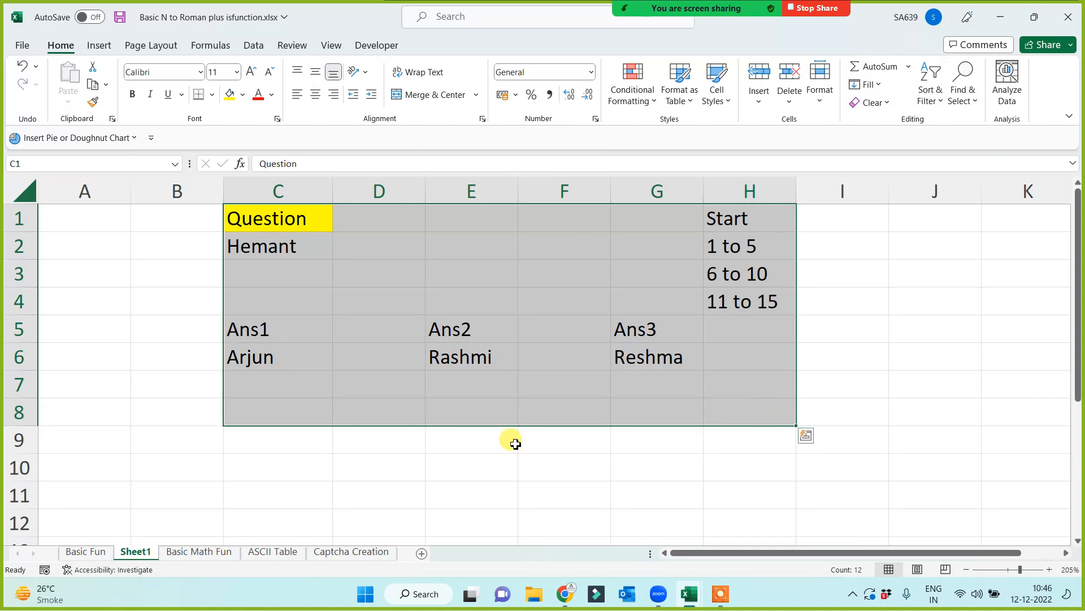
click(509, 441)
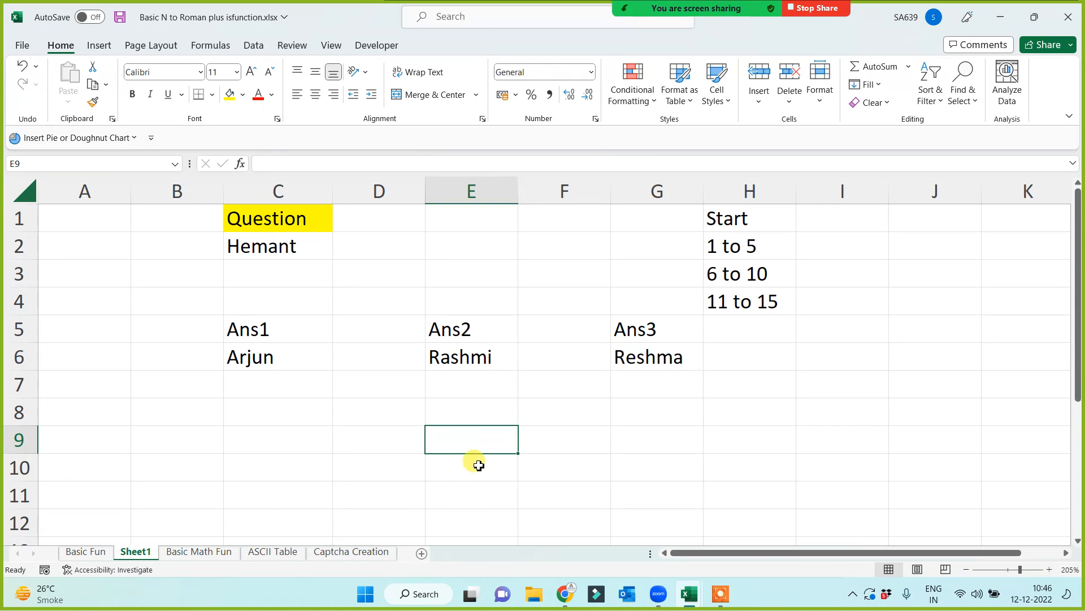
click(279, 432)
drag(282, 218, 735, 390)
click(526, 438)
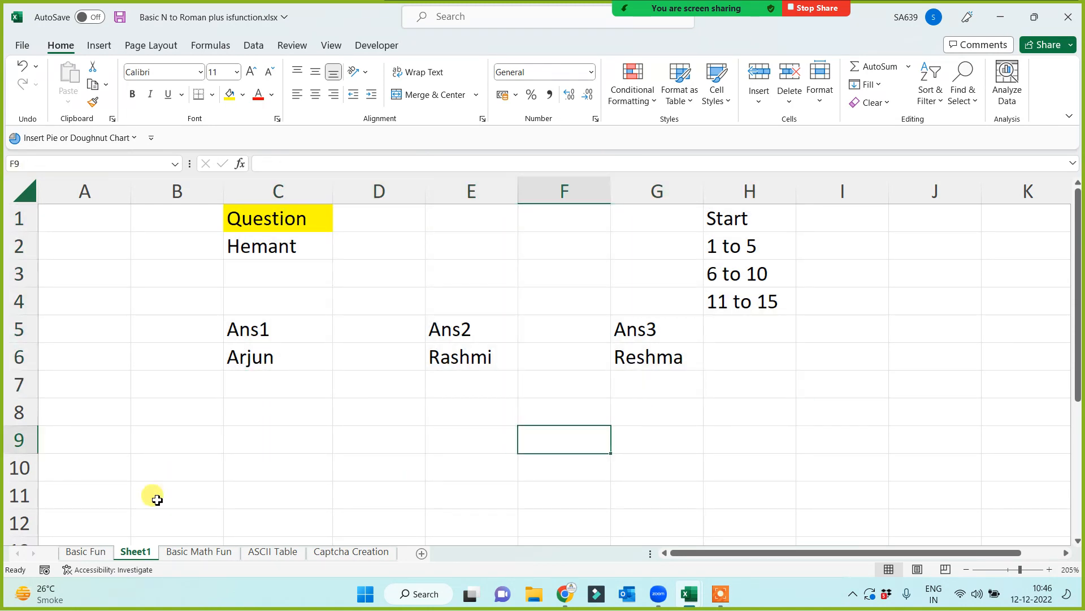
- Go to the Basic Fun sheet and clear the SUM formula from E16 in the roman row
click(86, 551)
click(210, 398)
click(314, 339)
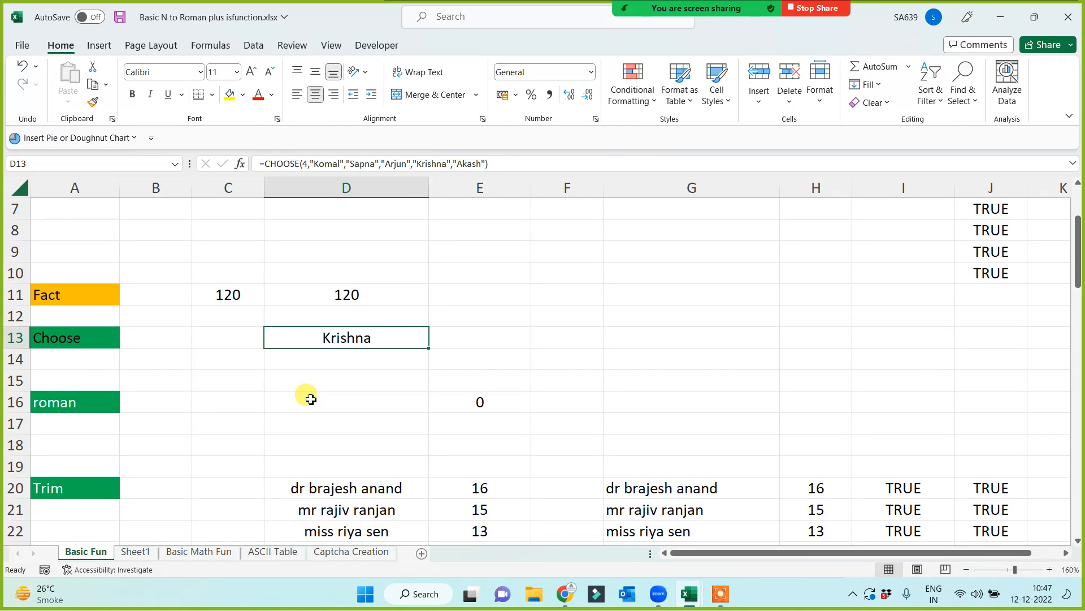
click(255, 395)
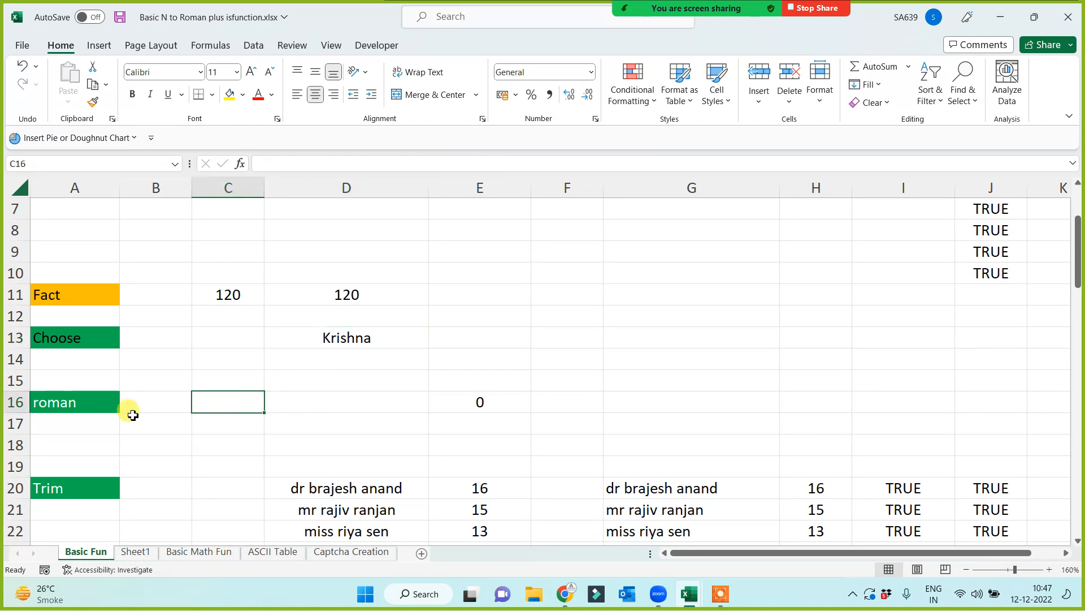
click(92, 402)
scroll(243, 412, down, 1)
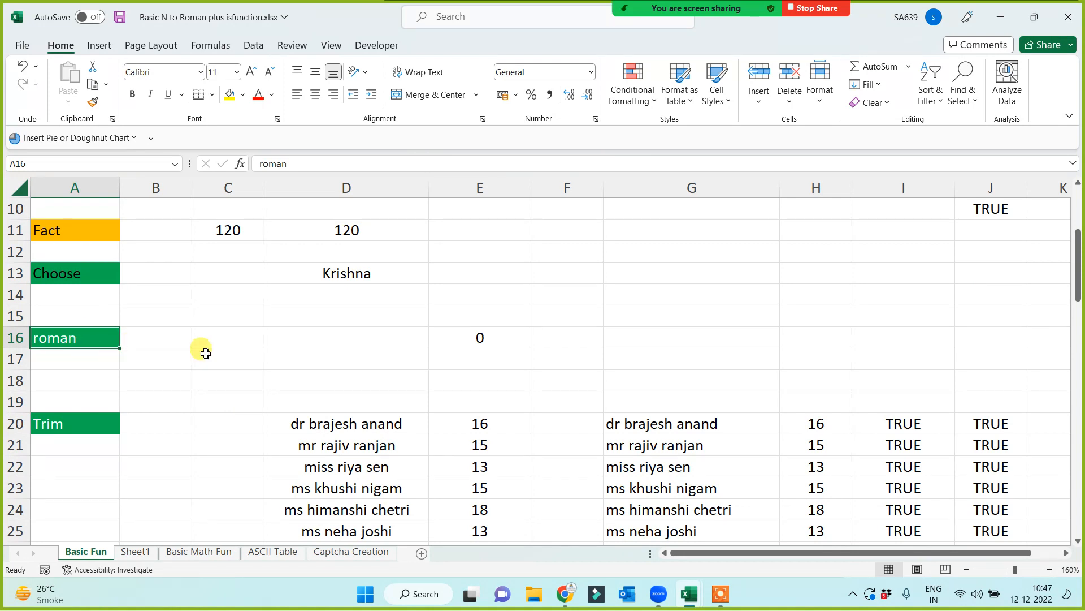
click(311, 343)
click(482, 341)
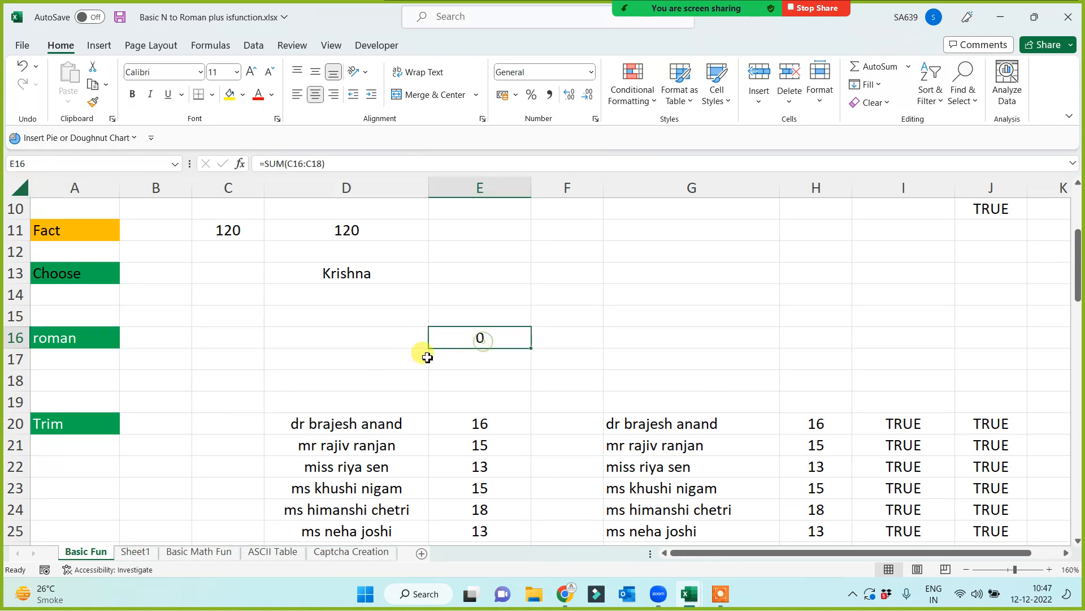
key(Delete)
- Enter the numbers 15, 20 and 25 in E16, F16 and G16 of the roman row
click(361, 341)
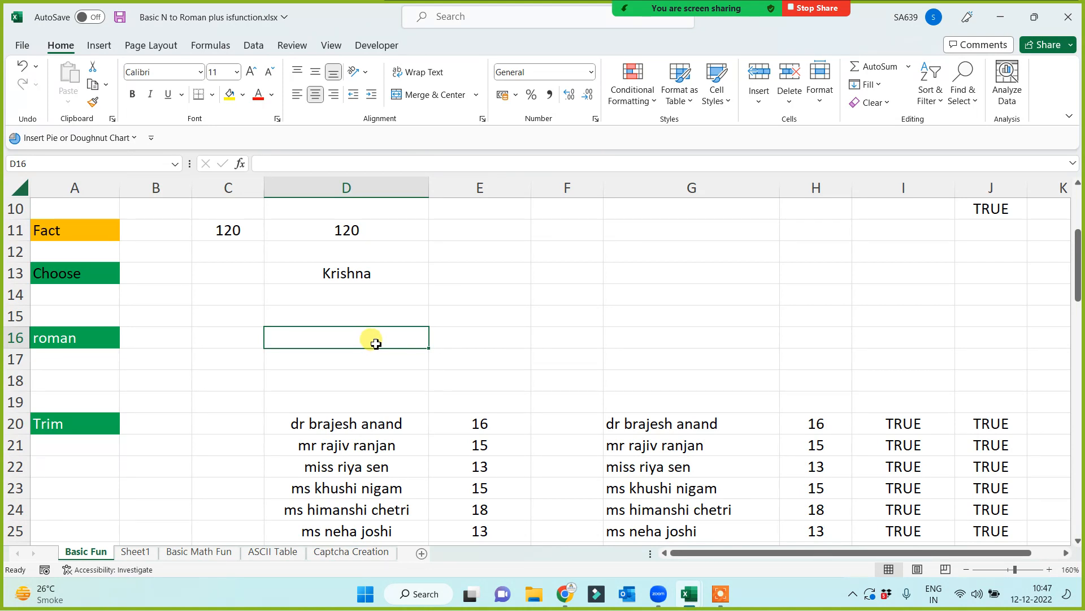
click(491, 328)
text(15)
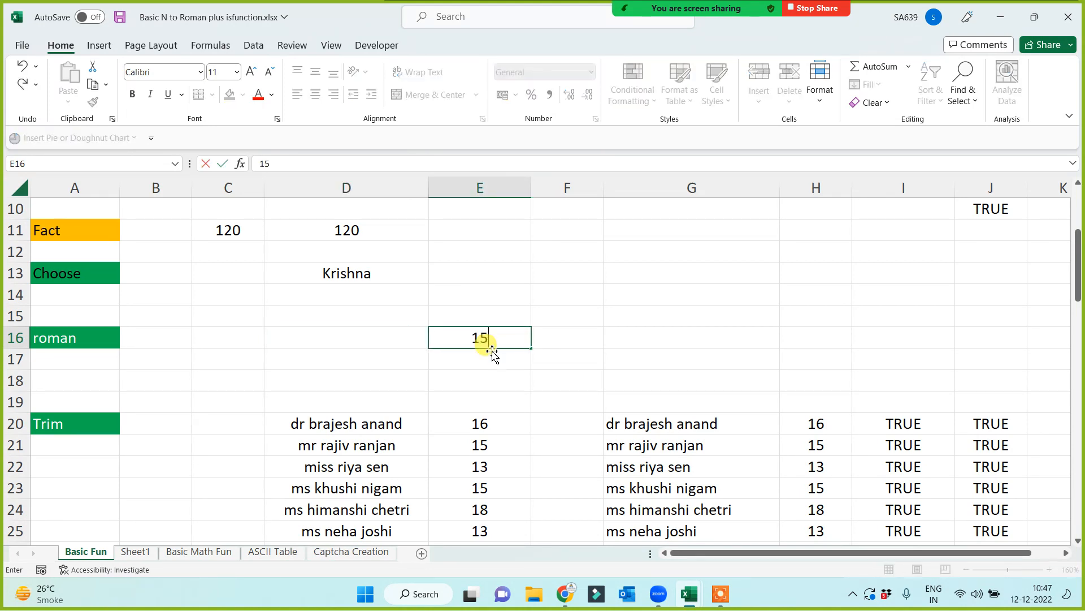
click(421, 378)
click(569, 334)
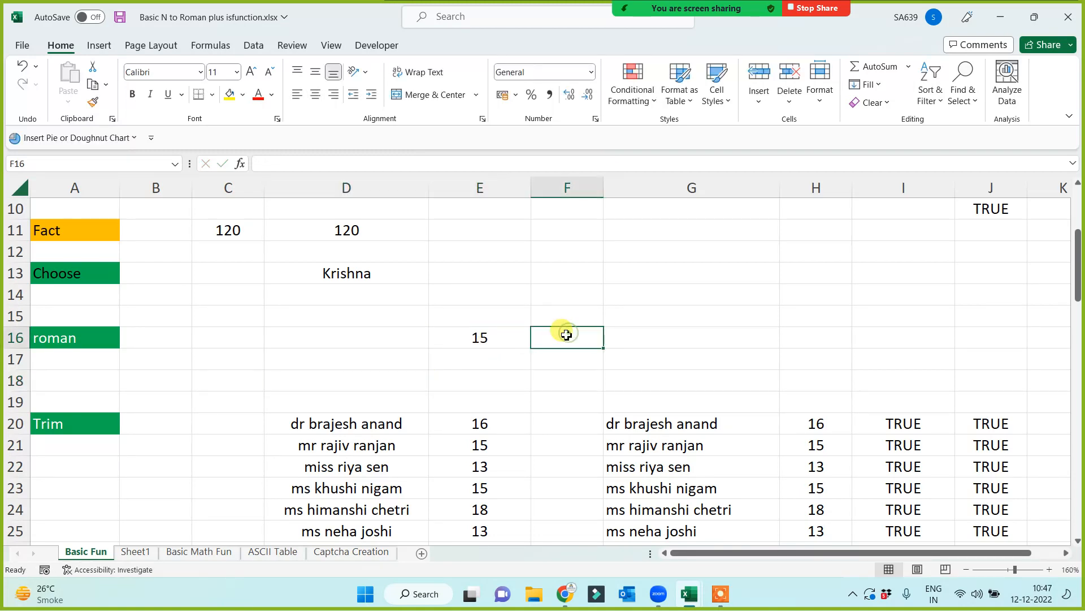
text(20)
click(667, 344)
text(25)
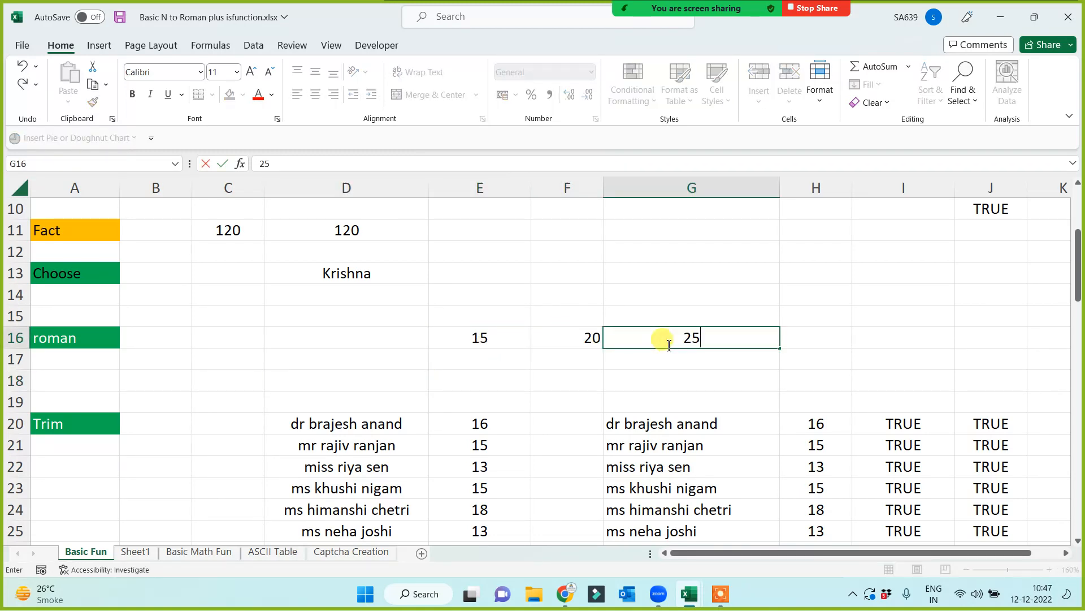
click(364, 344)
- Convert the number in E16 to a Roman numeral in E15 with the formula =ROMAN(E16)
click(472, 314)
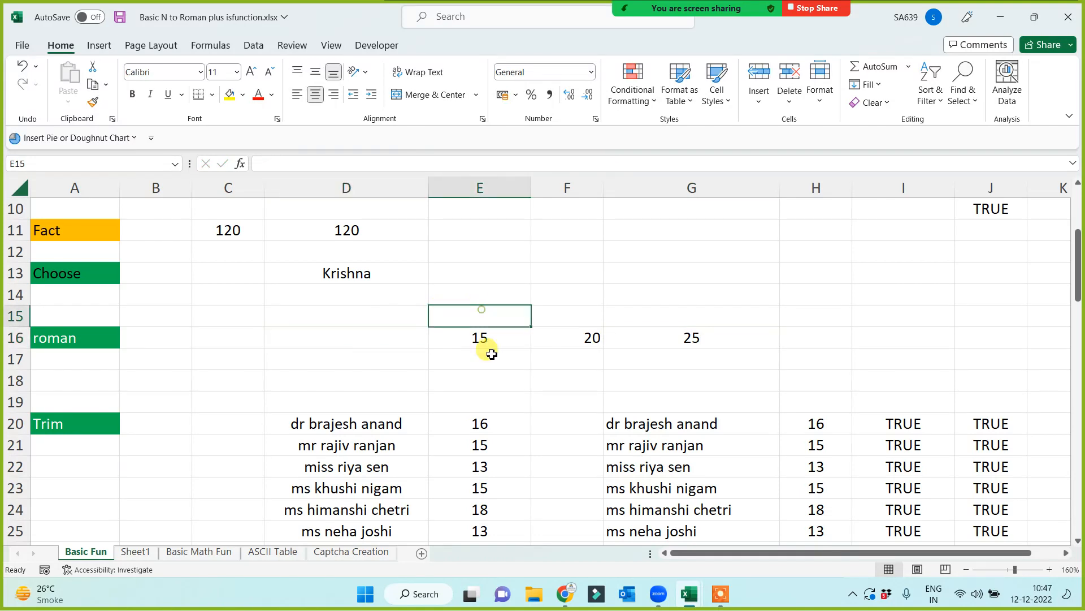
text(=roma)
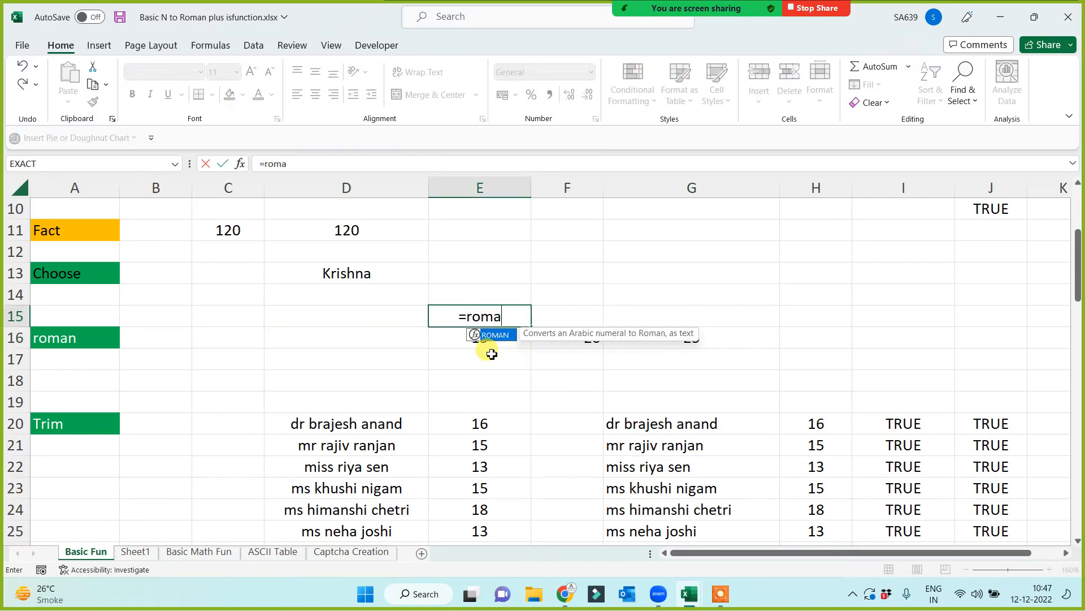
key(Tab)
click(443, 348)
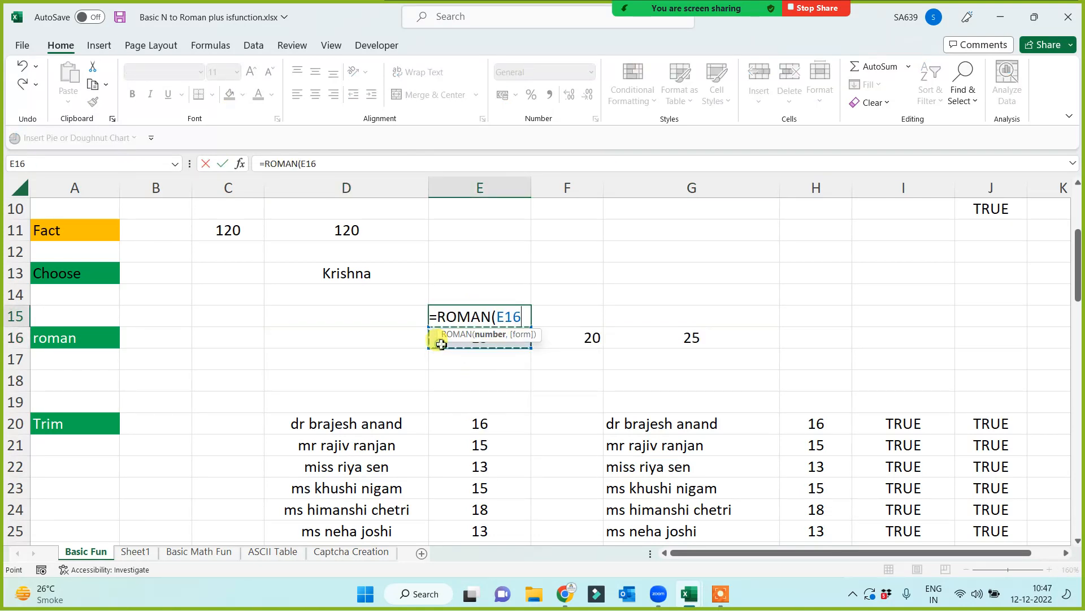
key(Return)
- Copy the ROMAN formula from E15 across to F15 and G15
click(472, 315)
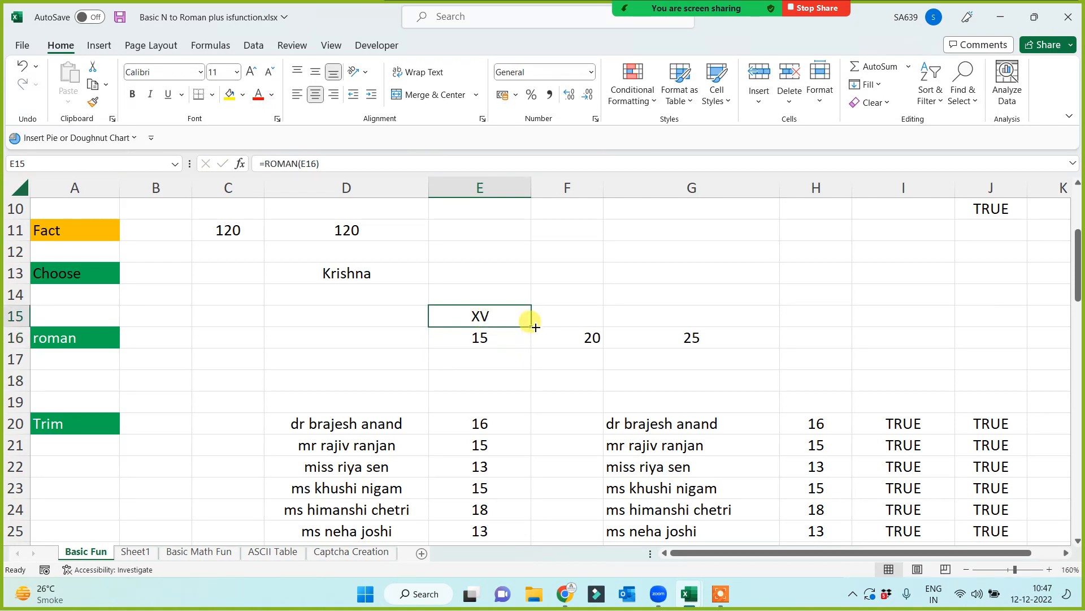
drag(531, 327, 769, 317)
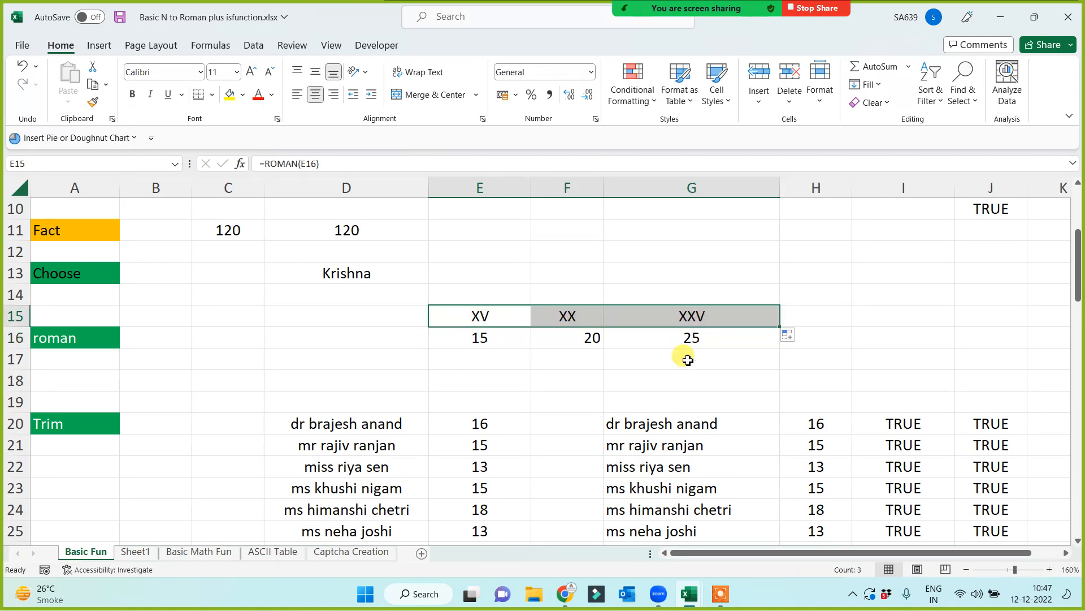
click(618, 355)
- Test the Roman conversion with other numbers by changing F16 to 12 and G16 to 8
click(588, 339)
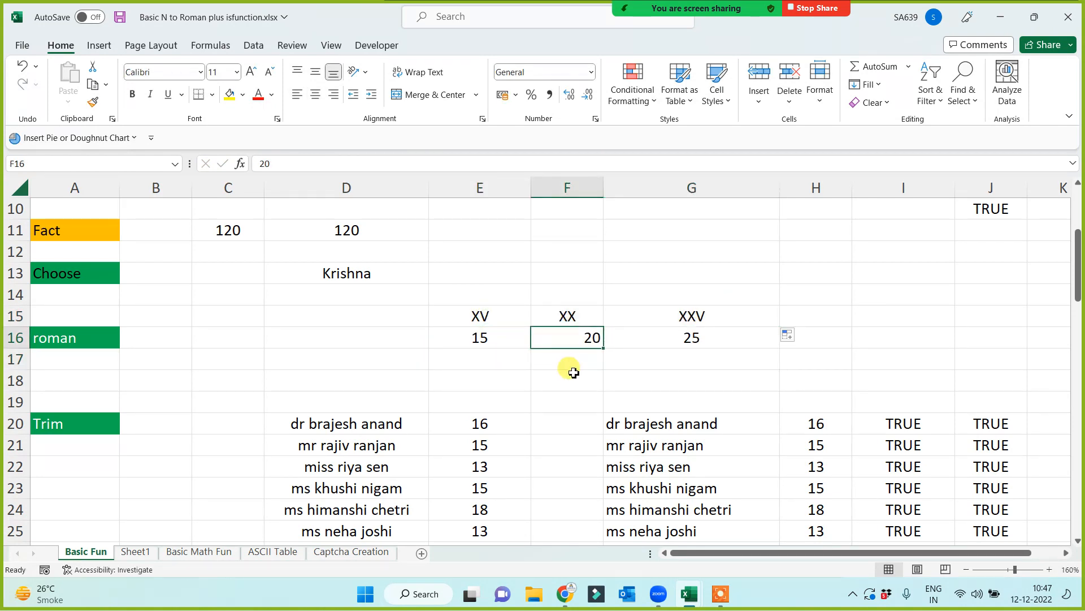
text(12)
key(Return)
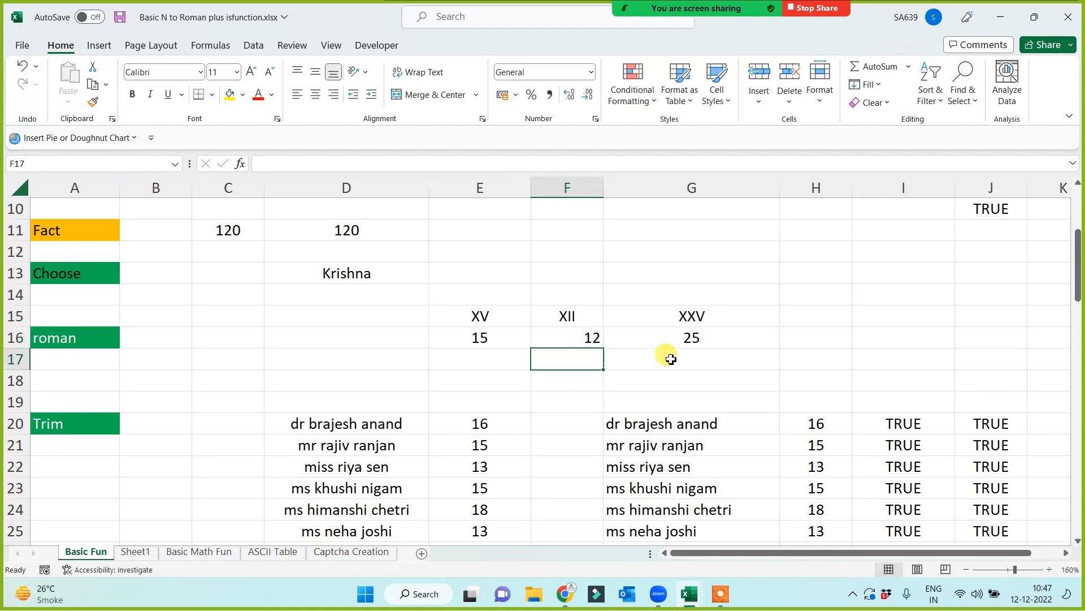
click(690, 339)
text(8)
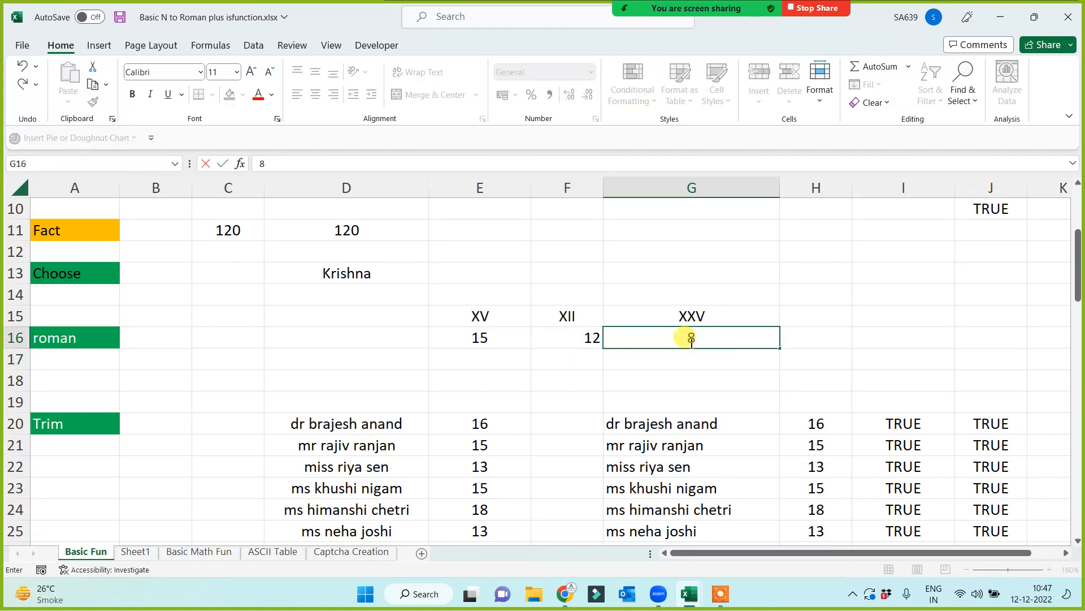
key(Return)
- Note the valid range of the ROMAN function as "1 to 3999" in D16
click(167, 338)
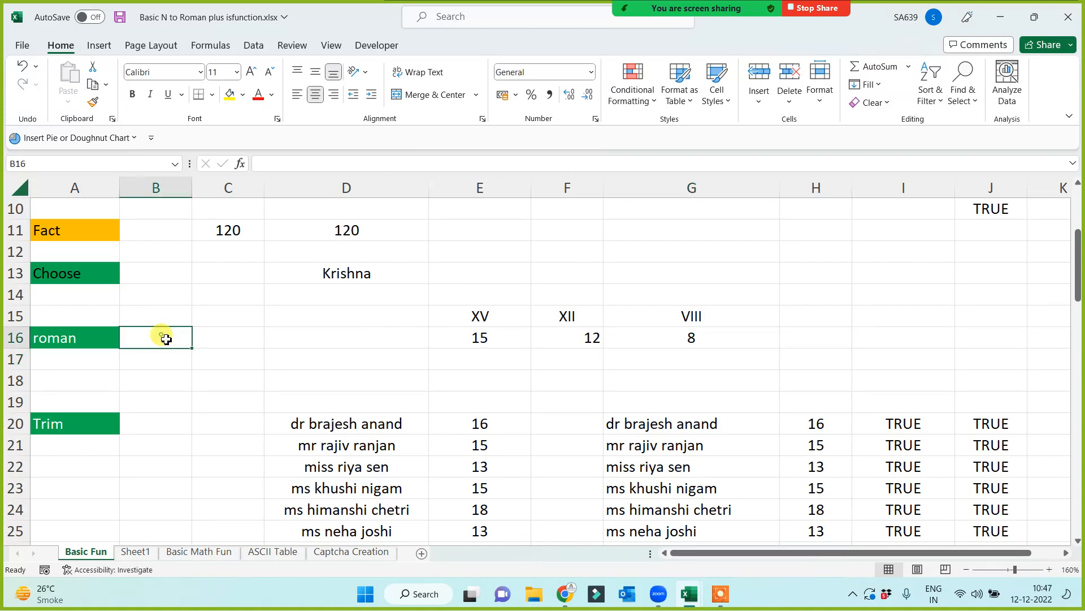
drag(237, 339, 288, 354)
click(282, 345)
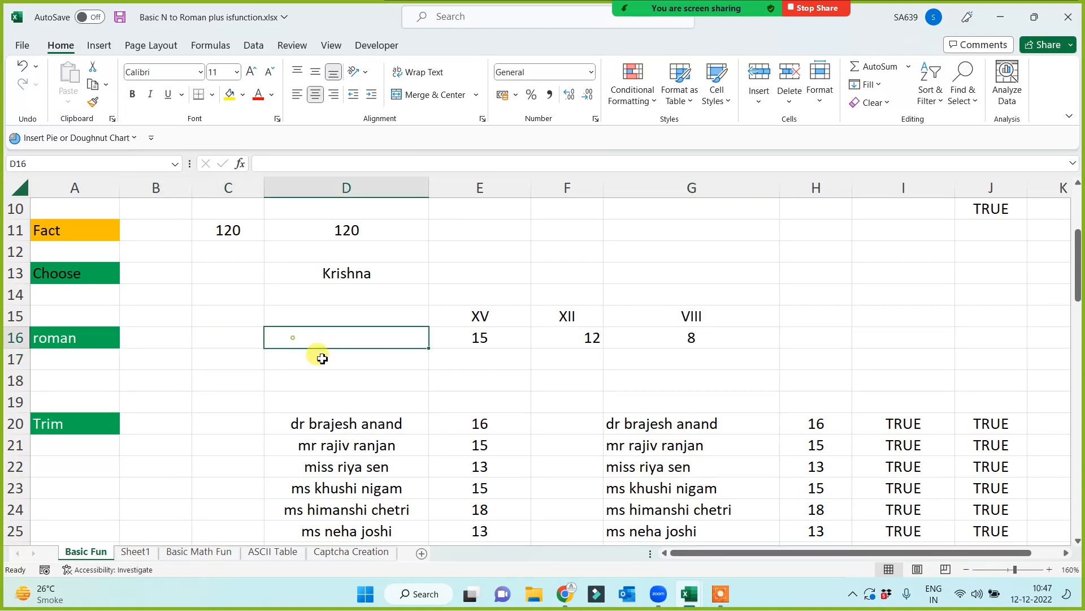
text(1 )
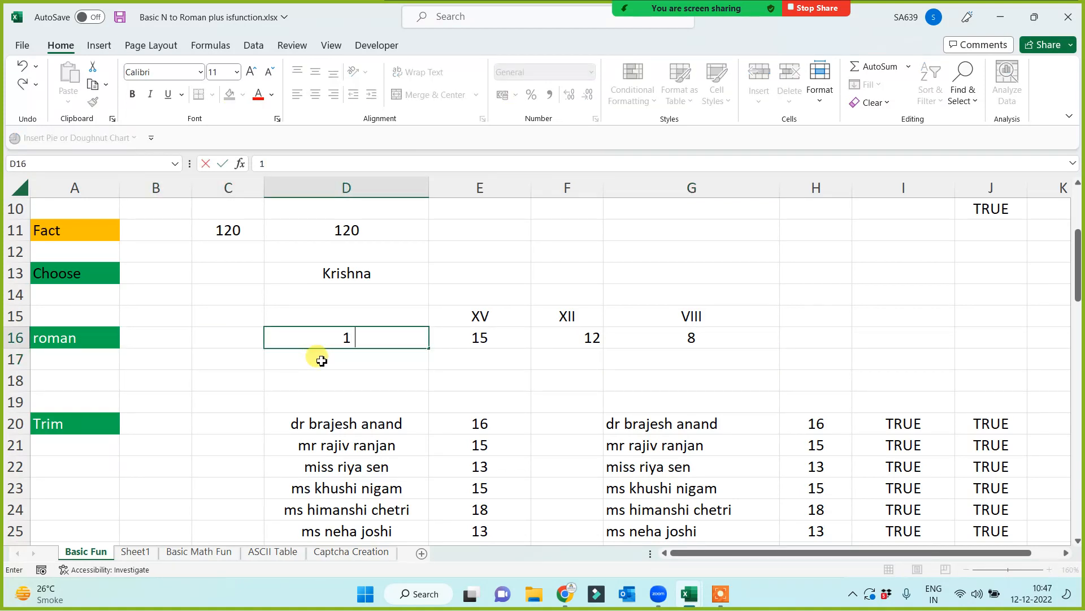
text(to 3999)
key(Return)
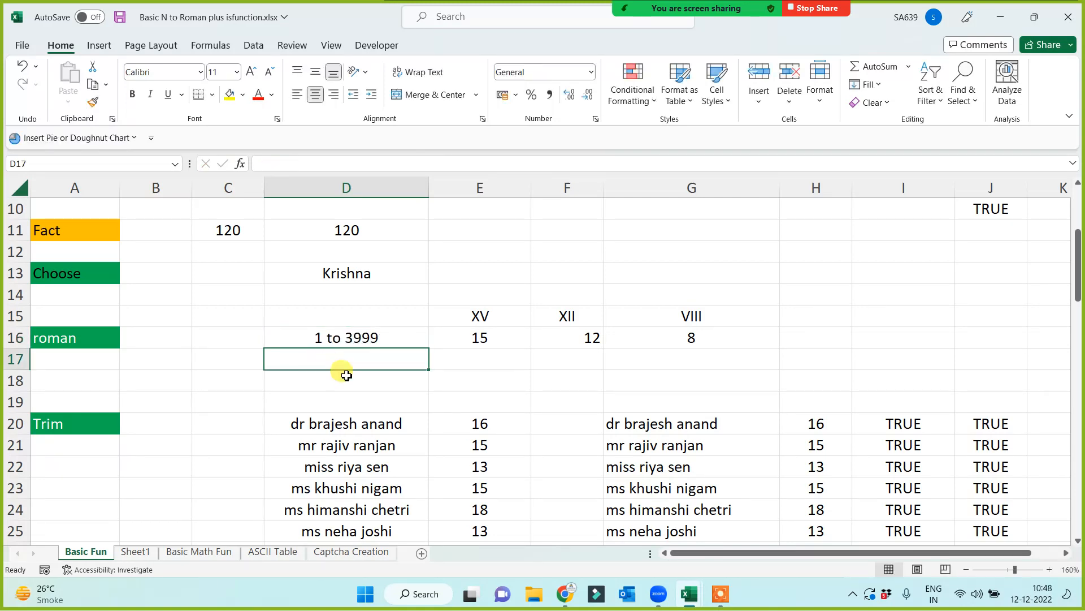
- Test the ROMAN function with a negative number by setting G16 to -5
click(696, 338)
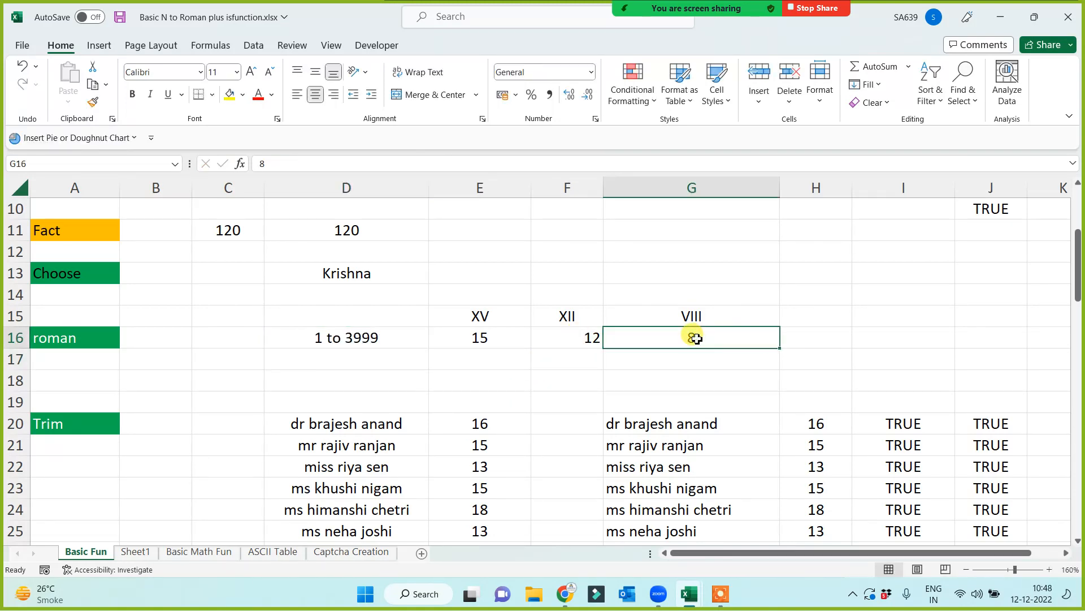
text(-8)
key(Return)
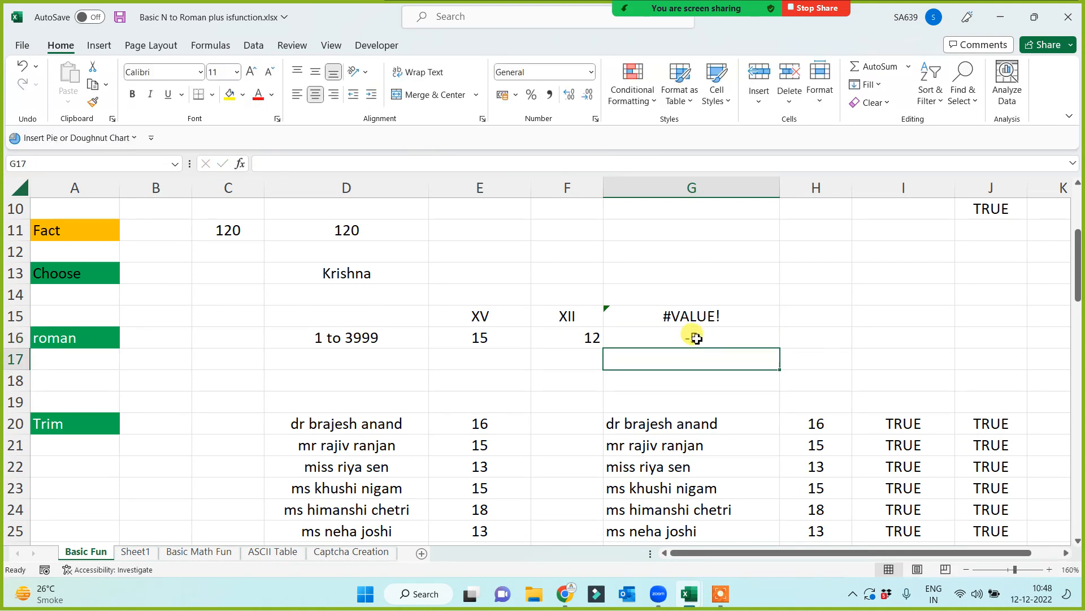
click(564, 335)
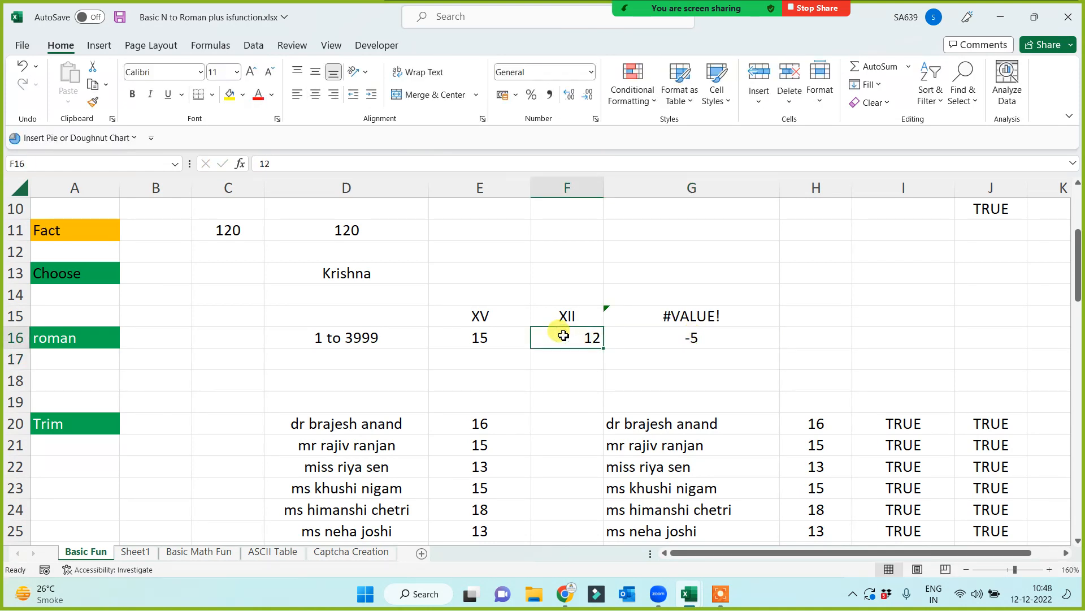
- Test the ROMAN function beyond its upper limit by setting F16 to 4000 and then 5000
text(4000)
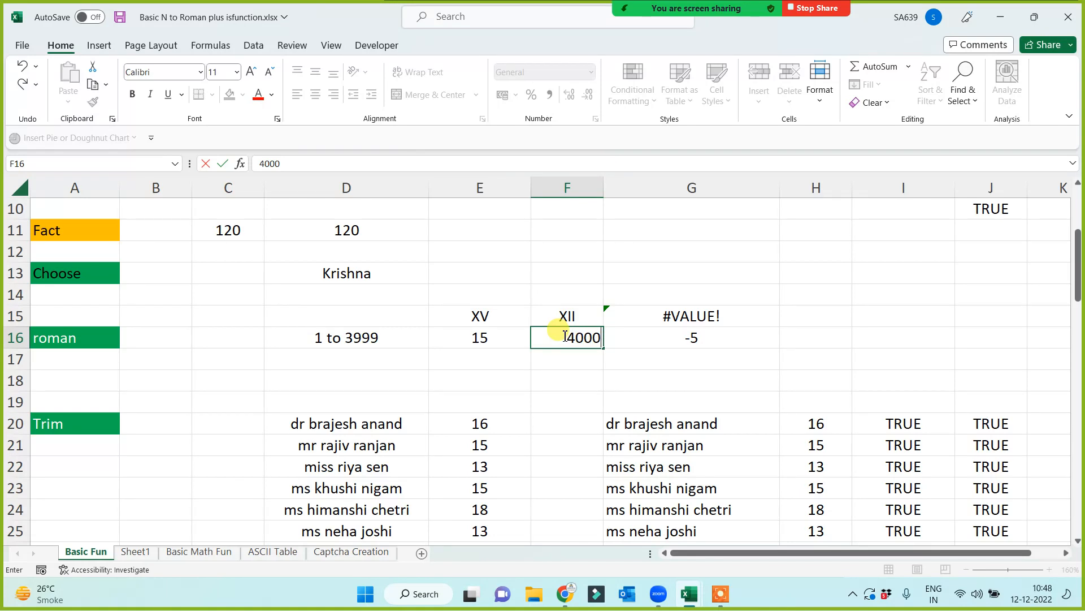
key(Return)
click(563, 336)
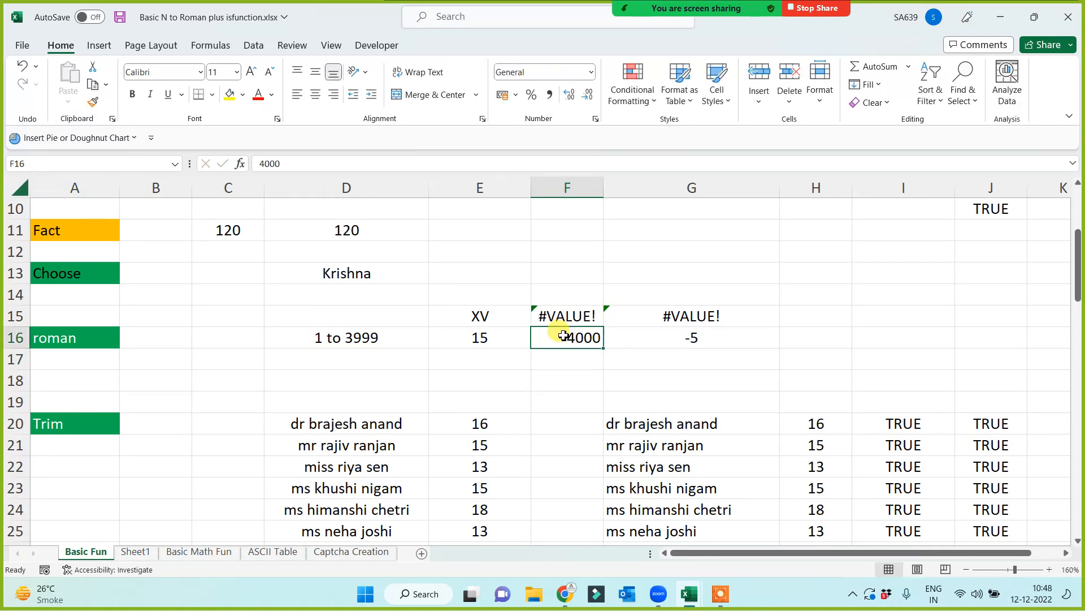
text(5000)
key(Return)
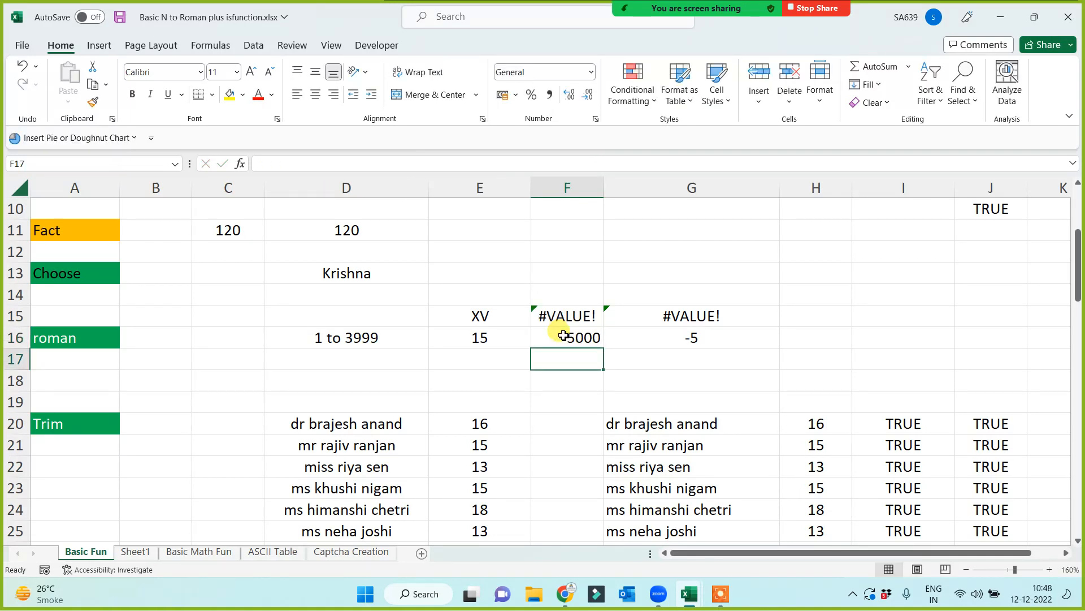
- Replace the out-of-range number in F16 with 44
click(45, 337)
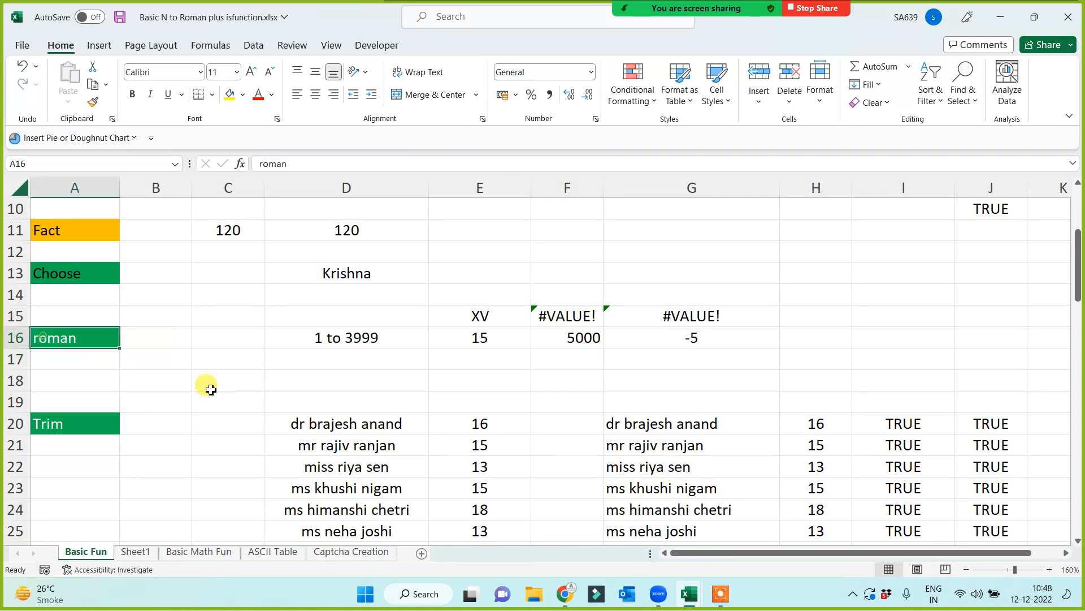
ctrl+scroll(214, 381, up, 2)
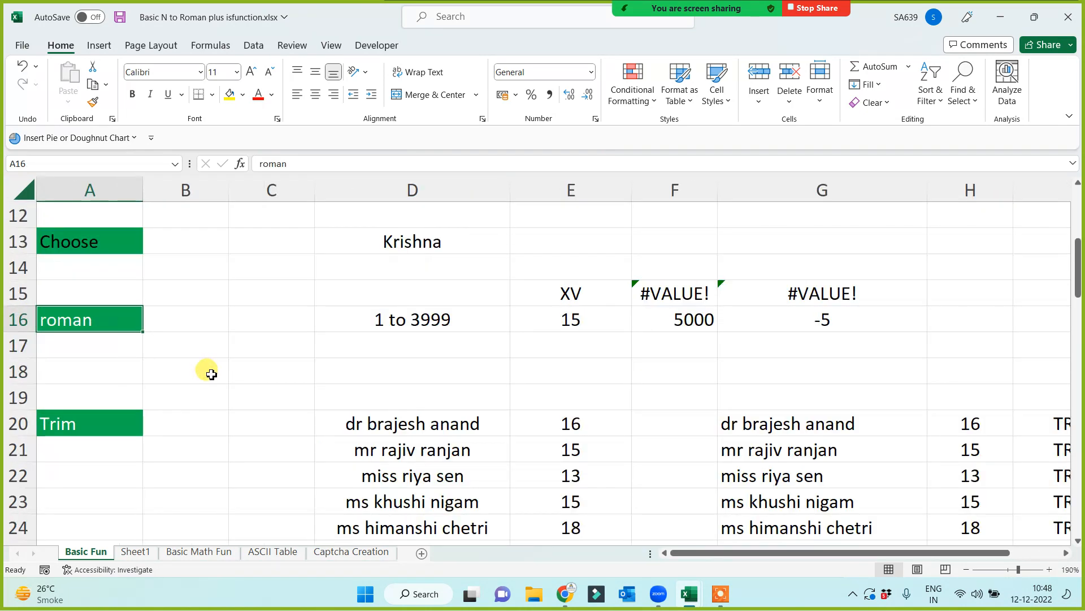
ctrl+scroll(214, 376, up, 1)
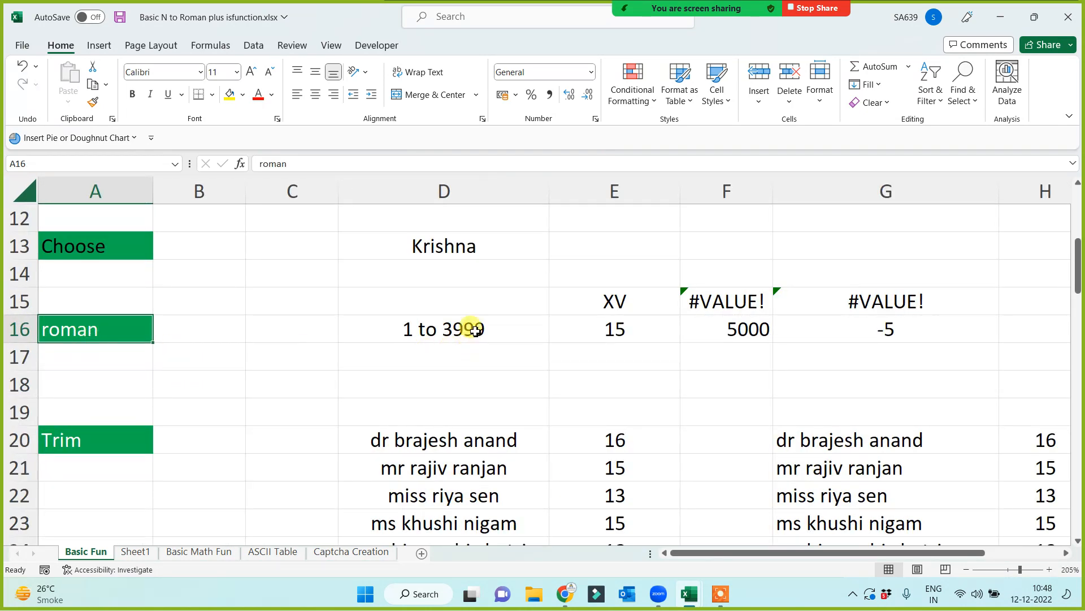
click(642, 332)
click(731, 333)
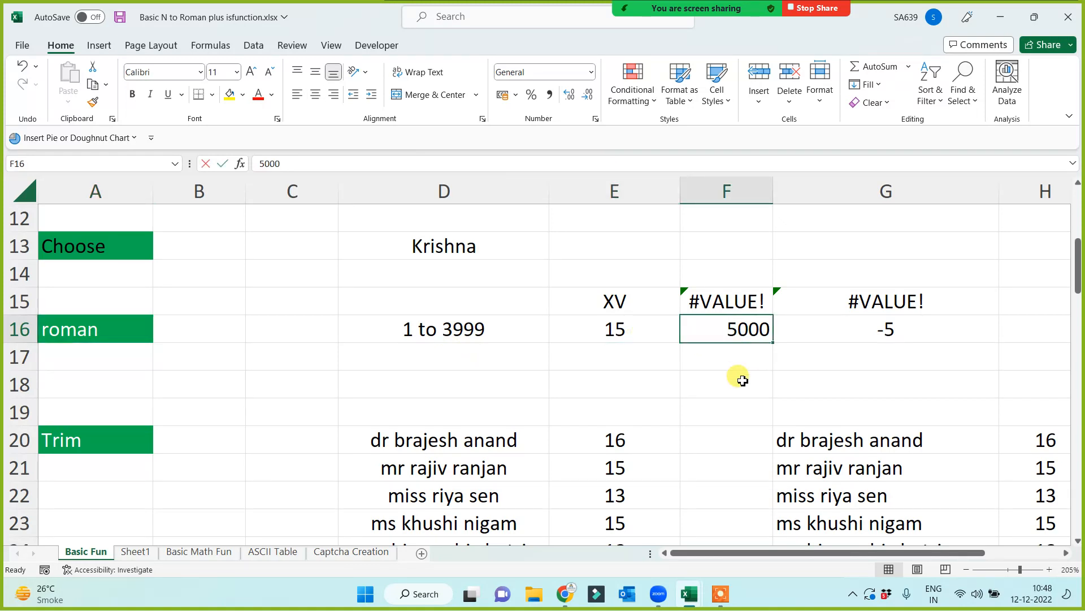
text(44)
click(748, 380)
- Replace the negative number in G16 with 44, then change it to 77
click(848, 334)
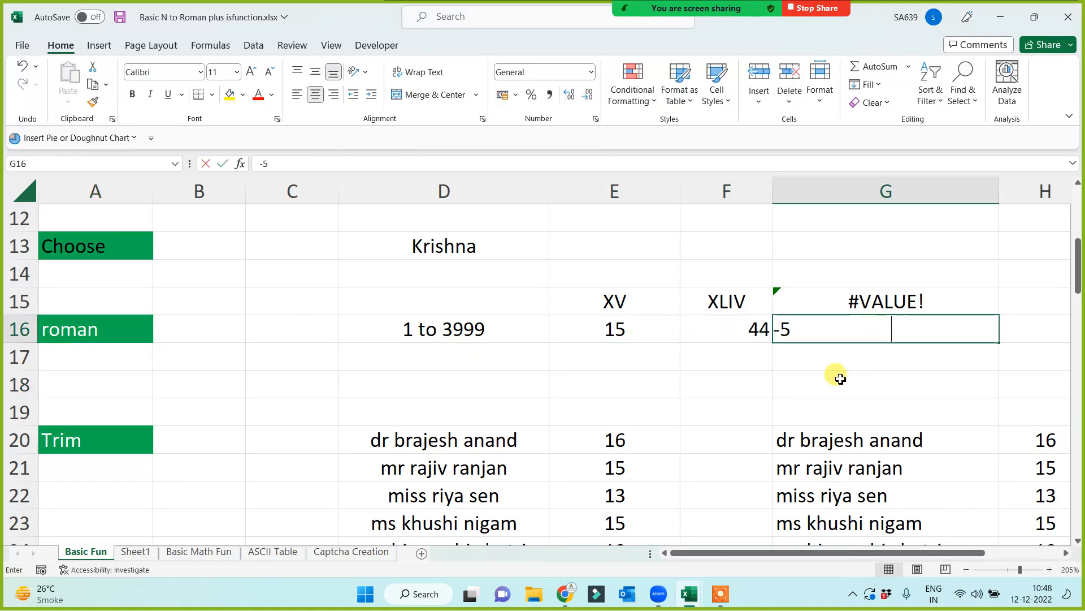
text(44)
click(791, 378)
click(901, 327)
text(77)
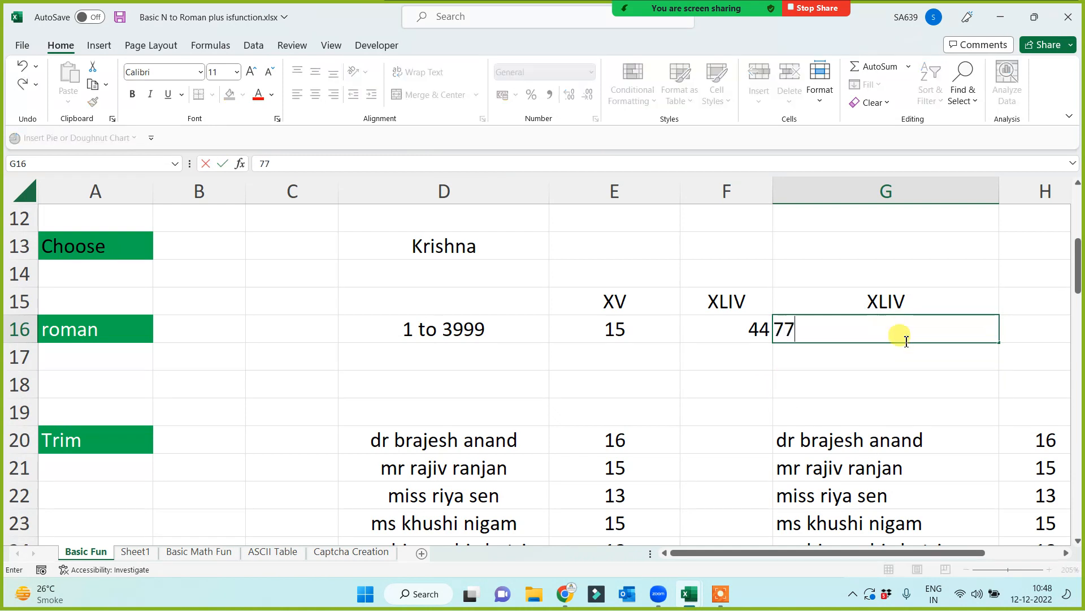
click(893, 368)
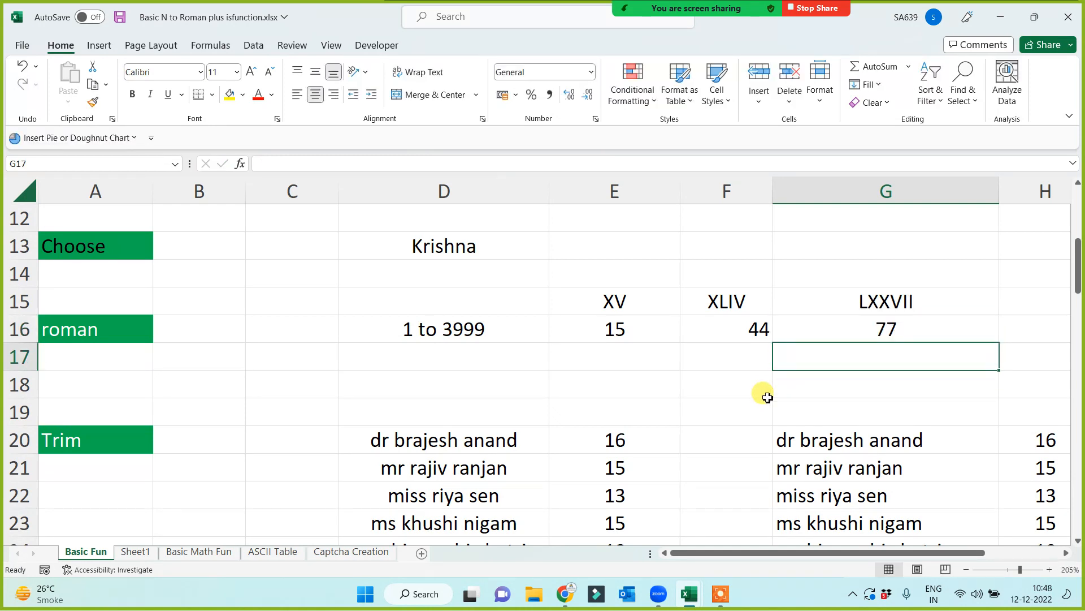
- Clear the existing TRIM formulas from D20:D28 in the Trim section
scroll(141, 435, down, 1)
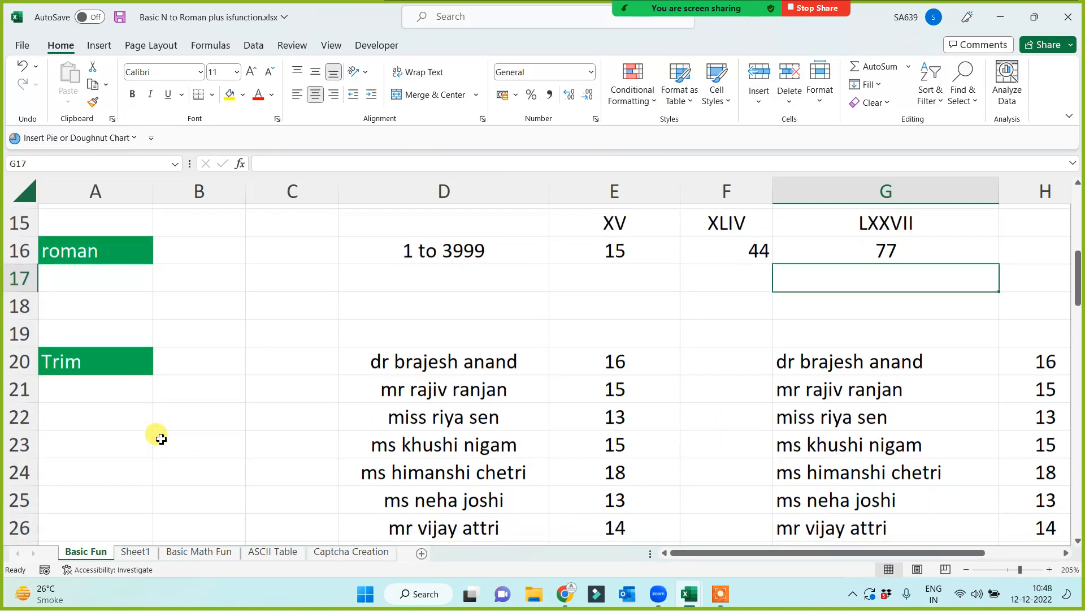
scroll(137, 390, down, 1)
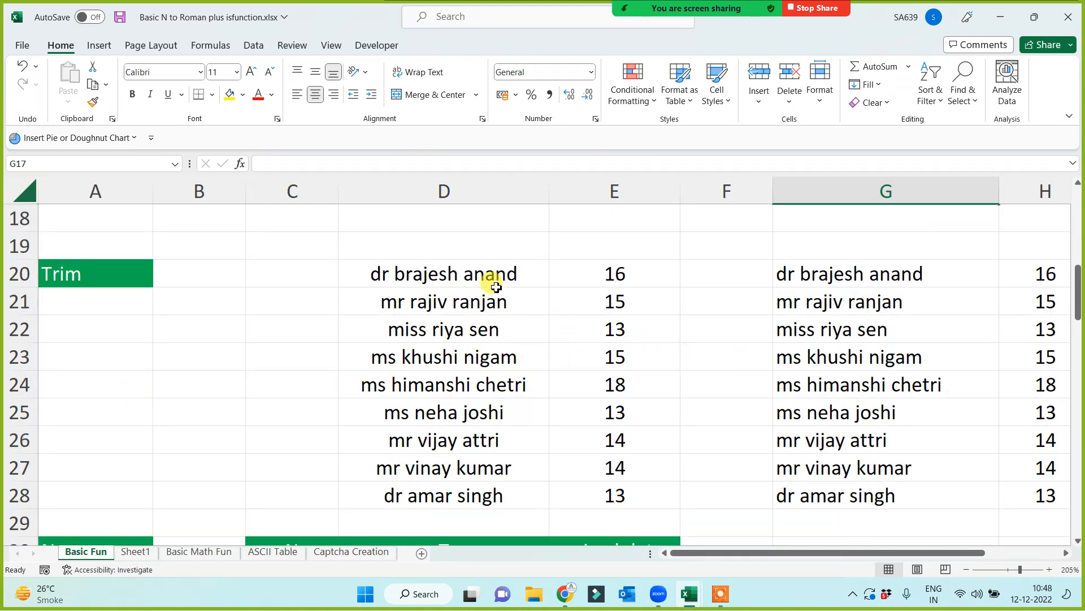
drag(496, 273, 495, 487)
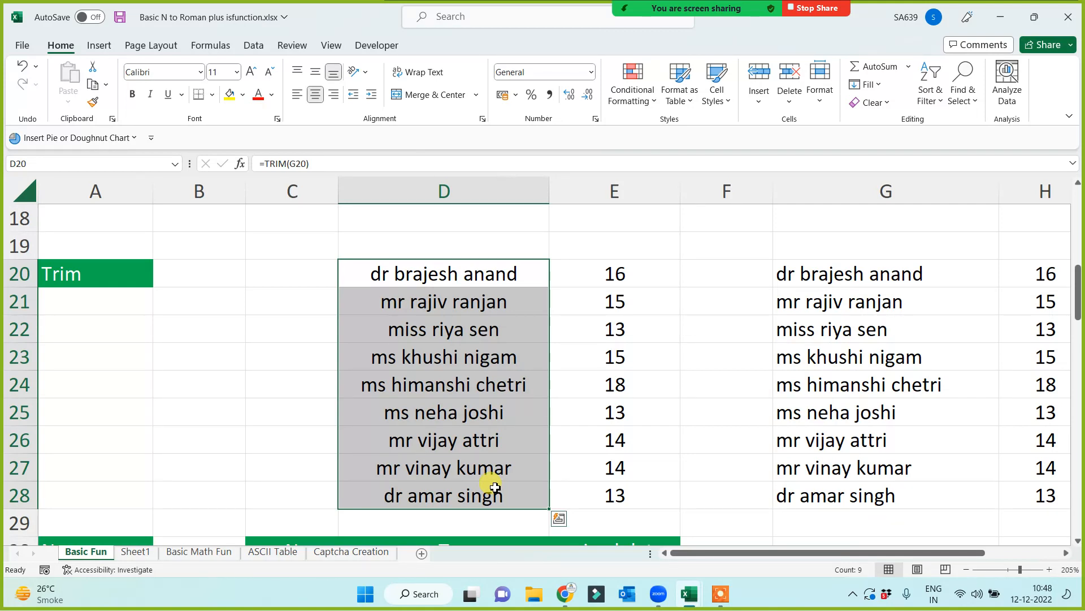
key(Delete)
- Insert extra spaces between words in the names in G20:G22 and before the name in G23
mouse_move(839, 263)
mouse_down()
mouse_move(840, 254)
mouse_move(841, 275)
mouse_up()
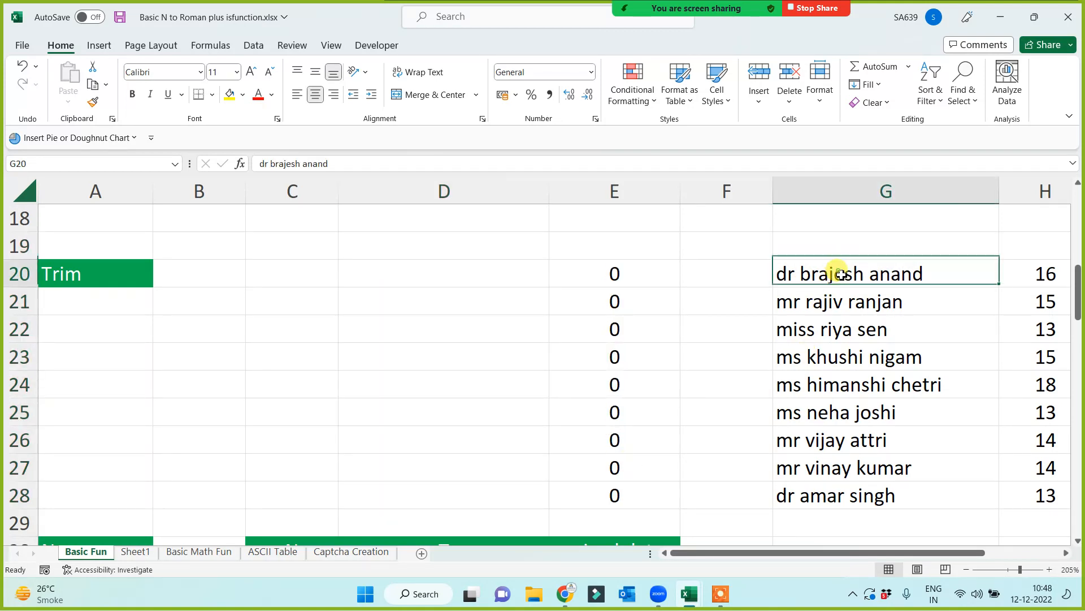
double_click(862, 273)
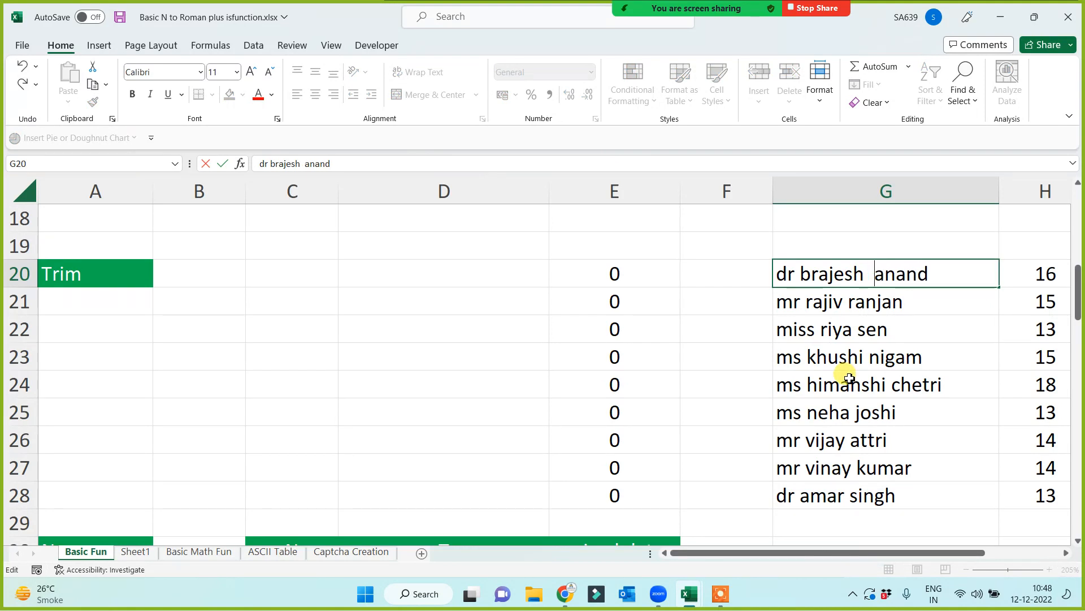
click(807, 301)
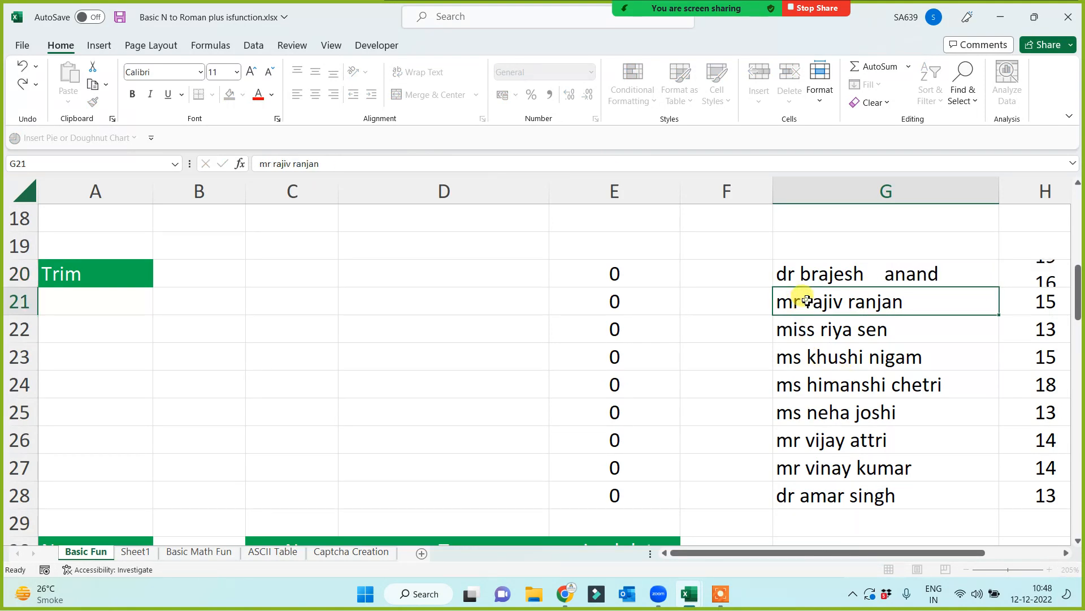
click(807, 354)
click(819, 333)
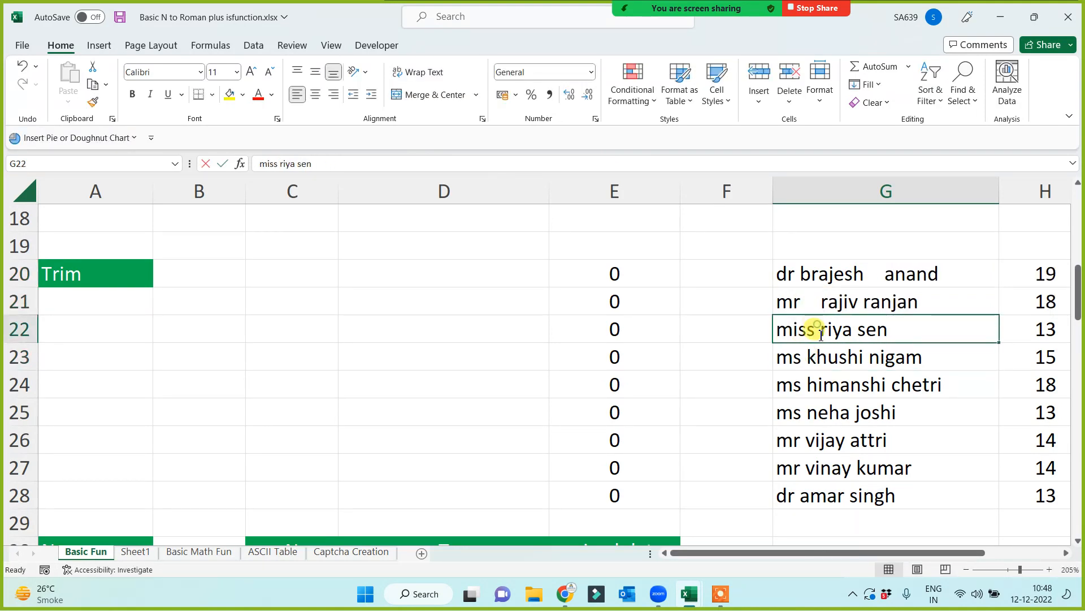
double_click(820, 332)
click(783, 356)
double_click(779, 356)
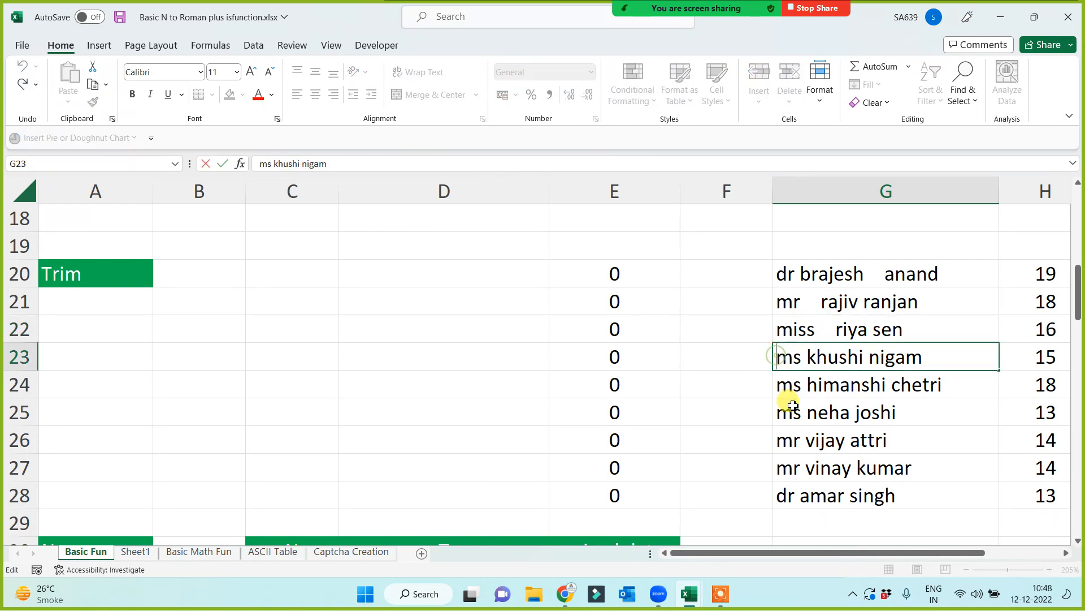
- Insert extra spaces inside the names in G24, G25 and G28, after the name in G26 and before the one in G27
double_click(891, 384)
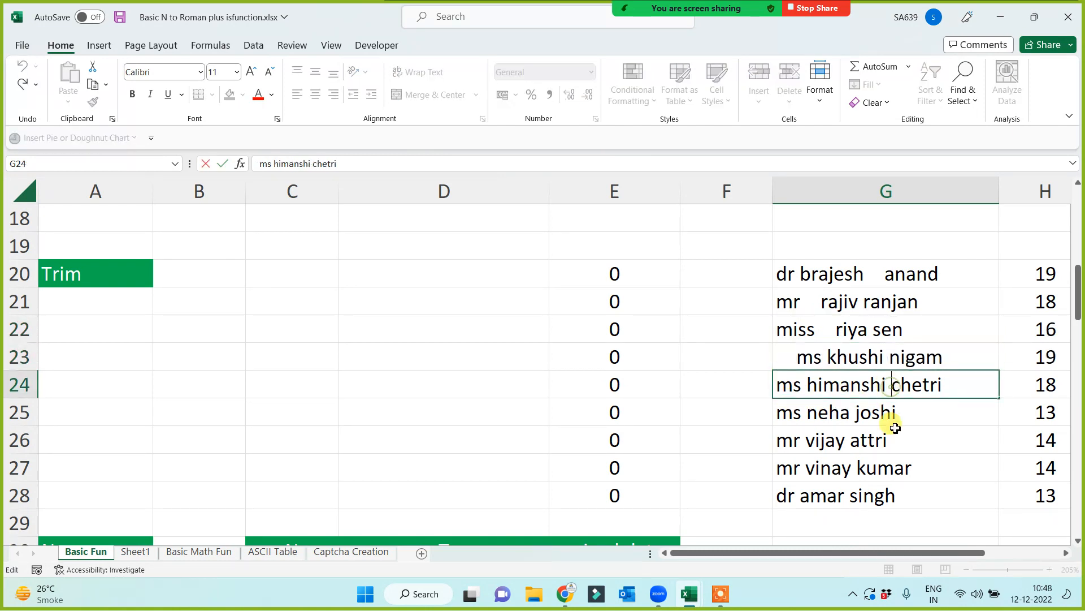
double_click(852, 412)
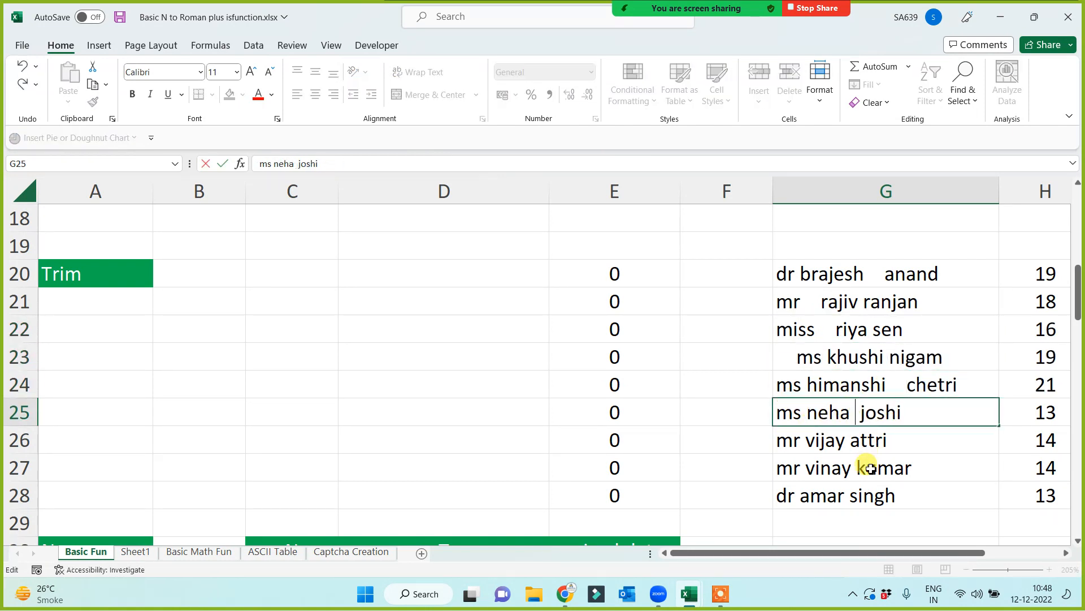
click(892, 440)
double_click(892, 440)
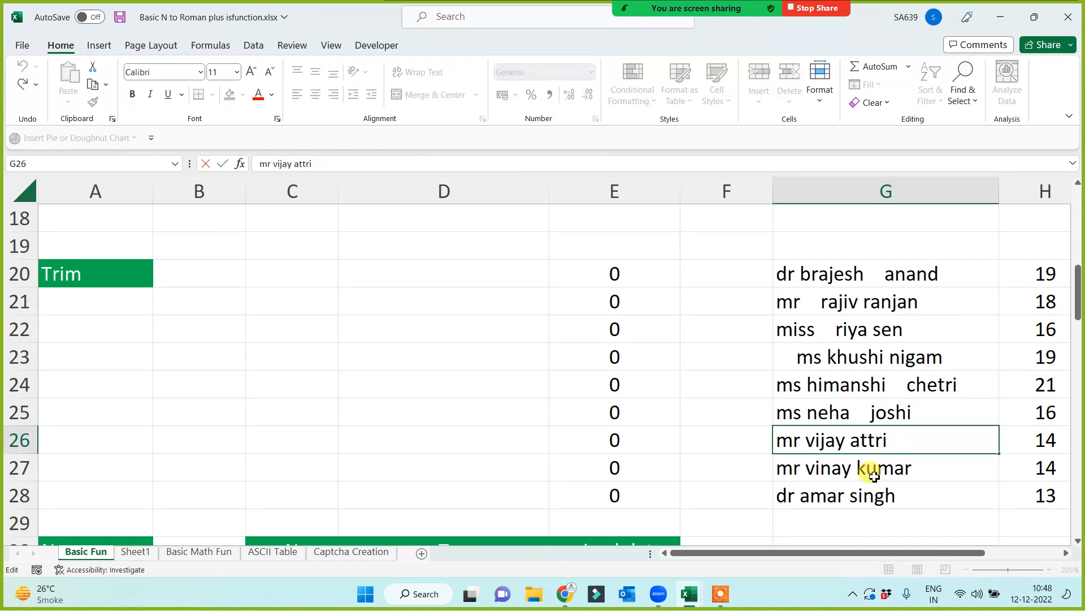
click(774, 467)
double_click(776, 469)
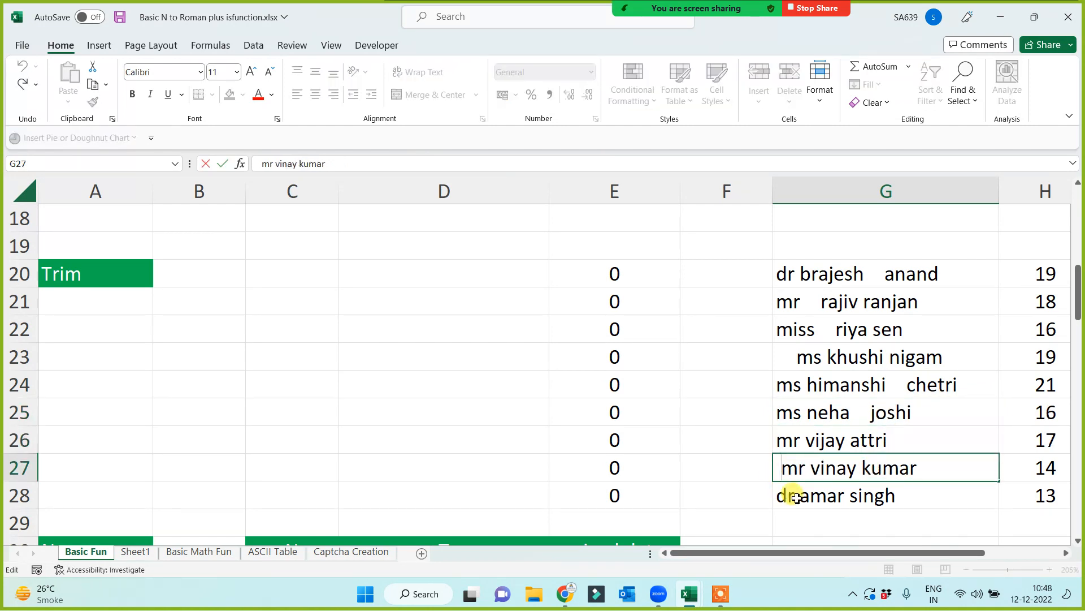
click(848, 501)
double_click(848, 497)
click(742, 433)
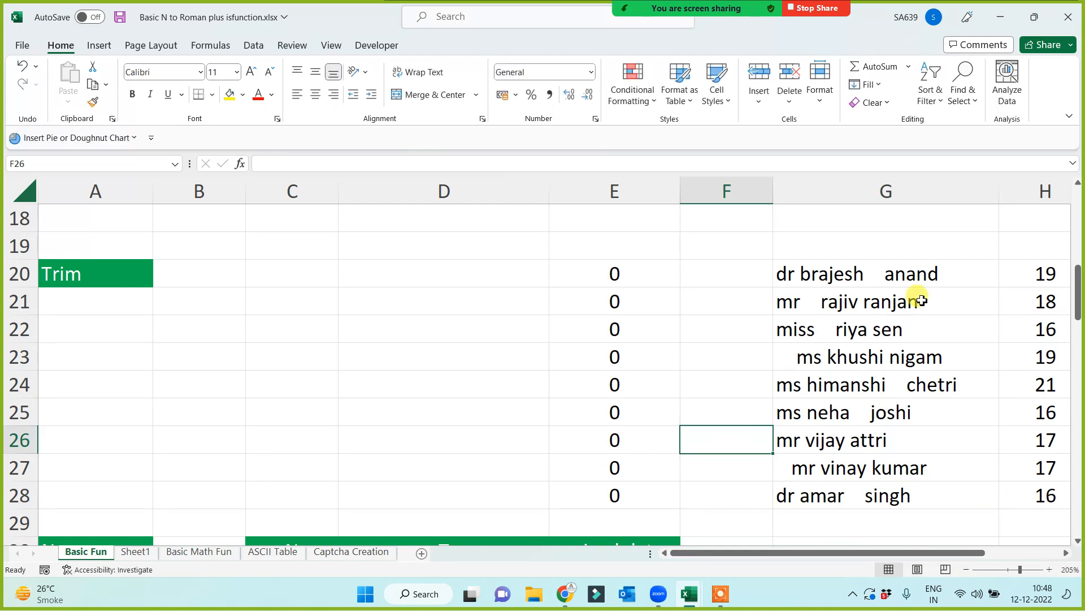
- Enter =TRIM(G20) in D20 and fill the formula down to D28
drag(904, 274, 871, 497)
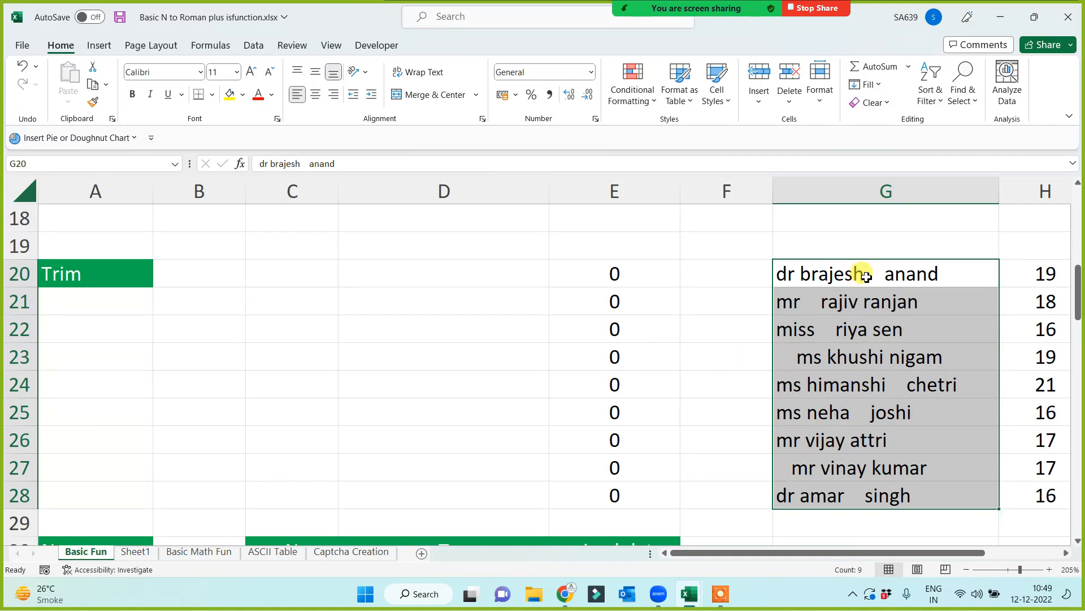
click(371, 270)
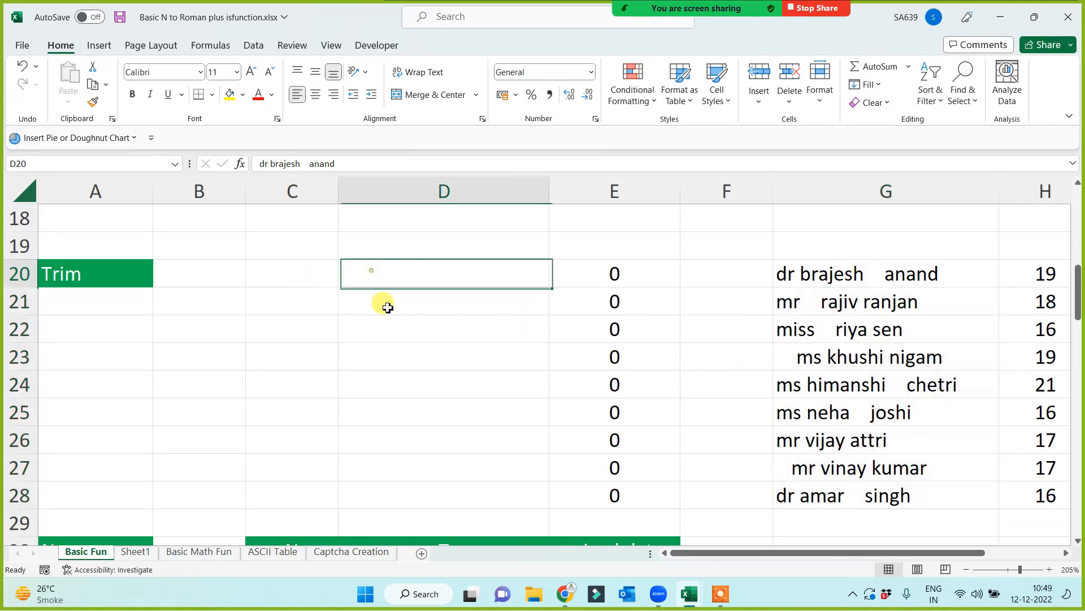
text(=trim)
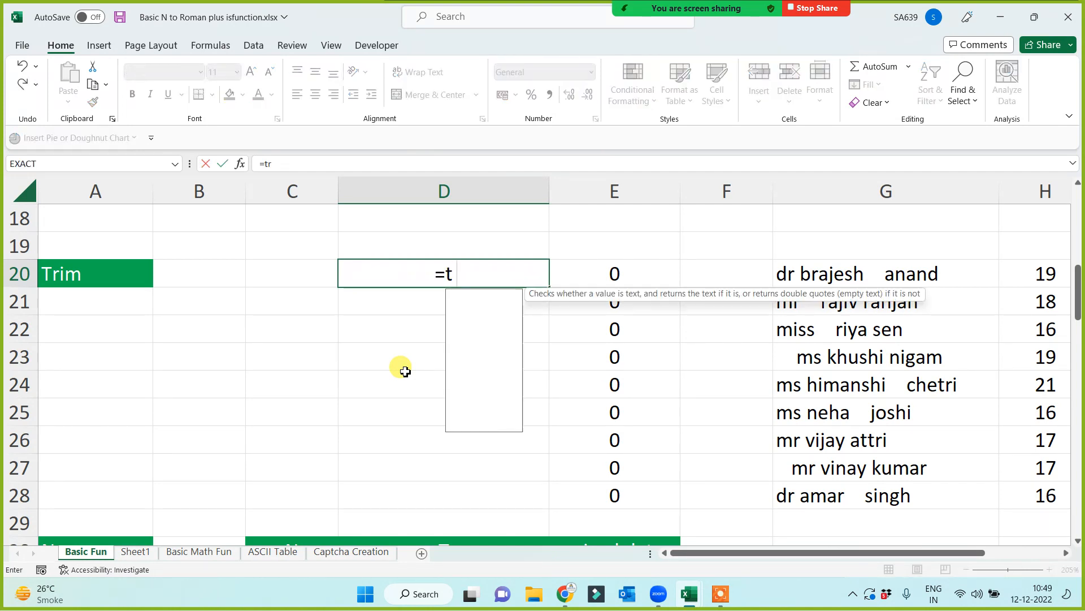
text(()
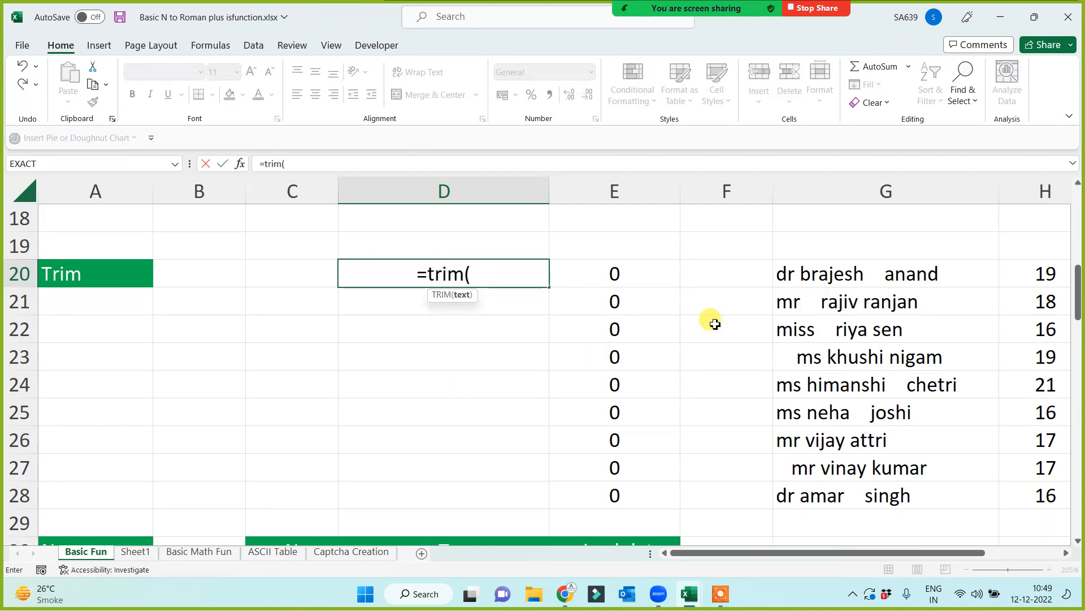
click(800, 279)
key(Return)
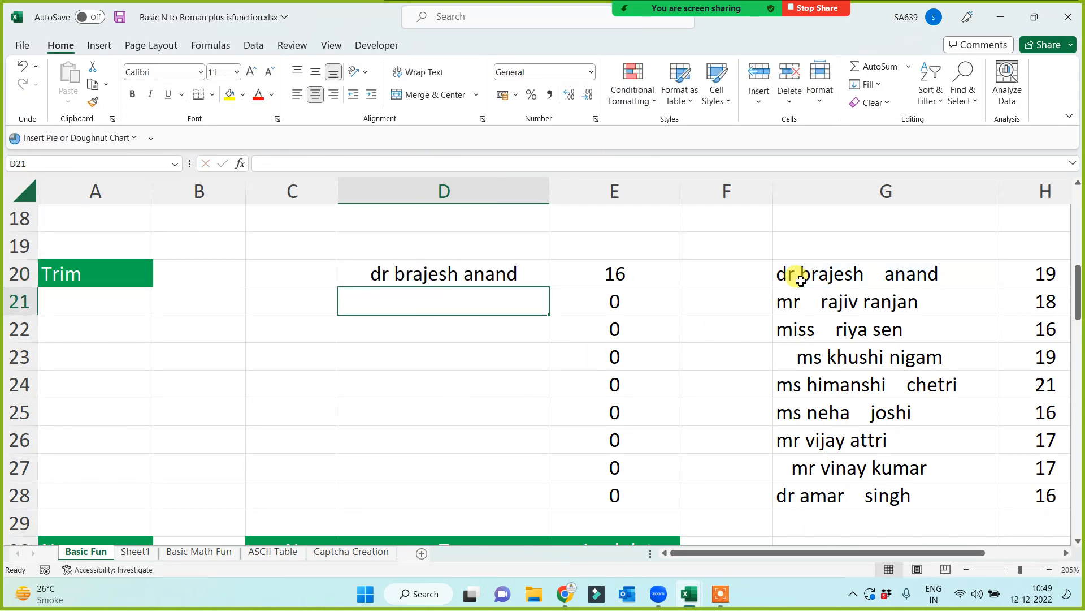
click(485, 265)
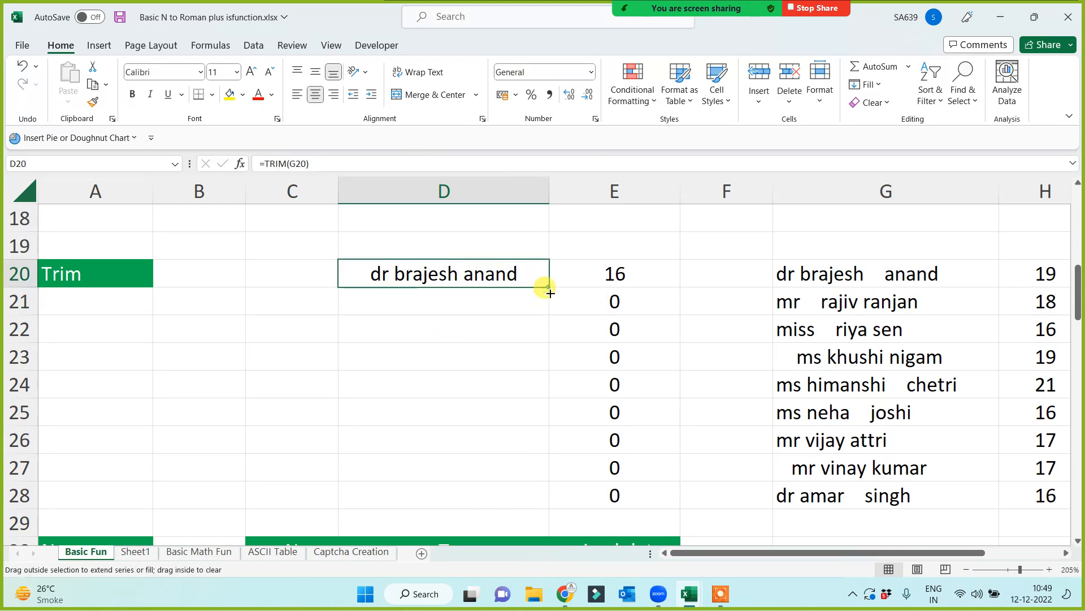
mouse_move(547, 288)
mouse_down()
mouse_move(526, 514)
mouse_move(506, 480)
mouse_up()
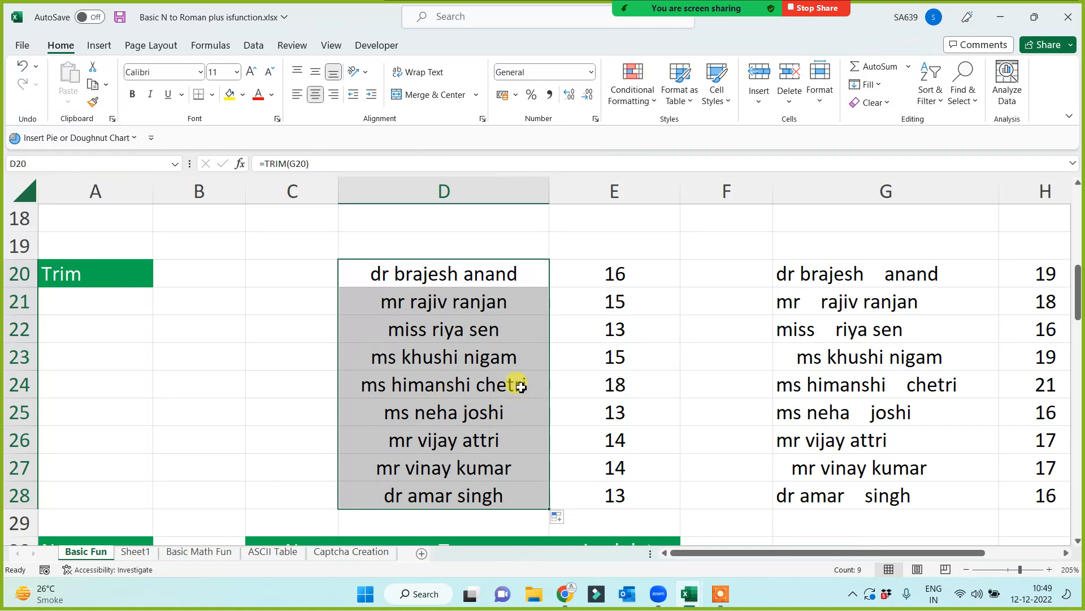
- Compare the LEN character counts of the original names in H20:H22 with those of the trimmed names in E20:E22
click(1025, 277)
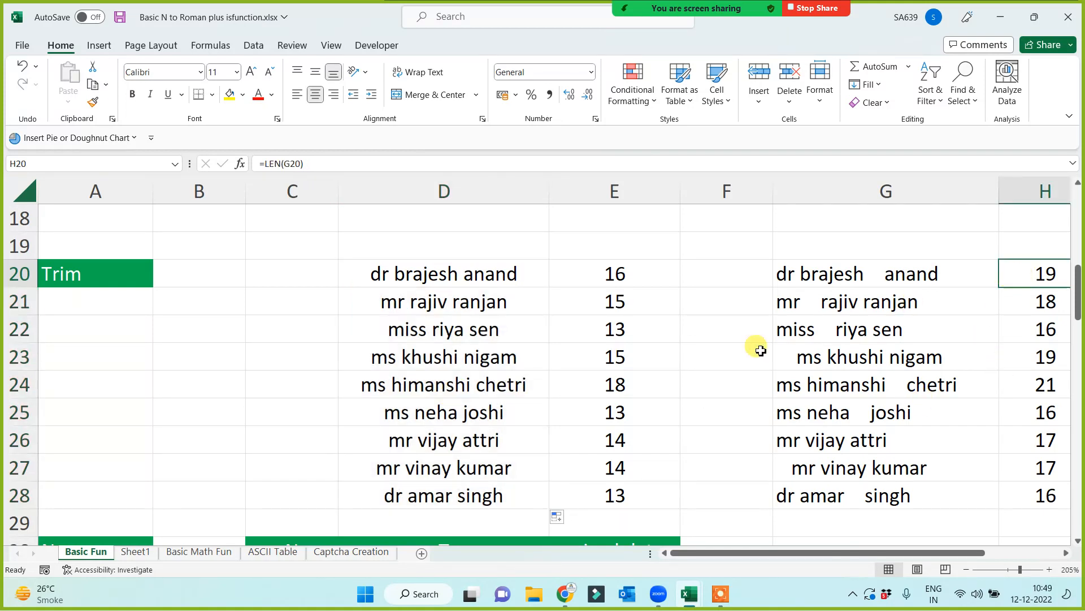
click(610, 290)
click(597, 270)
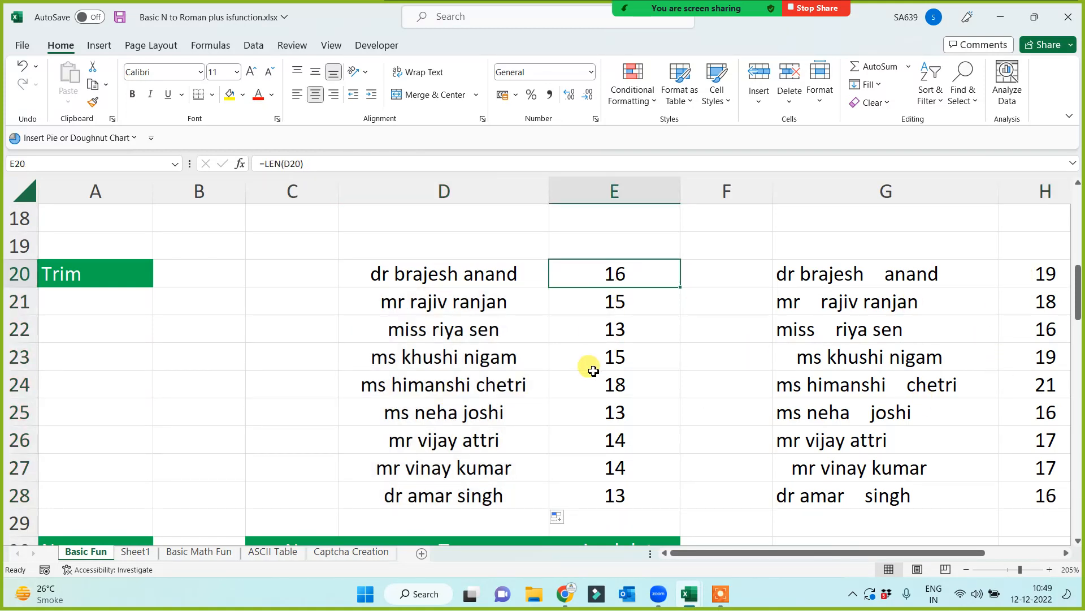
click(1043, 300)
click(632, 308)
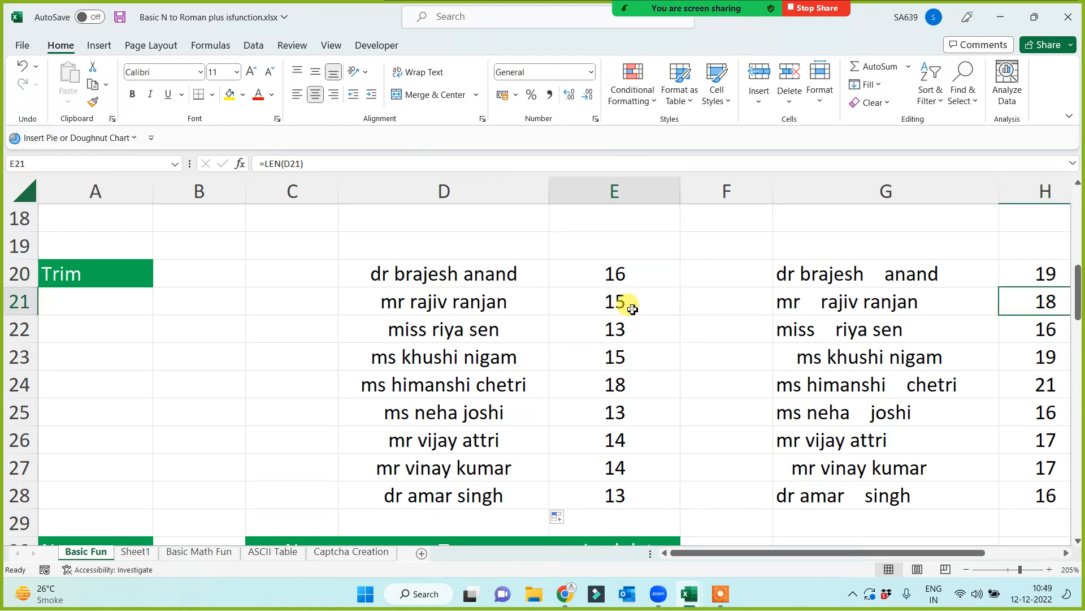
click(1046, 330)
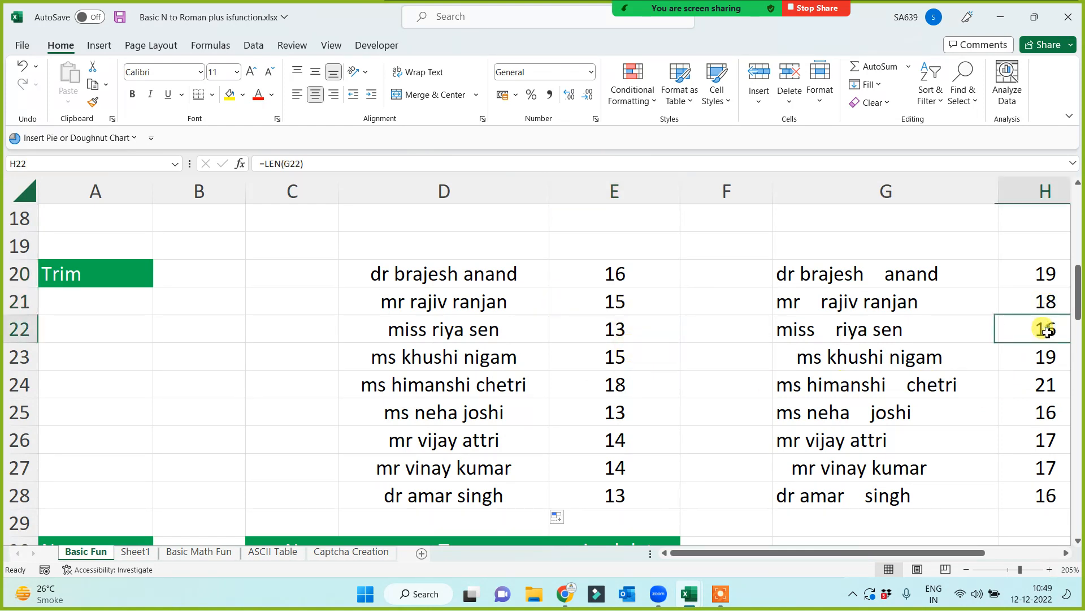
click(620, 329)
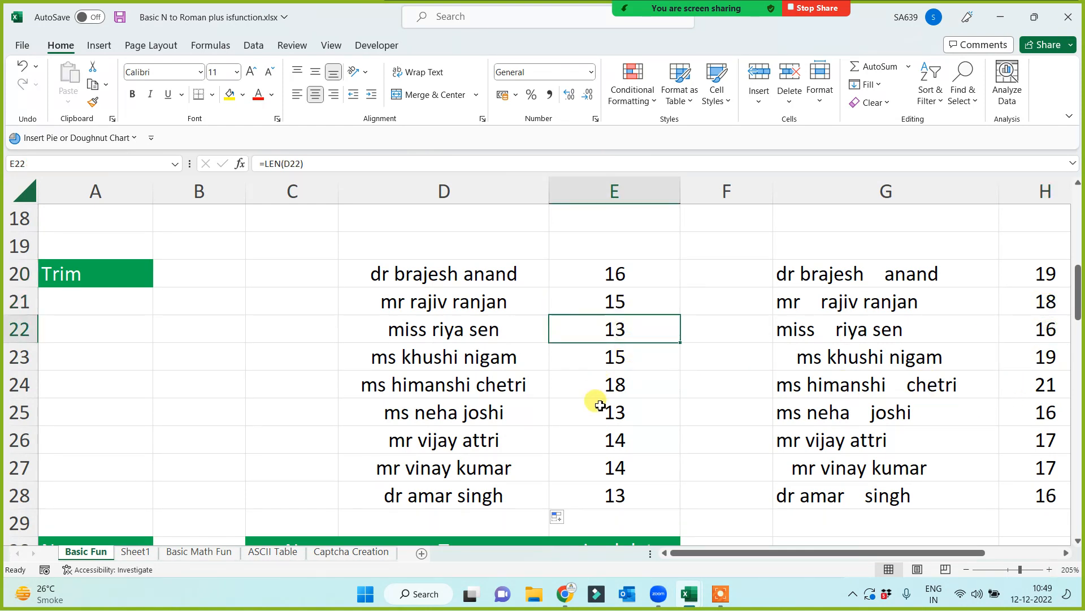
- Insert more spaces before the name in G23, after the first word in G24 and after the name in G25
click(1041, 357)
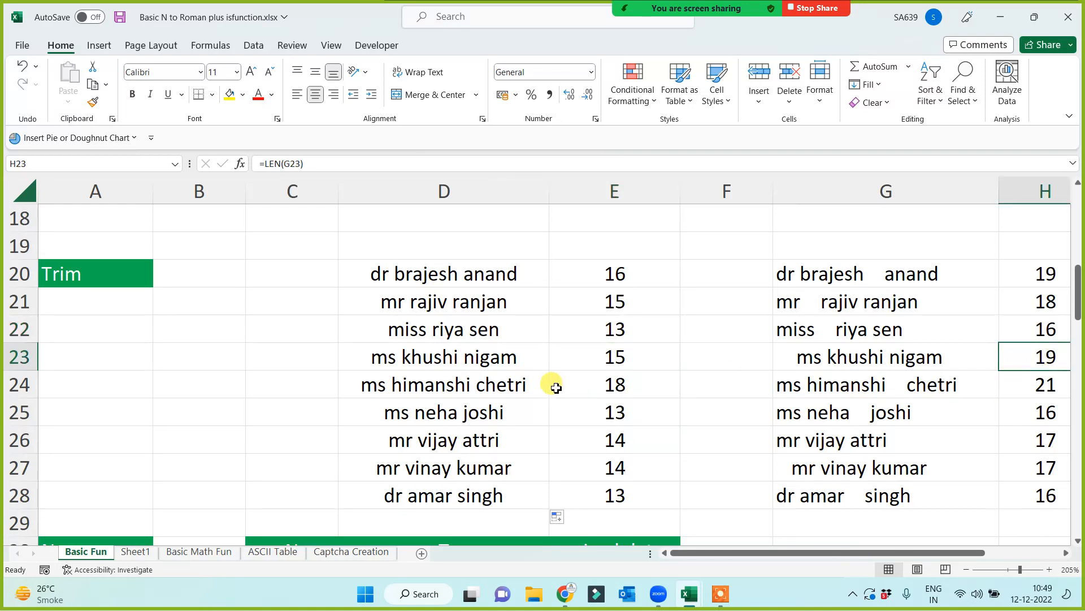
click(591, 354)
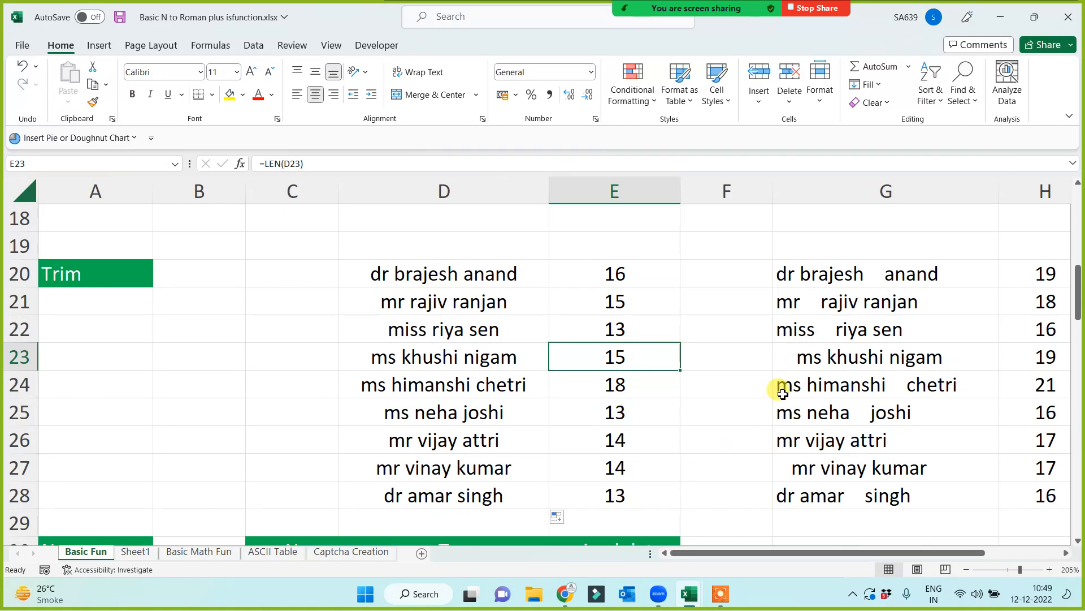
double_click(783, 357)
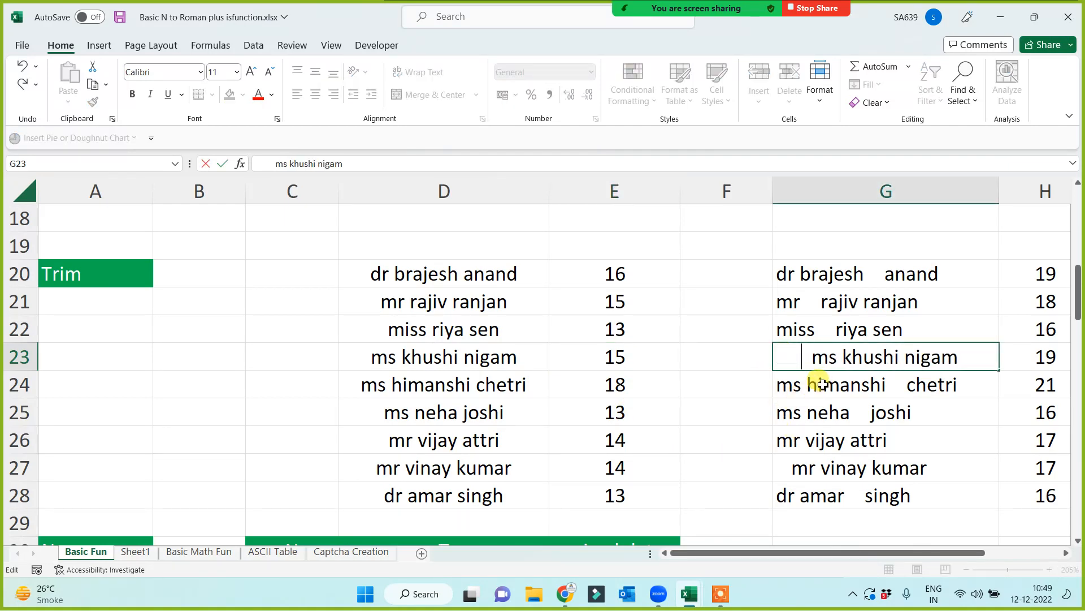
double_click(802, 383)
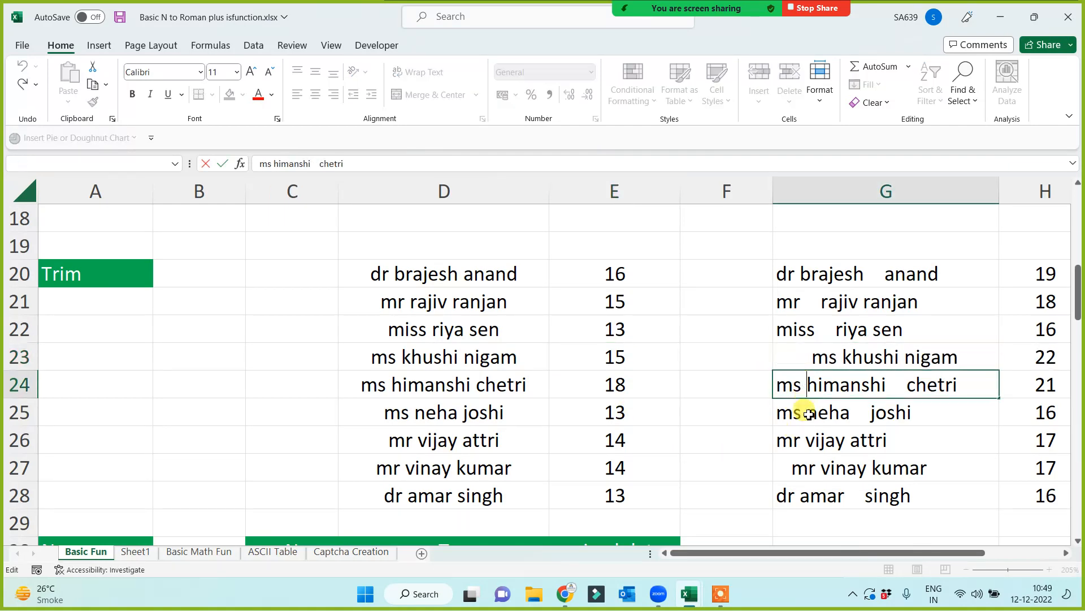
click(932, 412)
click(899, 466)
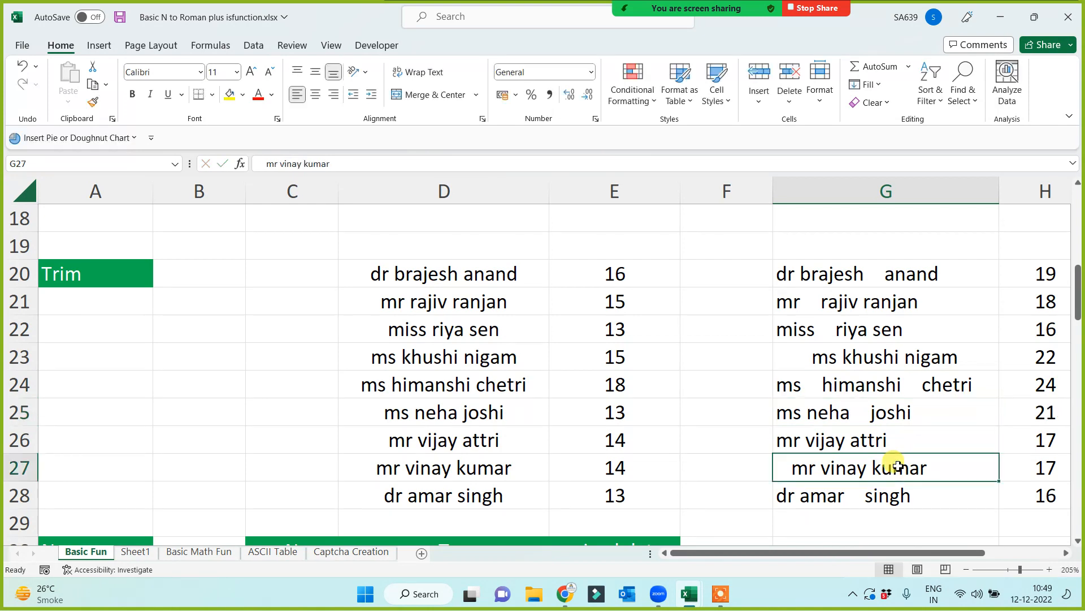
- Compare the original names in G20:G28 with the trimmed names in D20:D28 and their character counts in E20:E28
drag(615, 280, 588, 500)
click(514, 402)
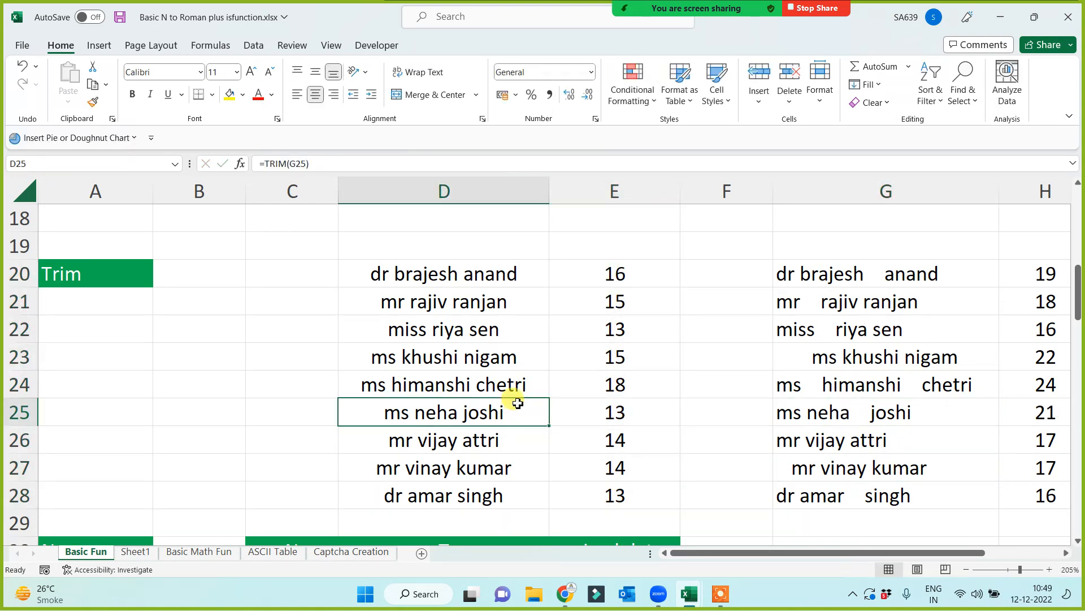
drag(867, 285, 848, 494)
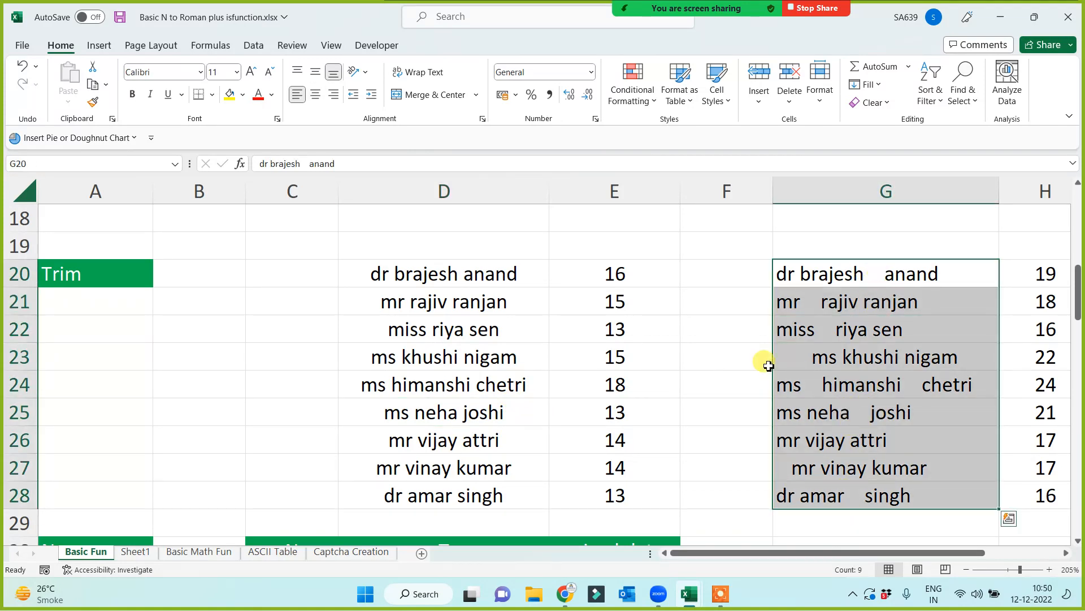
drag(410, 272, 419, 492)
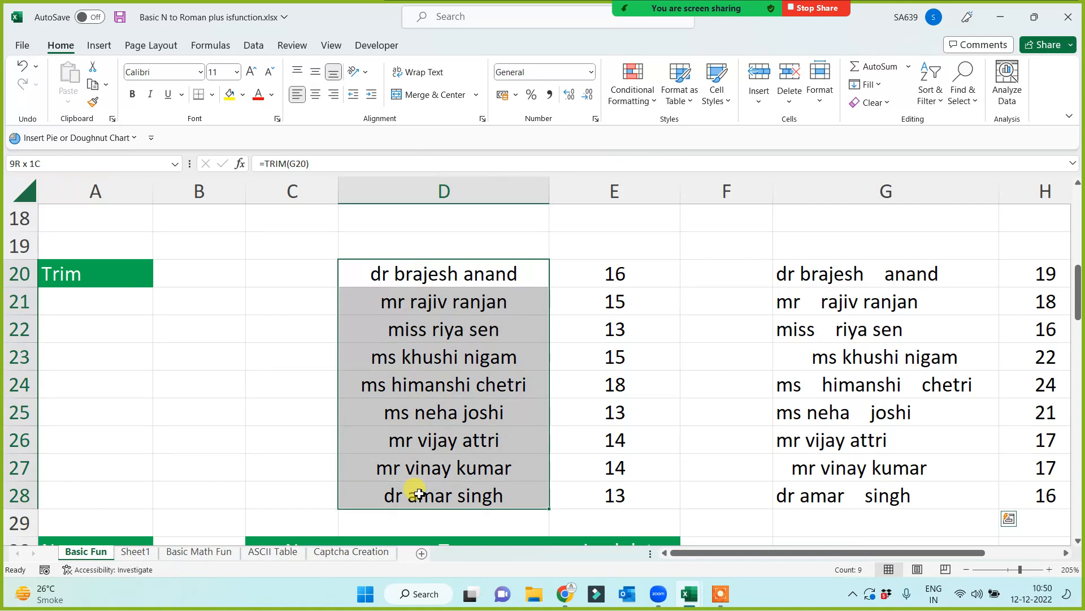
drag(901, 274, 879, 494)
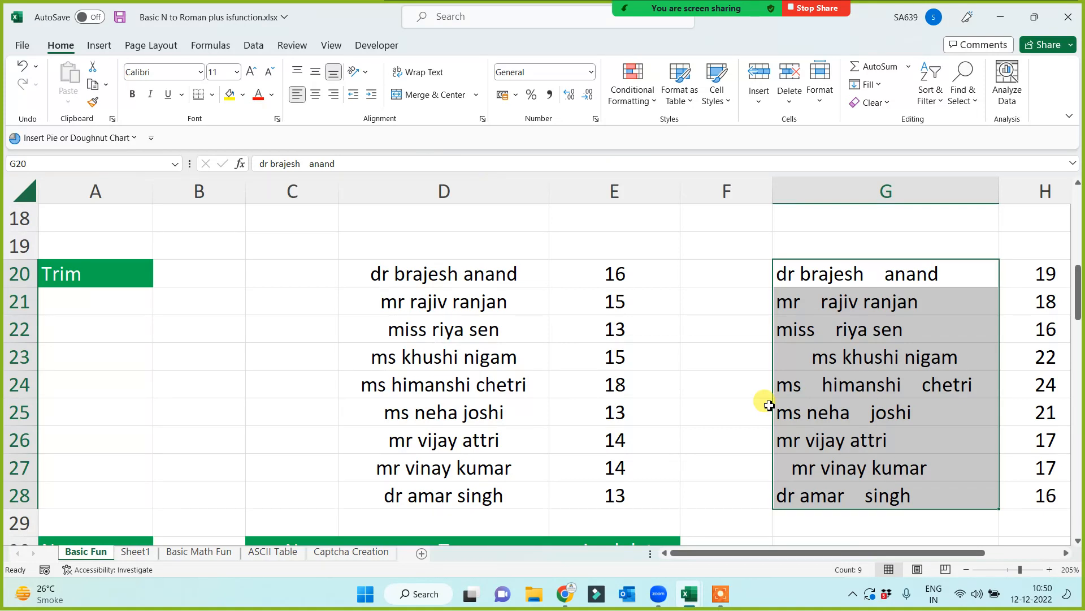
drag(412, 274, 415, 494)
click(157, 421)
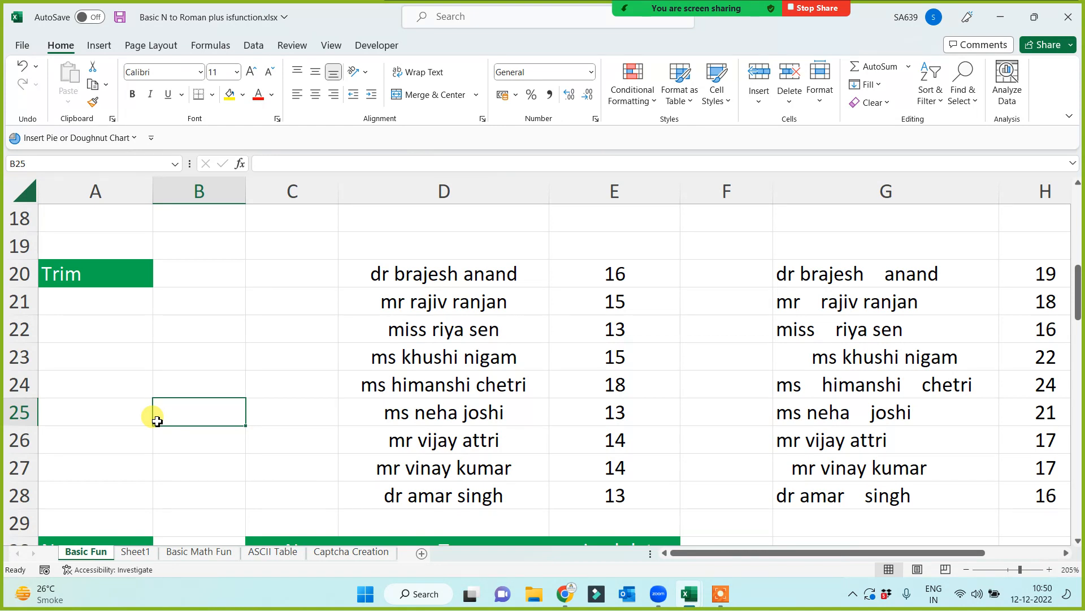
click(114, 280)
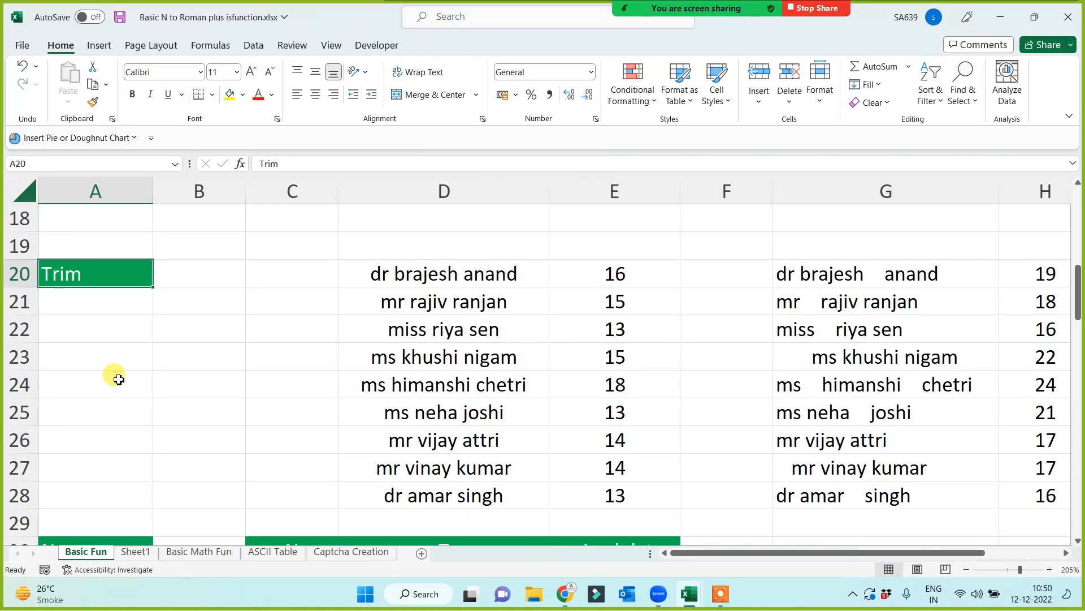
- Add cell F16 as the sixth value of the CHOOSE formula in D13
scroll(119, 379, down, 3)
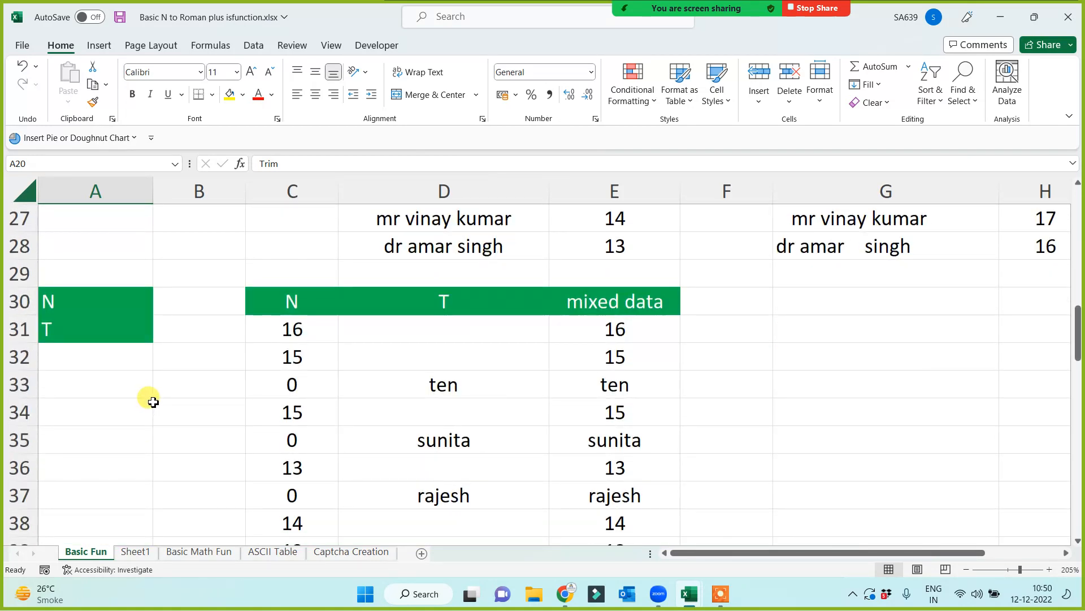
scroll(153, 401, up, 8)
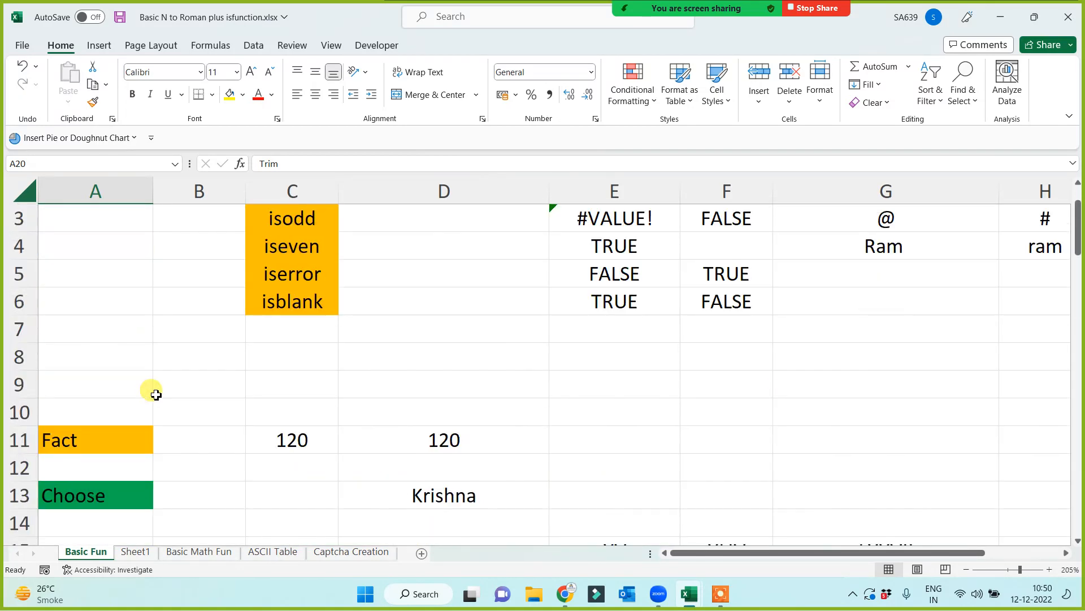
scroll(156, 395, down, 1)
click(399, 413)
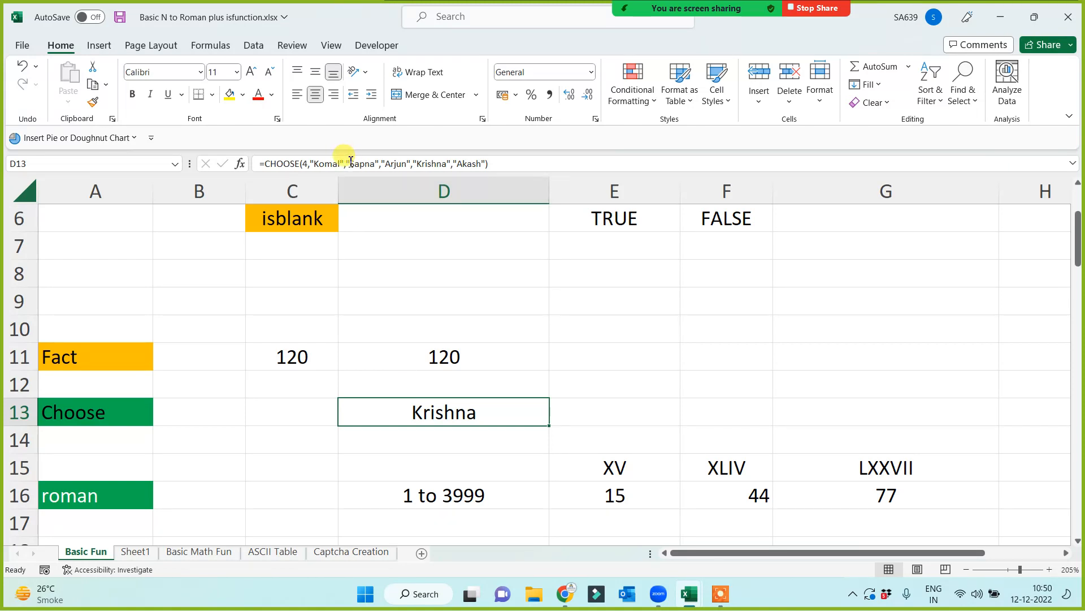
click(487, 163)
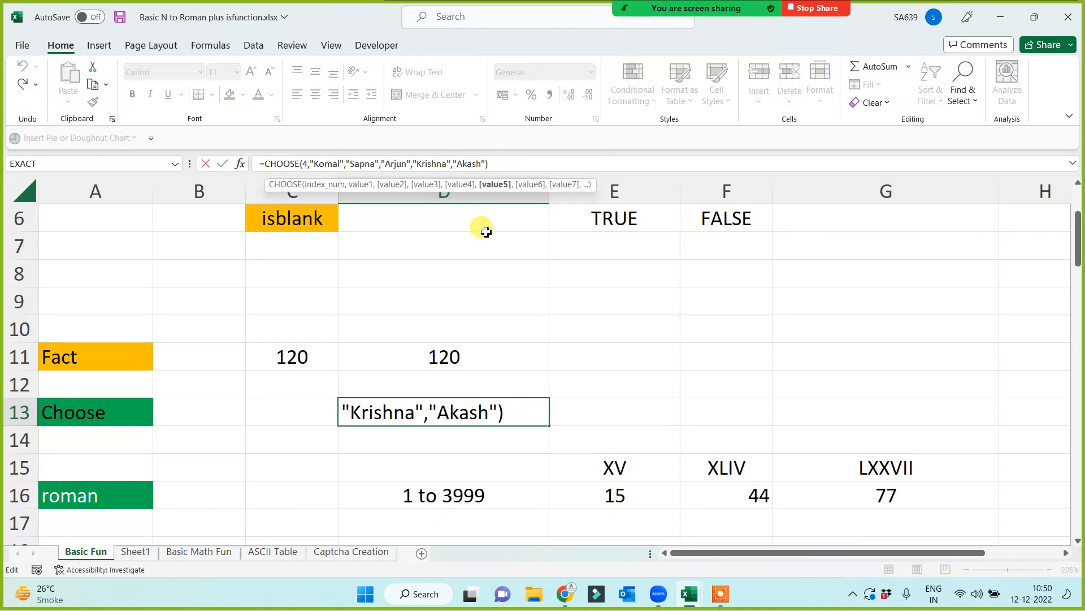
text(,)
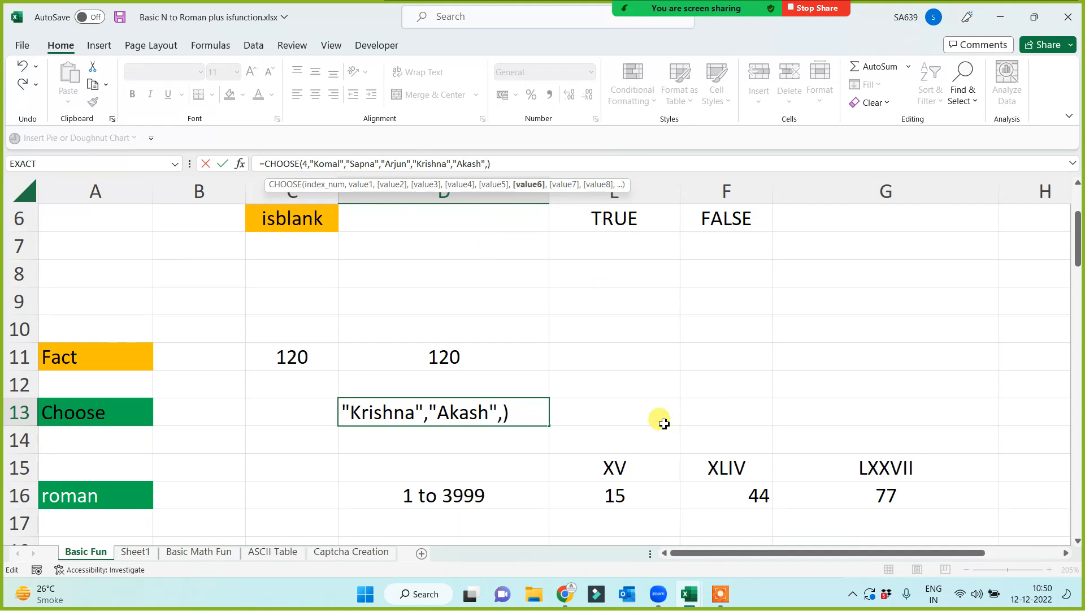
click(718, 494)
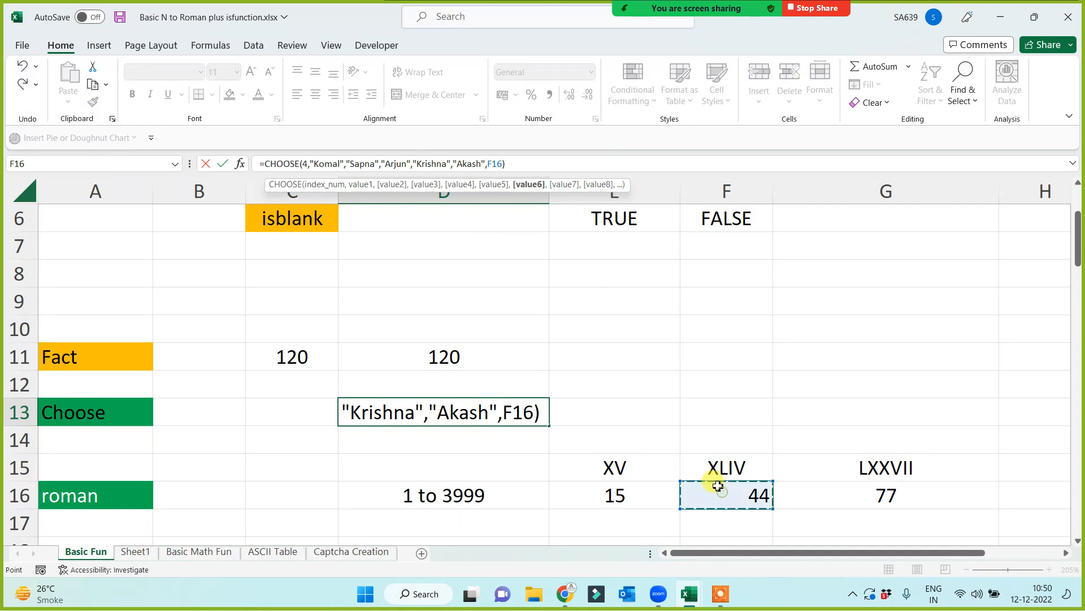
key(Return)
click(640, 347)
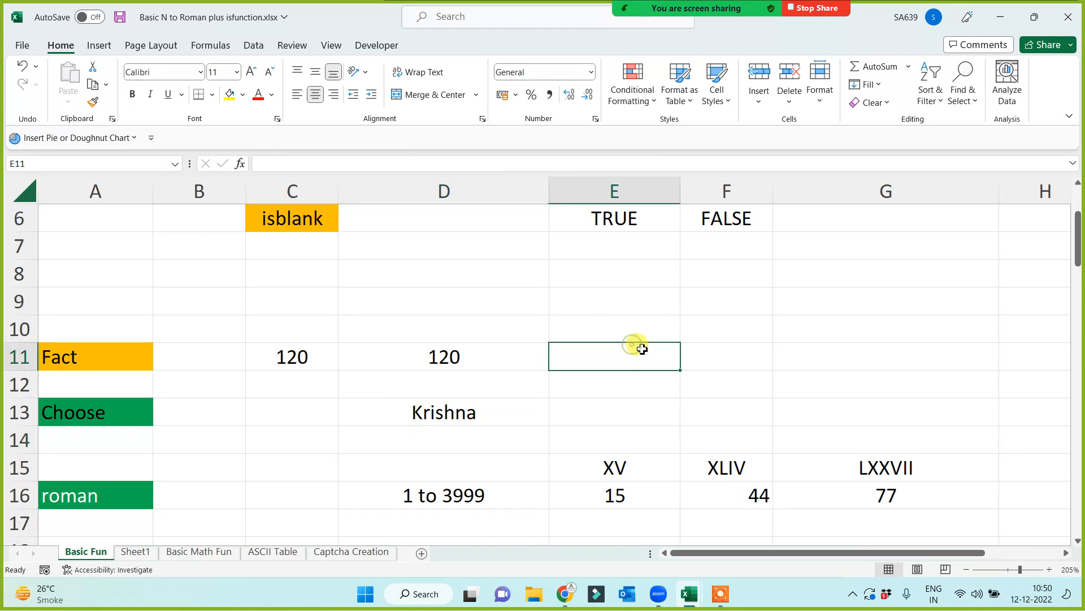
text(sdf)
click(735, 372)
text(sdf)
double_click(747, 347)
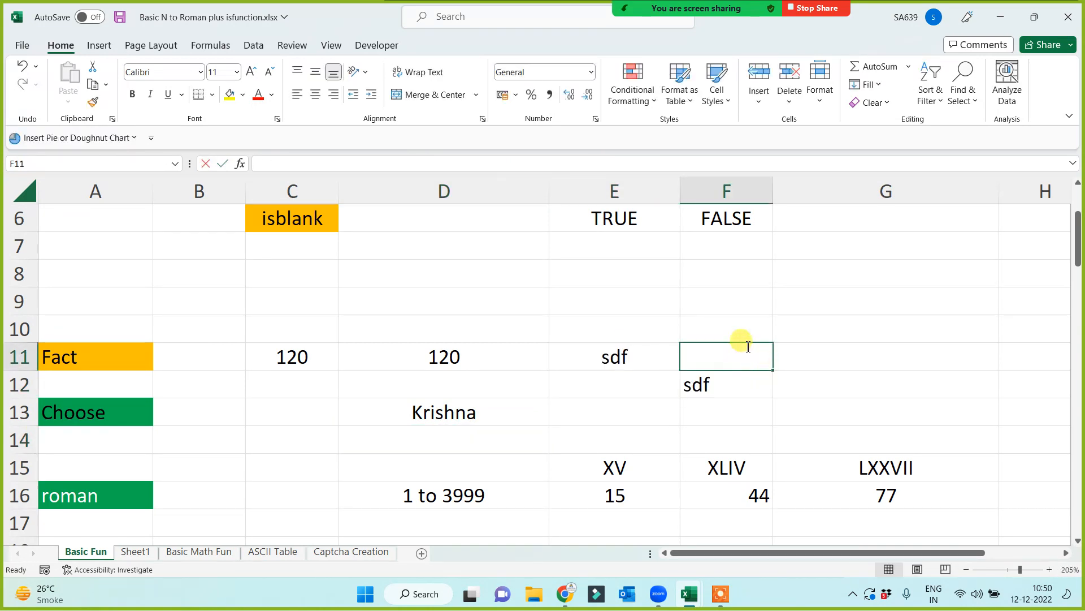
text(sdfsdf)
click(625, 317)
drag(622, 303, 719, 380)
key(Delete)
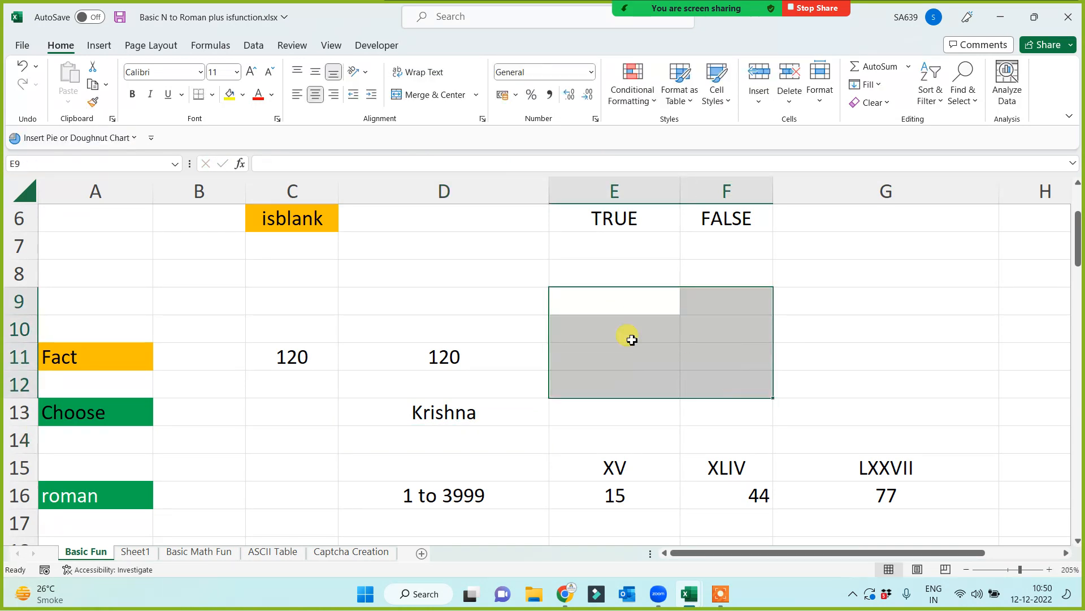
- Set the index number of the CHOOSE formula in D13 to 6 and check its result against F16
scroll(421, 328, up, 2)
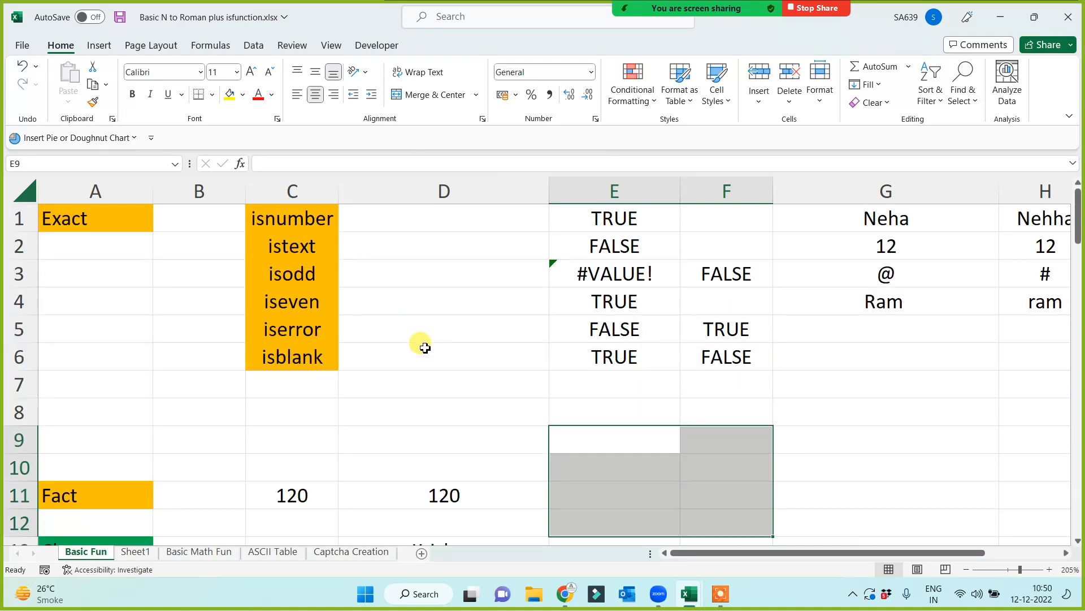
scroll(452, 394, down, 2)
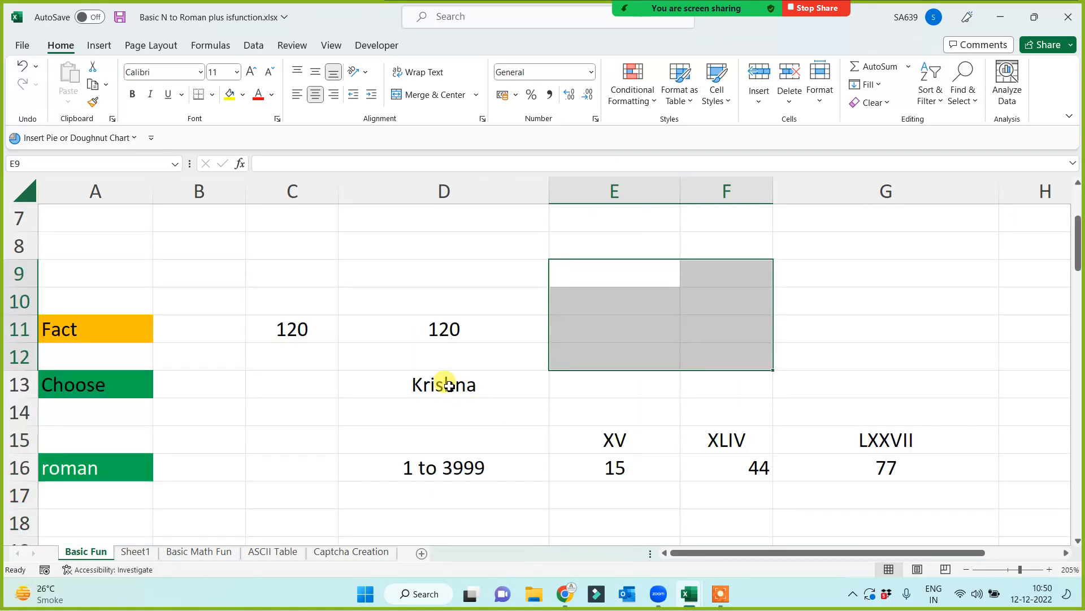
click(449, 386)
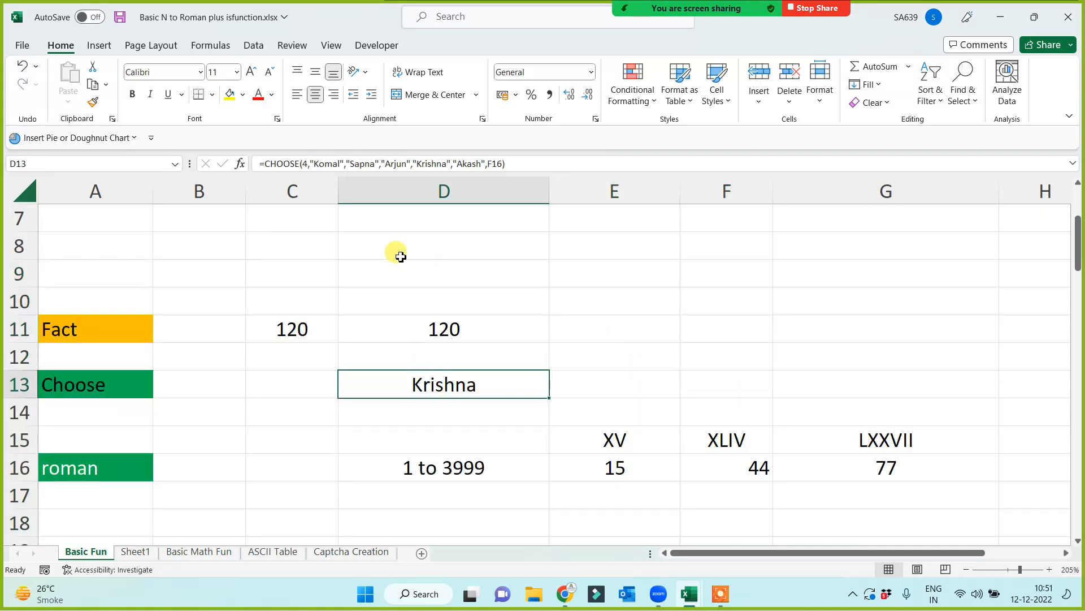
click(305, 163)
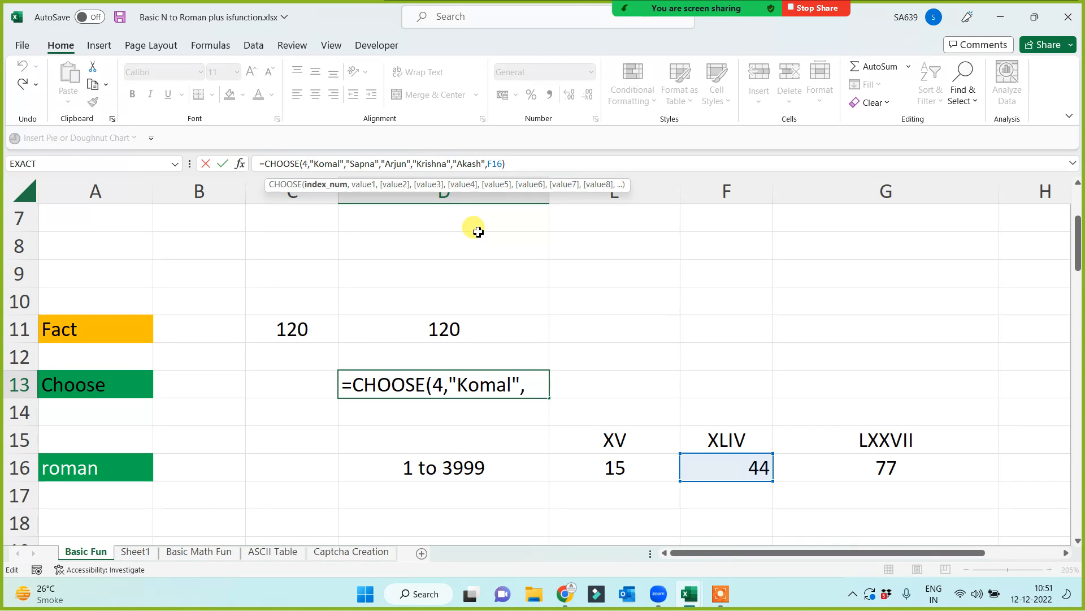
key(BackSpace)
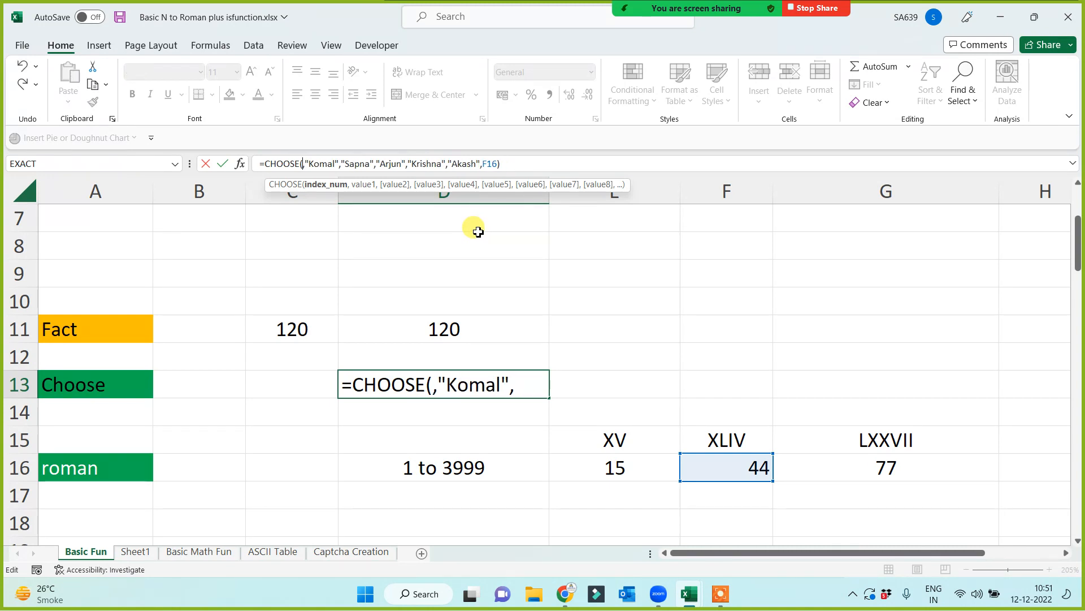
text(6)
key(Return)
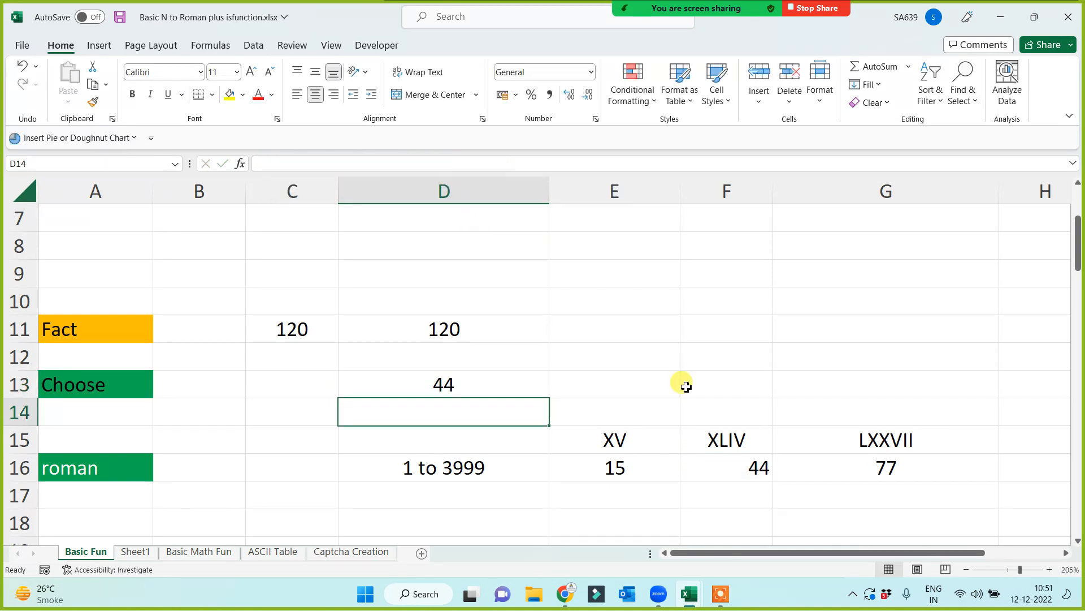
click(733, 467)
click(450, 381)
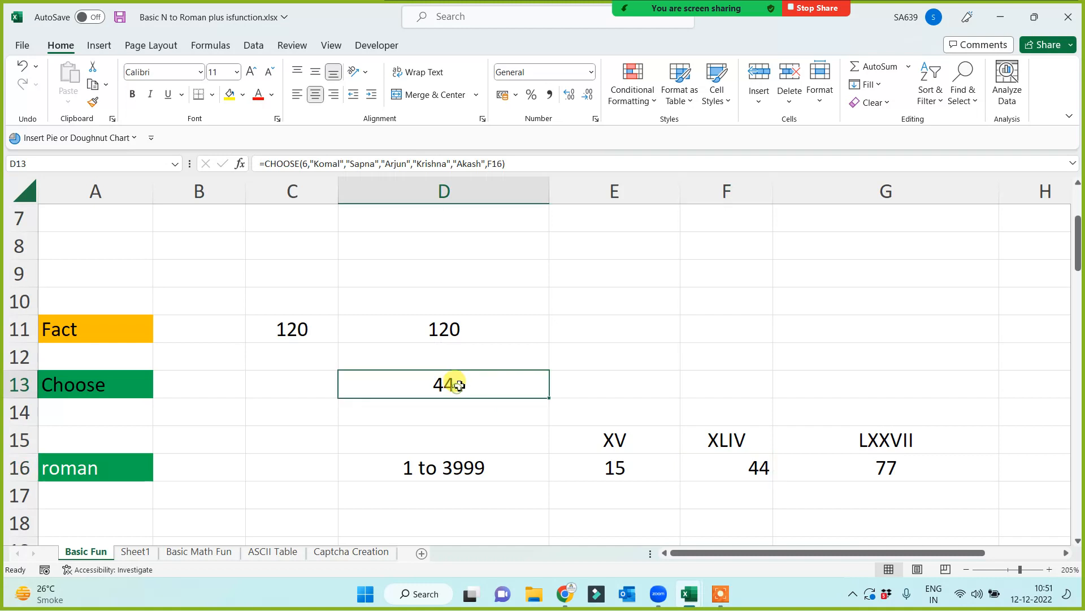
click(320, 413)
click(442, 392)
click(332, 408)
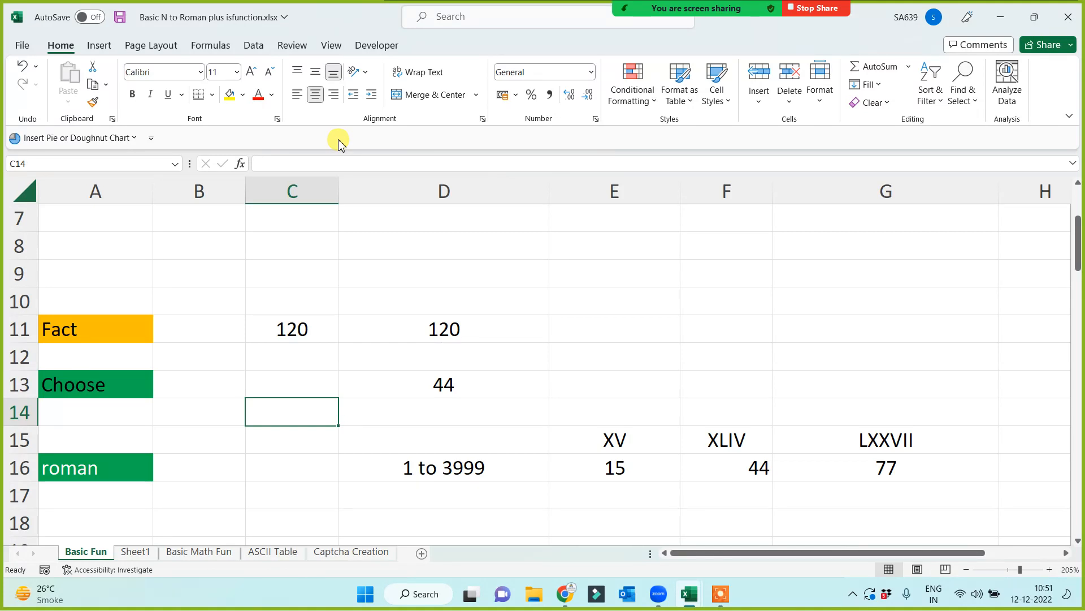
- Clear the old results under the N and T headers in C31:D39
scroll(291, 192, down, 3)
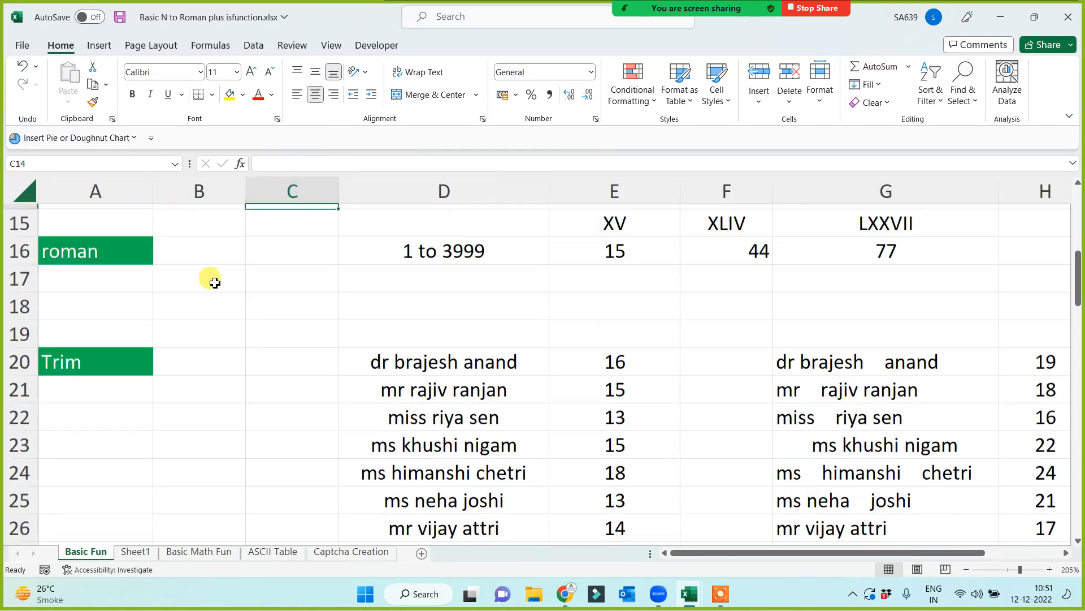
scroll(323, 494, down, 4)
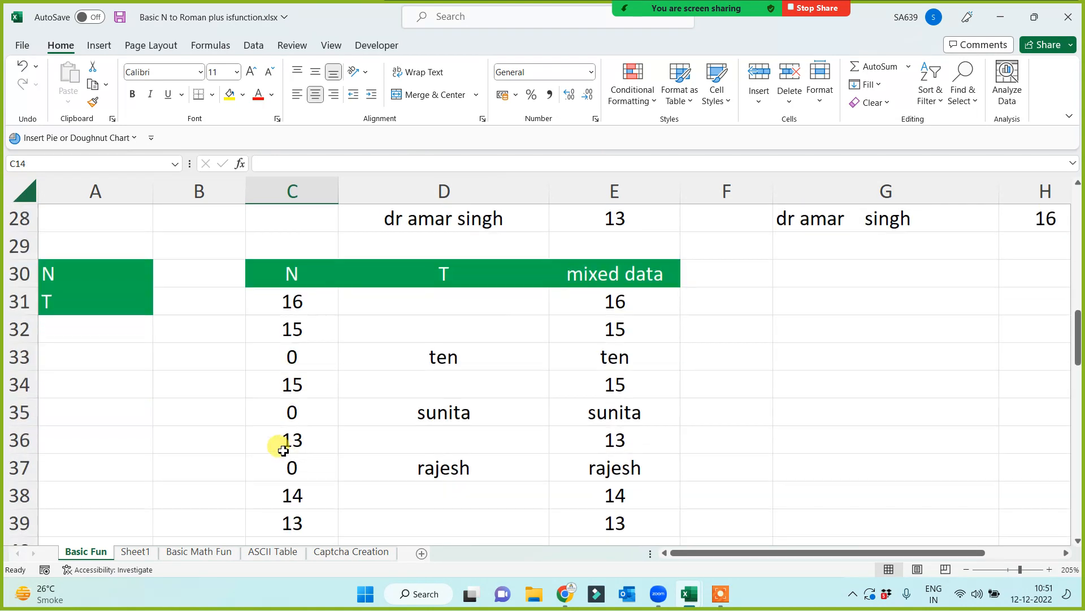
drag(291, 298, 417, 524)
key(Delete)
click(356, 402)
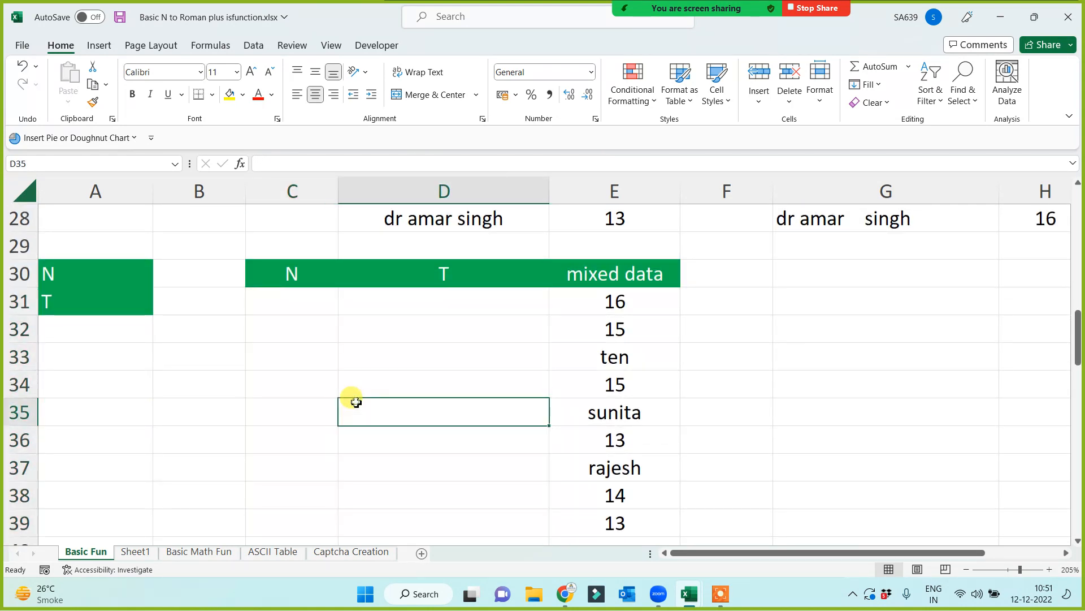
- Examine the N and T headers and the mixed numbers and text in E30:E39
click(127, 275)
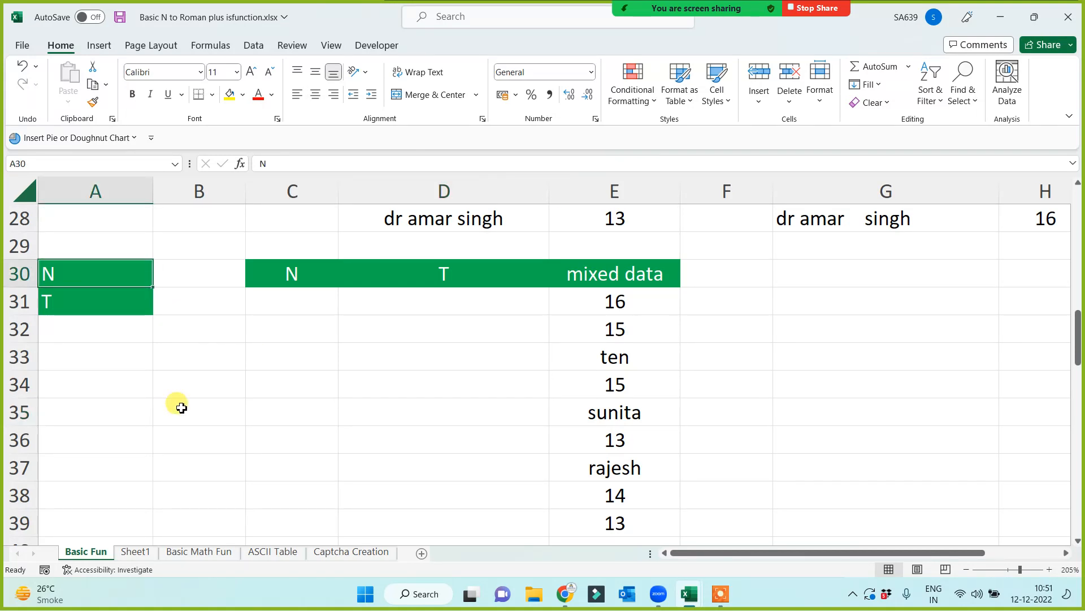
click(316, 277)
click(450, 252)
click(458, 334)
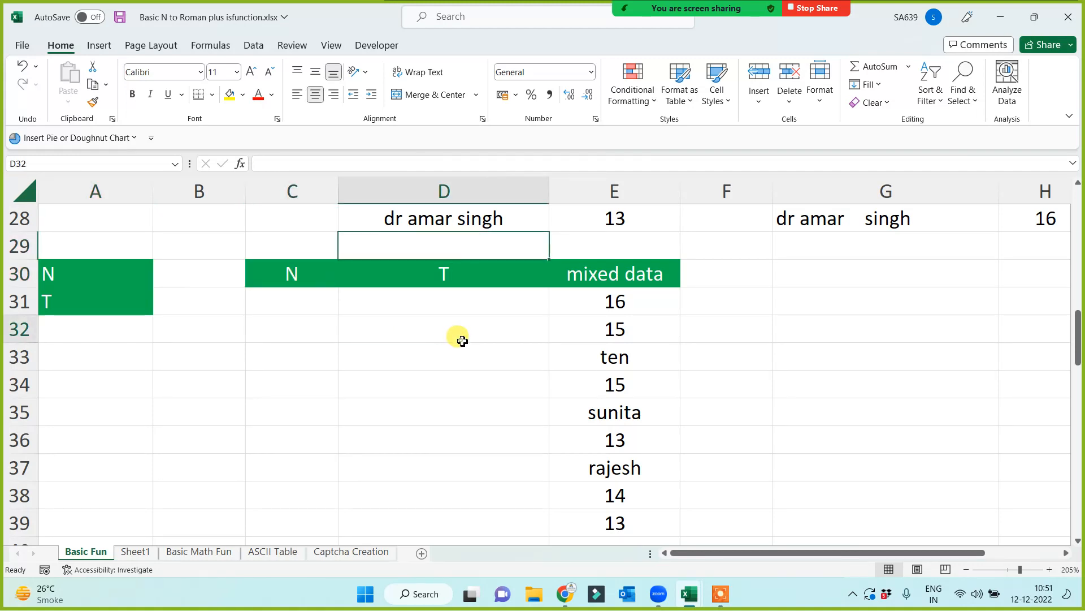
drag(629, 274, 619, 526)
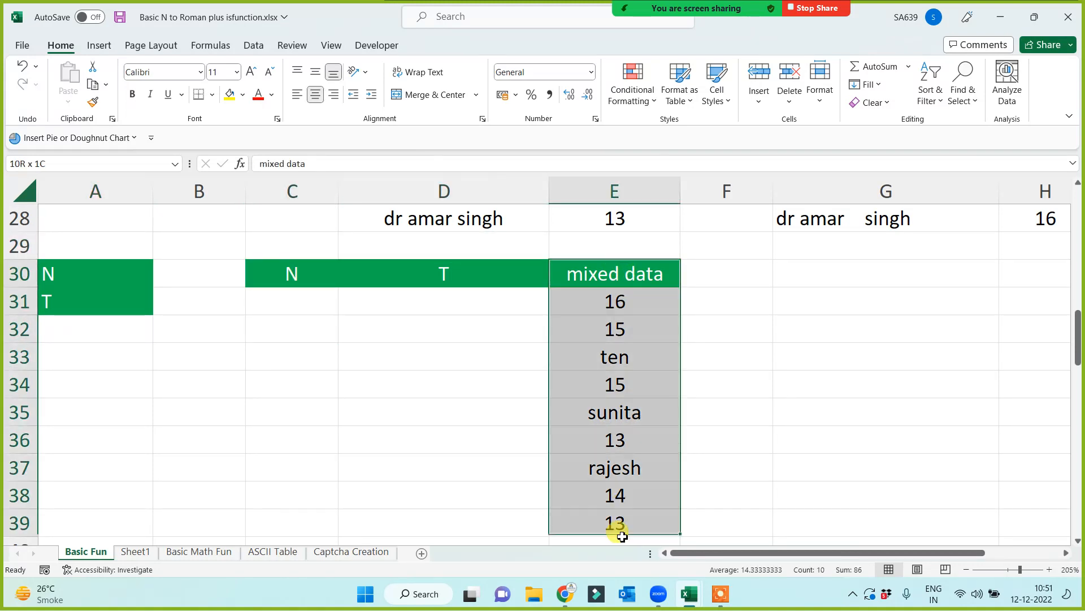
click(375, 400)
click(457, 308)
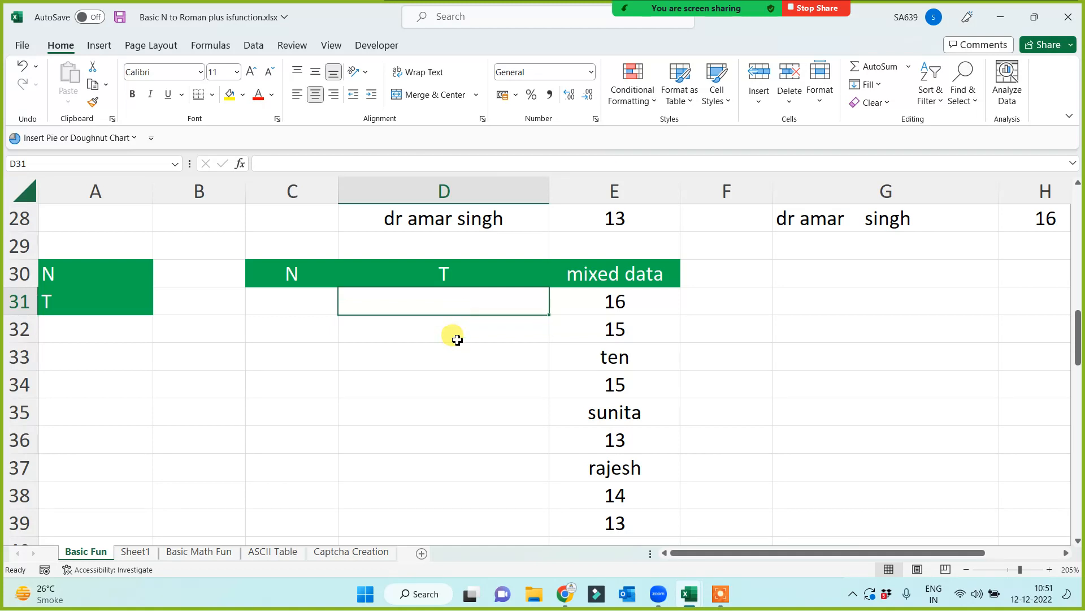
- Enter =T(E31) in D31, fill it down to D39, and check the results under the T header
text(=T()
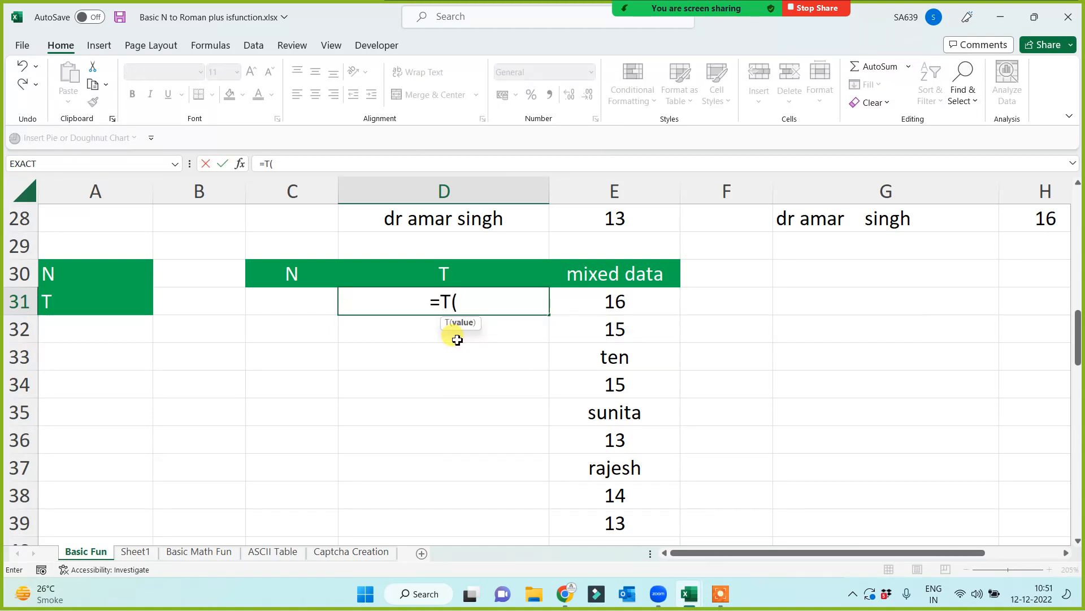
click(639, 301)
text())
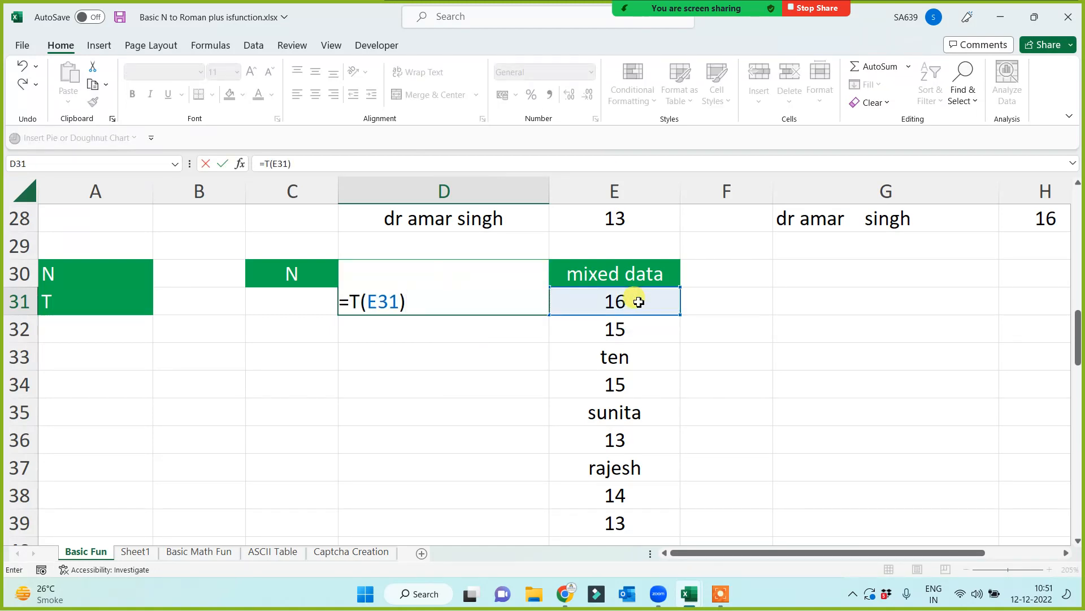
key(Return)
click(529, 311)
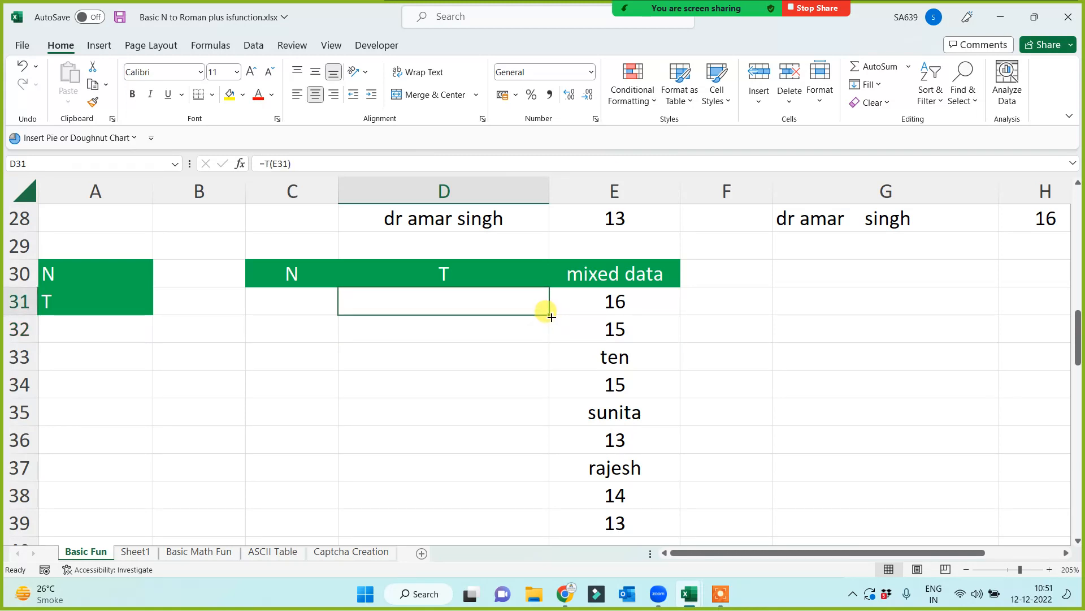
drag(551, 317, 528, 531)
click(470, 338)
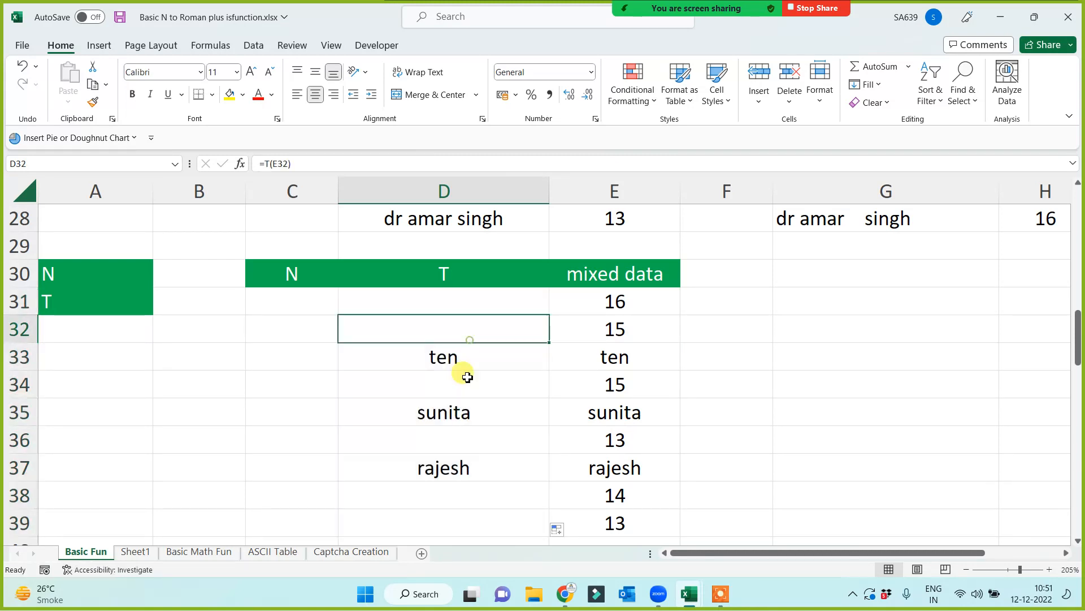
click(455, 413)
click(450, 468)
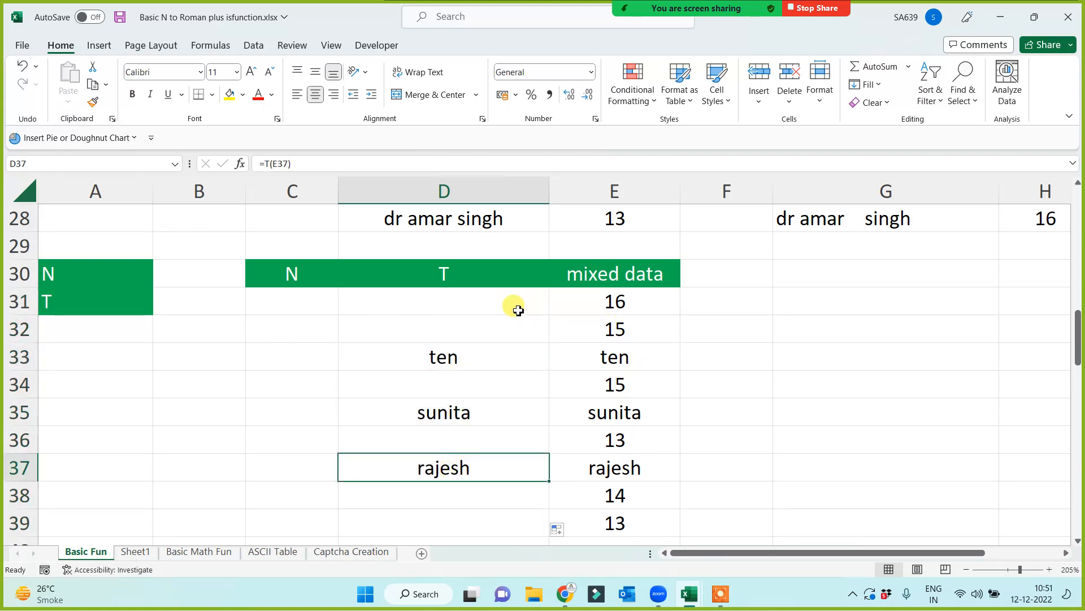
- Enter =N(E31) in C31 and fill it down to C39 under the N header
click(300, 307)
text(=N)
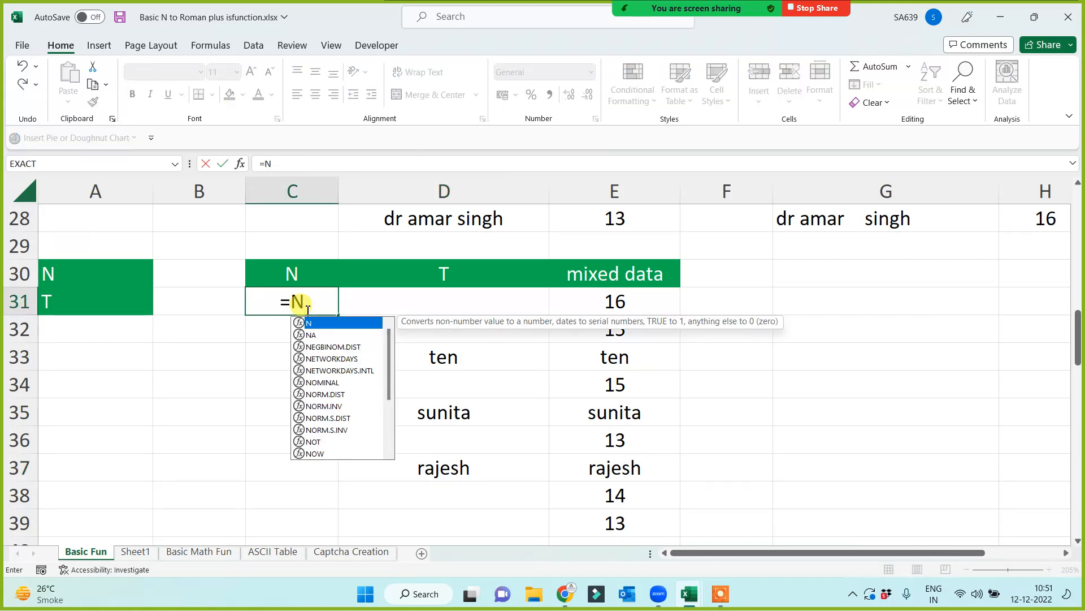
text(()
click(591, 297)
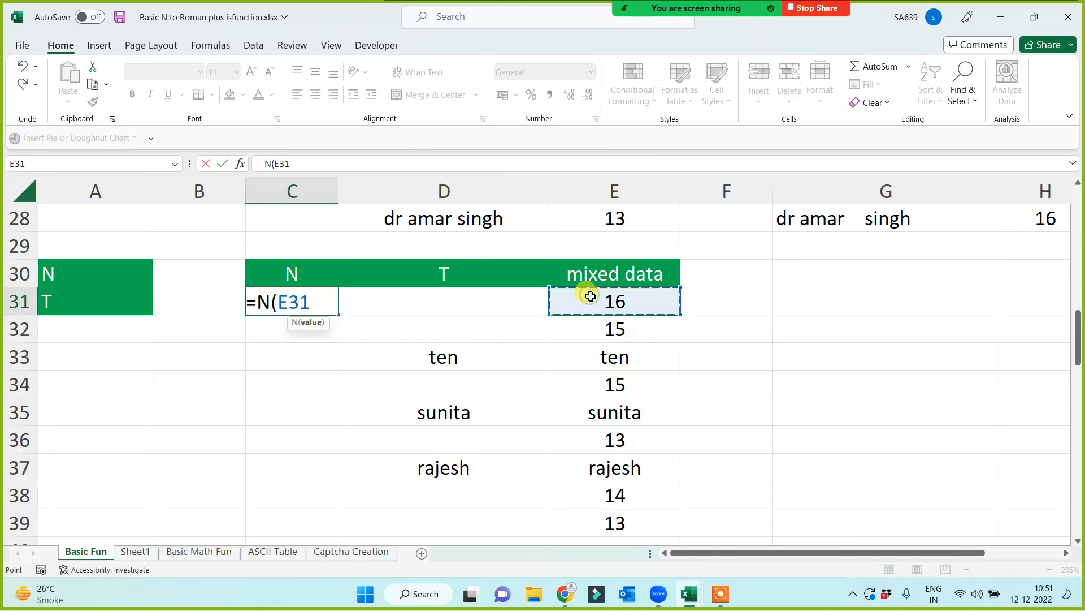
text())
key(Return)
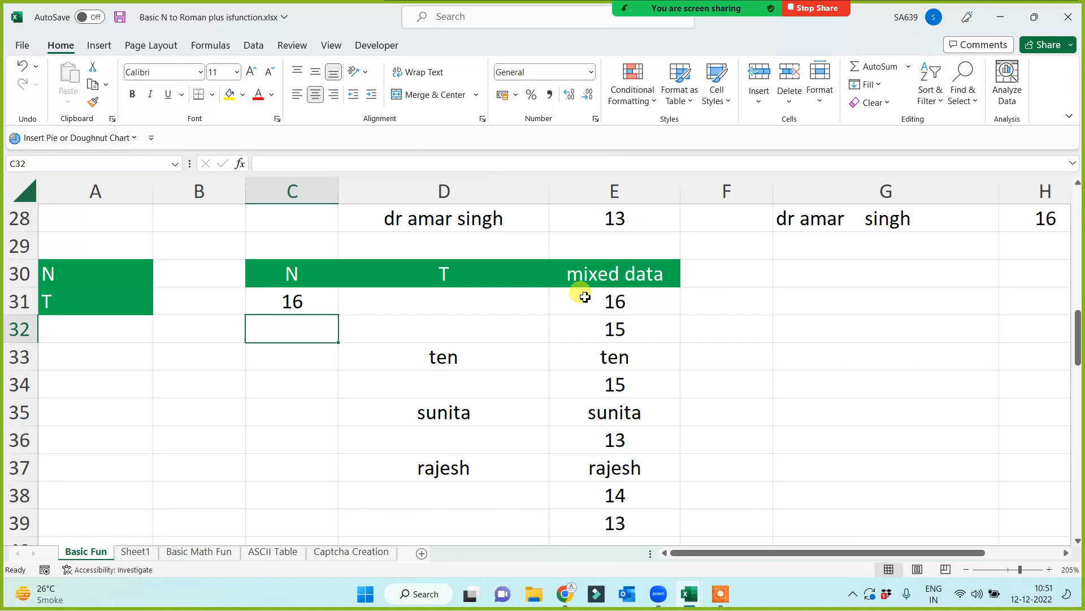
click(313, 303)
double_click(338, 314)
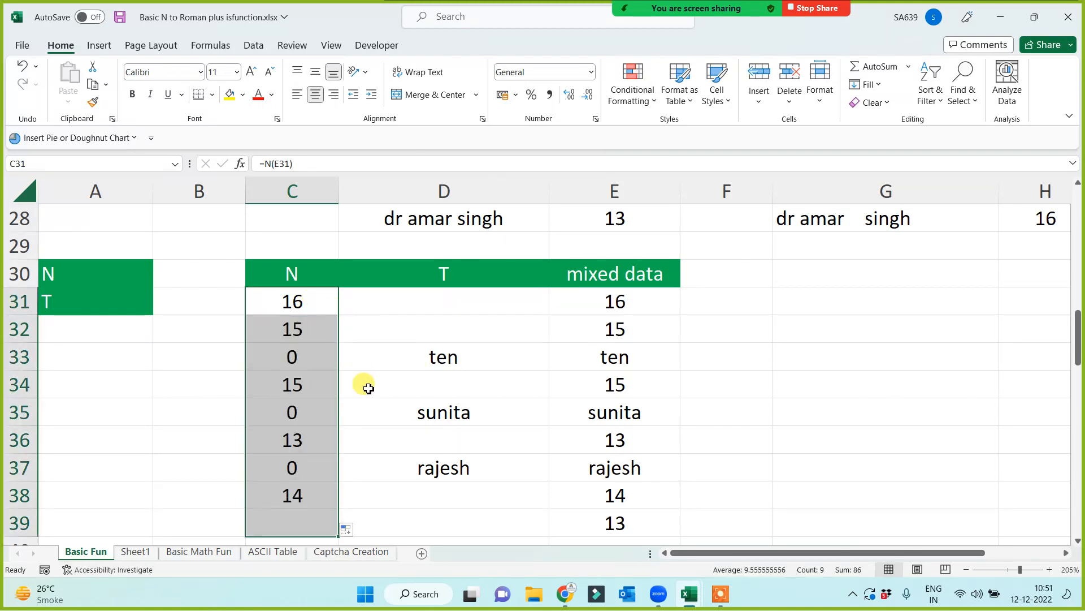
- Compare the N results in C31:C39 with the T results in D31:D39 for the mixed data
click(307, 354)
click(300, 439)
click(291, 494)
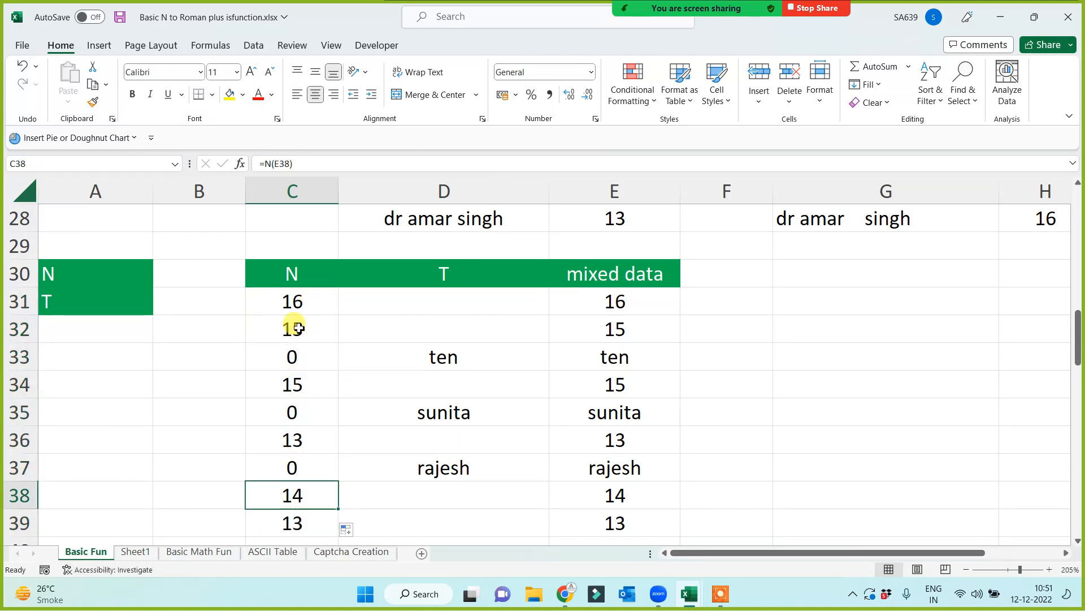
click(303, 301)
click(298, 347)
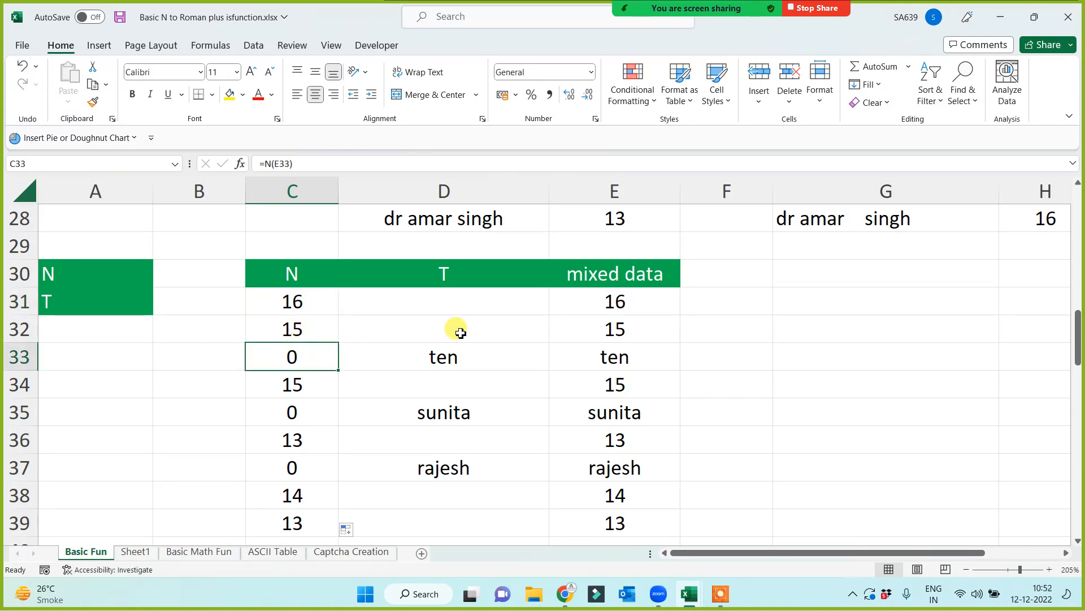
click(469, 360)
click(473, 308)
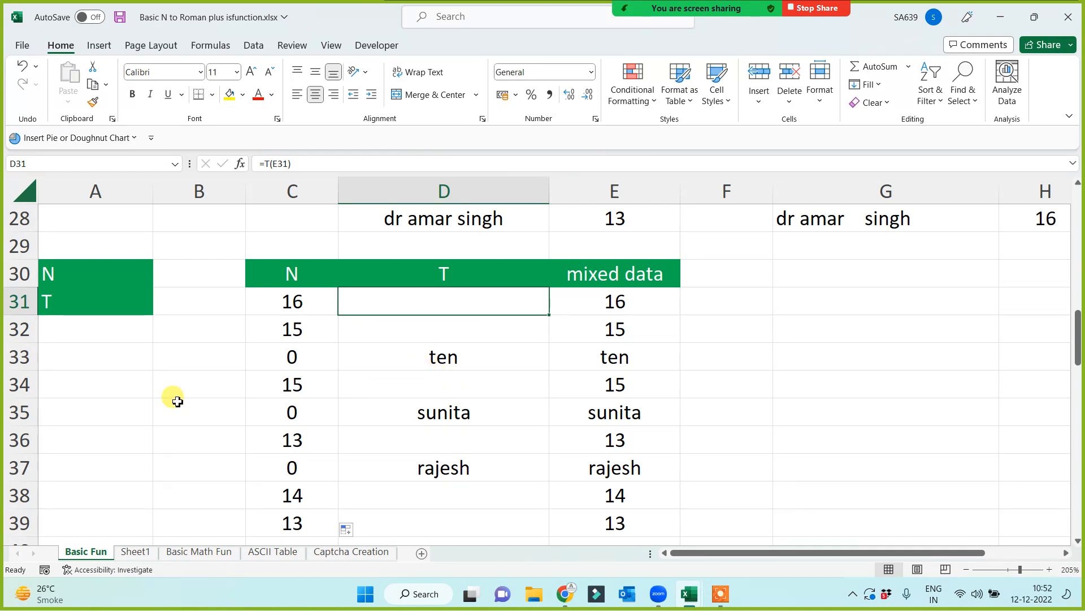
- Clear the old results under the odd and even headers in E43:F51
scroll(177, 401, down, 5)
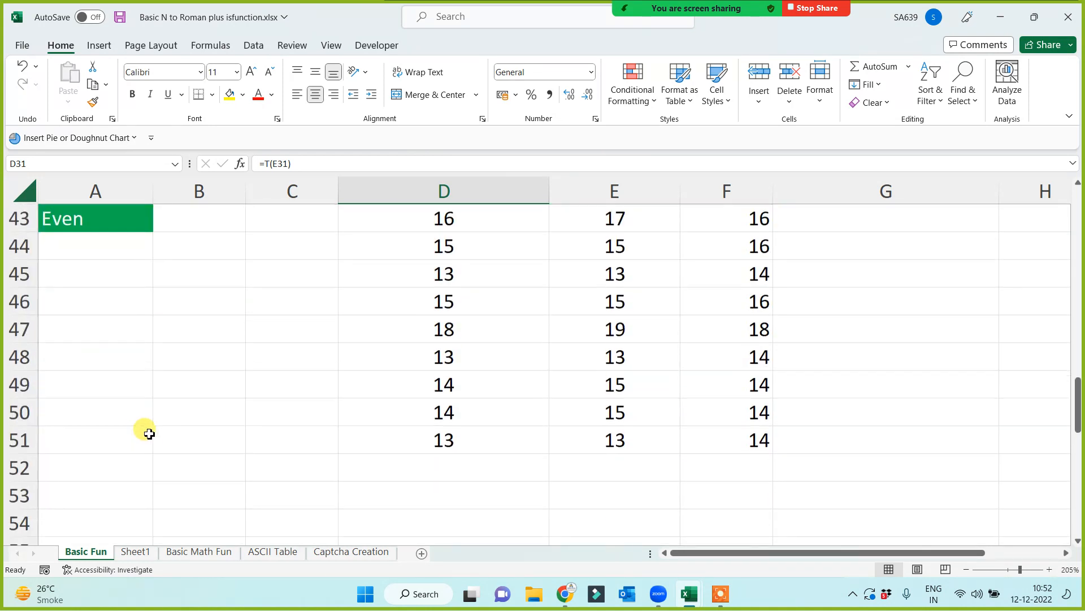
scroll(149, 433, up, 1)
click(459, 306)
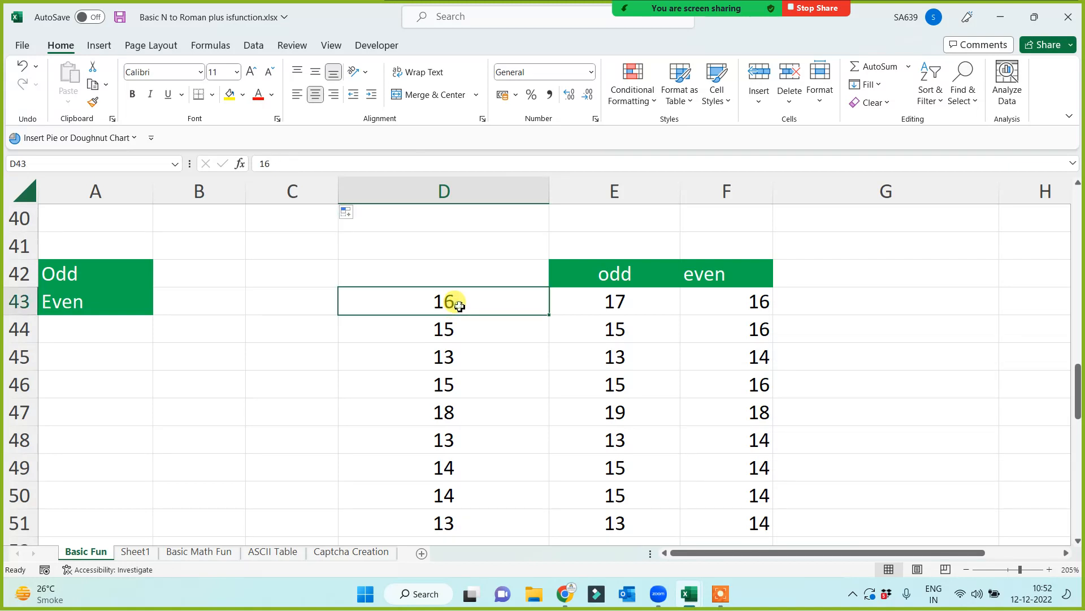
drag(459, 306, 456, 317)
drag(589, 293, 720, 523)
key(Delete)
click(574, 402)
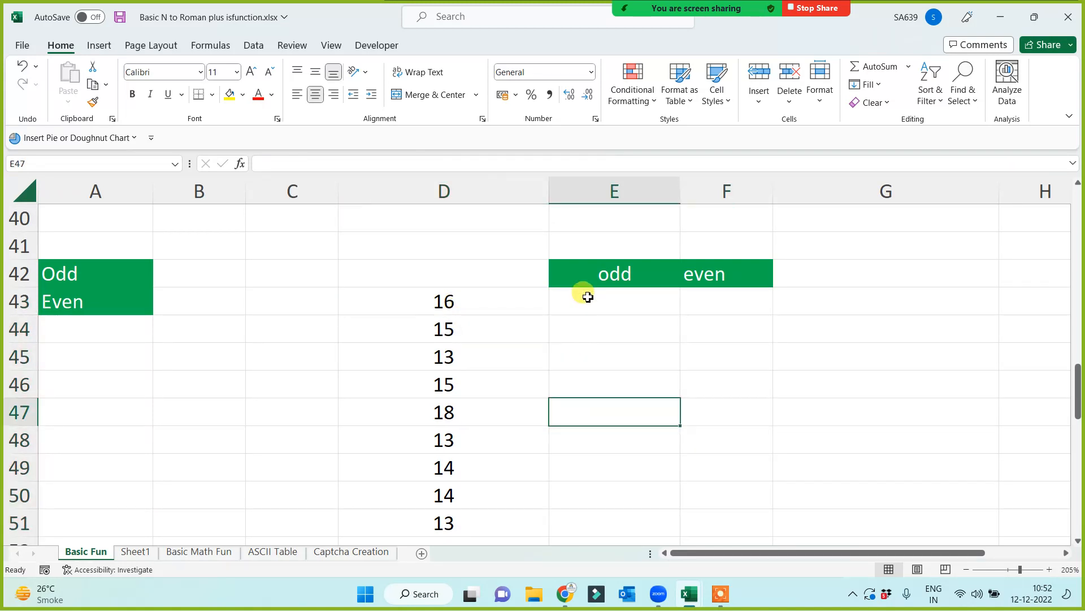
- Enter =ODD(D43) in cell E43 under the odd header
click(587, 301)
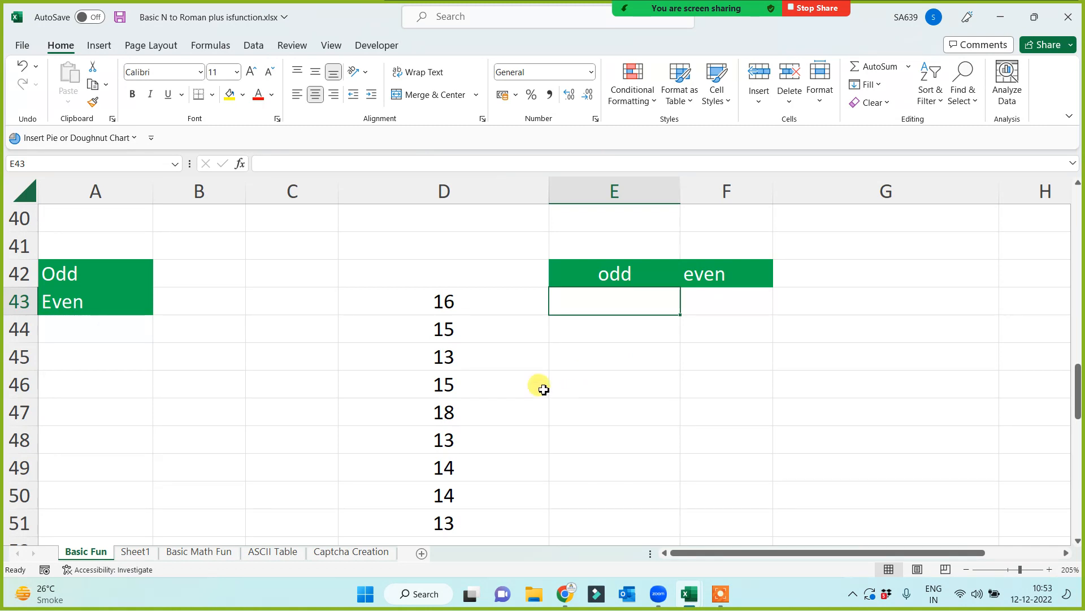
click(669, 281)
click(741, 270)
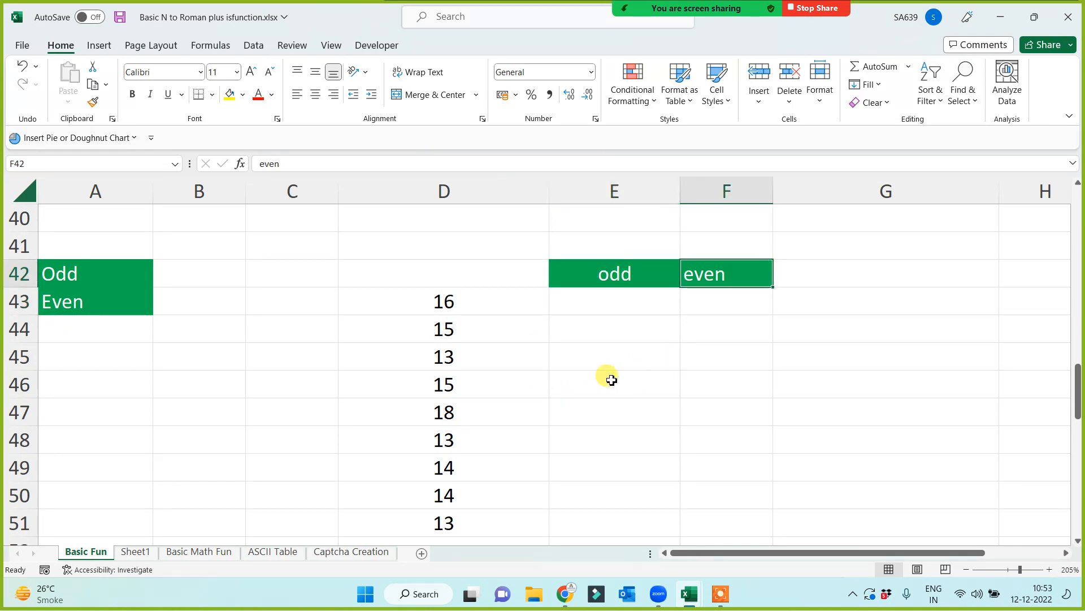
click(615, 313)
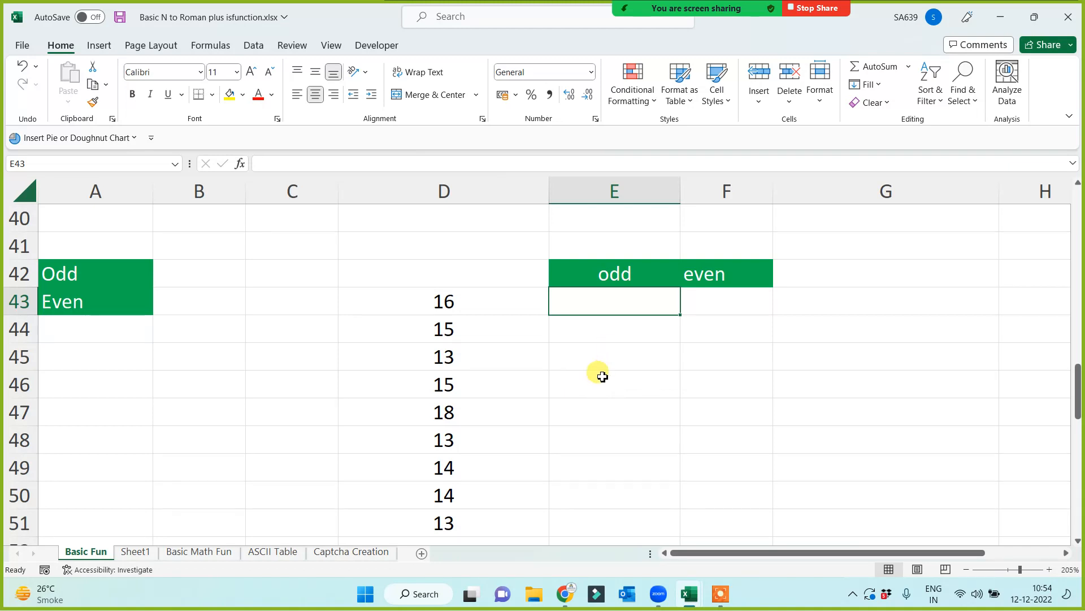
text(=odd()
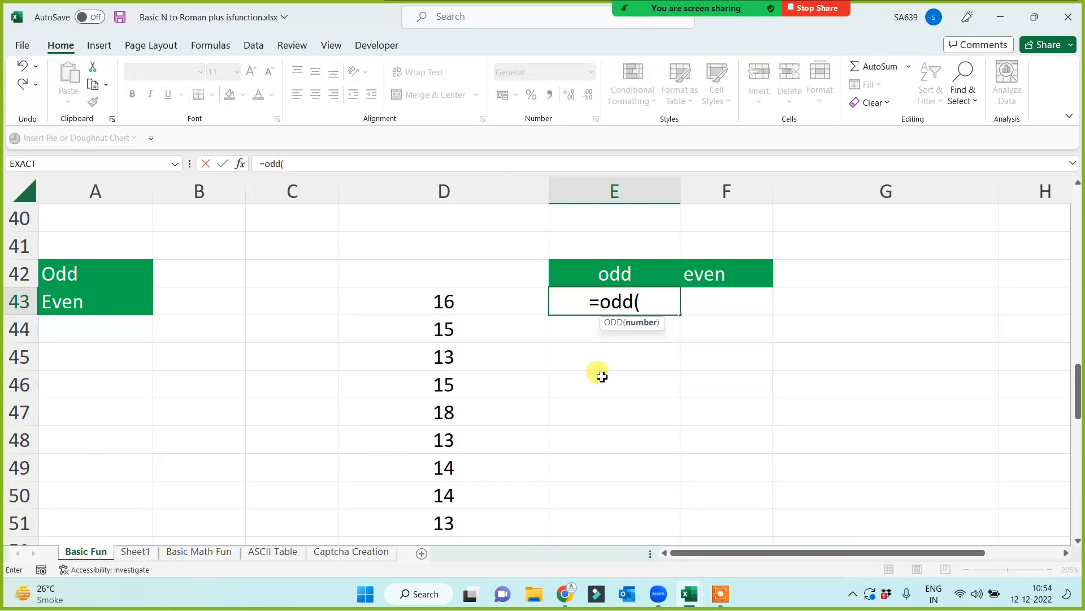
click(445, 311)
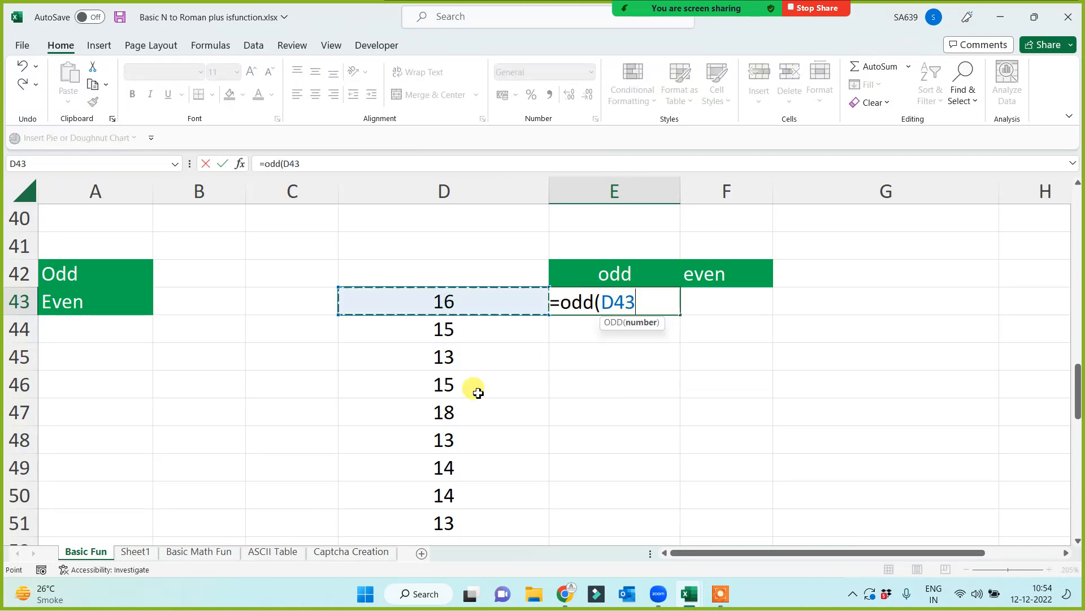
text())
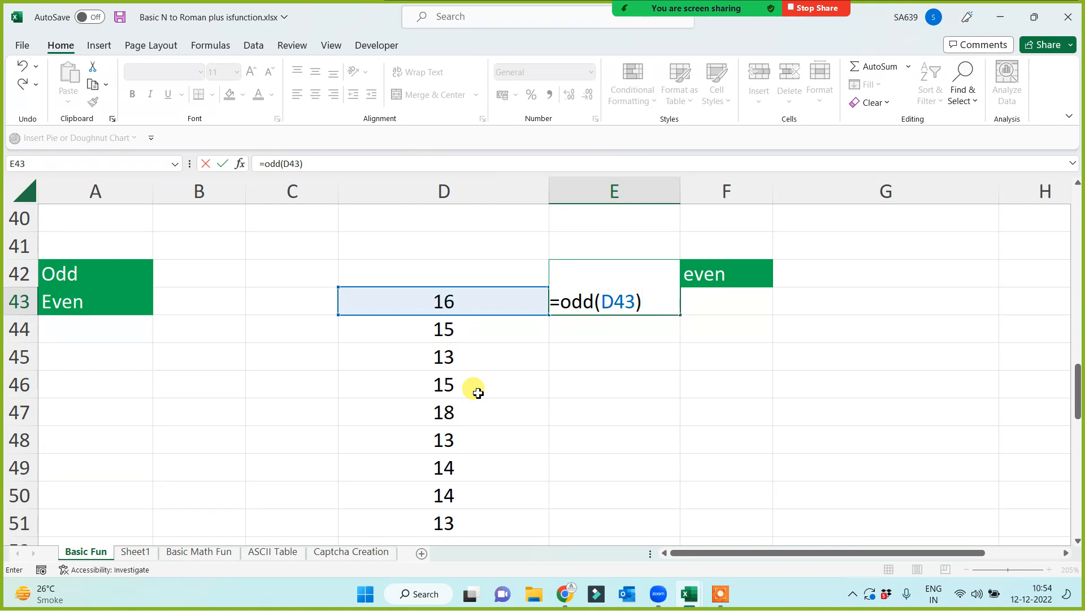
key(Return)
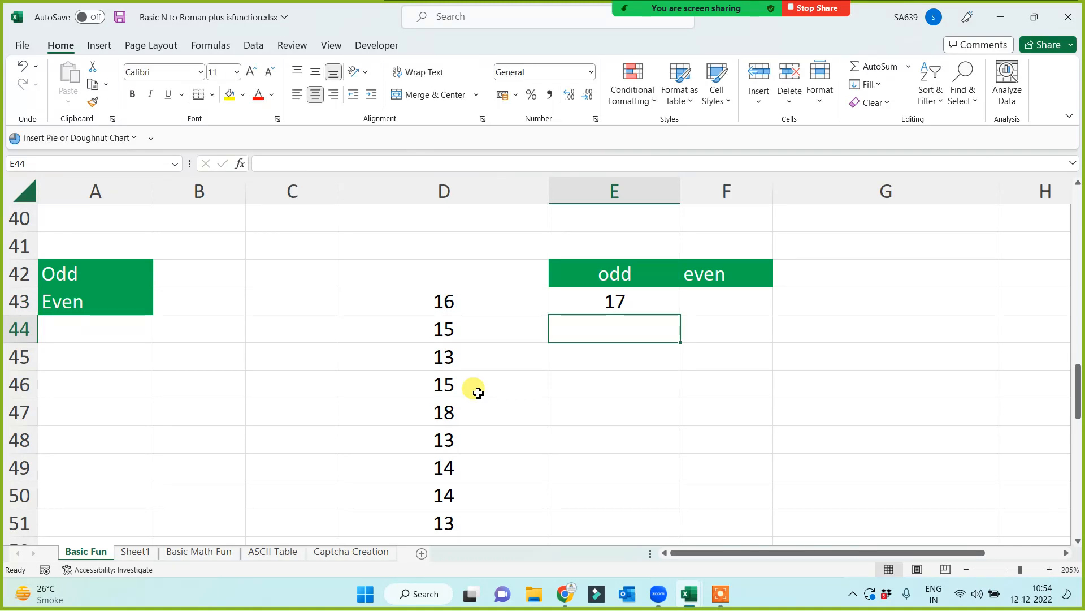
- Fill the ODD formula from E43 down to E51 and compare the results with the numbers in column D
click(427, 300)
click(617, 303)
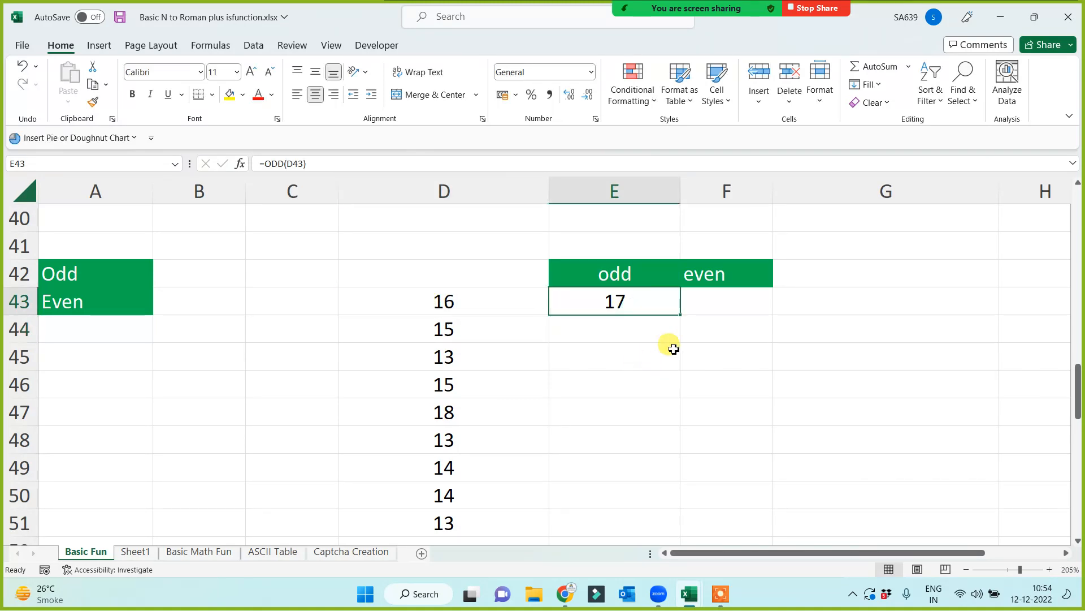
click(683, 311)
click(675, 312)
drag(681, 316, 648, 540)
click(611, 326)
click(474, 355)
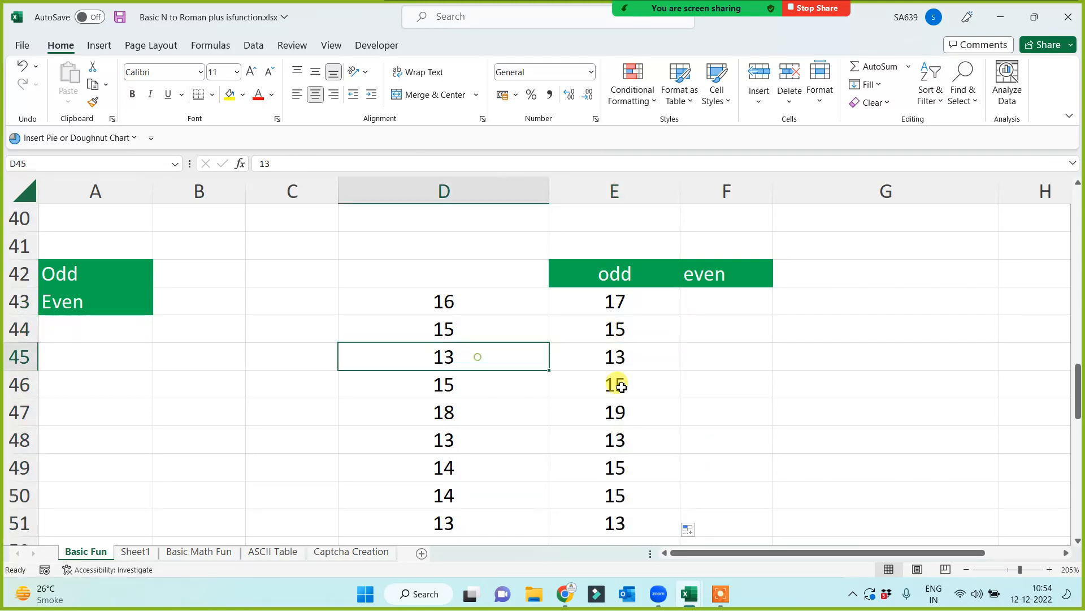
click(618, 382)
click(459, 421)
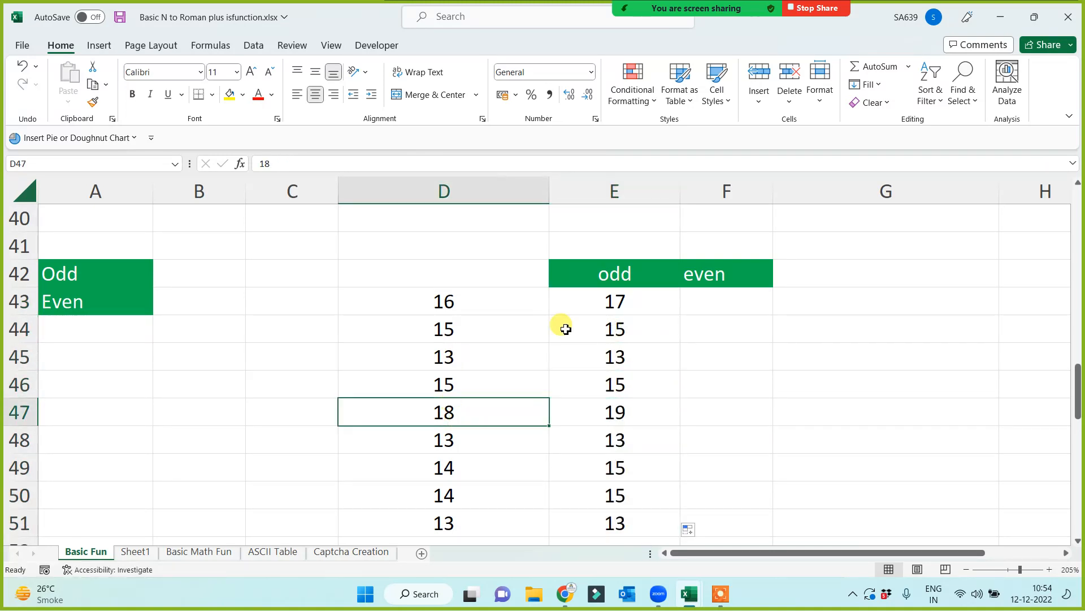
click(613, 408)
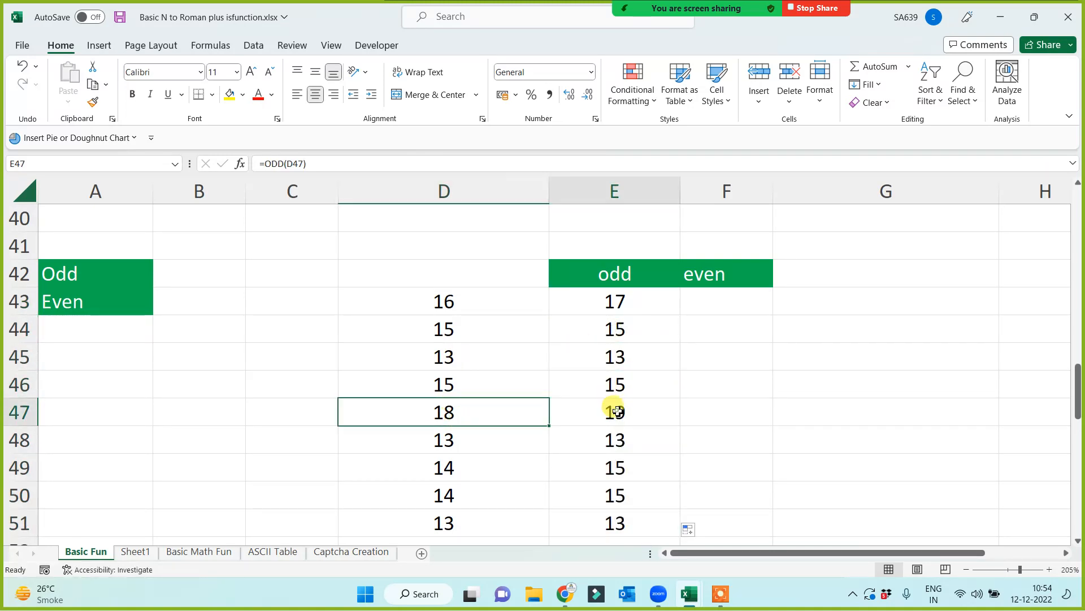
- Give the odd header in E42 a yellow fill and red font colour
click(620, 274)
click(230, 95)
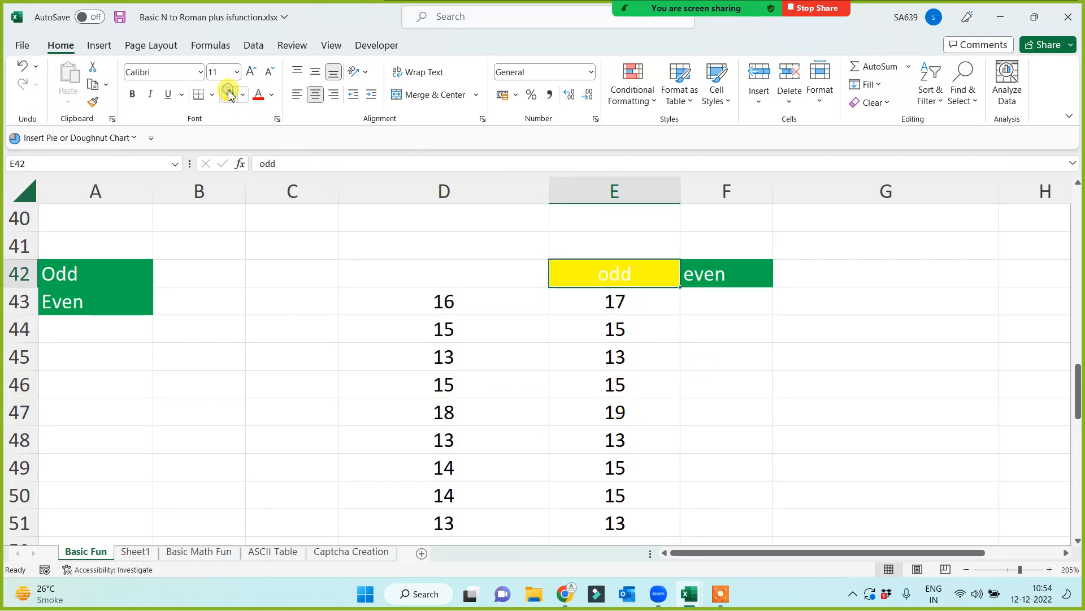
click(258, 95)
click(708, 335)
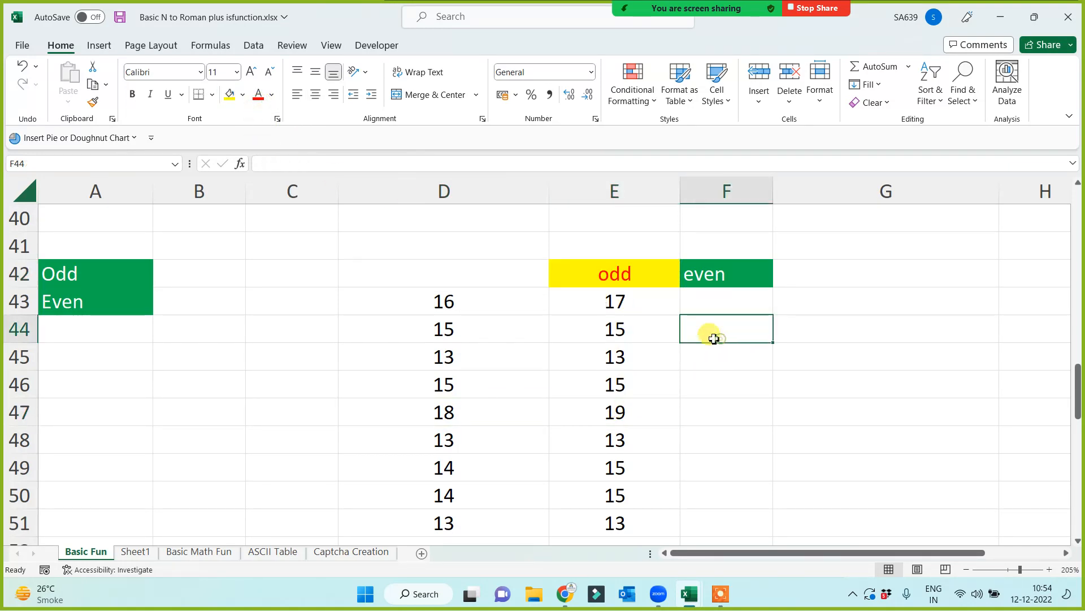
- Enter =EVEN(D43) in cell F43 under the even header
click(719, 300)
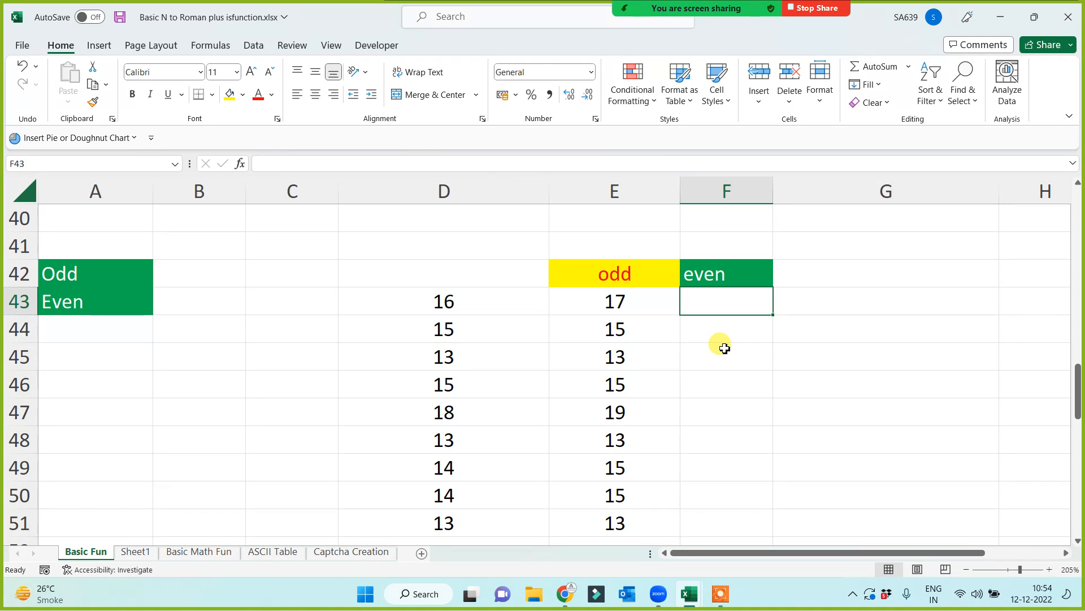
text(=even)
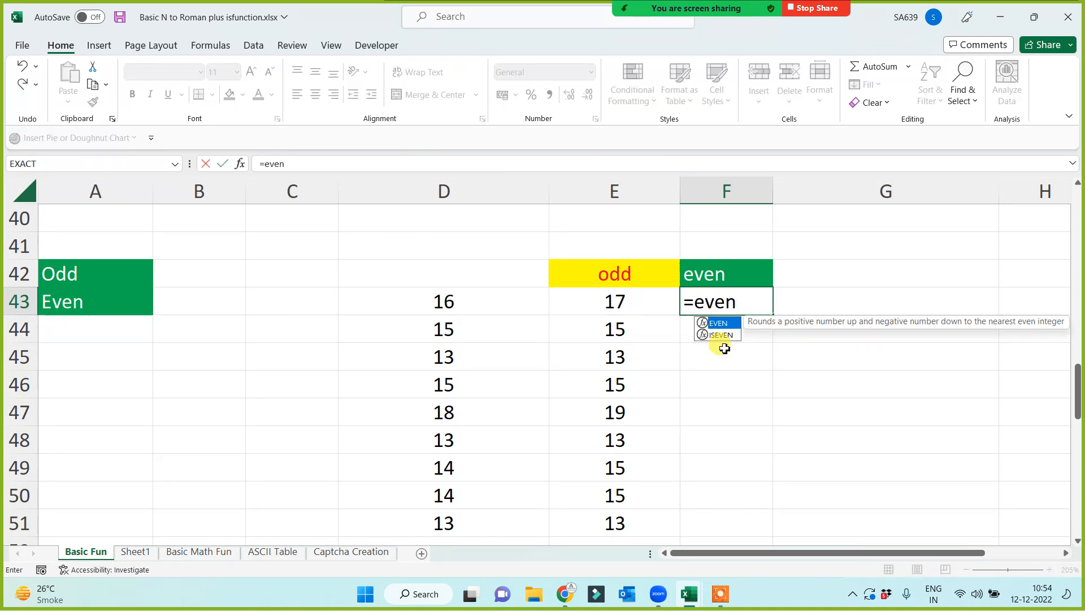
text(()
click(415, 299)
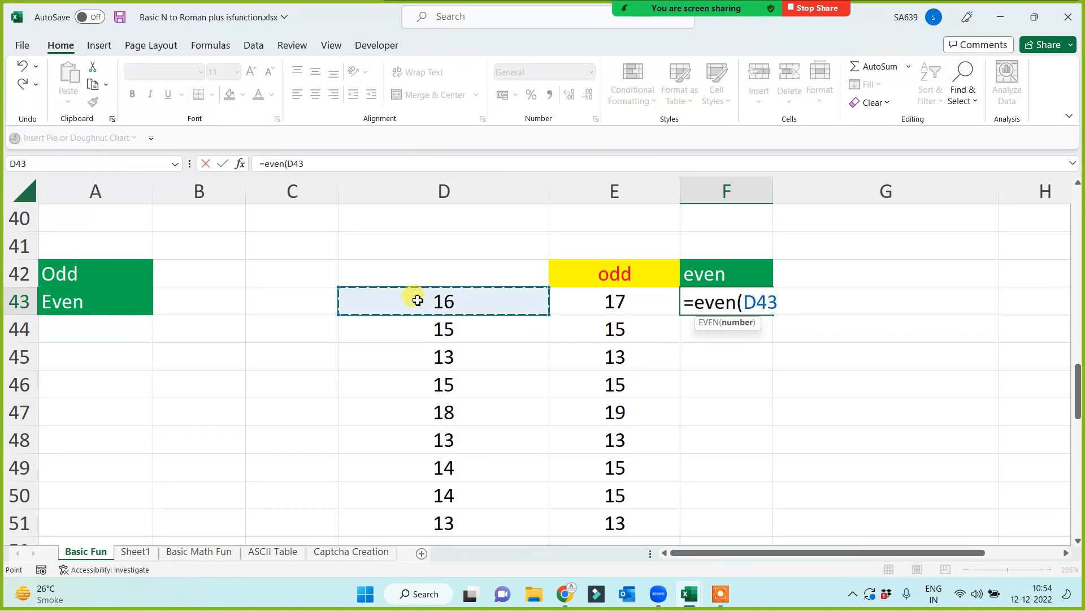
key(Return)
click(725, 308)
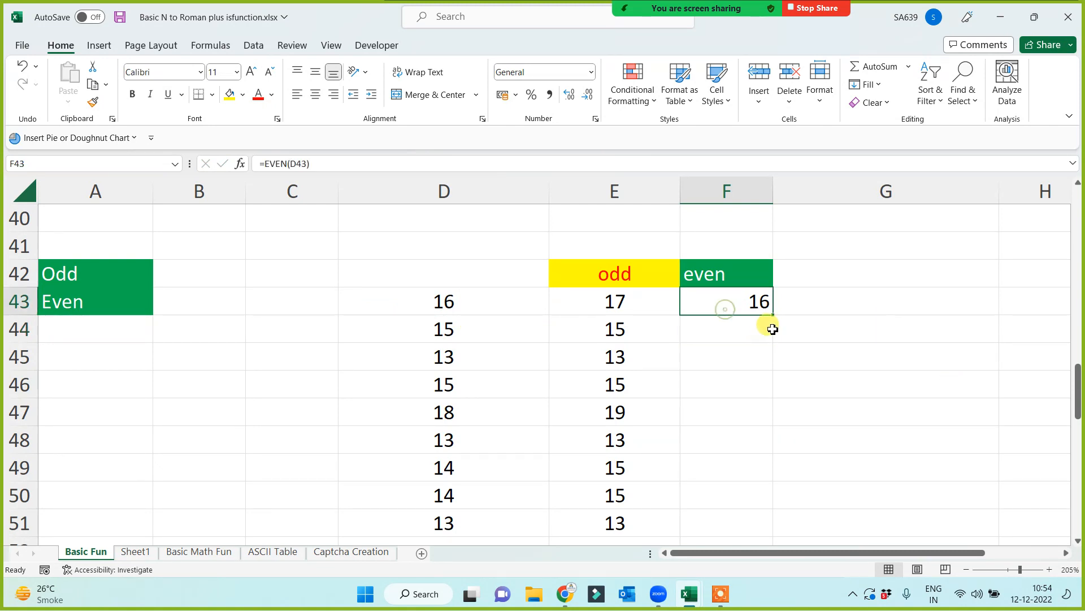
- Fill the EVEN formula from F43 down to F51 and compare rows 44 and 45 across columns D to F
double_click(772, 314)
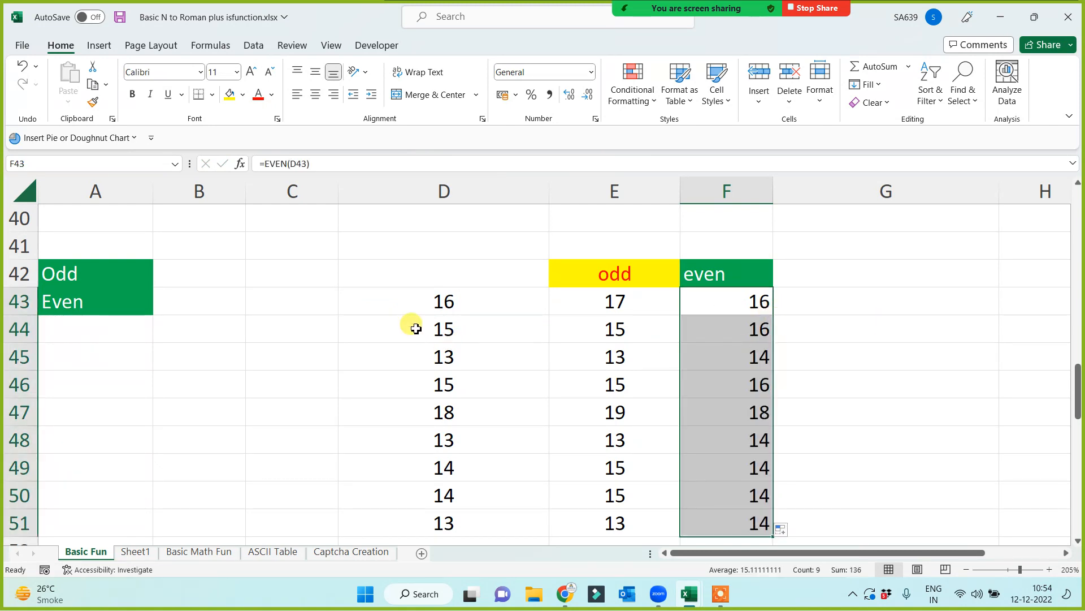
drag(416, 328, 751, 318)
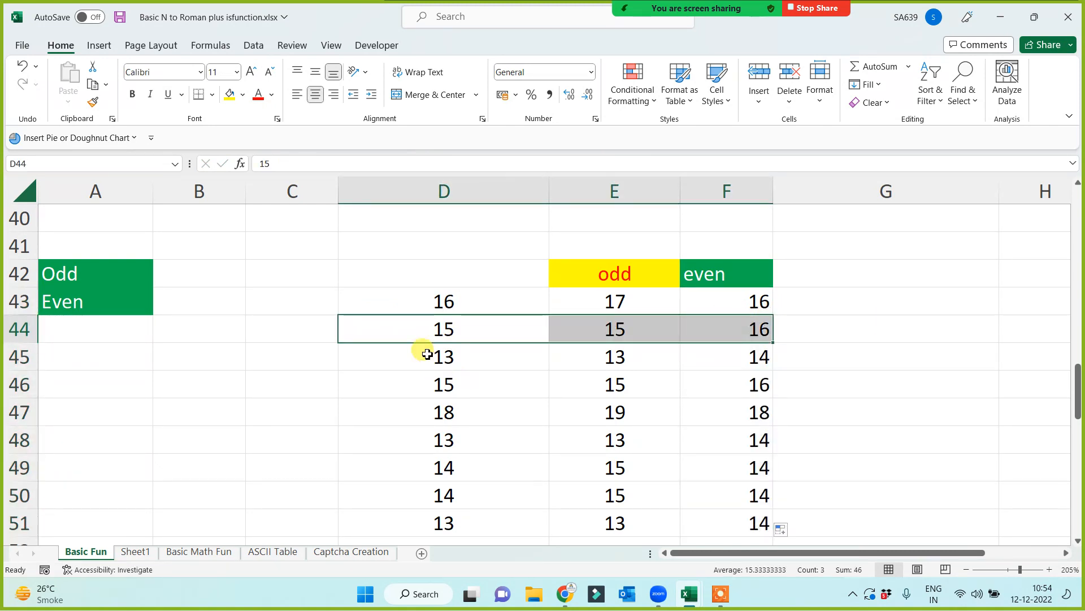
drag(427, 354, 758, 354)
click(880, 385)
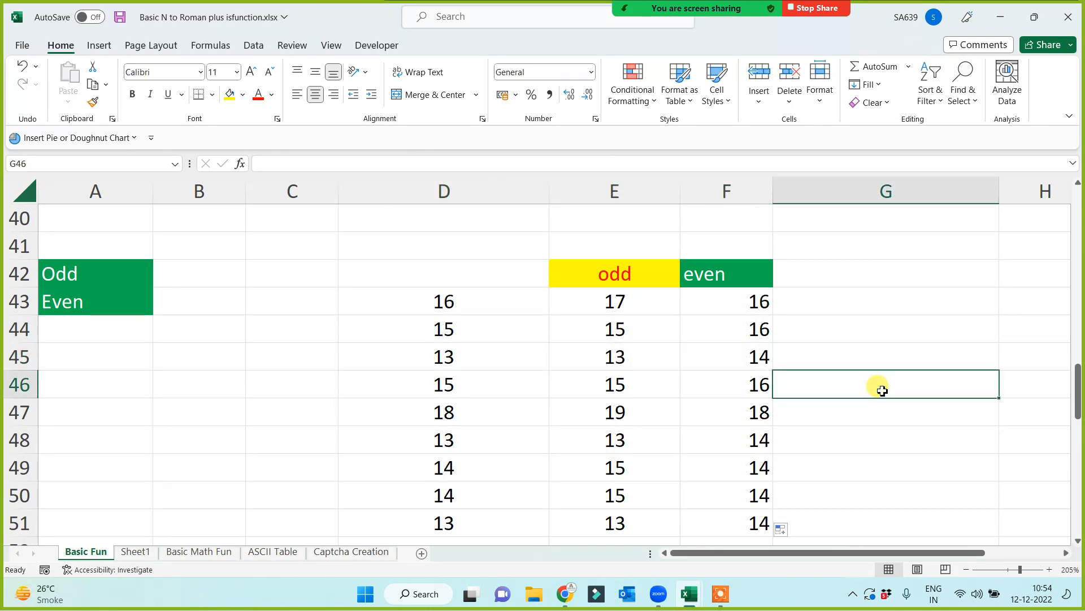
- Review the odd and even headers, the ODD formula in E46 and the function labels in A42:A43
click(613, 272)
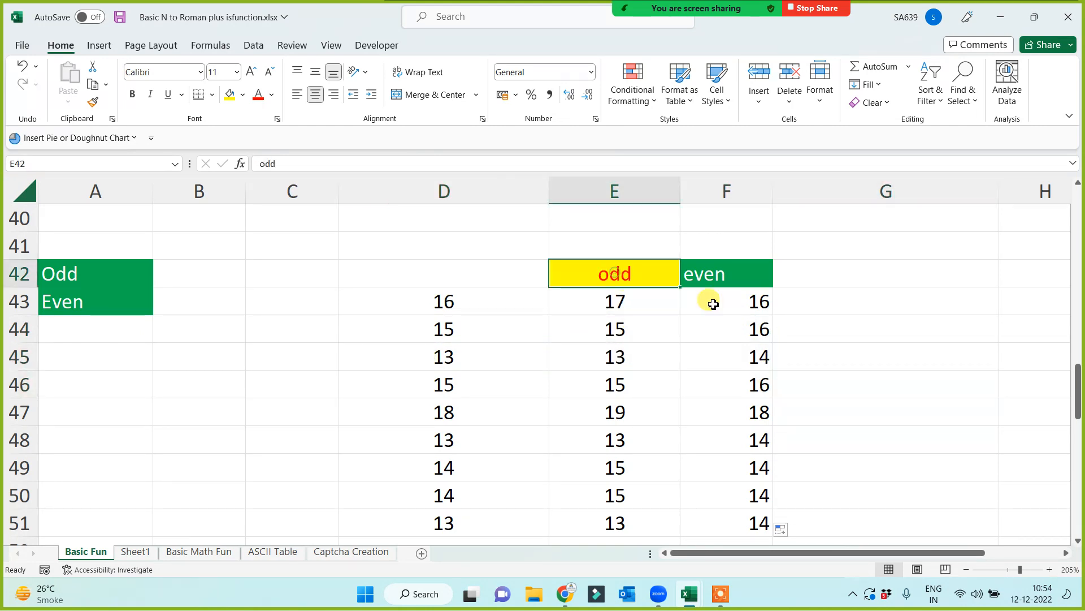
click(729, 276)
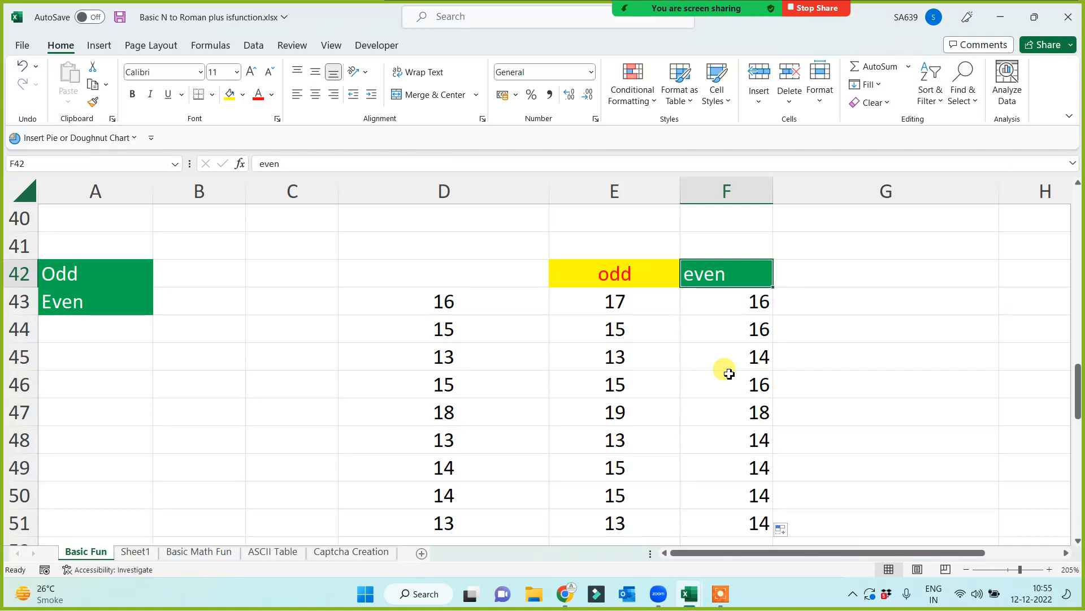
click(580, 376)
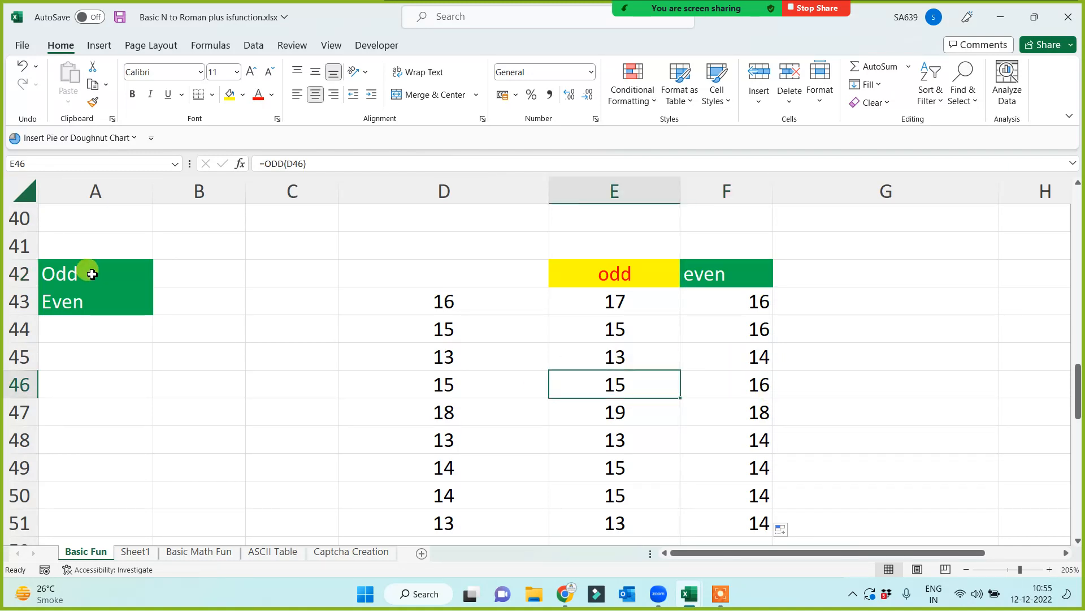
drag(85, 277, 93, 303)
click(121, 391)
- Examine the int, round, roundup and rounddown labels in A60:A63 beside the rounding table
scroll(150, 412, down, 2)
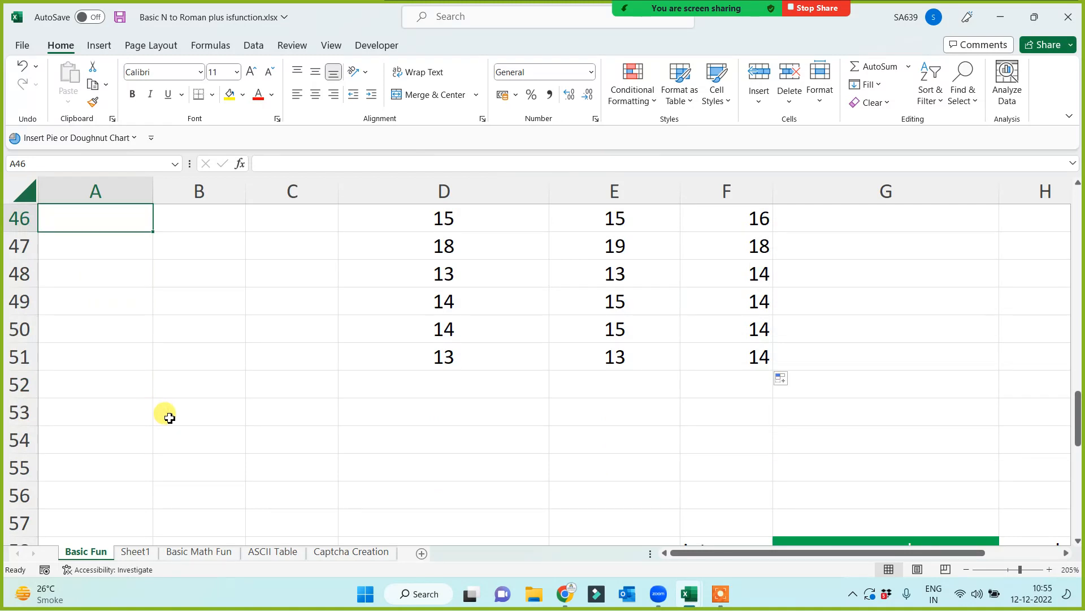
scroll(189, 412, down, 3)
scroll(200, 418, down, 1)
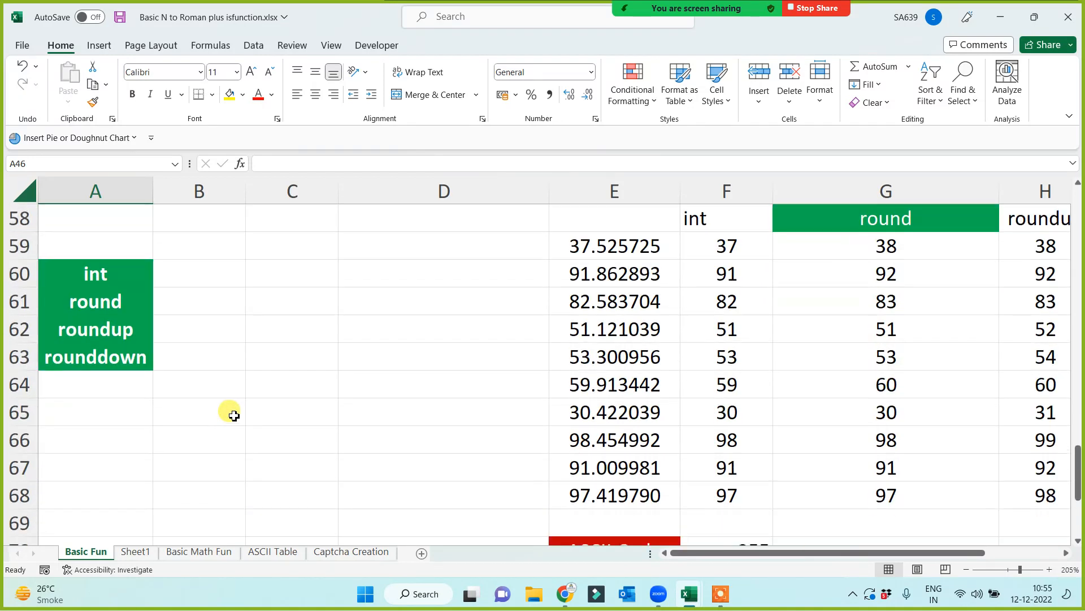
scroll(301, 394, down, 3)
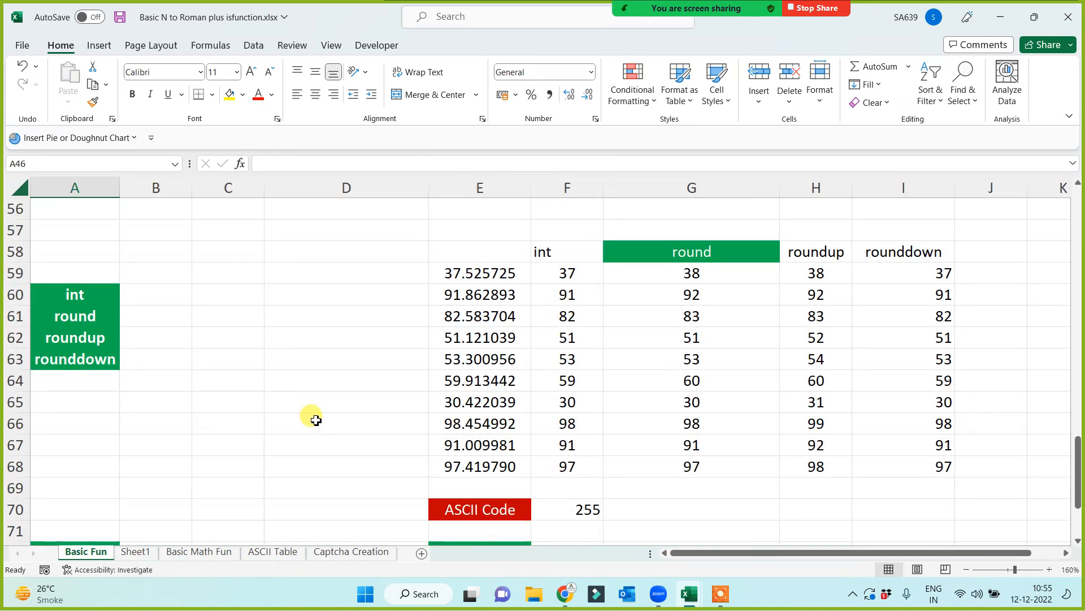
click(83, 294)
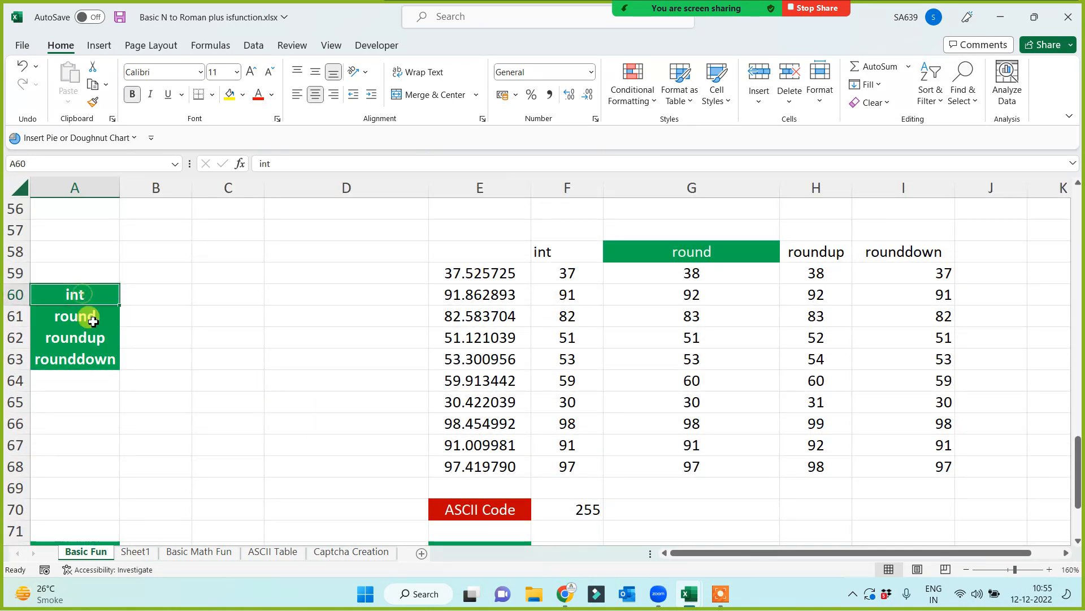
click(85, 315)
click(85, 336)
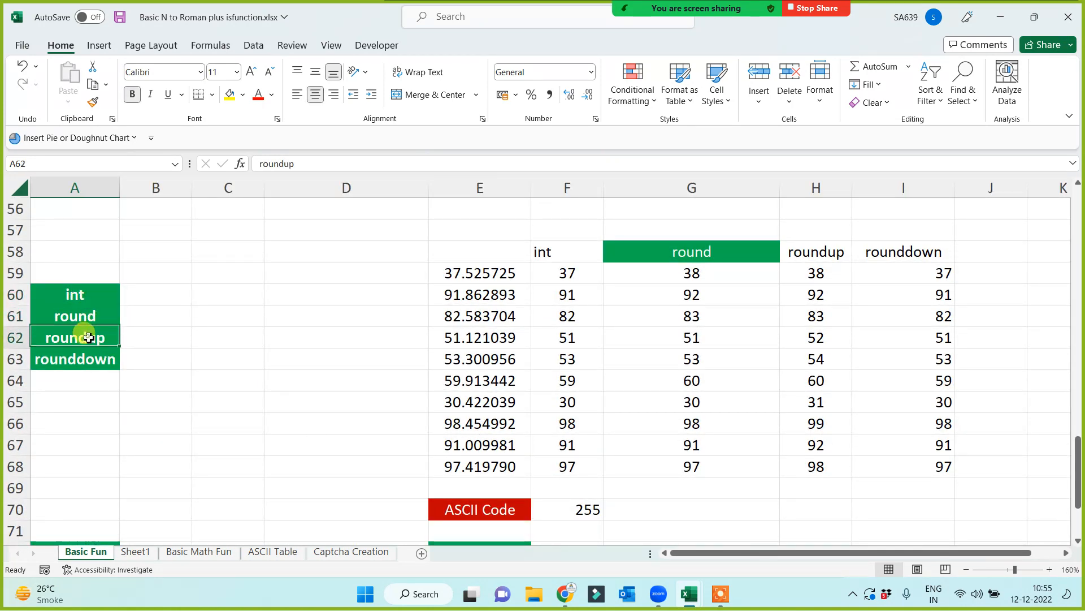
click(80, 356)
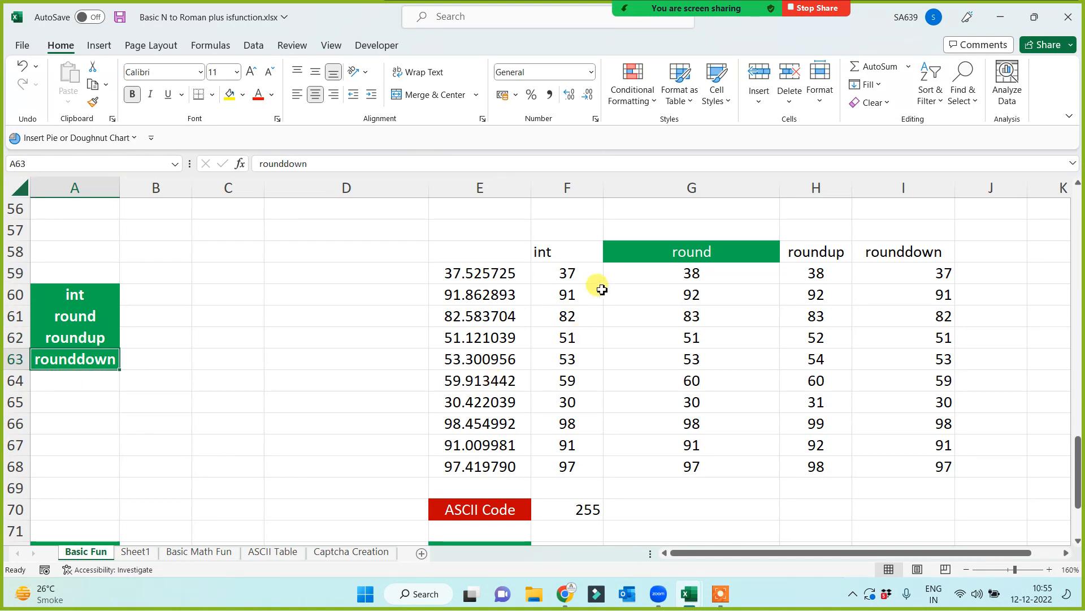
- Clear the existing int, round, roundup and rounddown results in F59:I68
drag(594, 277, 941, 468)
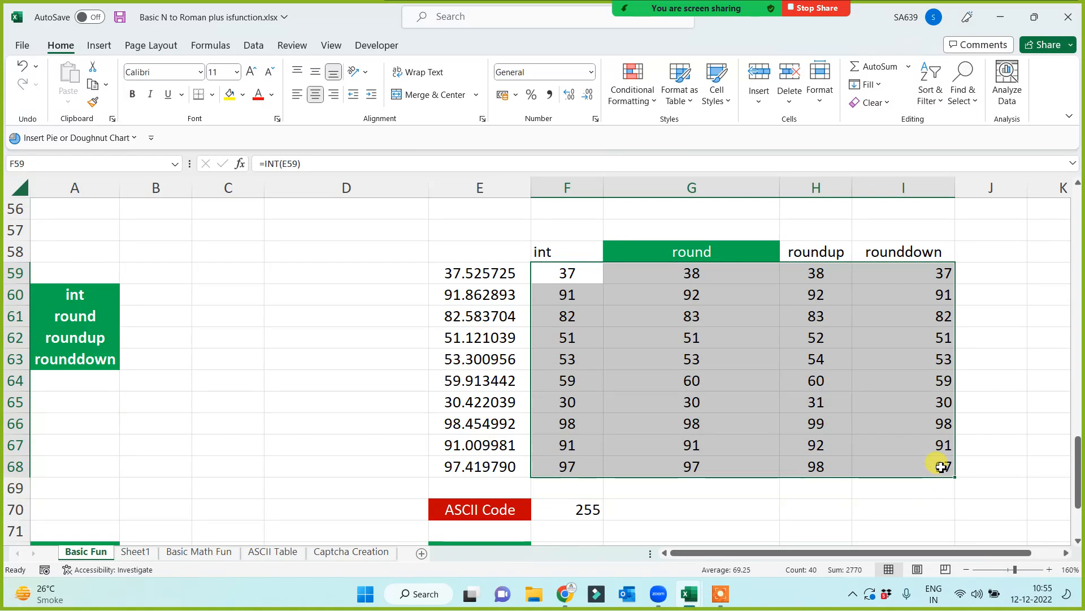
key(Delete)
click(775, 418)
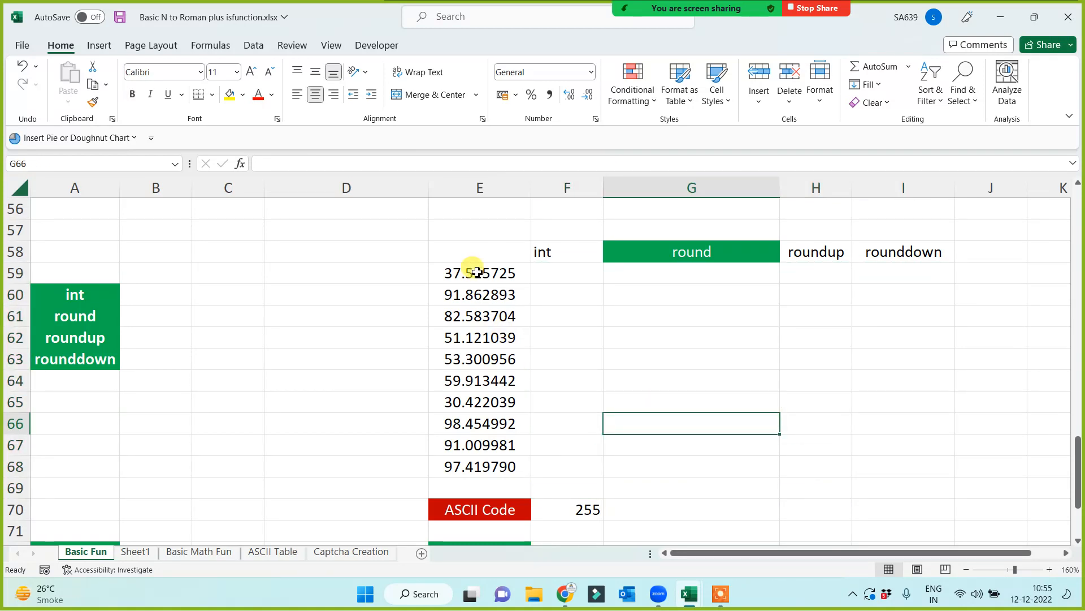
- Examine the decimal numbers in E59:E68 and the full stored value of E59
drag(475, 273, 469, 467)
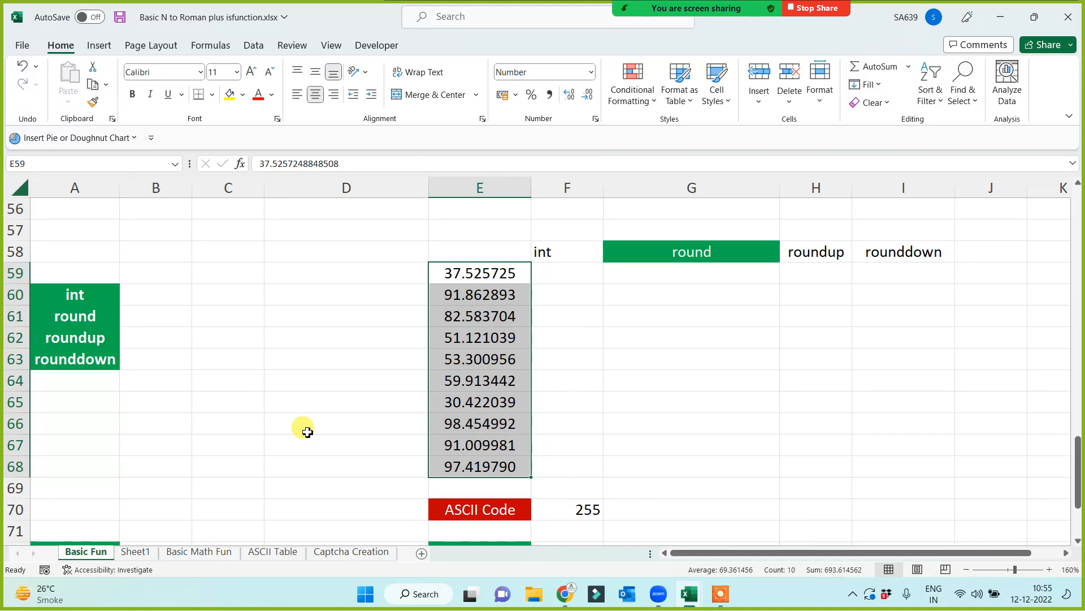
drag(480, 320, 467, 466)
click(292, 278)
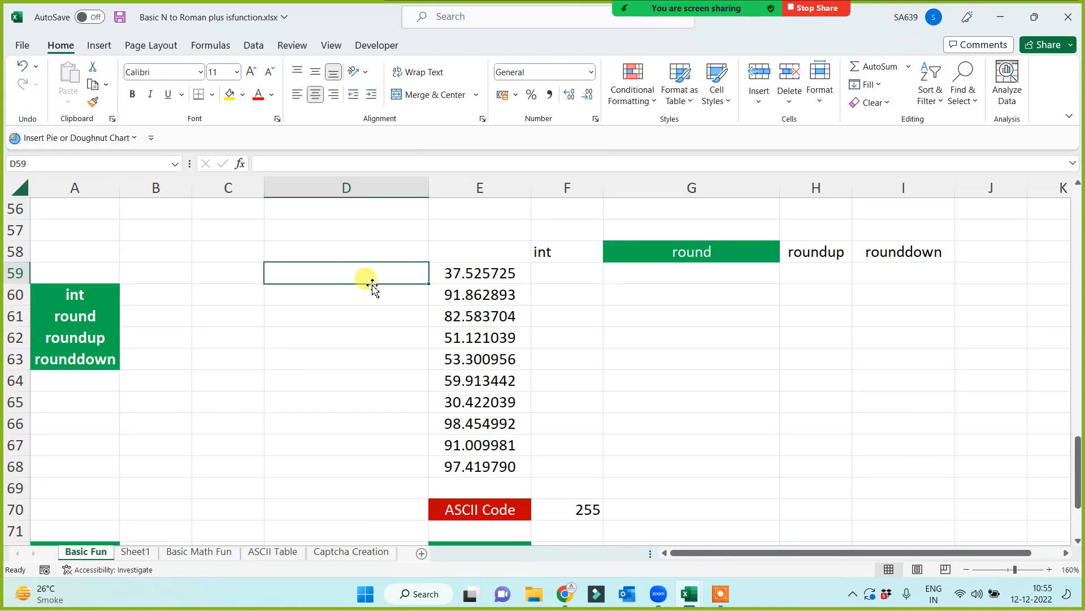
drag(497, 272, 478, 467)
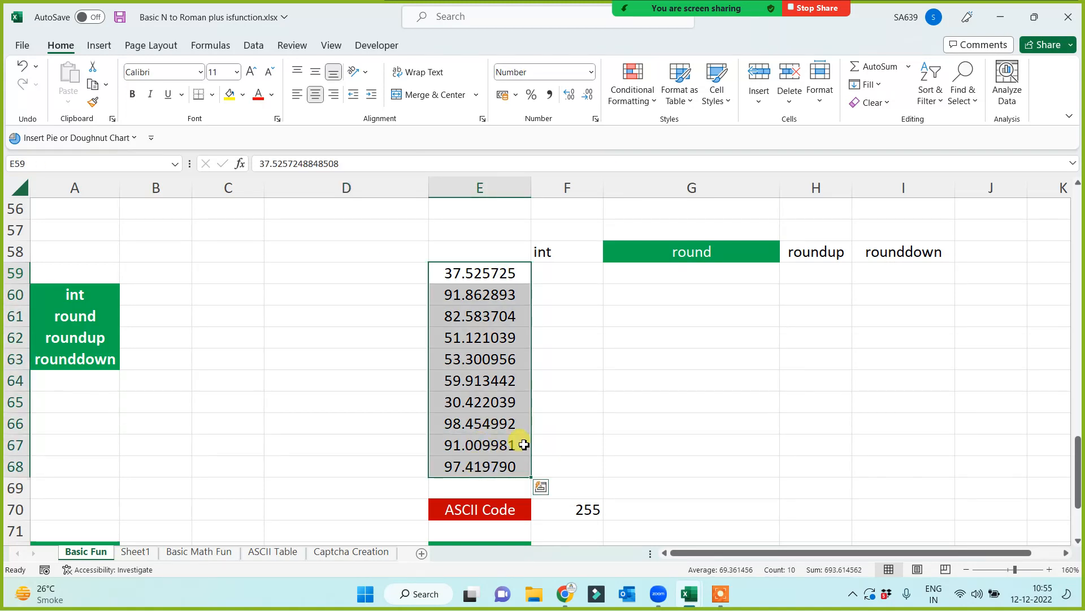
mouse_move(332, 273)
mouse_down()
mouse_move(329, 456)
mouse_move(330, 276)
mouse_up()
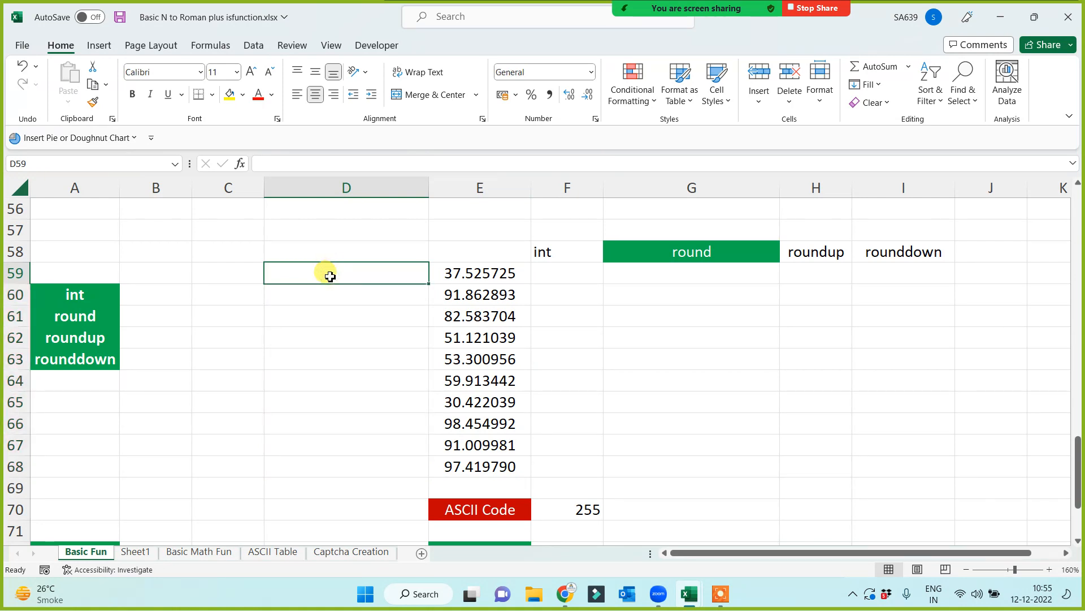
click(460, 277)
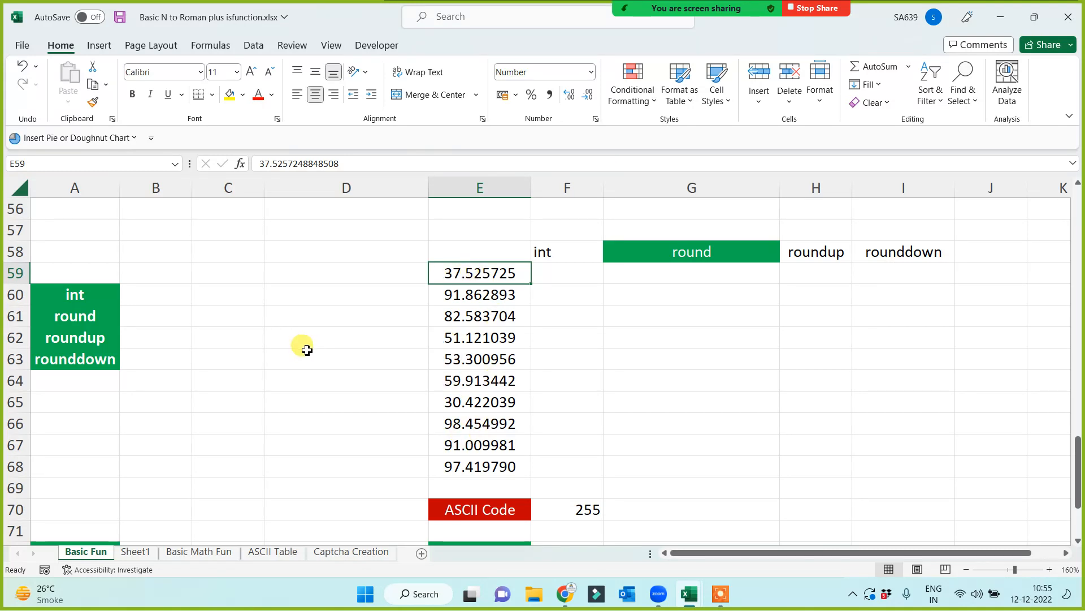
- Enter =RANDBETWEEN(0.00,100) in cell D59
click(329, 278)
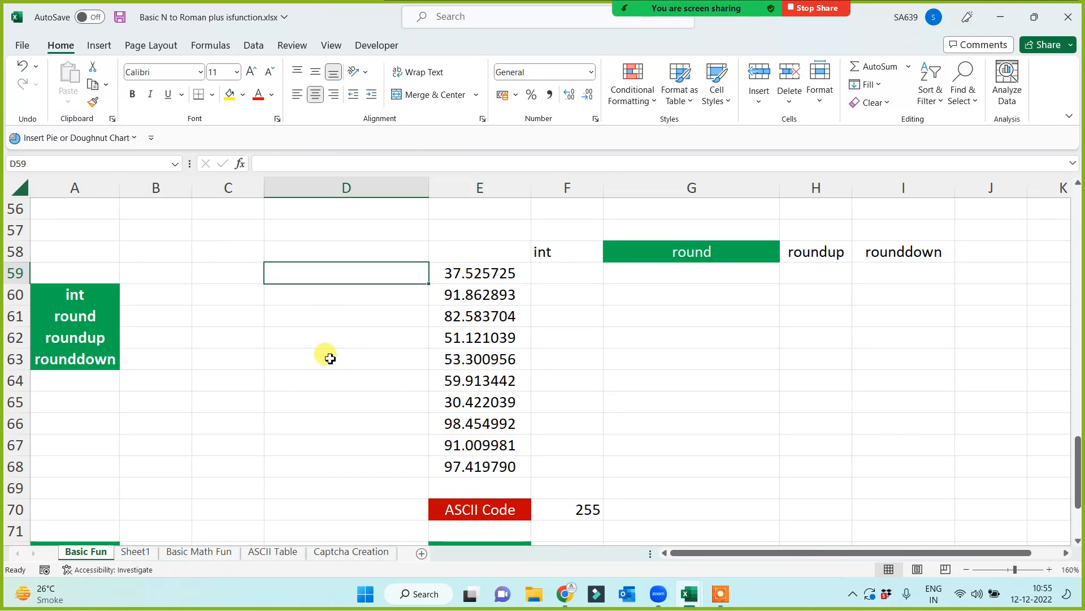
text(=rand)
key(Down)
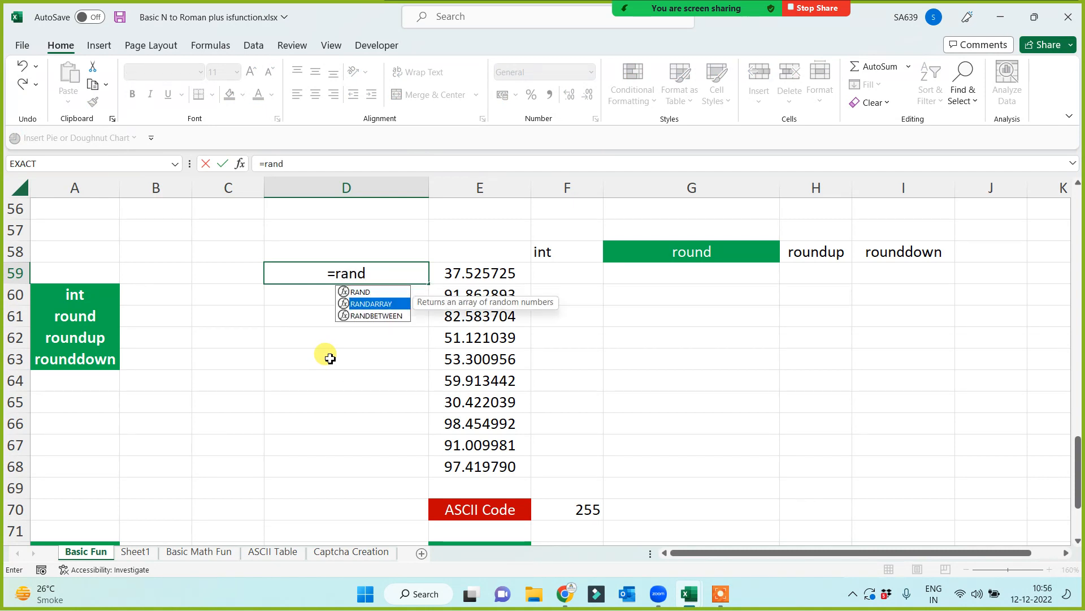
key(Down)
key(Tab)
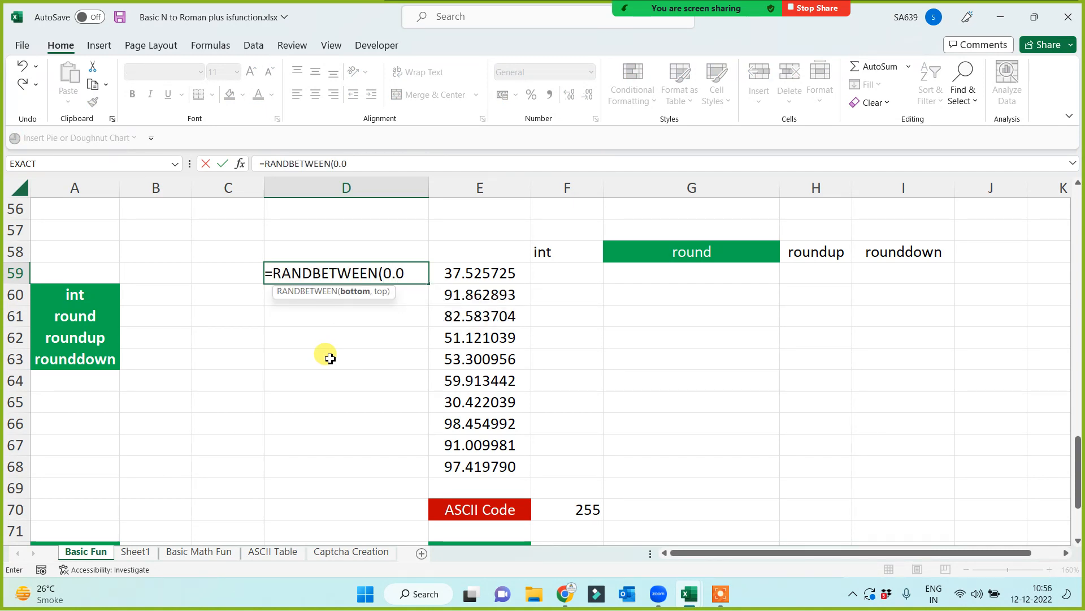
text(0.00,10)
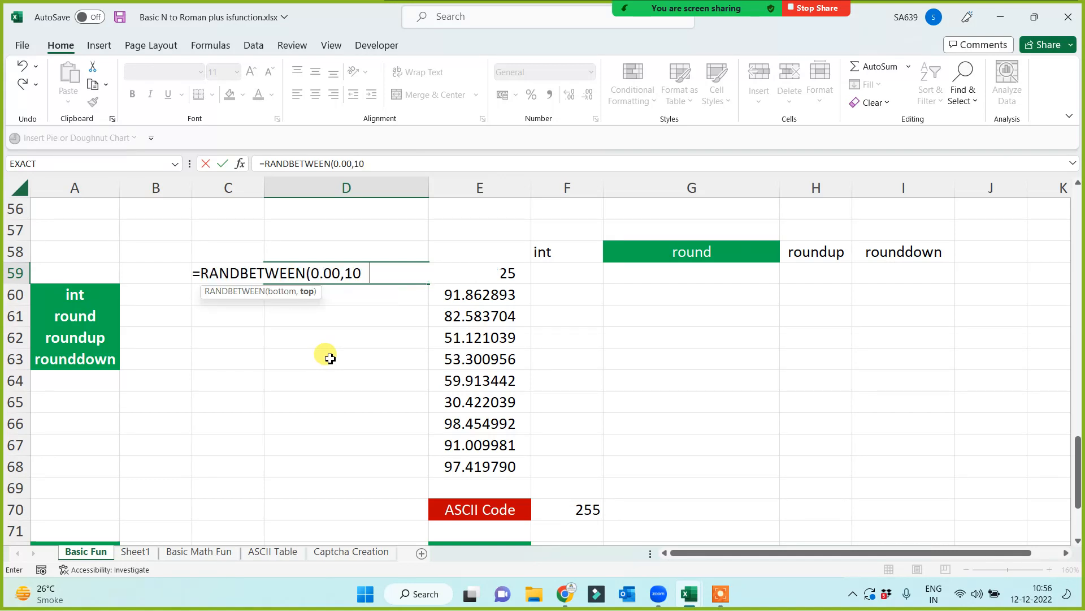
text(0))
key(Return)
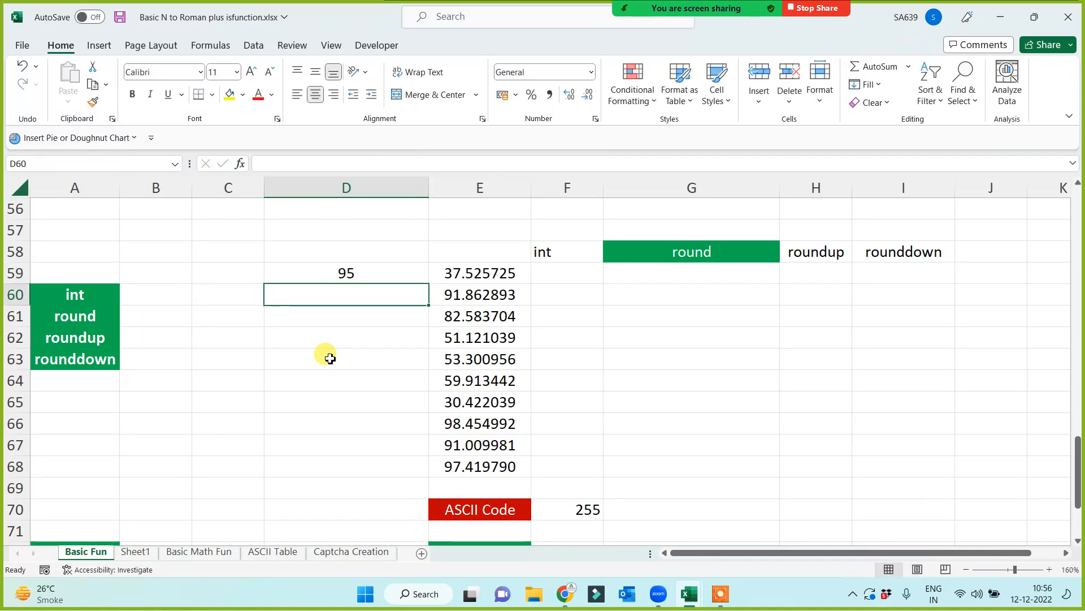
- Change the RANDBETWEEN formula in D59 to a bottom of 10.10 and a top of 99.99
click(366, 269)
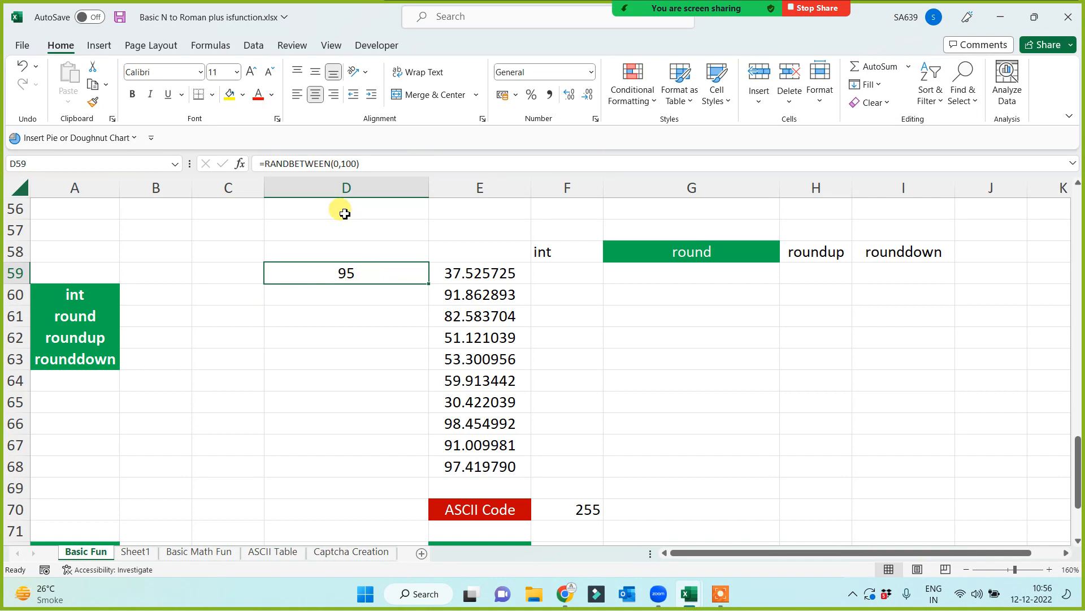
click(350, 164)
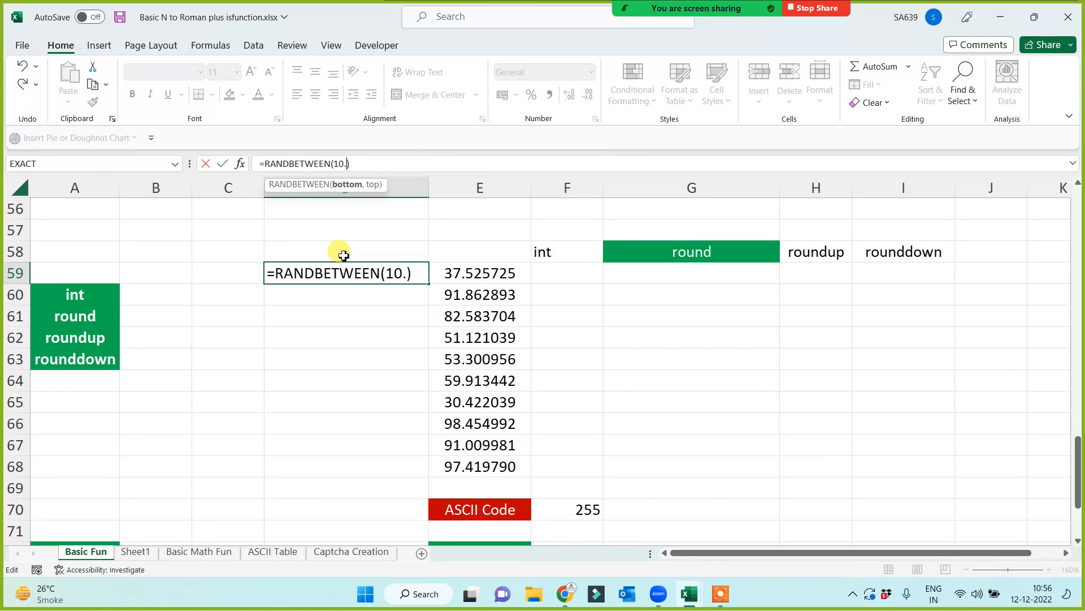
text(,99.99)
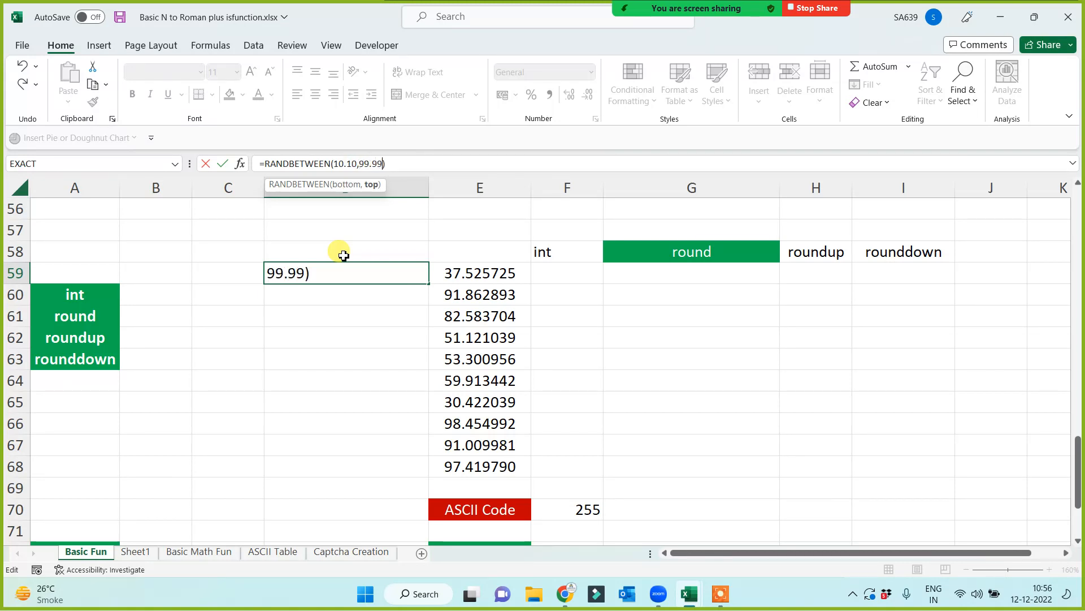
key(Return)
- Fill the RANDBETWEEN formula from D59 down to D66 and clear the filled range
click(344, 269)
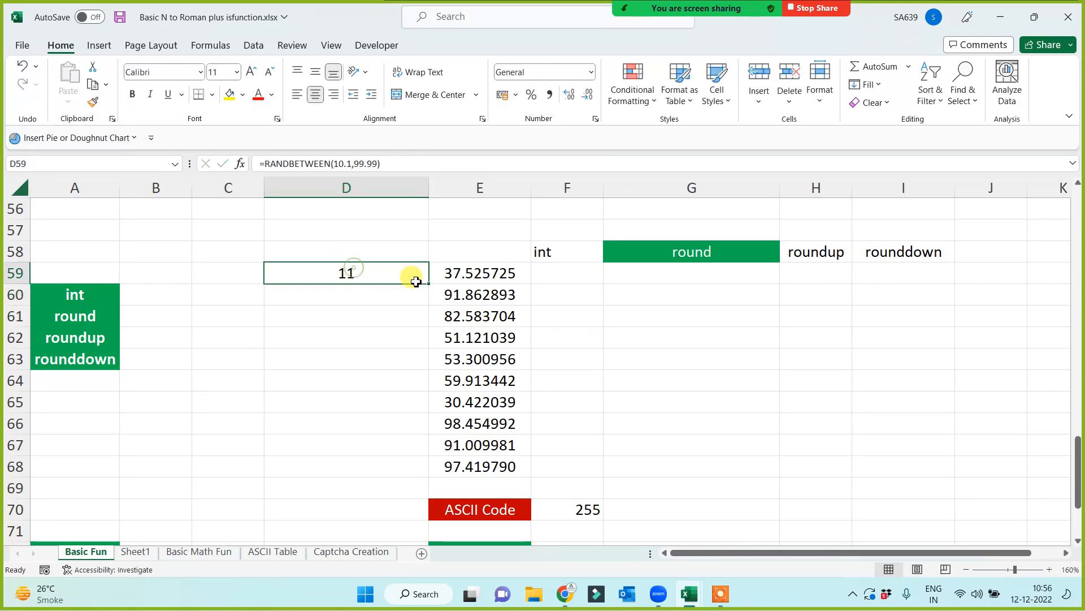
drag(428, 286, 407, 426)
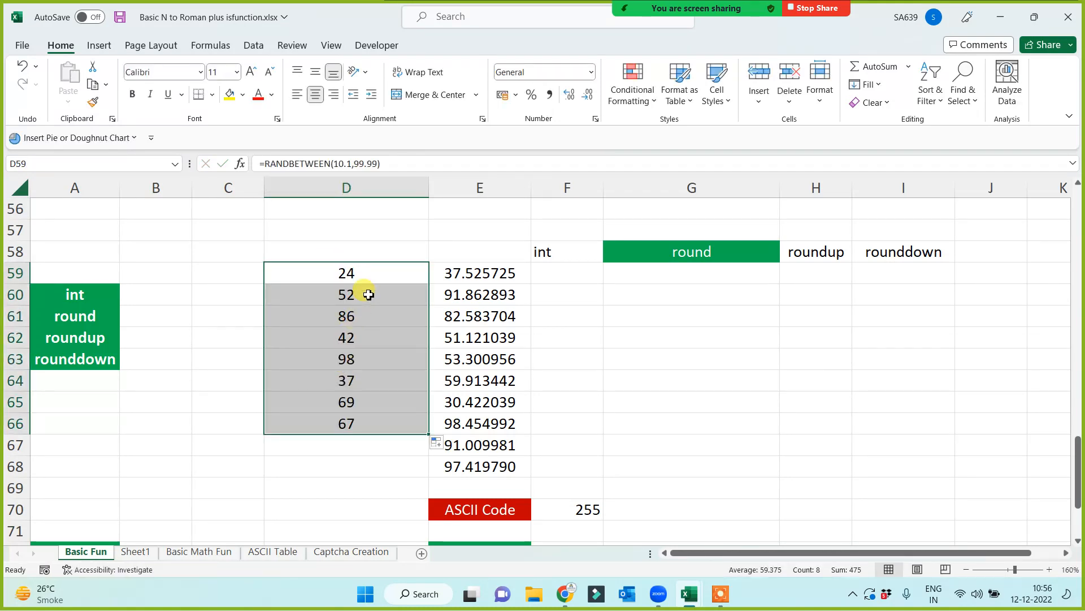
key(Delete)
click(342, 274)
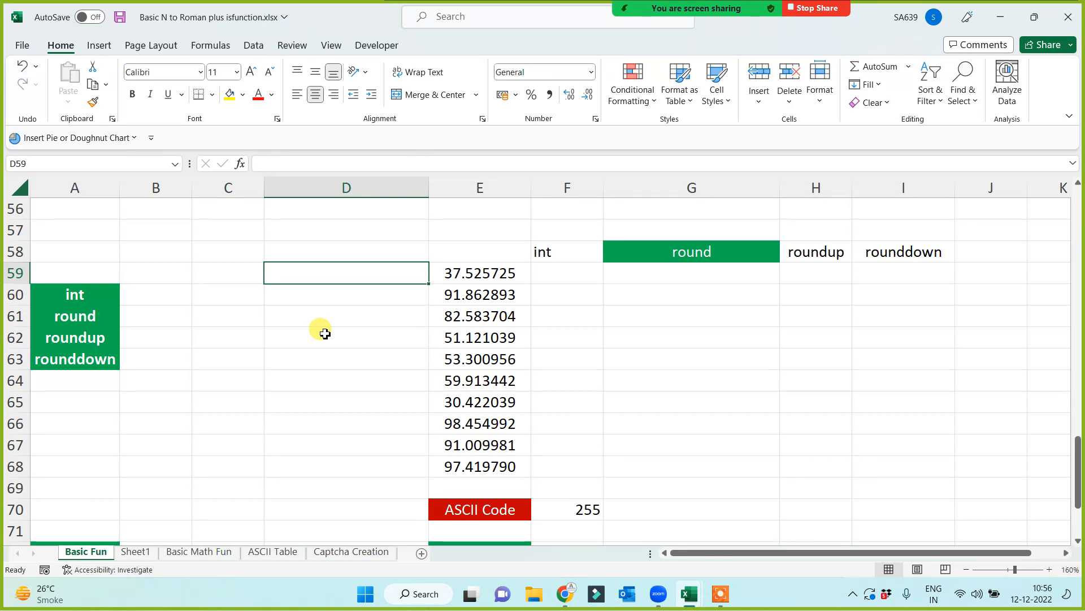
- Review the decimals in E59:E68 and enter =RAND() in cell D59
drag(476, 273, 488, 473)
click(360, 387)
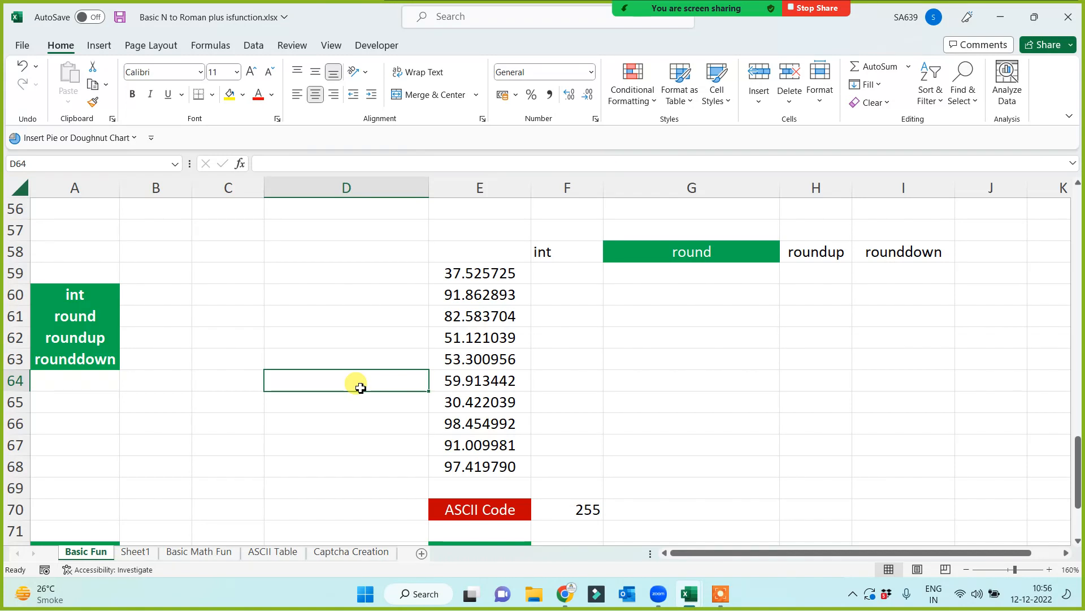
click(333, 277)
text(=rand())
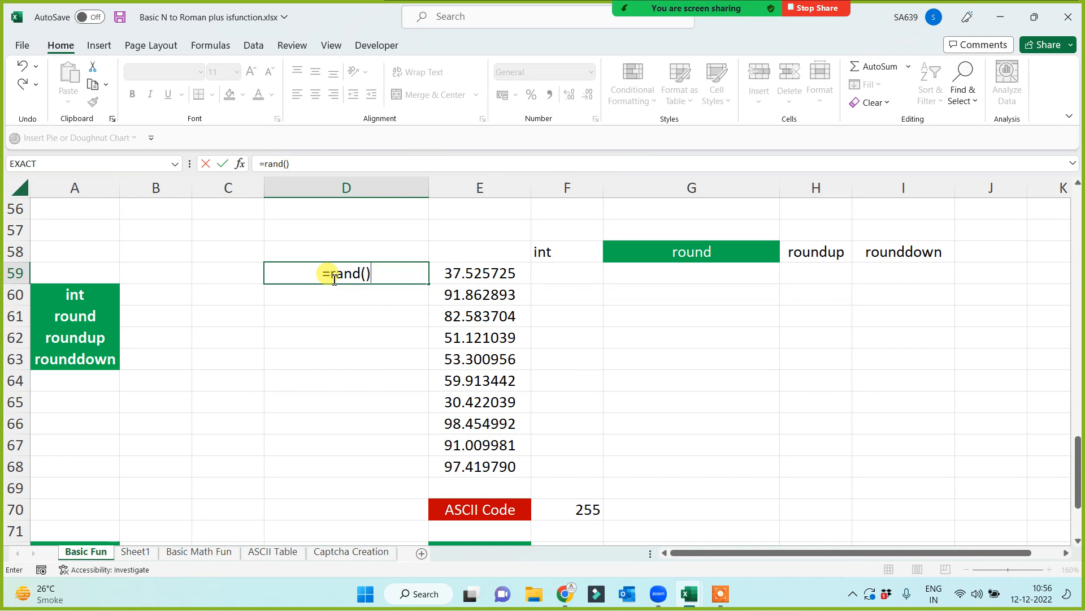
key(Return)
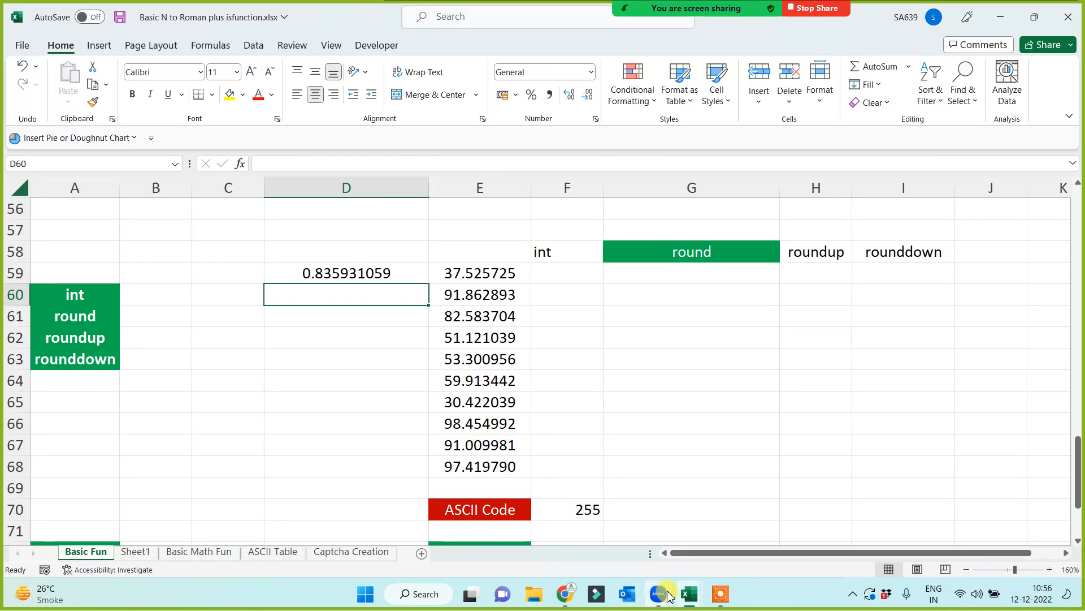
click(721, 594)
click(734, 583)
click(733, 583)
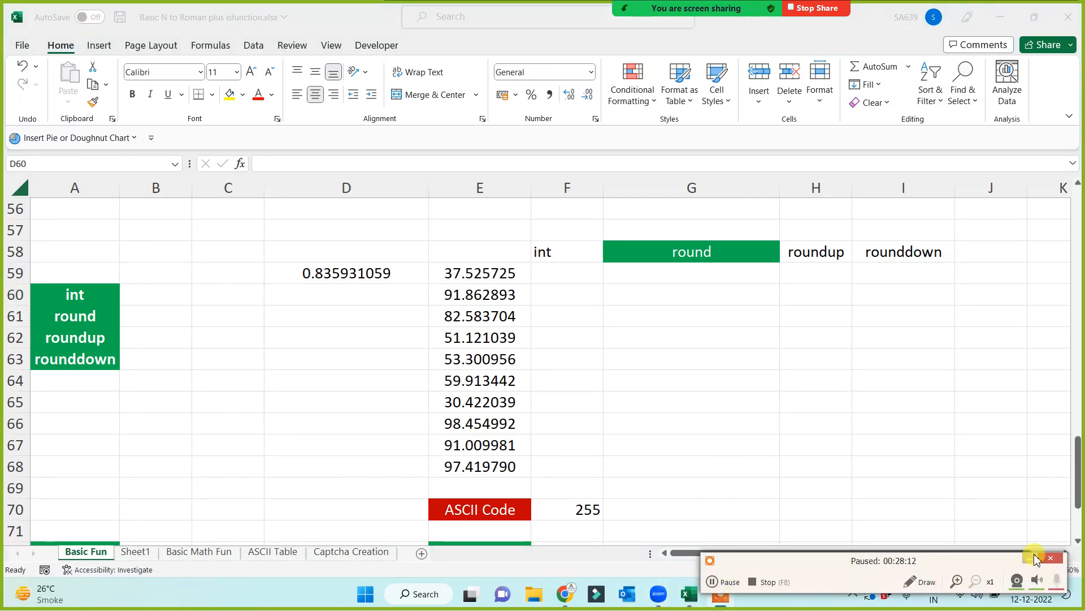
click(1030, 559)
- Replace the formula in cell D59 with =RAND()+RANDBETWEEN(10,99)
click(455, 266)
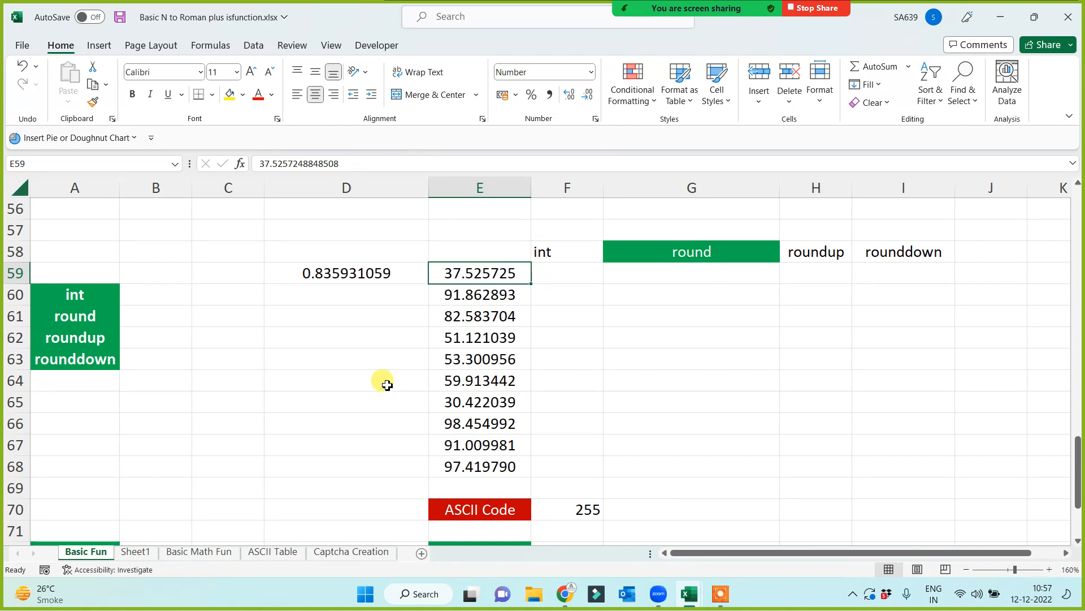
click(342, 275)
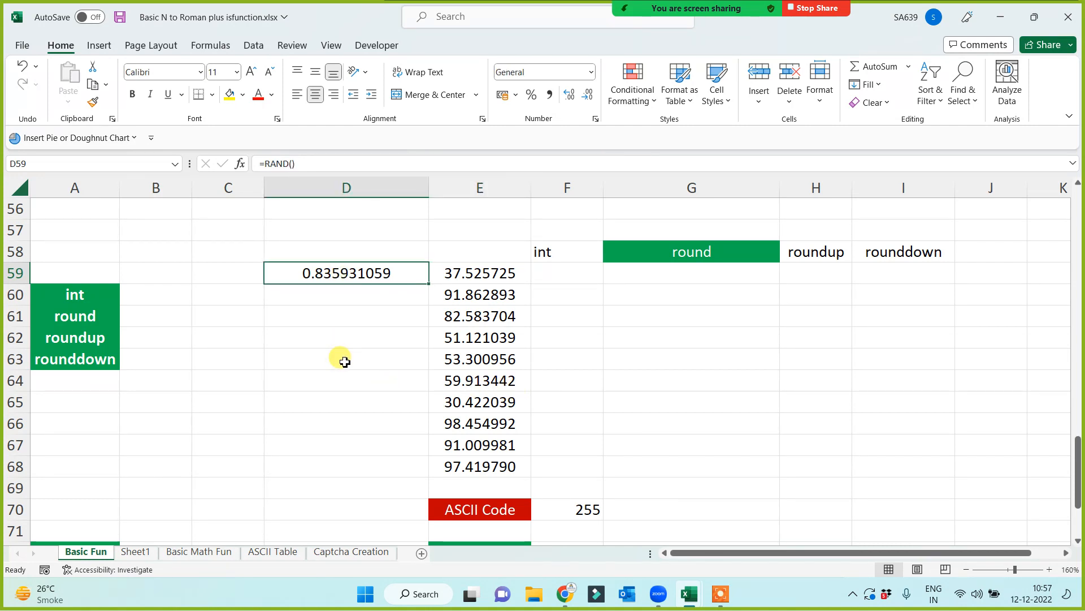
key(Delete)
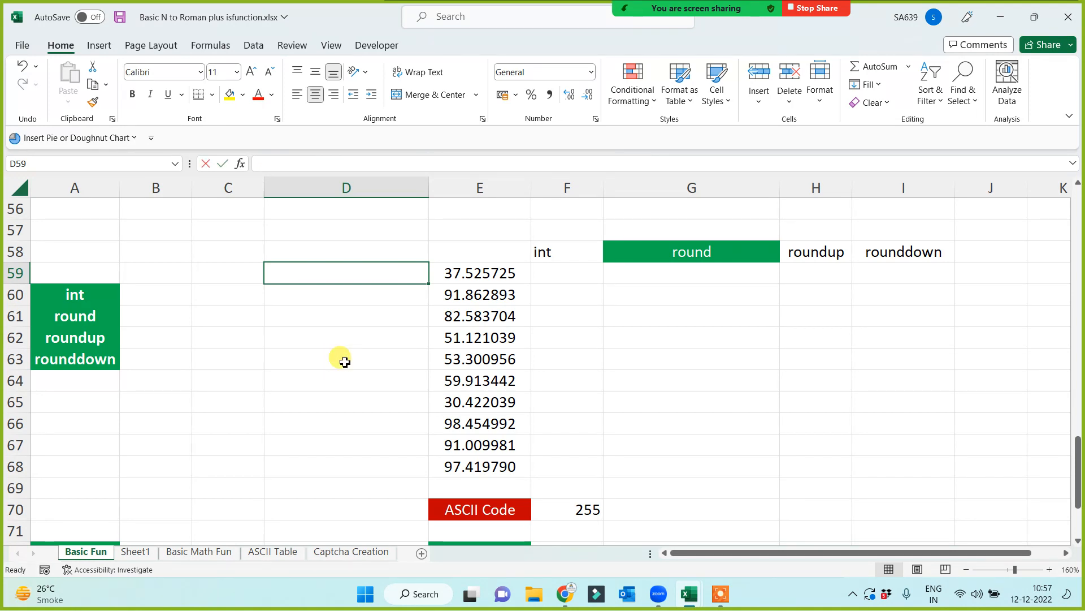
text(=rand())
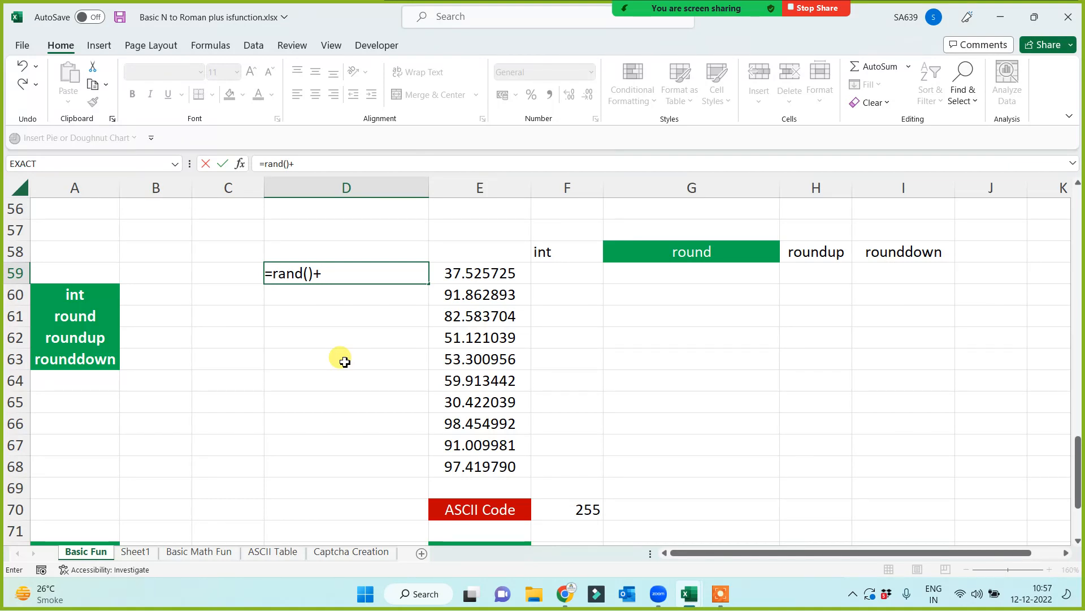
text(+rand)
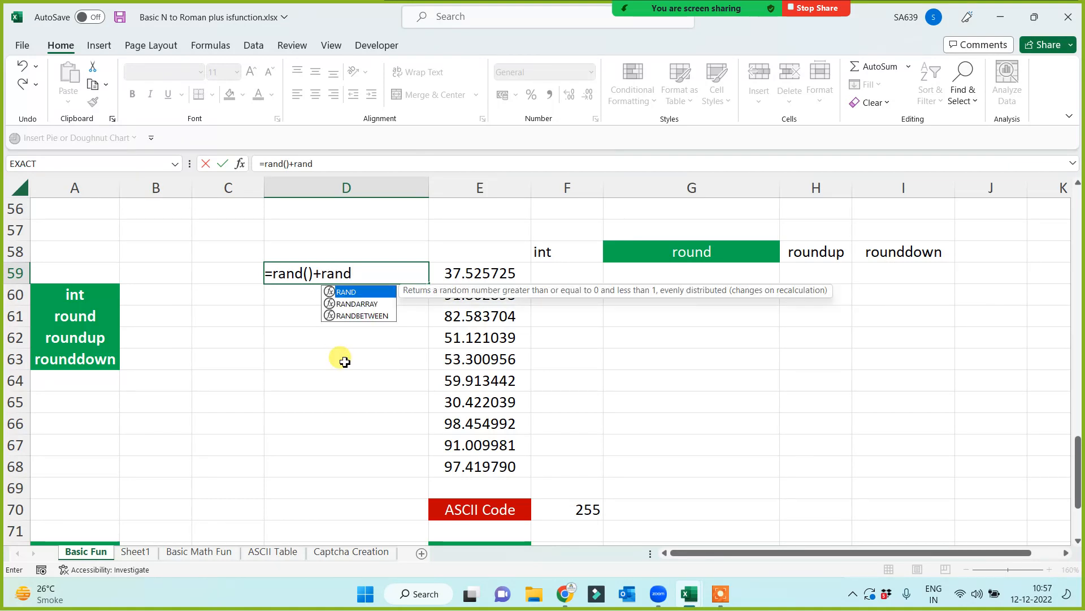
key(Down)
key(Down)
key(Tab)
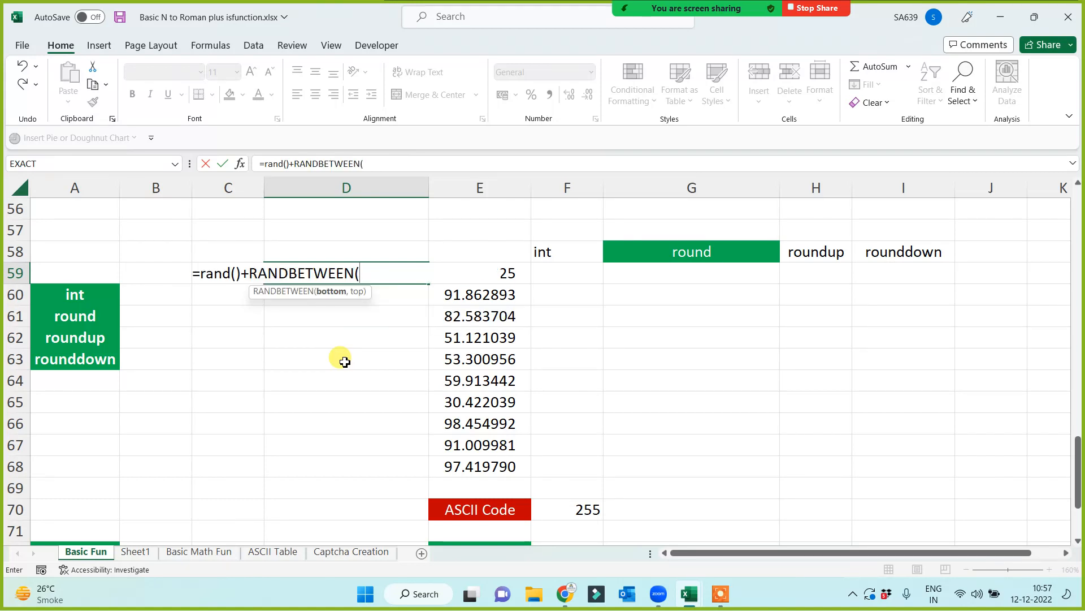
text(10,)
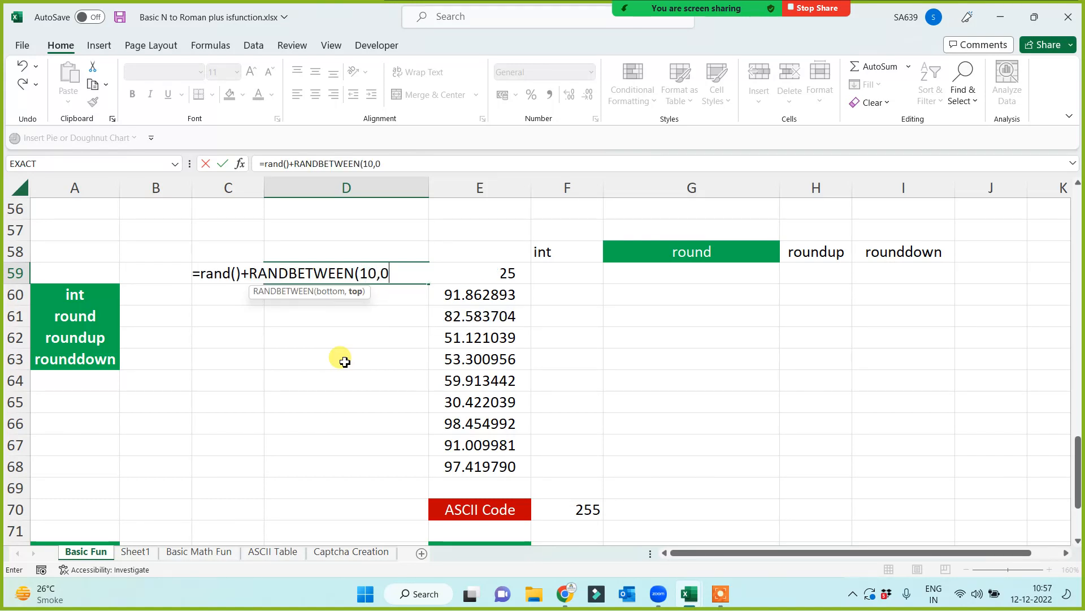
text(99))
key(Return)
- Fill the combined RAND and RANDBETWEEN formula from D59 down to D68
click(405, 275)
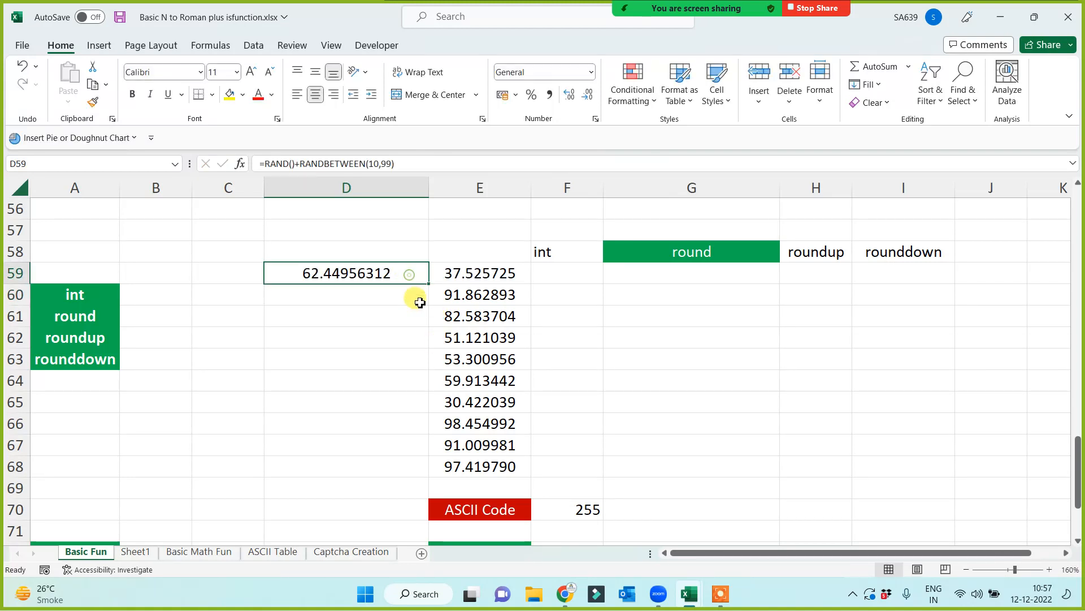
drag(428, 283, 418, 470)
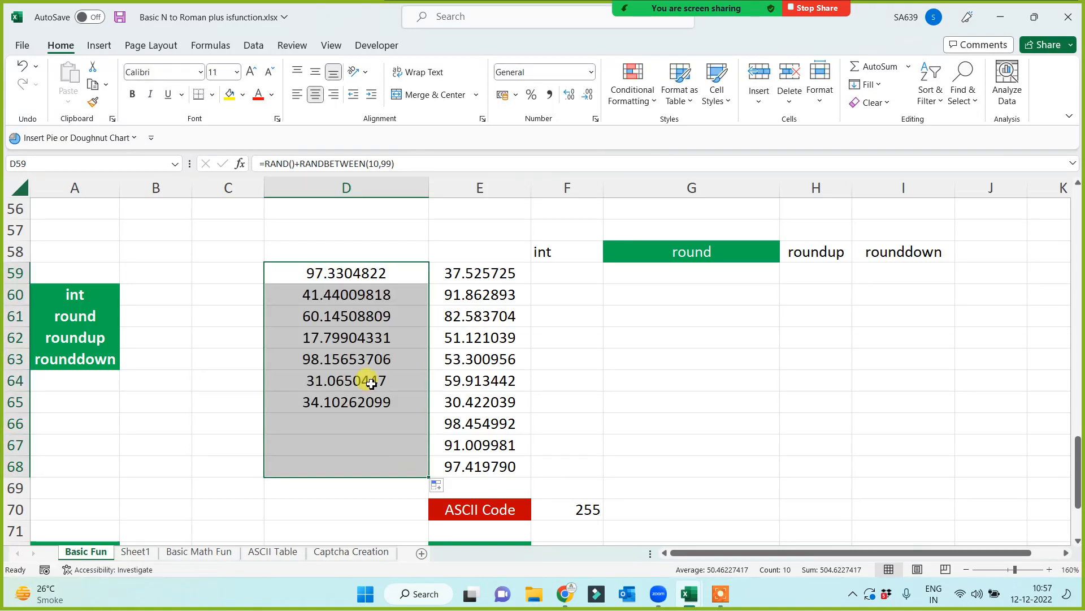
click(369, 360)
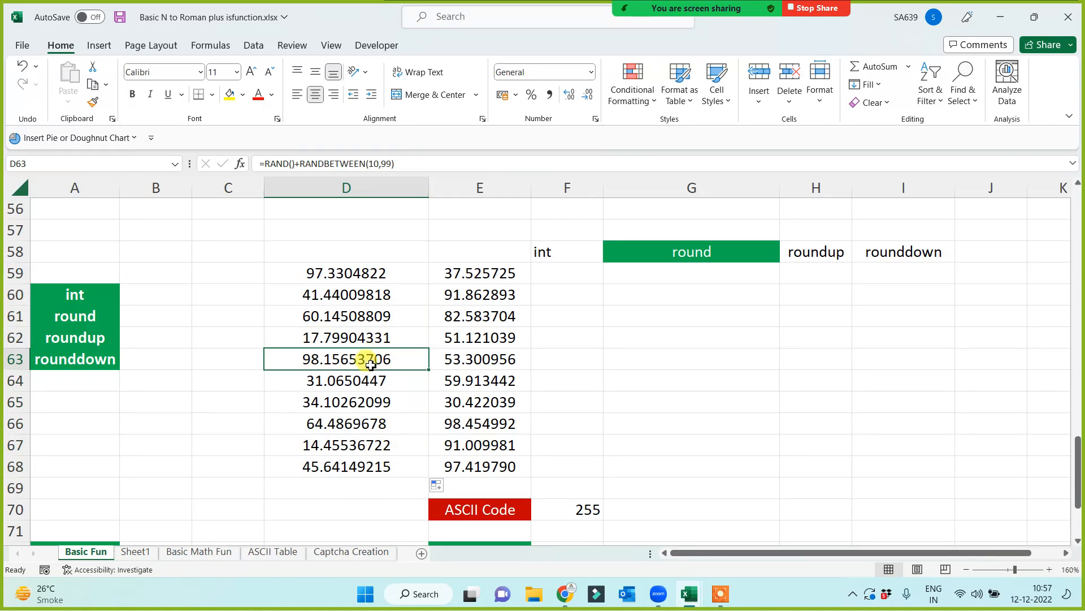
- Fill the int heading in cell F58 with yellow
click(569, 293)
click(564, 274)
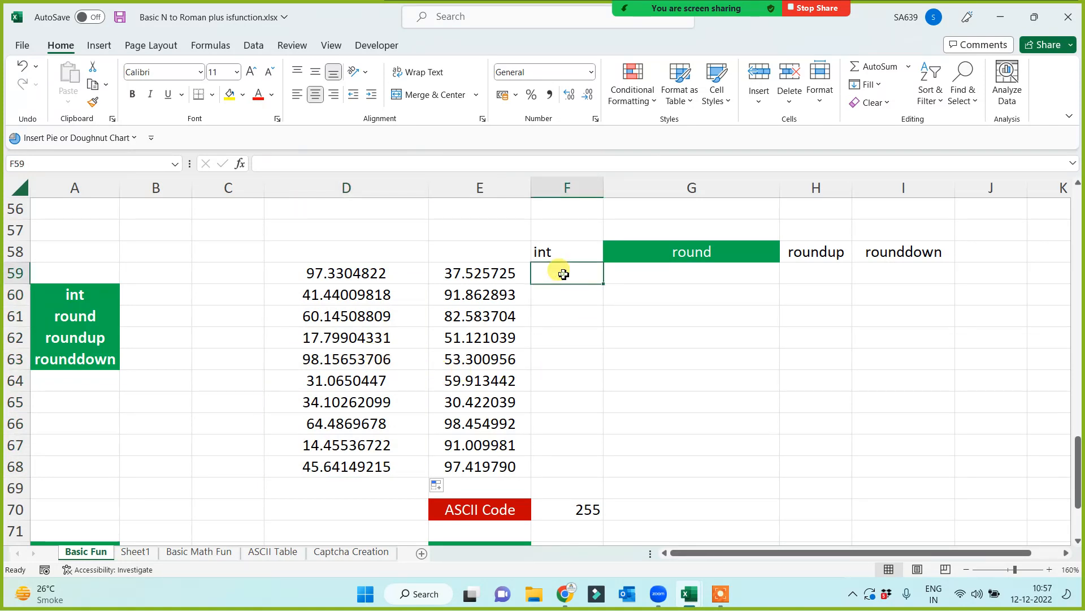
click(555, 246)
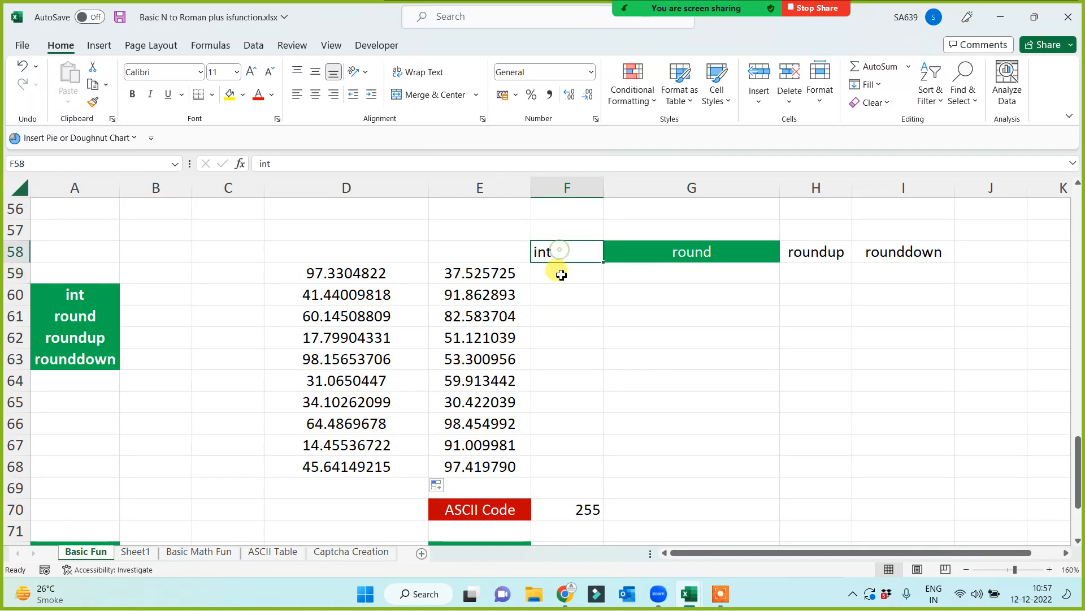
click(560, 275)
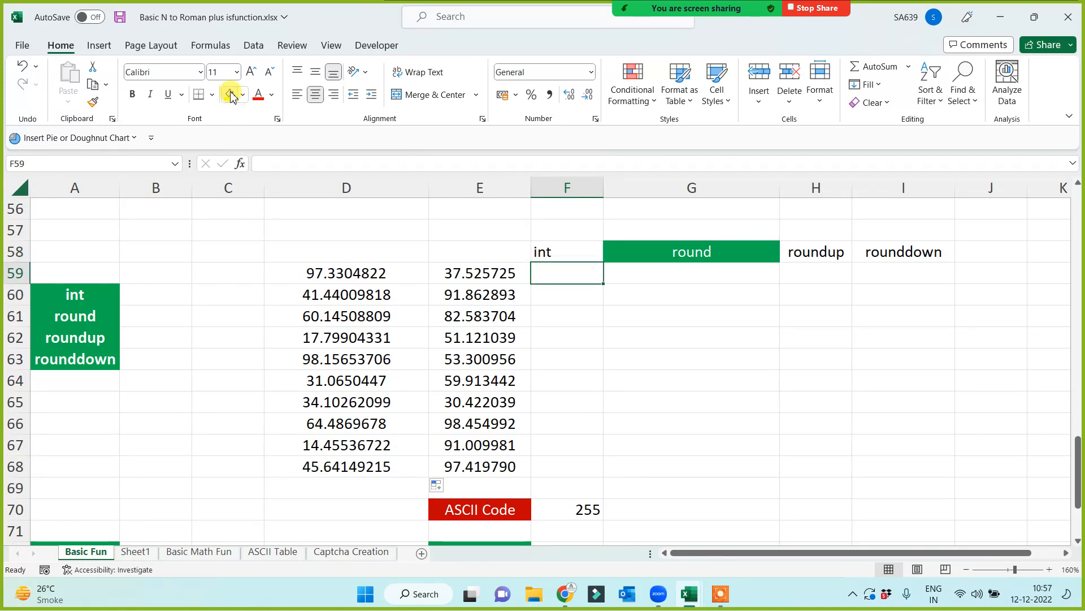
click(558, 257)
click(229, 93)
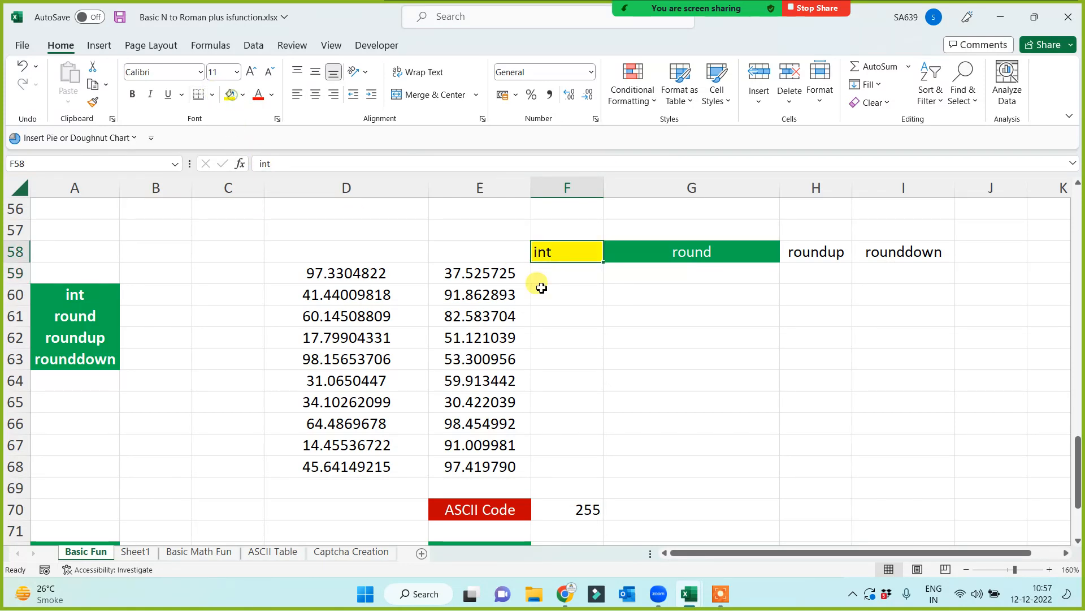
- Enter =INT(E59) in cell F59 and fill the formula down to F68
click(543, 277)
text(=int)
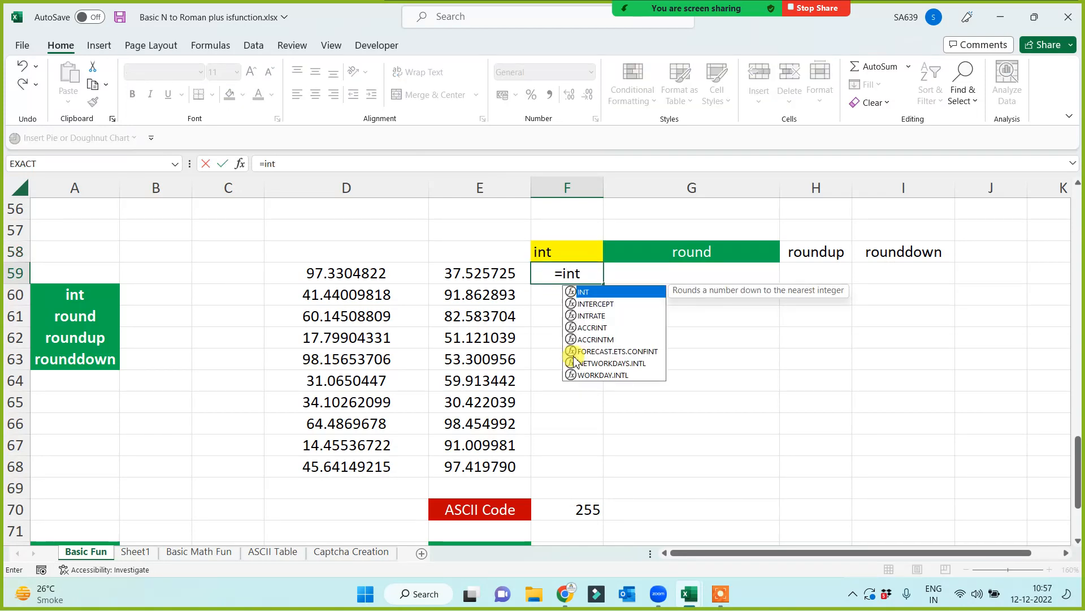
text(()
click(473, 272)
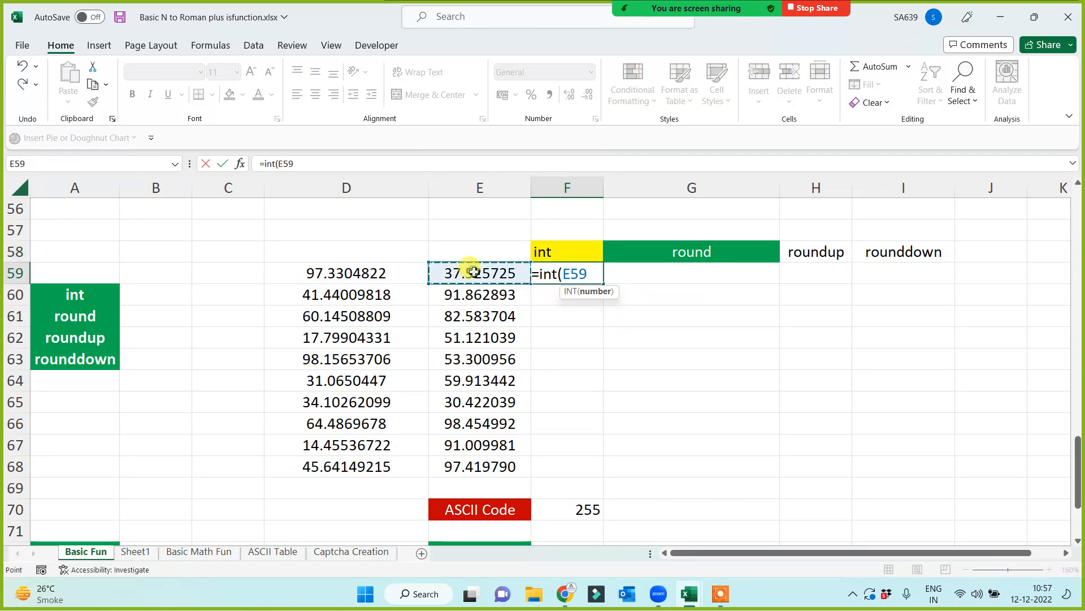
key(Return)
key(Up)
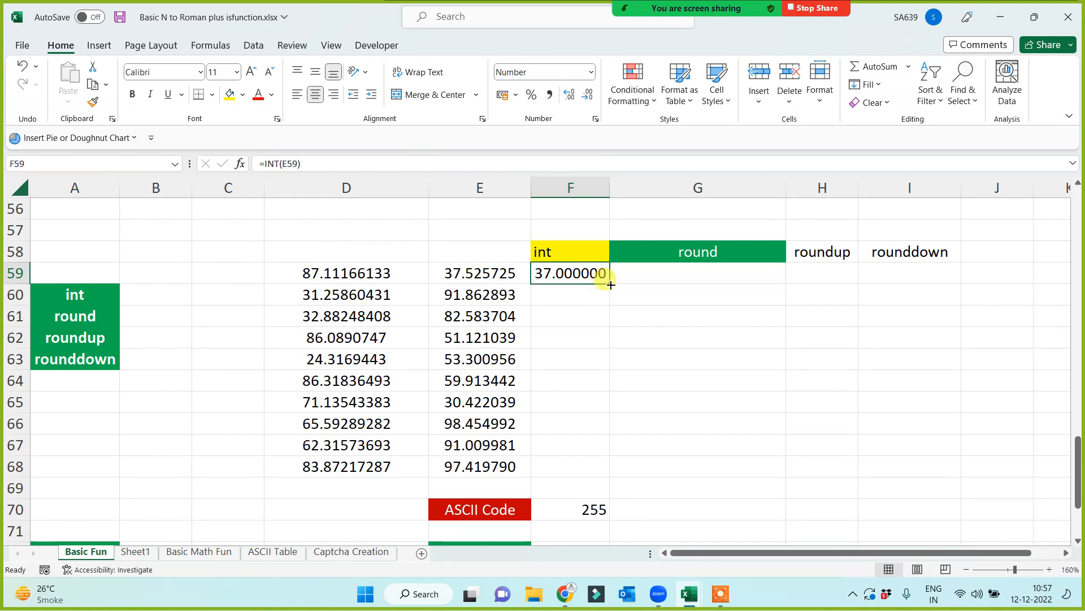
drag(610, 283, 588, 478)
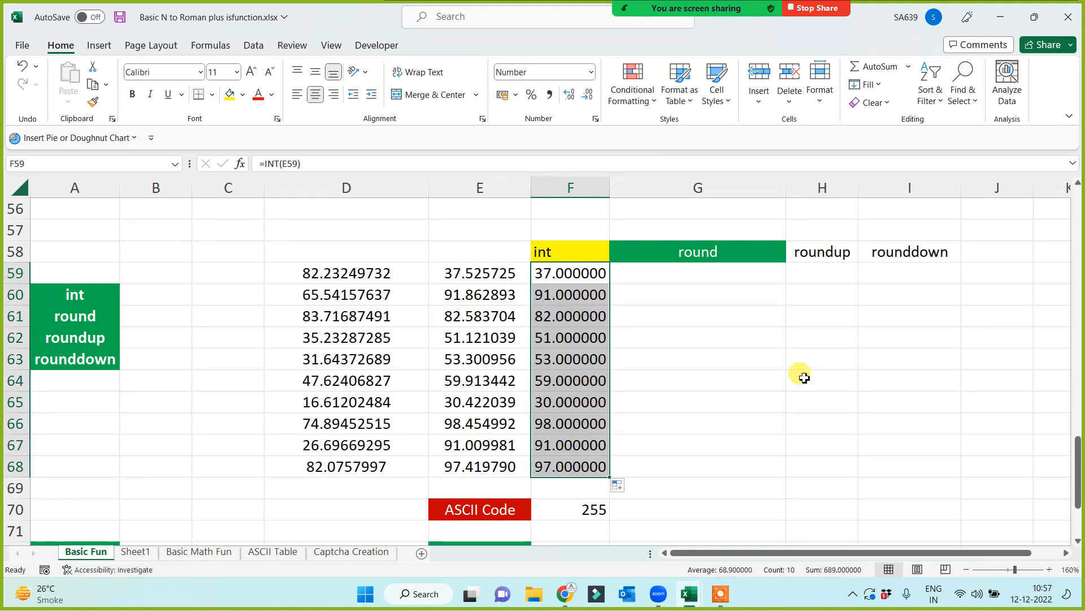
- Enter =ROUNDUP(E59,0) in cell H59 under the roundup heading
click(828, 272)
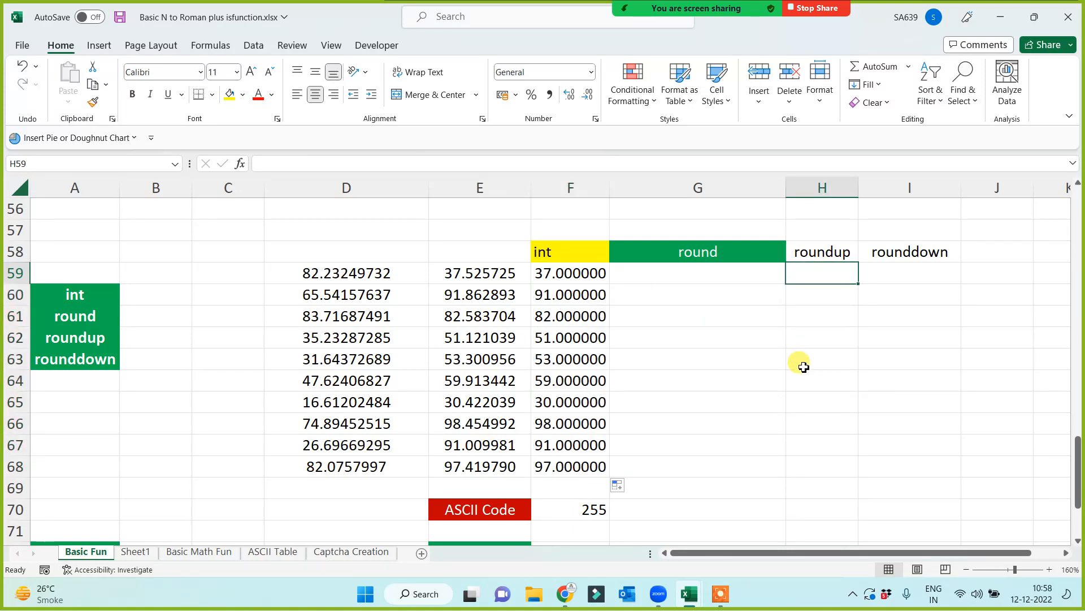
text(=roundup)
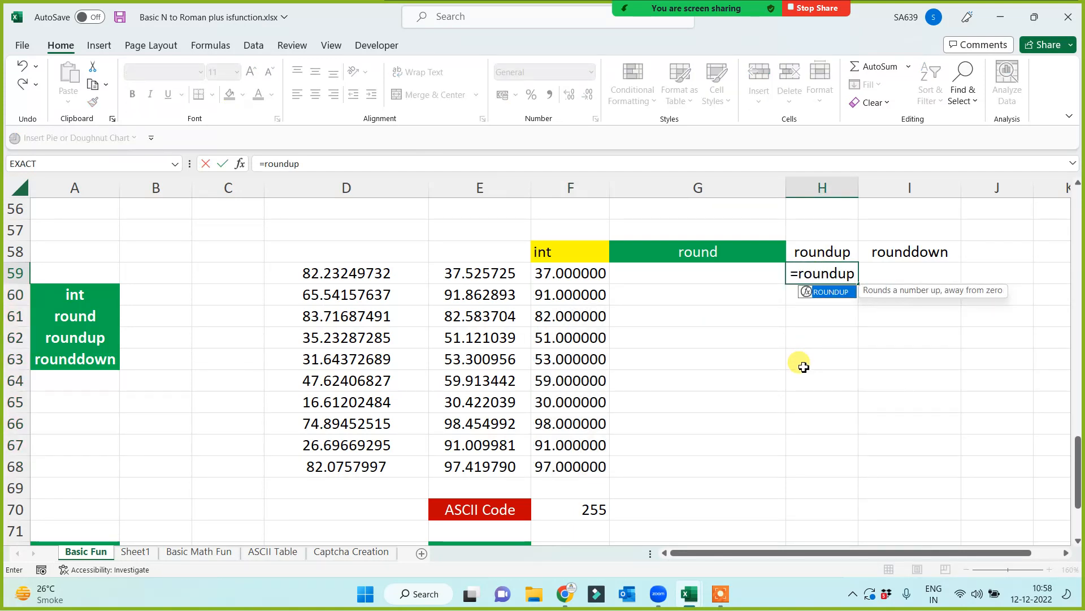
text(()
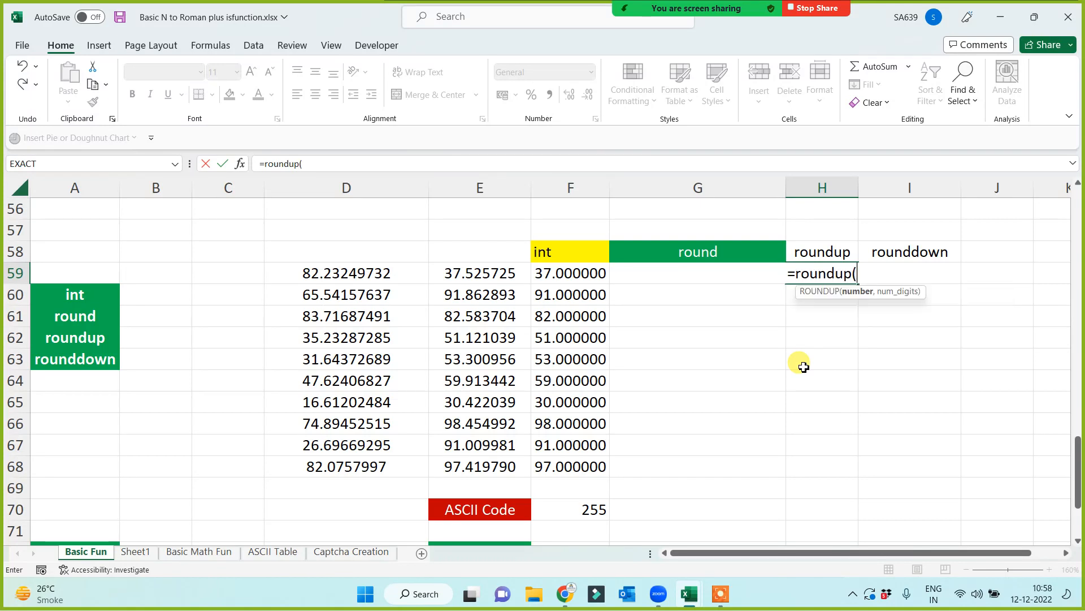
click(469, 272)
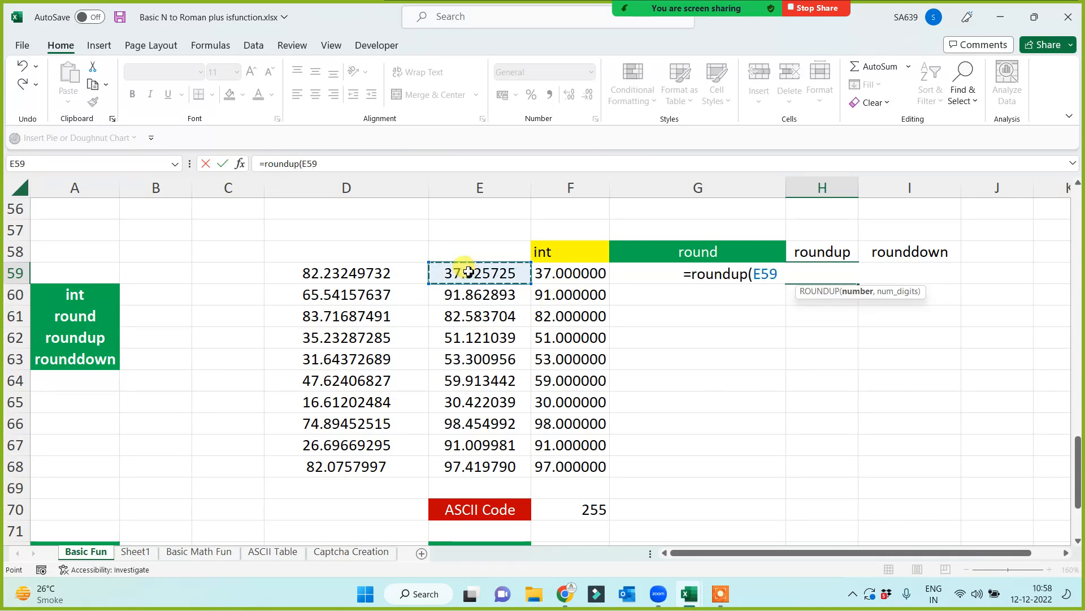
text(,0)
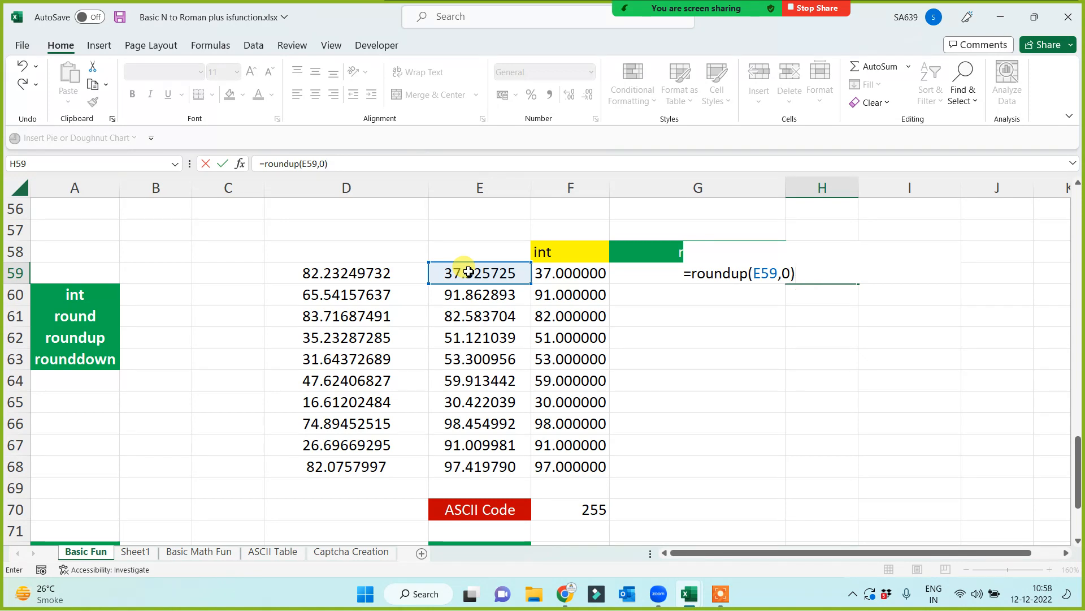
key(Return)
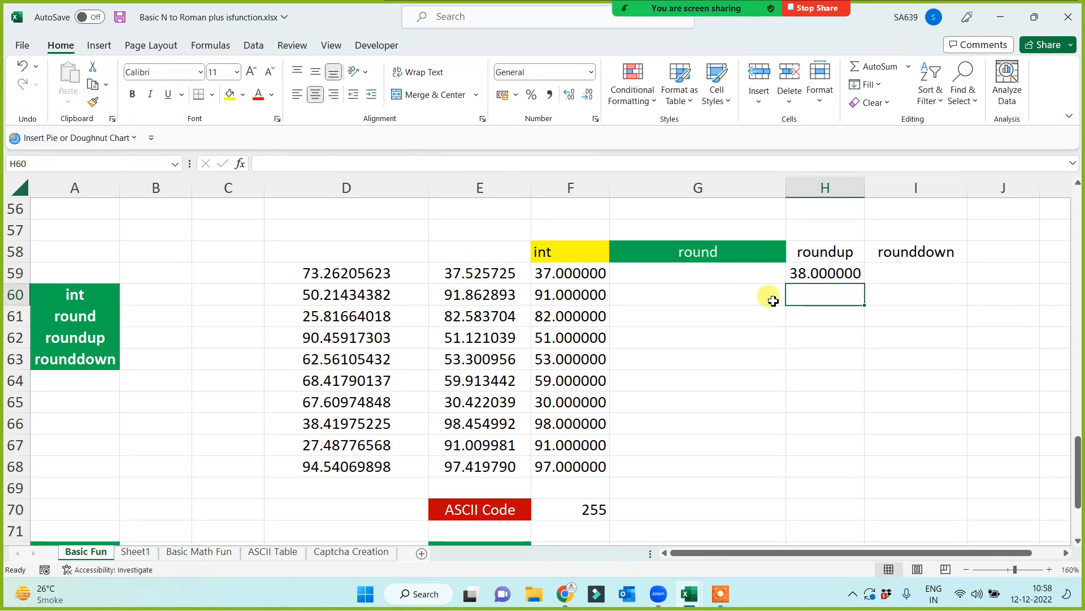
- Fill the ROUNDUP formula from H59 down to H68 and compare the results with the decimals in column E
click(831, 273)
mouse_move(863, 282)
mouse_down()
mouse_move(843, 475)
mouse_move(677, 382)
mouse_up()
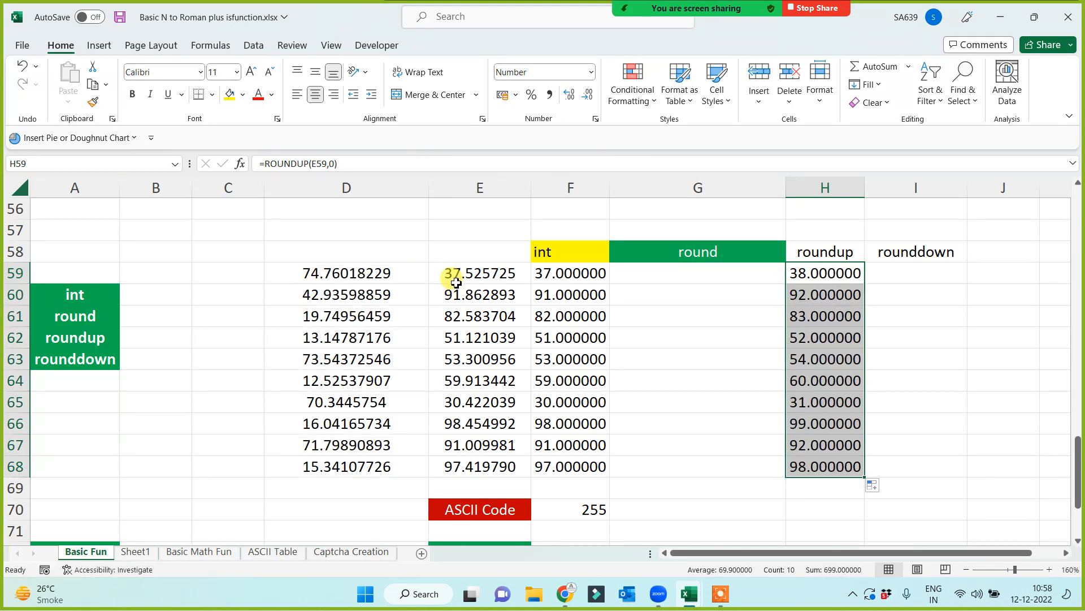
click(461, 279)
click(797, 273)
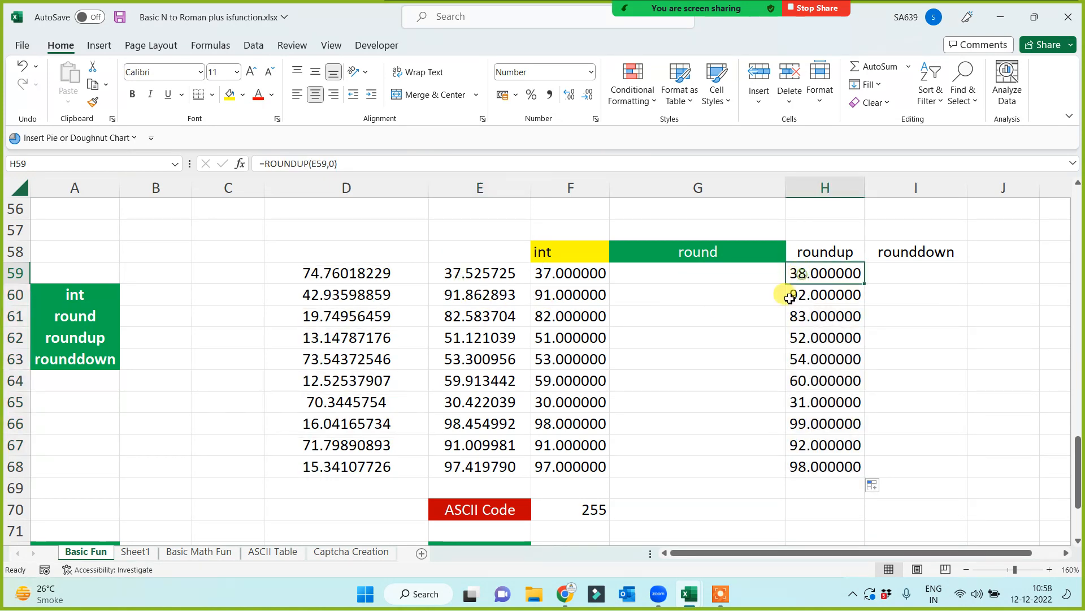
click(465, 303)
click(814, 294)
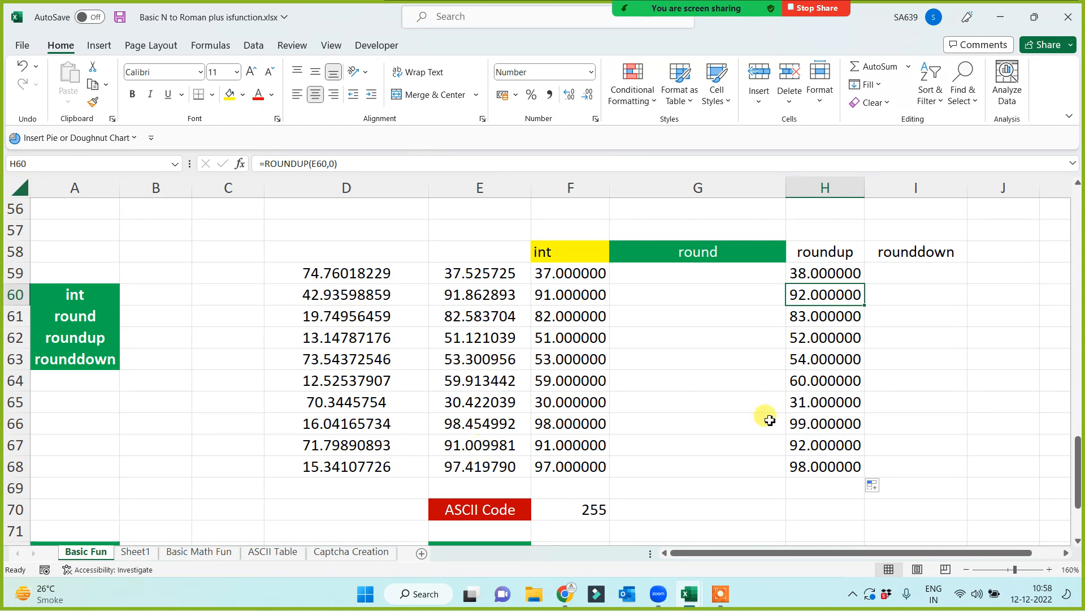
drag(829, 272, 821, 466)
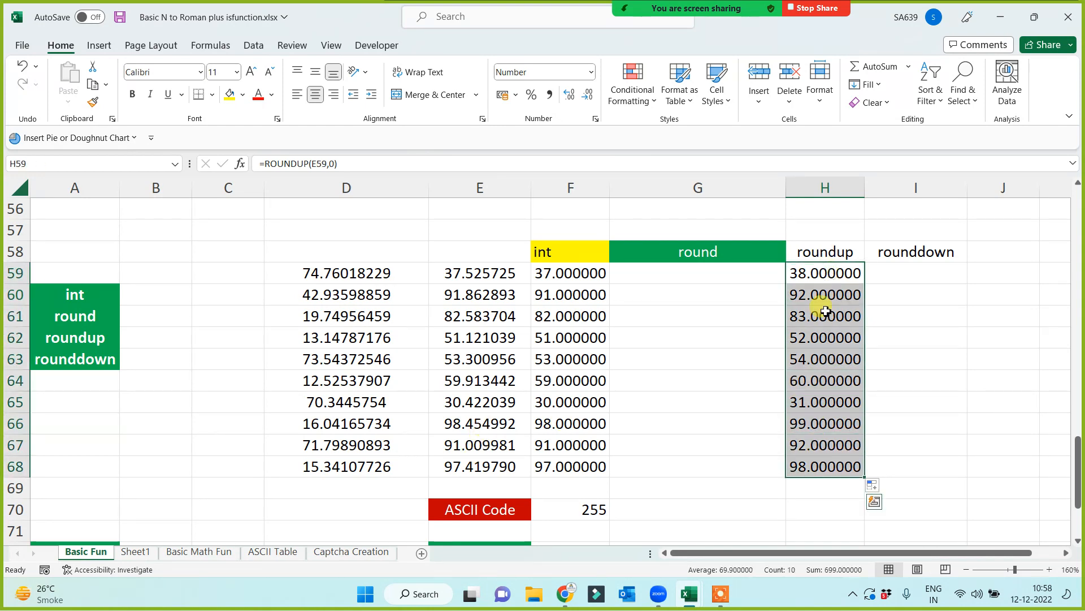
- Fill the roundup heading in H58 with yellow and the rounddown heading in I58 with light green
click(834, 250)
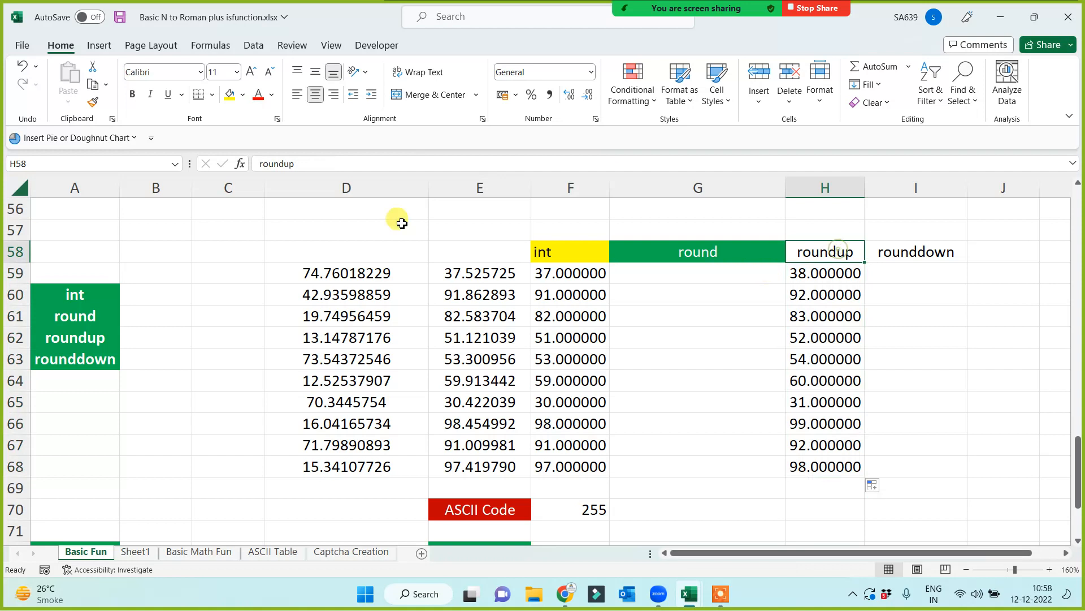
click(243, 94)
click(262, 226)
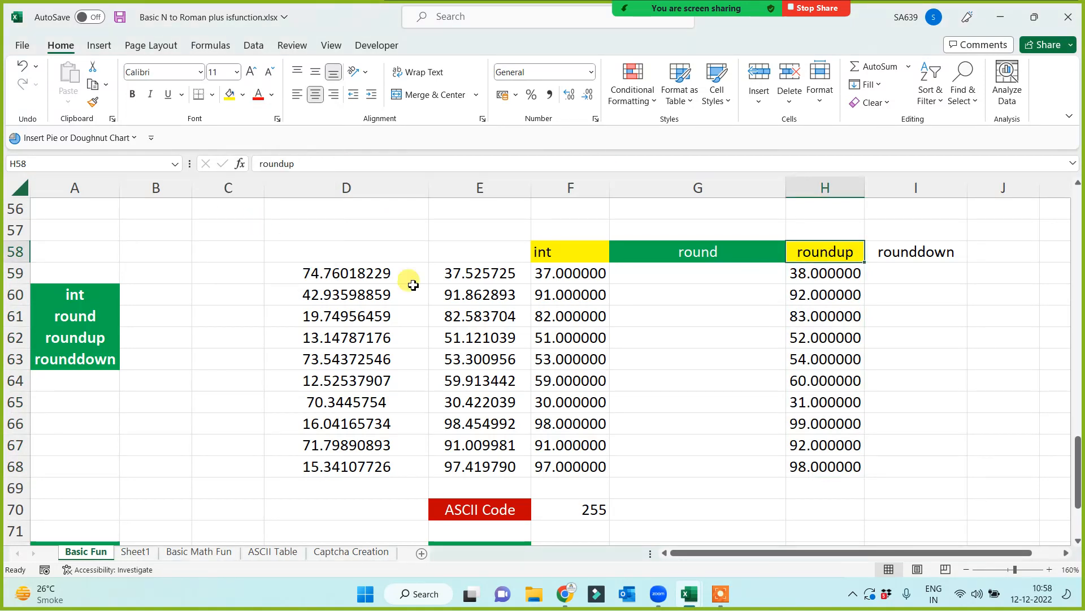
click(949, 368)
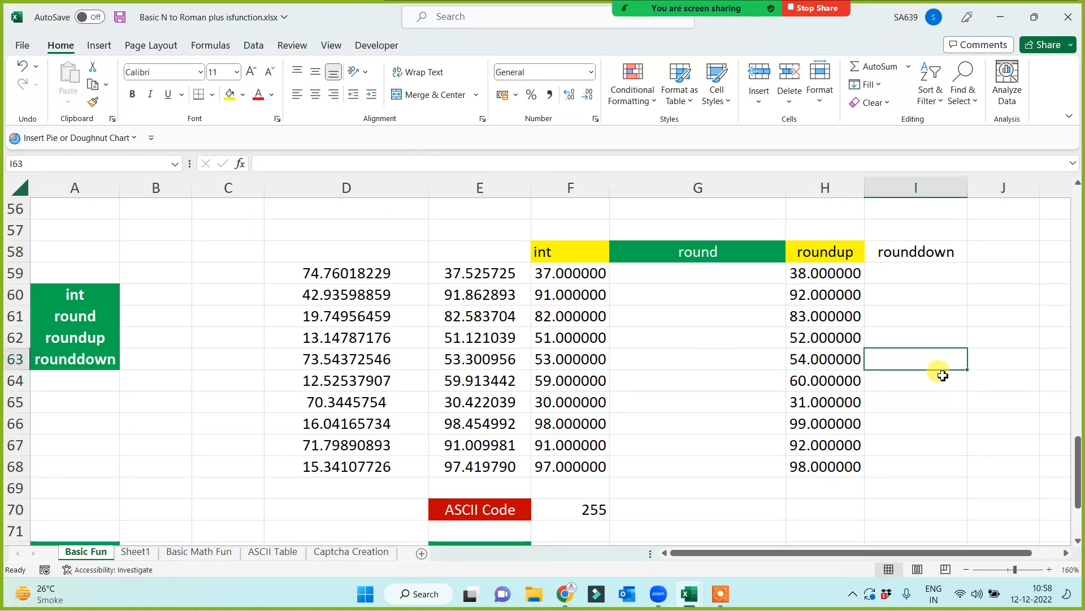
click(921, 251)
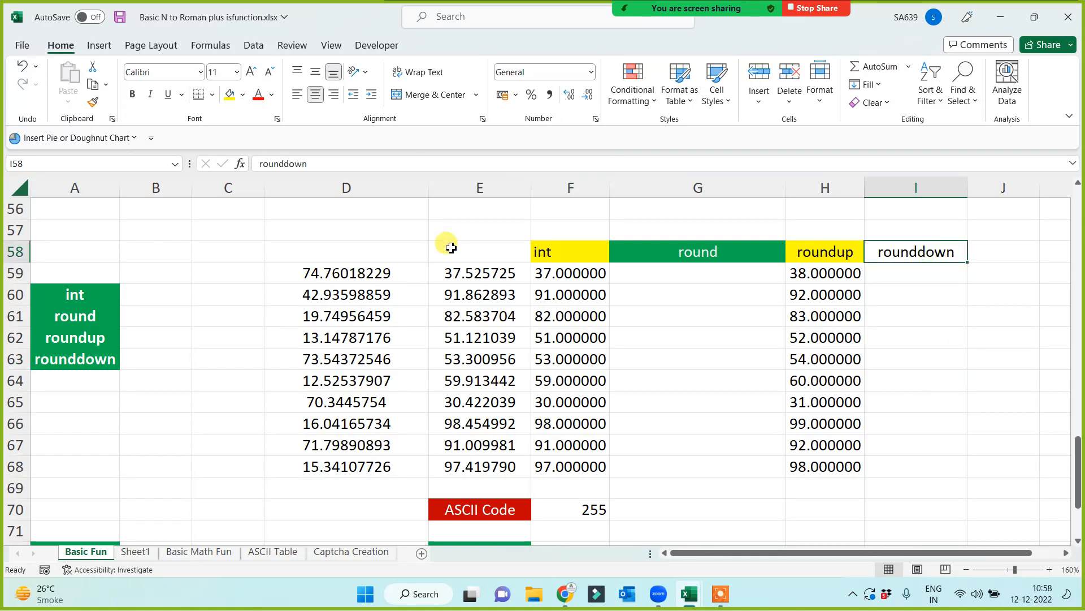
click(243, 95)
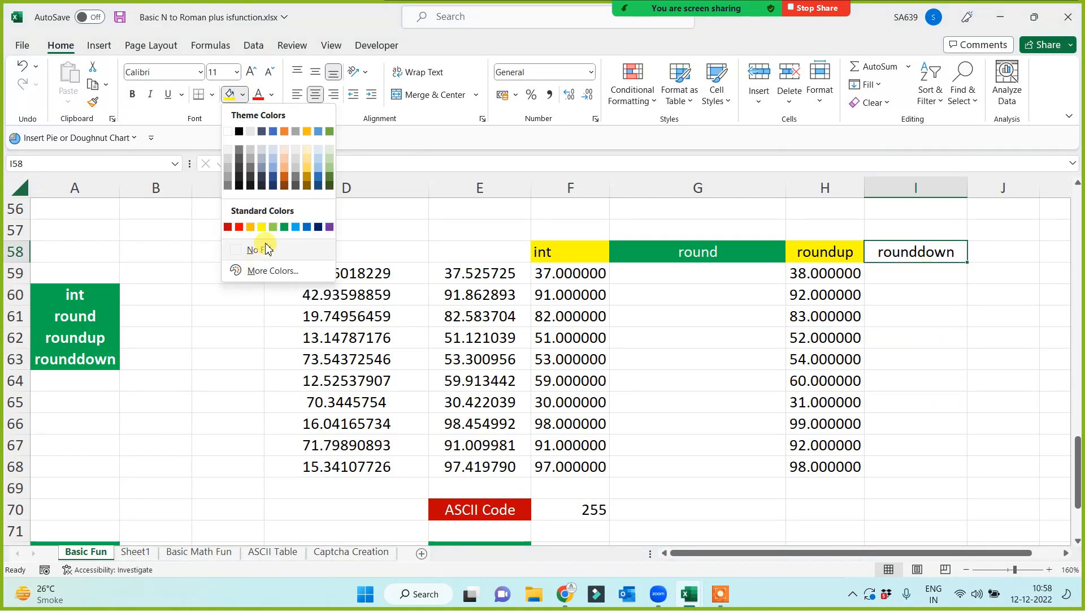
click(274, 227)
- Enter =ROUNDDOWN(E59,0) in cell I59 under the rounddown heading
click(915, 274)
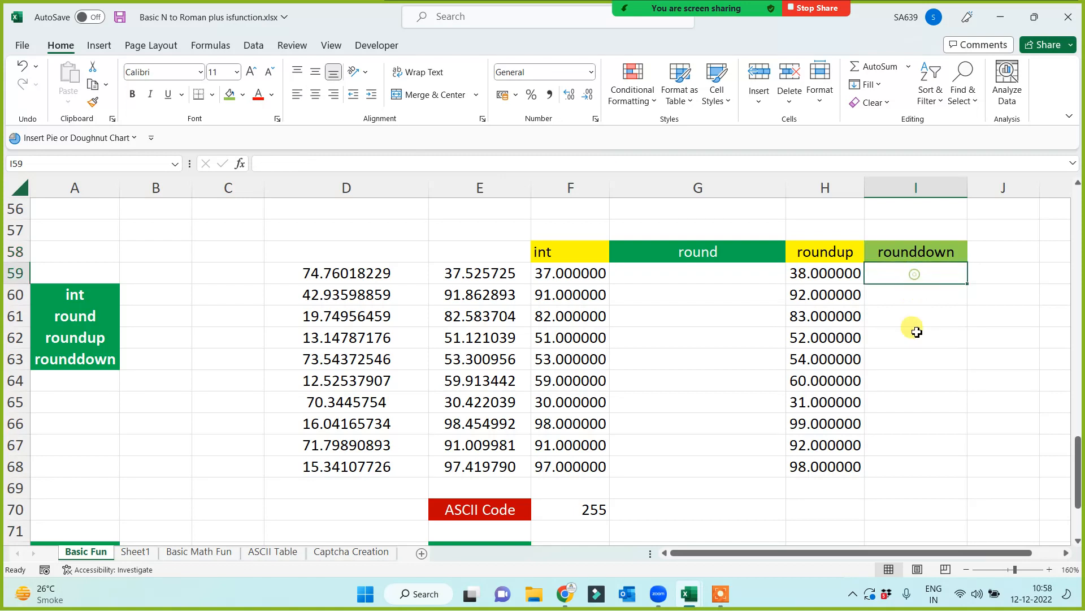
text(=ro9un)
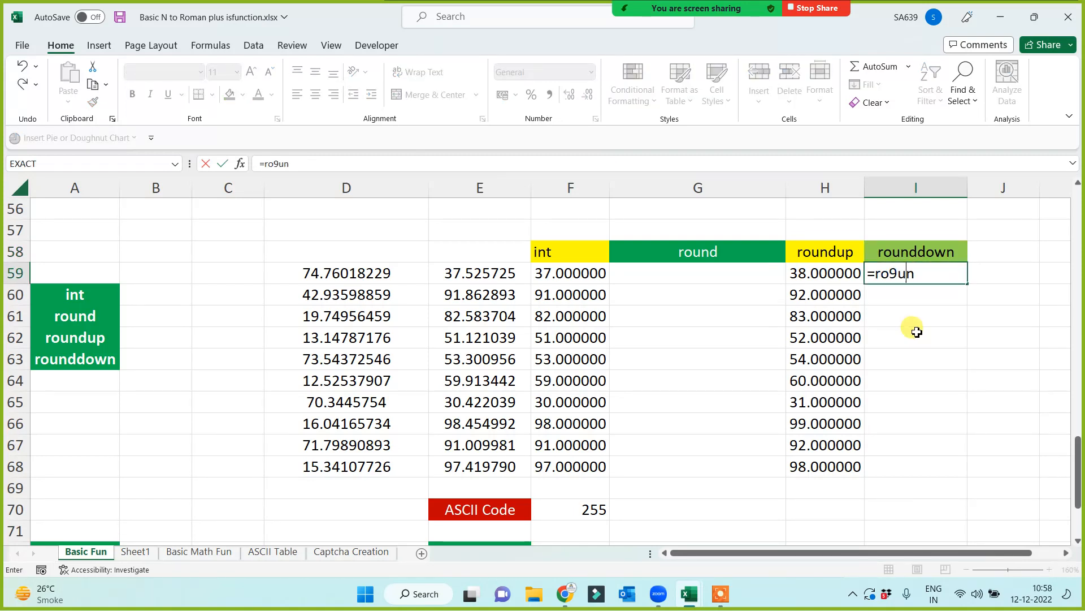
key(BackSpace)
key(BackSpace)
key(BackSpace)
key(Down)
key(Down)
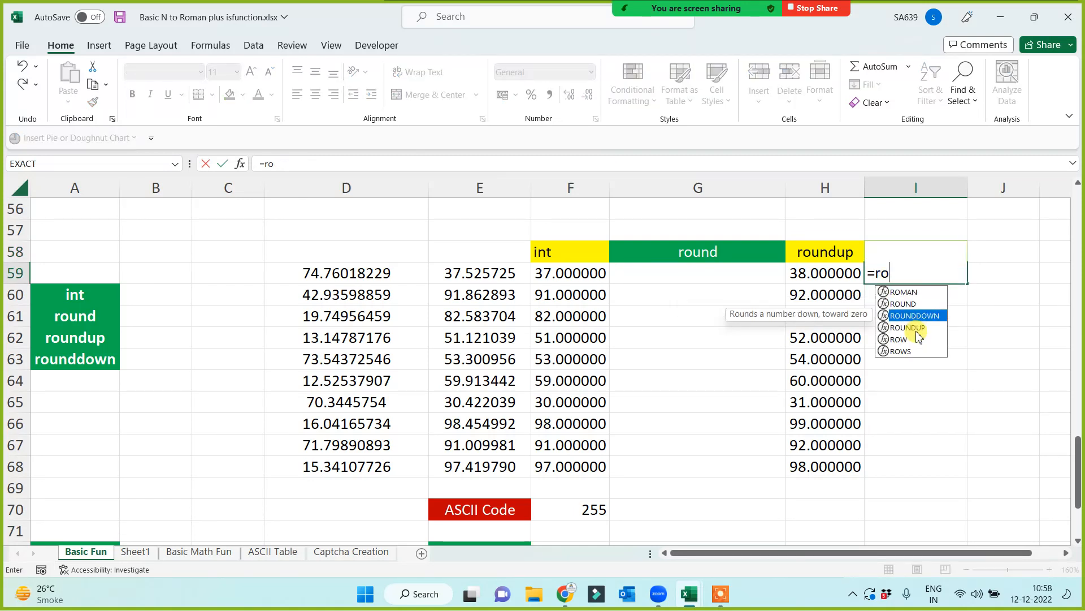
key(Tab)
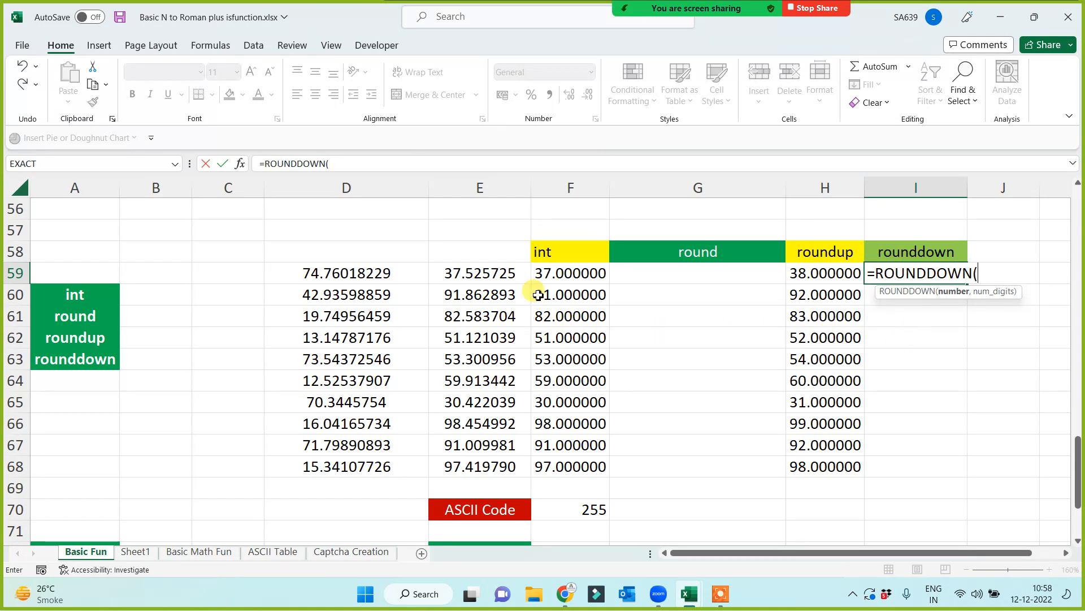
click(489, 275)
text(,)
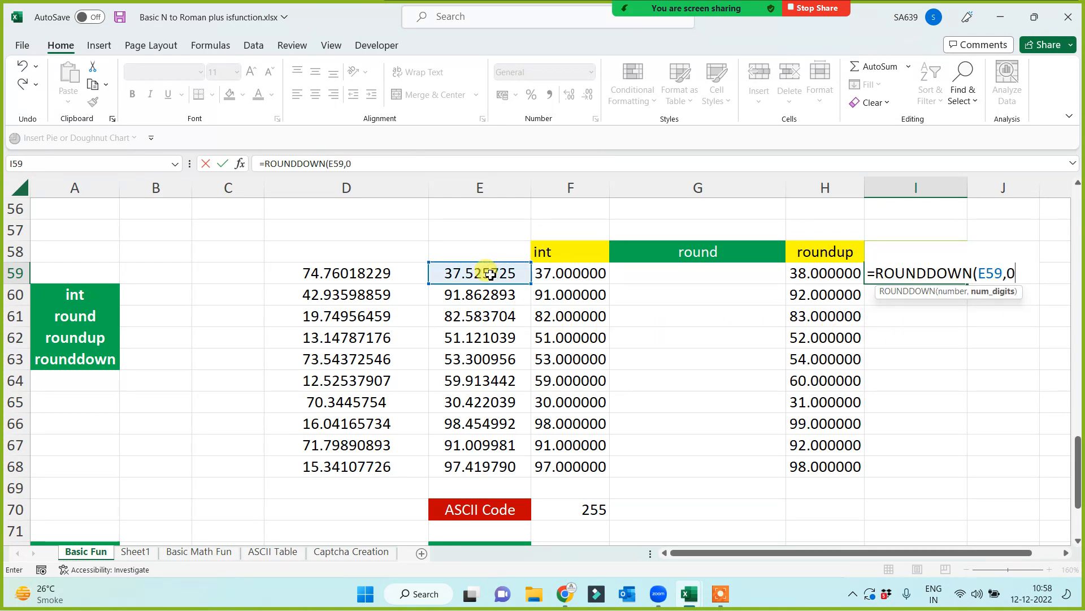
text(0))
key(Return)
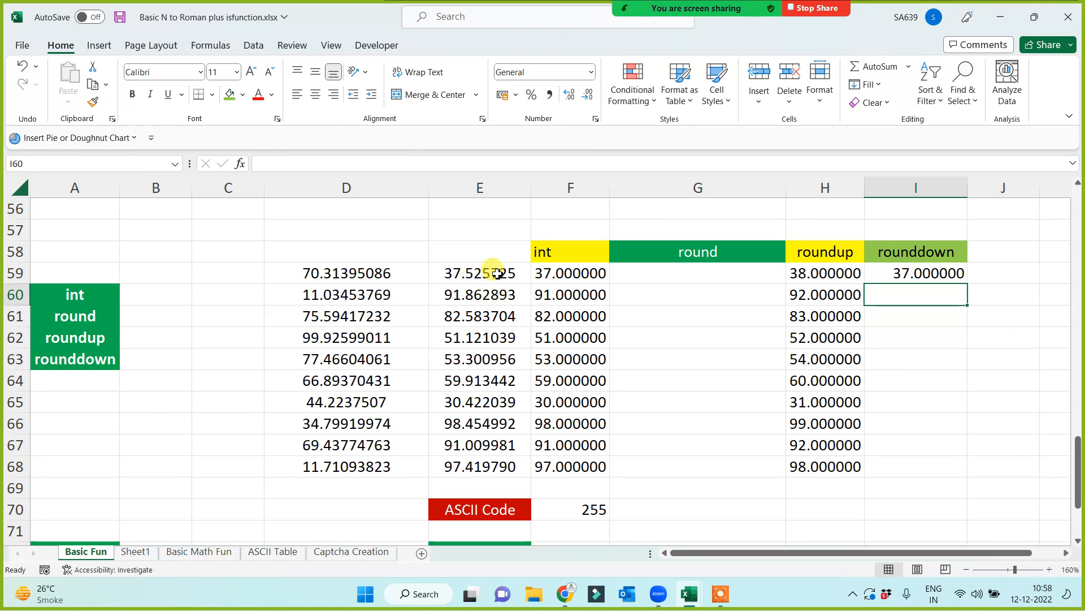
- Fill the ROUNDDOWN formula from I59 down to I68 and compare the int, roundup and rounddown columns
click(933, 272)
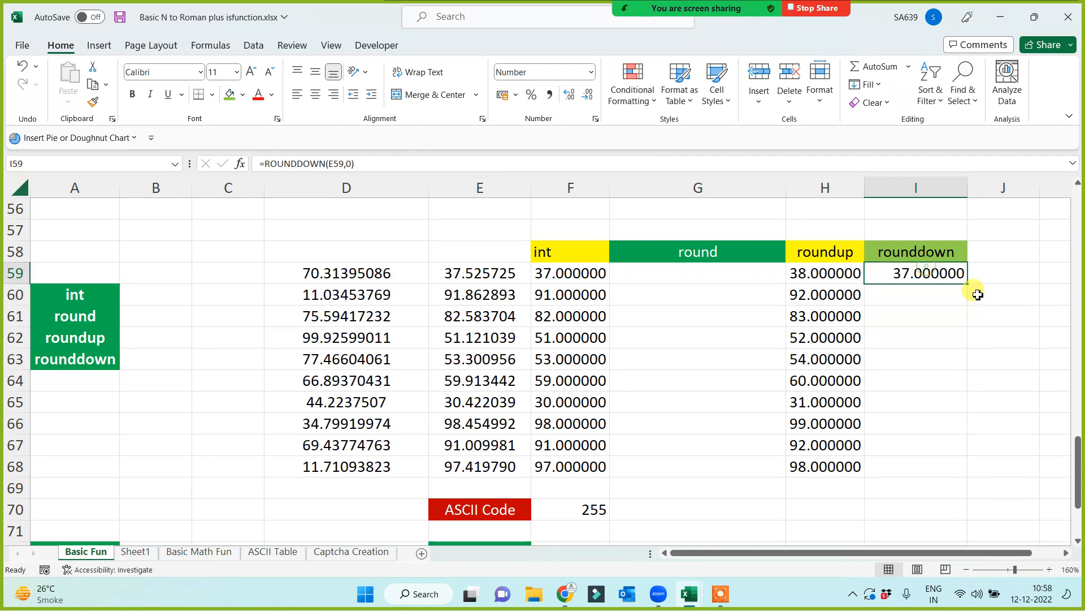
drag(970, 288, 950, 473)
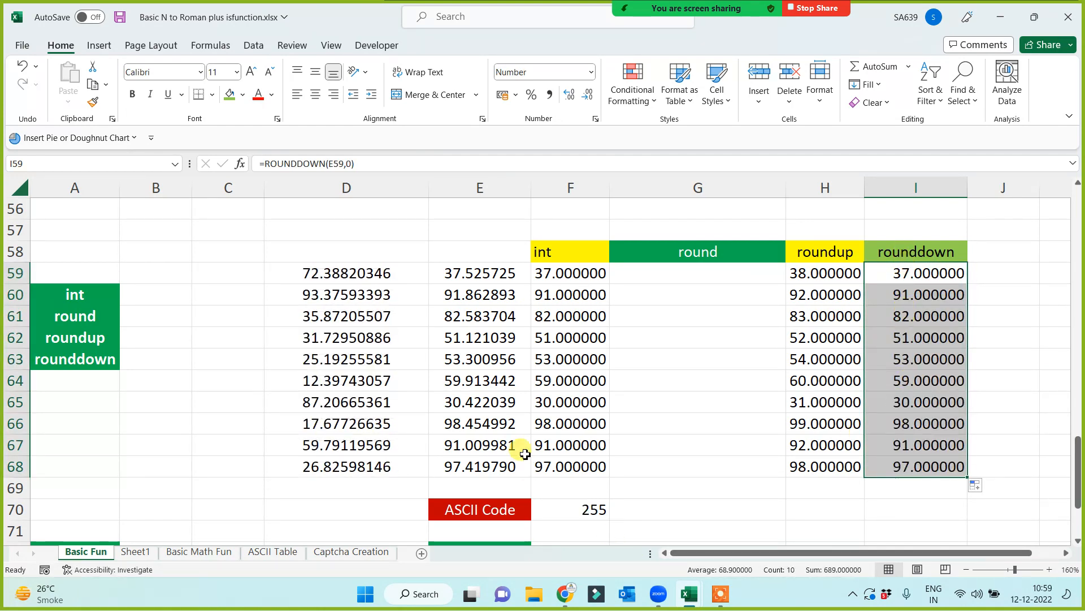
drag(579, 254, 562, 461)
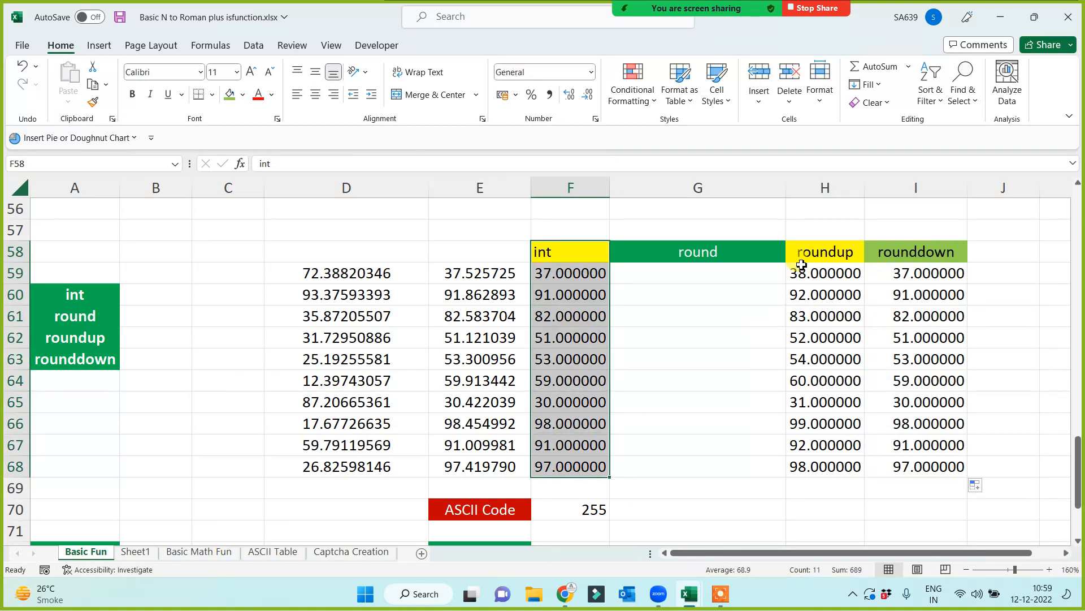
drag(820, 254, 833, 449)
drag(938, 289, 921, 461)
click(672, 399)
- Enlarge the font of the round heading in G58 by three size increments
click(698, 248)
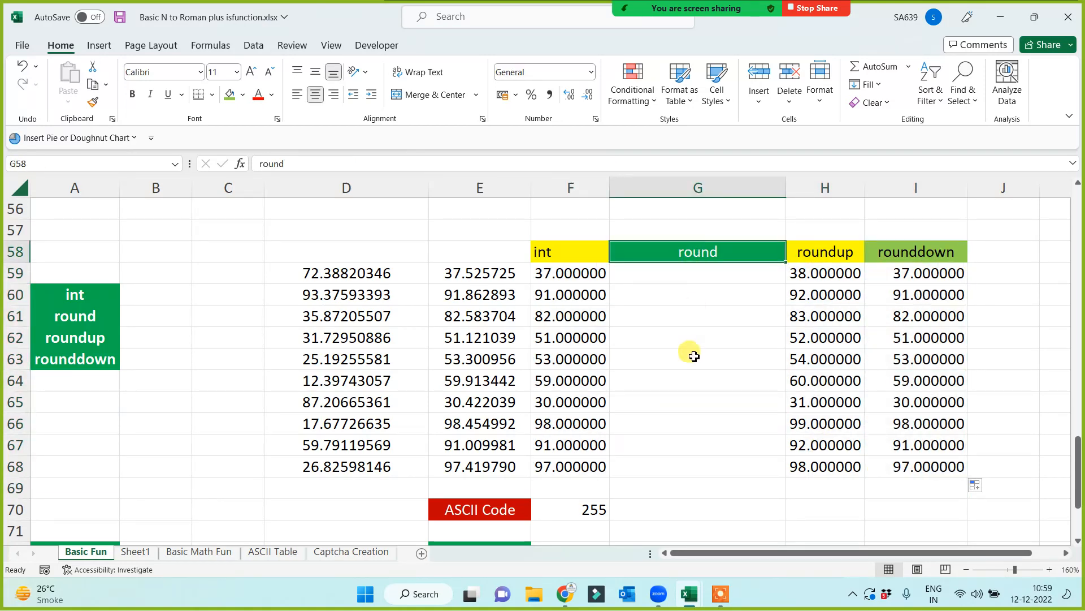
click(252, 71)
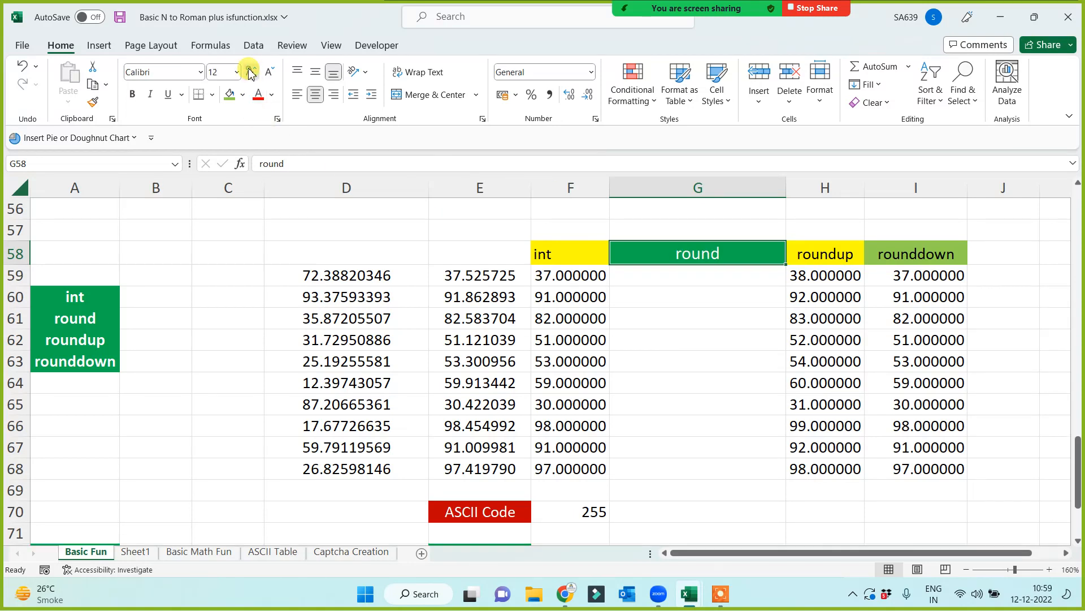
click(252, 71)
click(252, 72)
- Enter =ROUND(E59,0) in cell G59 under the round heading and fill the formula down to G68
click(675, 283)
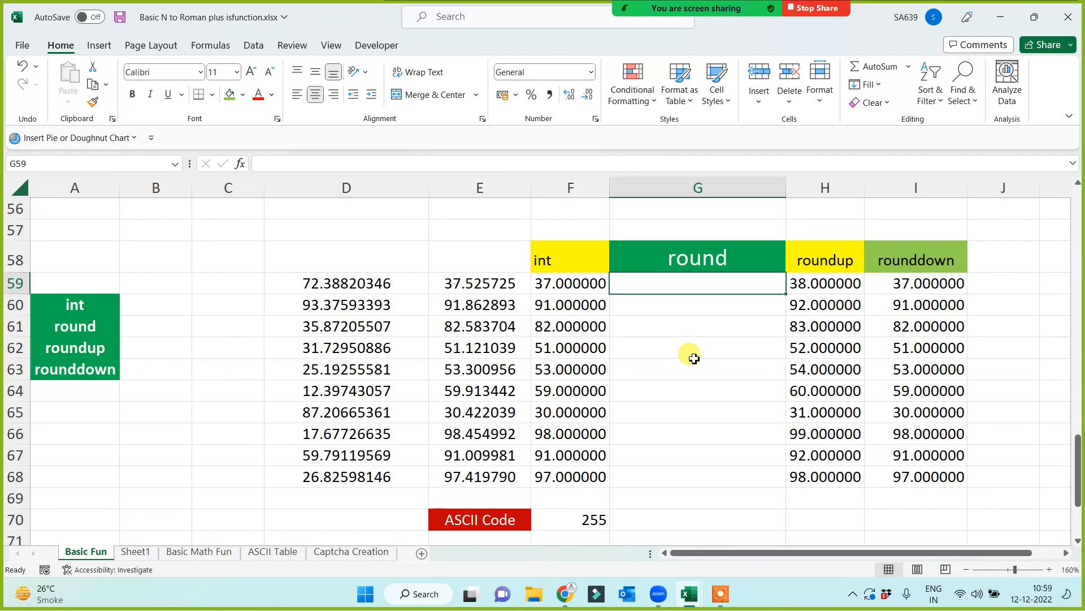
text(=round()
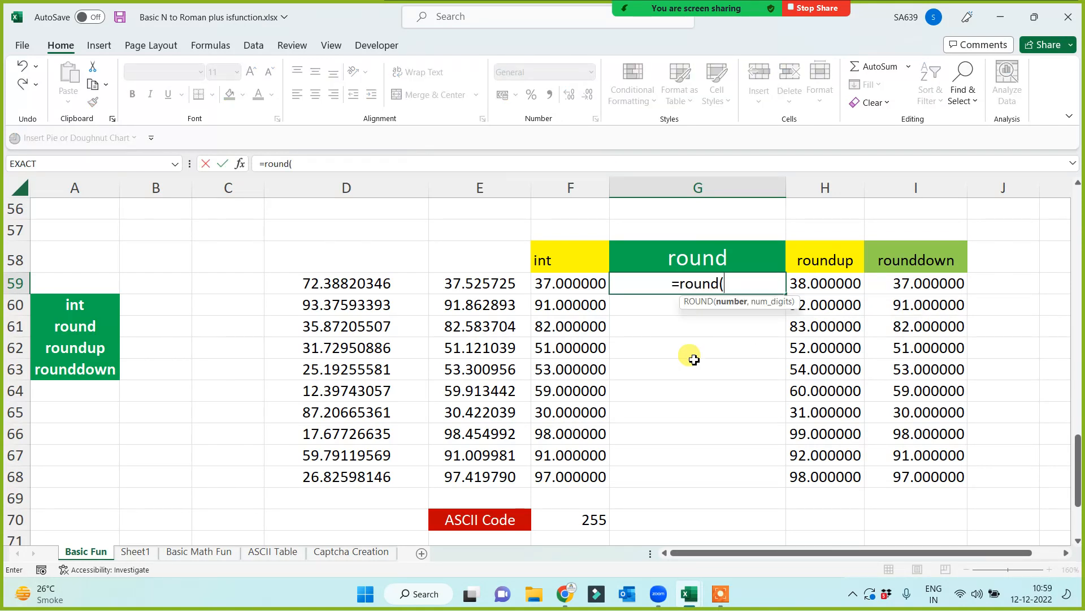
click(399, 282)
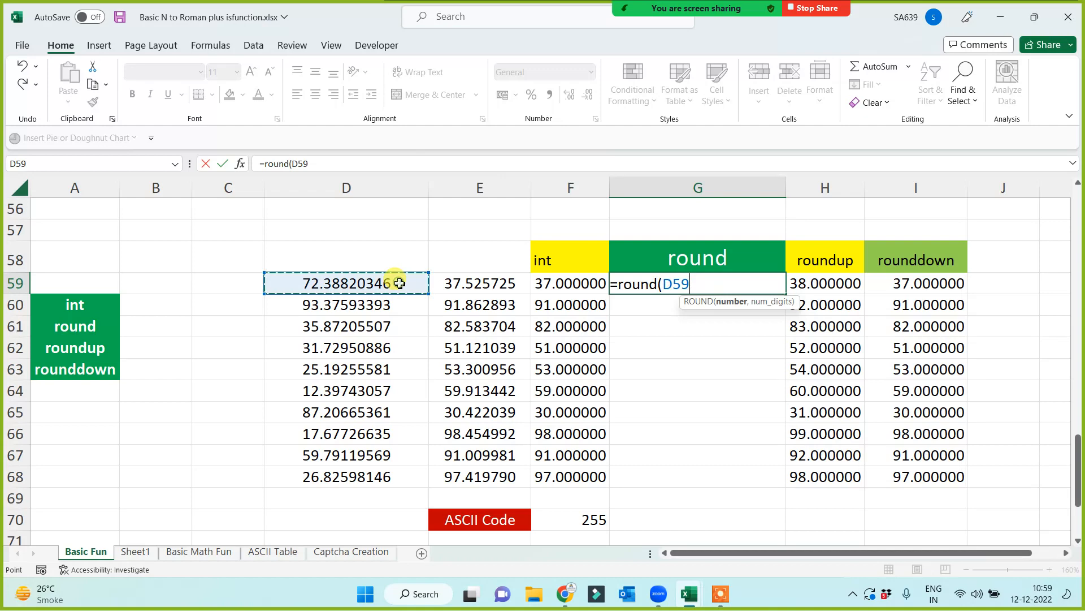
click(500, 291)
text(,0)
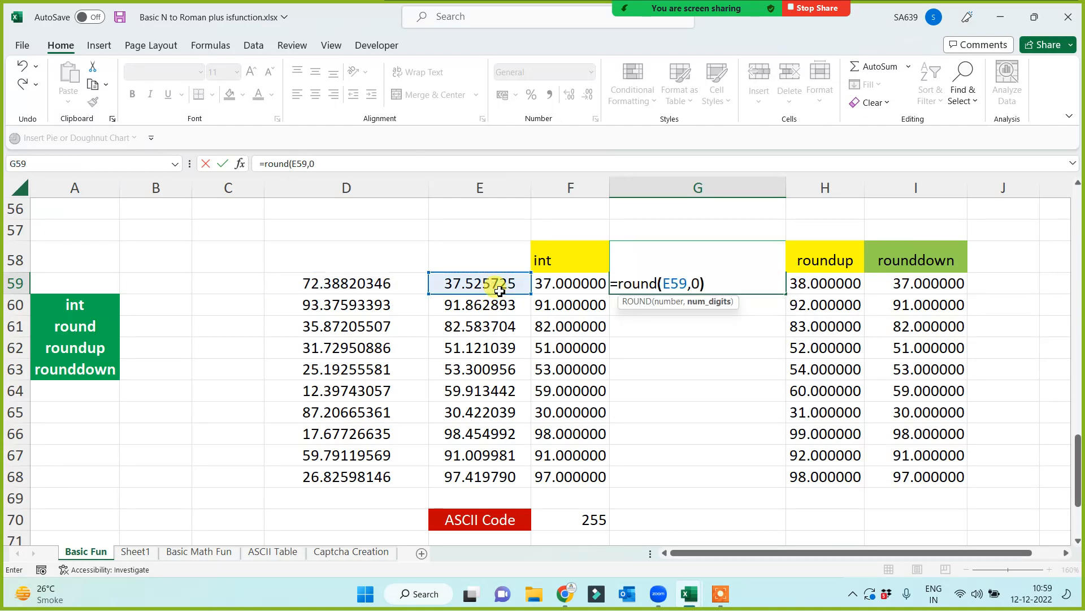
text())
key(Return)
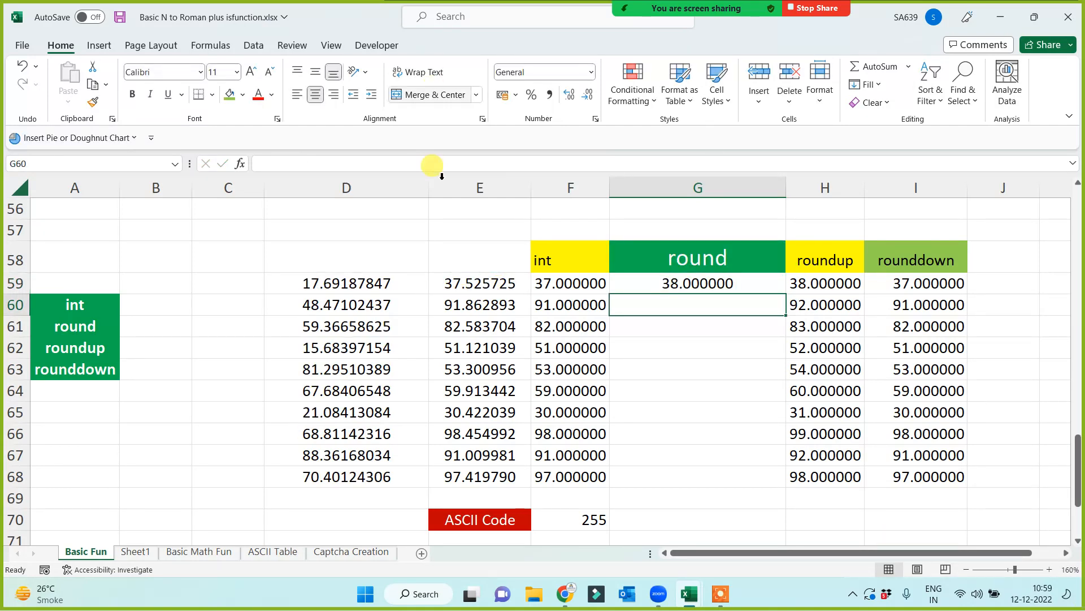
click(722, 280)
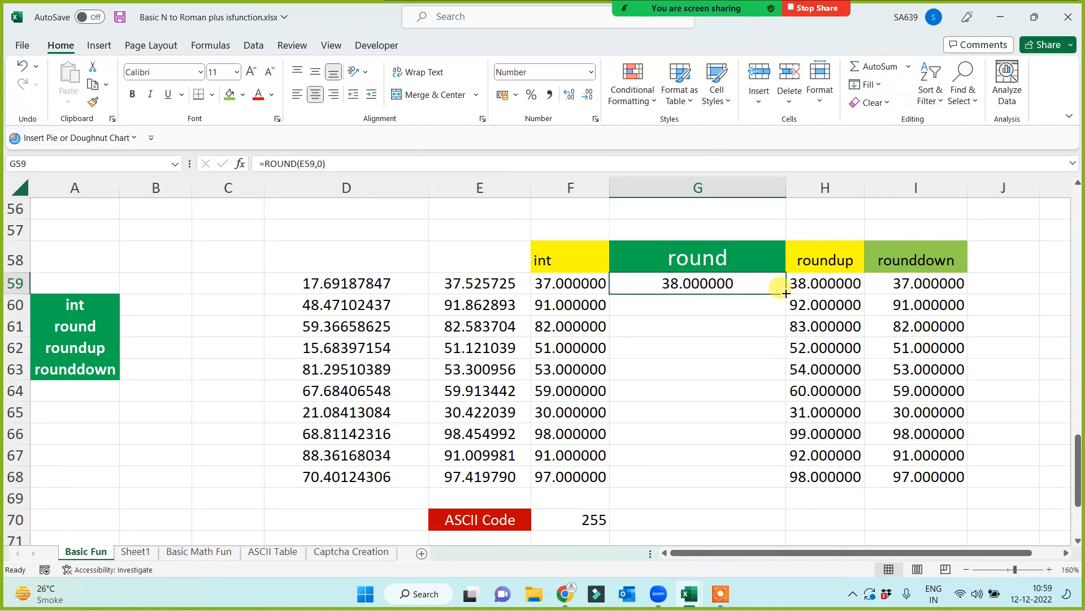
drag(786, 293, 747, 489)
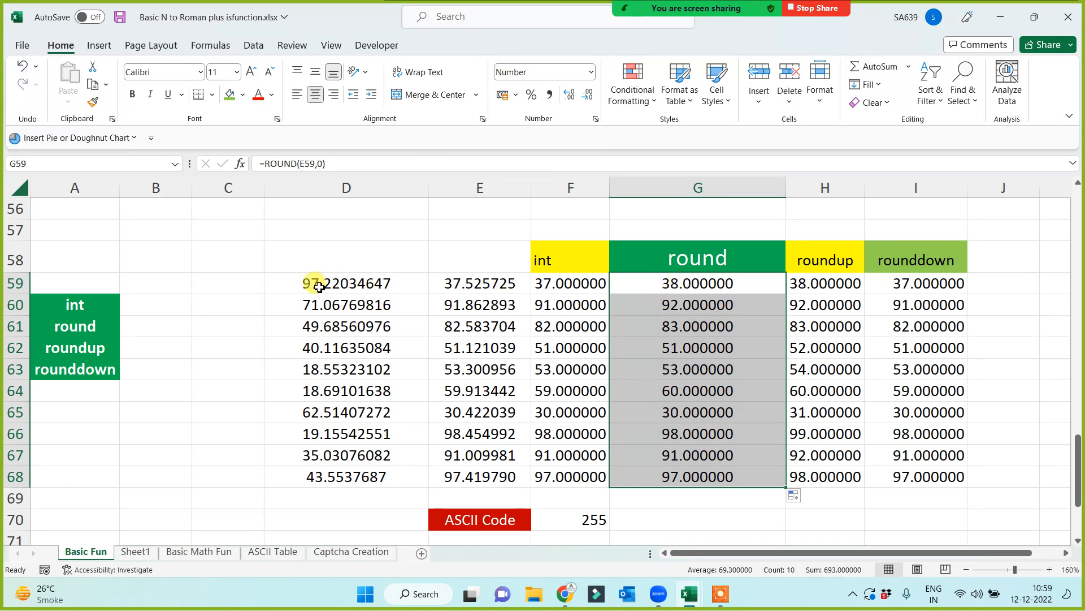
- Compare the decimals in E59:E62 with their INT and ROUND results in columns F and G, row by row
click(541, 286)
click(459, 289)
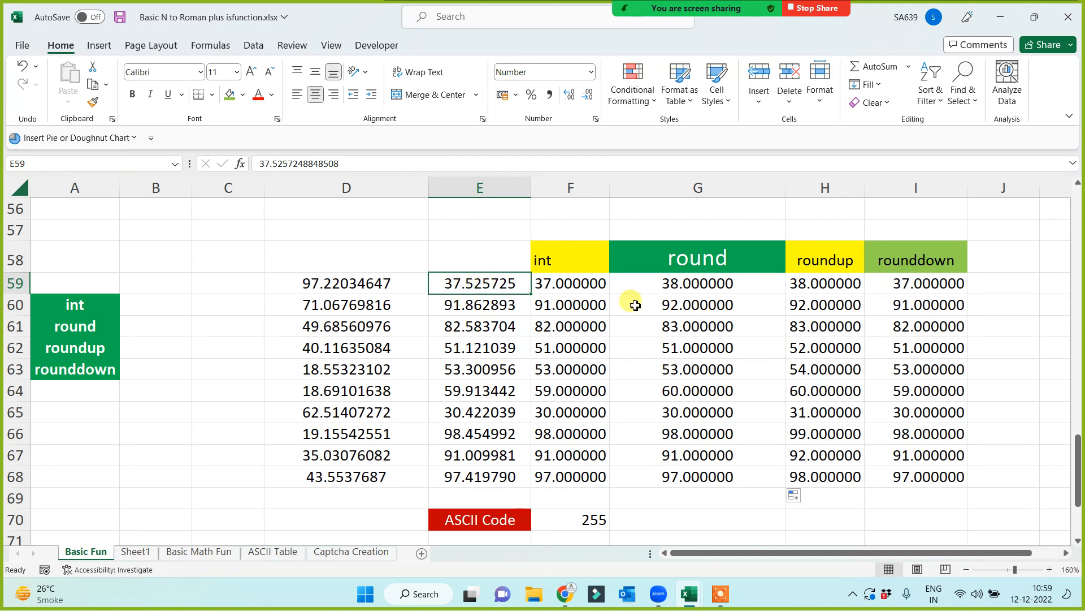
click(674, 280)
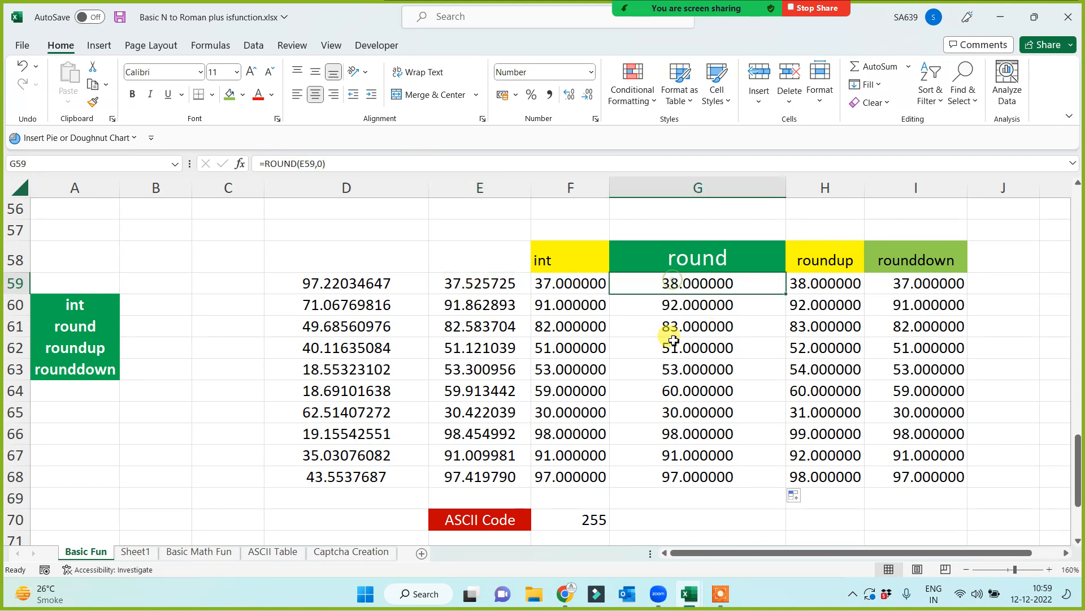
click(451, 306)
drag(451, 305, 686, 305)
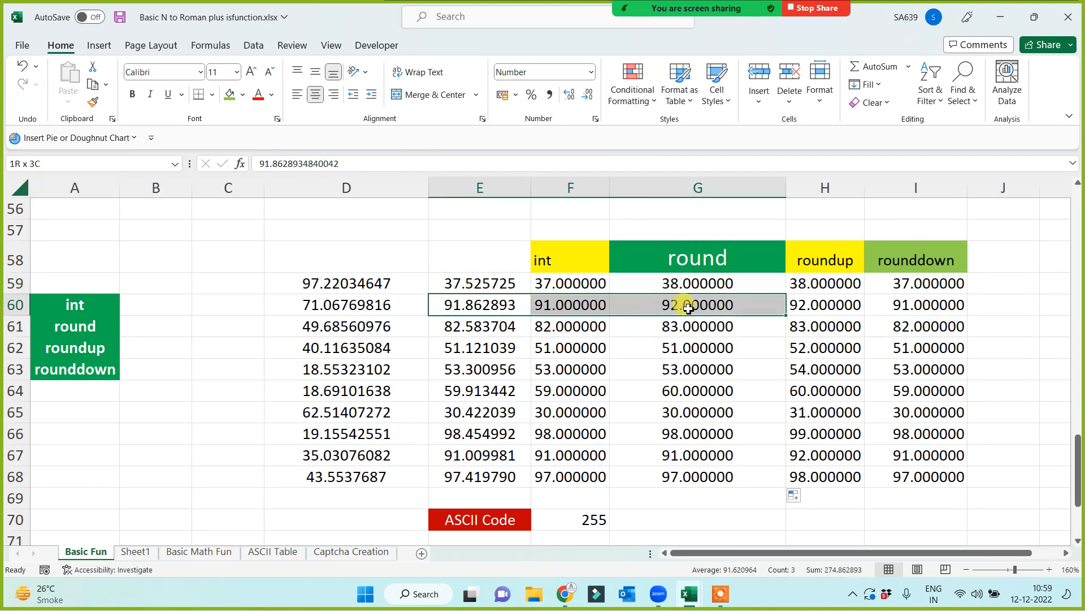
click(457, 328)
drag(457, 328, 710, 325)
drag(448, 347, 720, 351)
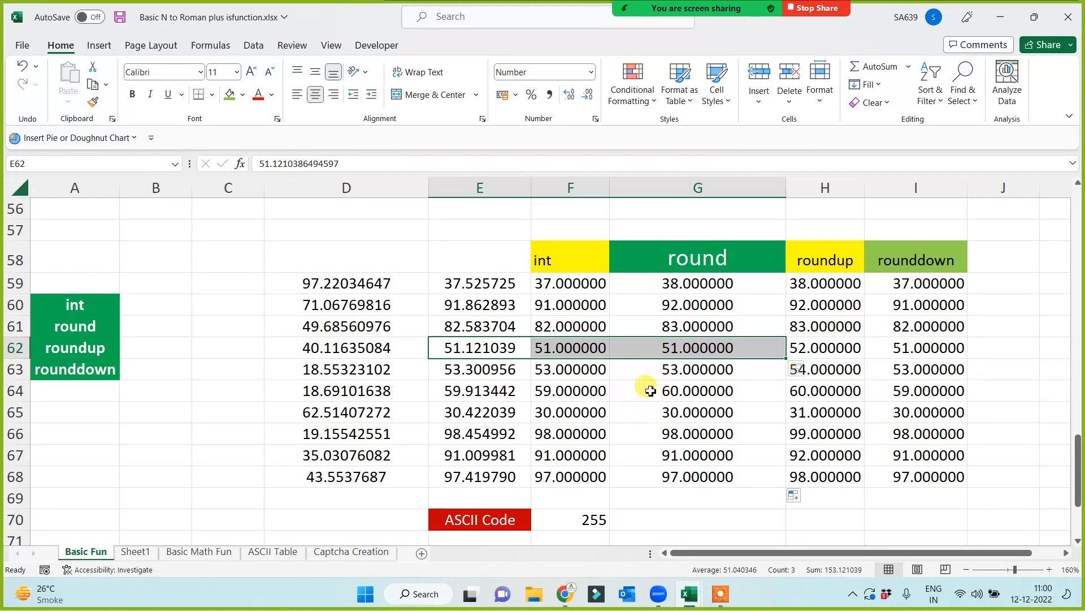
- Look over the function sections of the Basic Fun sheet and save the workbook
scroll(644, 387, down, 1)
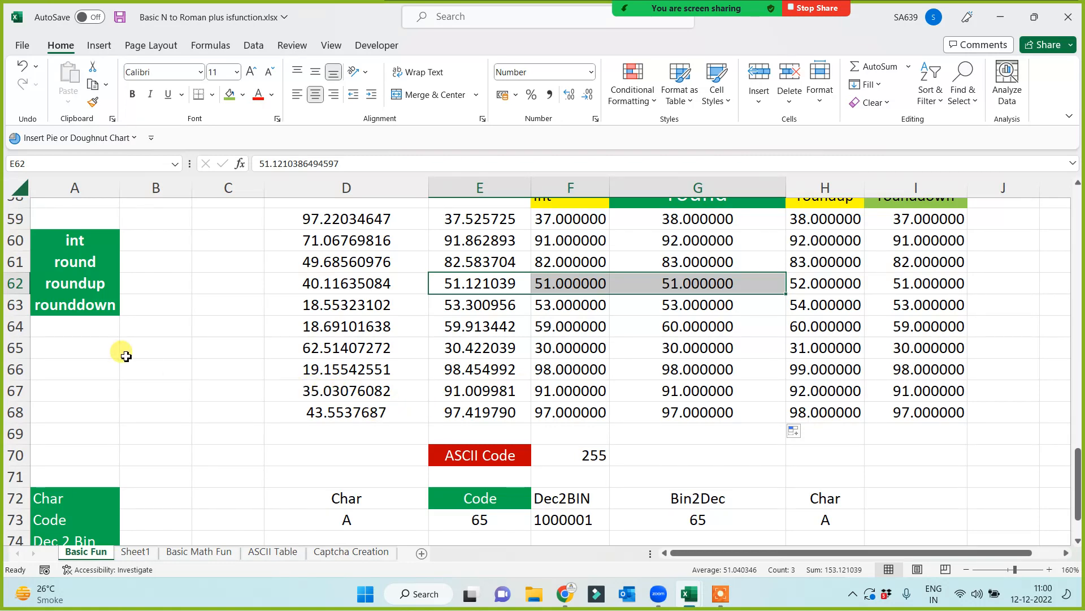
drag(85, 239, 85, 286)
click(109, 364)
scroll(141, 428, down, 2)
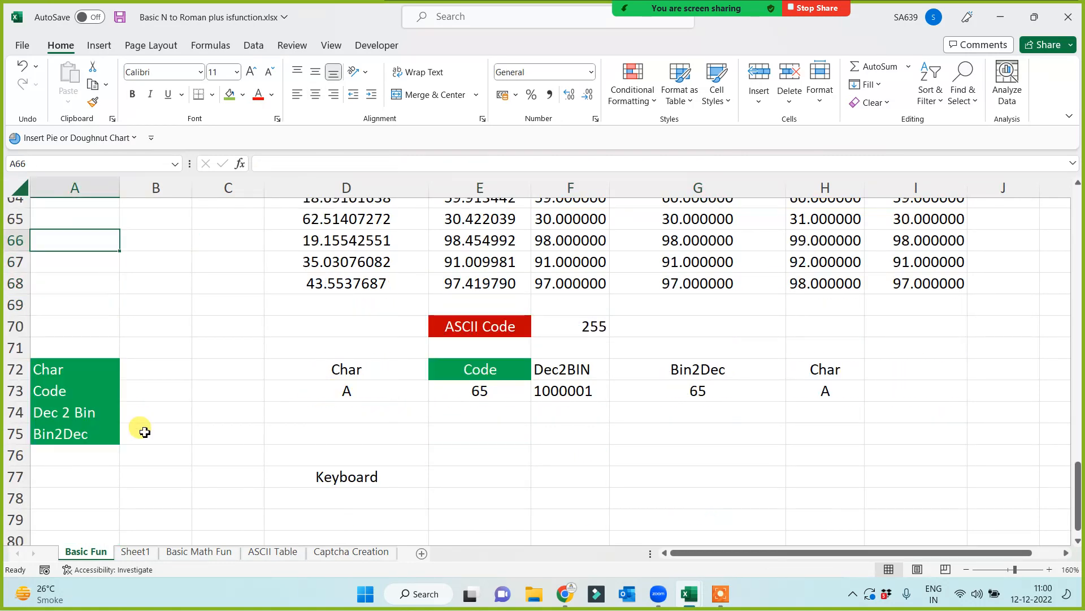
scroll(142, 429, down, 4)
scroll(170, 438, up, 6)
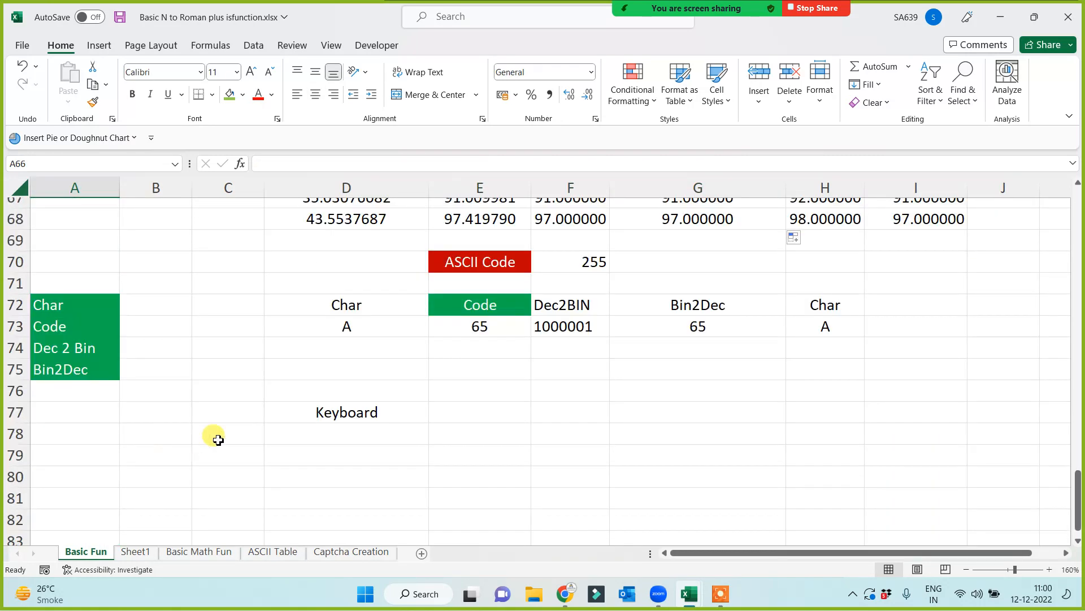
scroll(214, 426, up, 8)
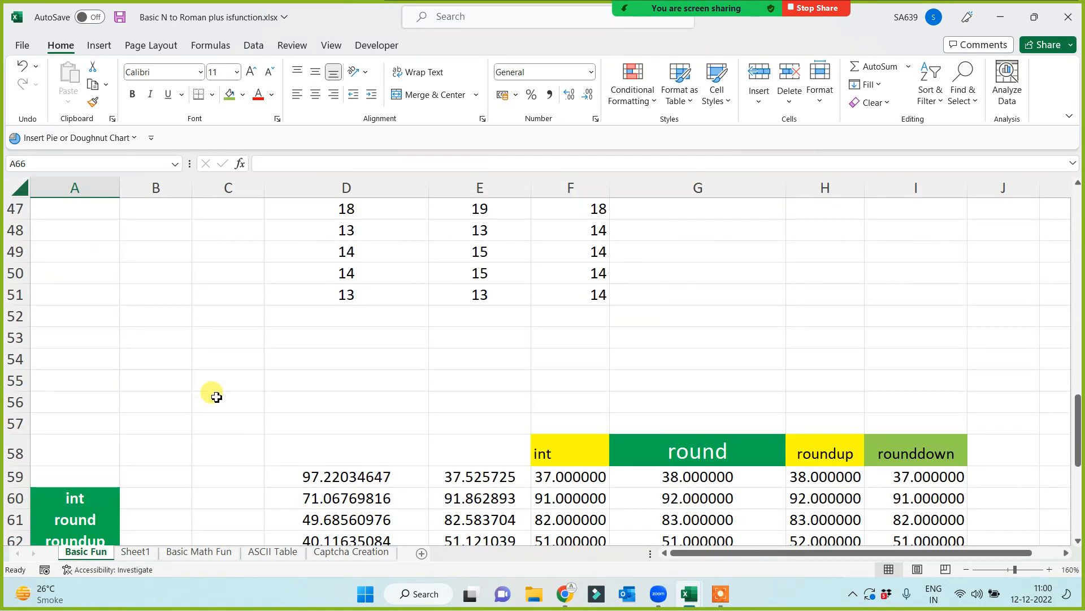
scroll(216, 396, up, 12)
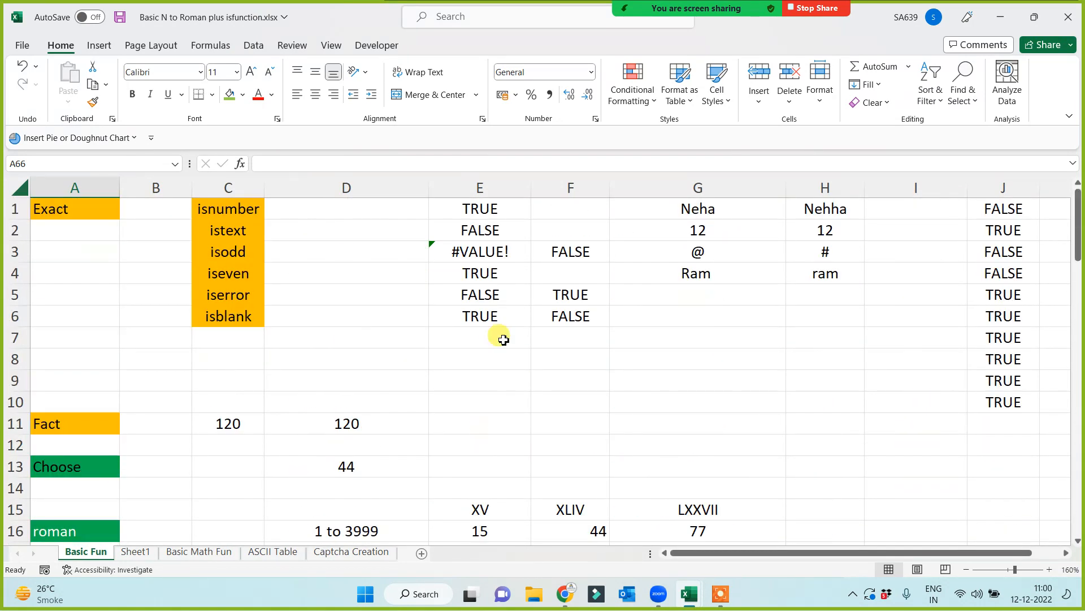
key(ctrl+s)
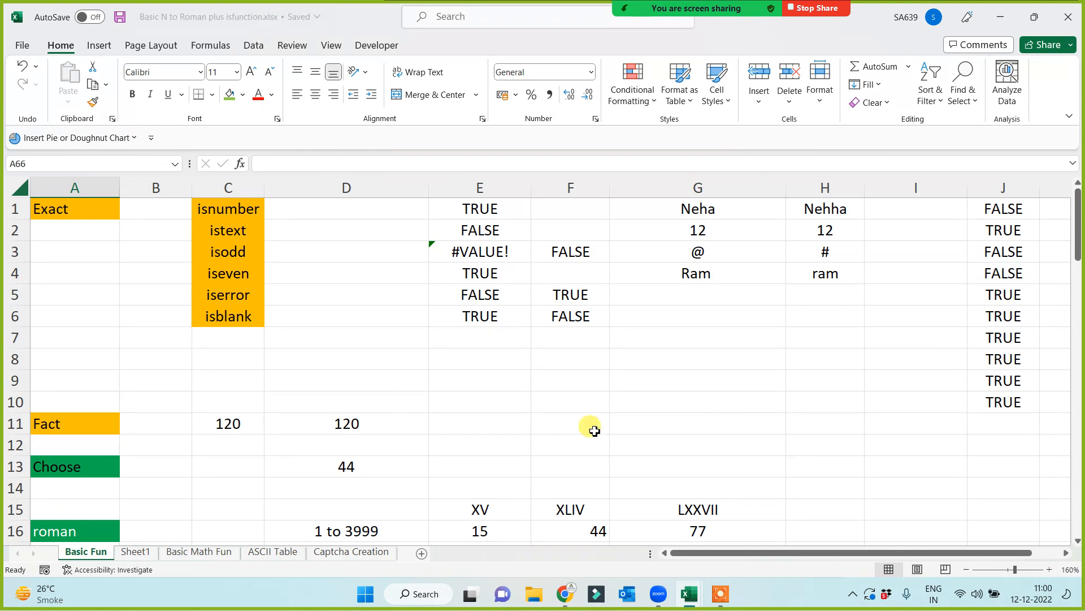
click(720, 595)
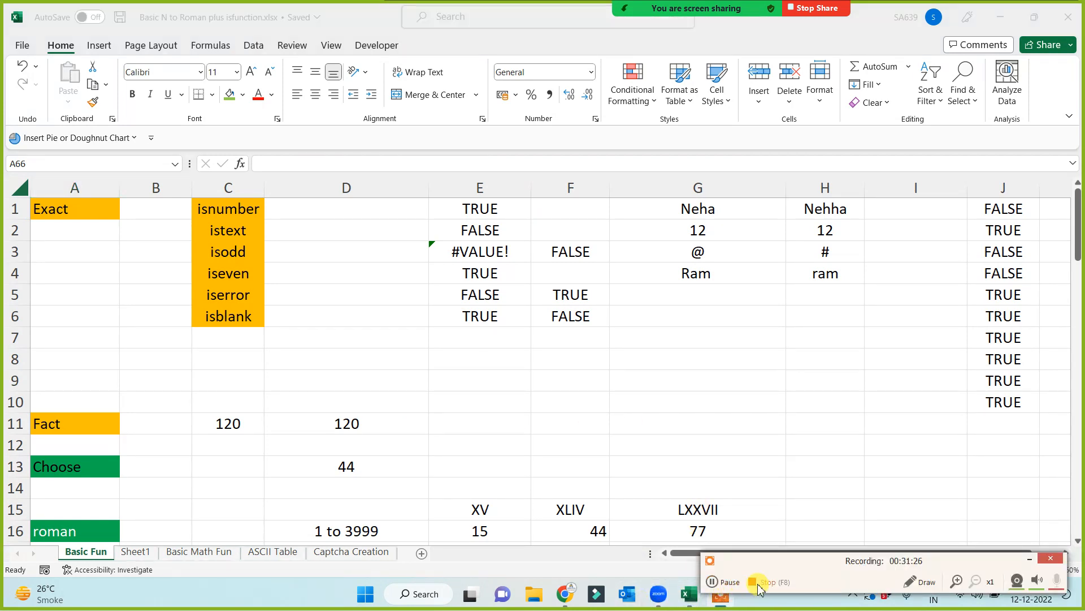